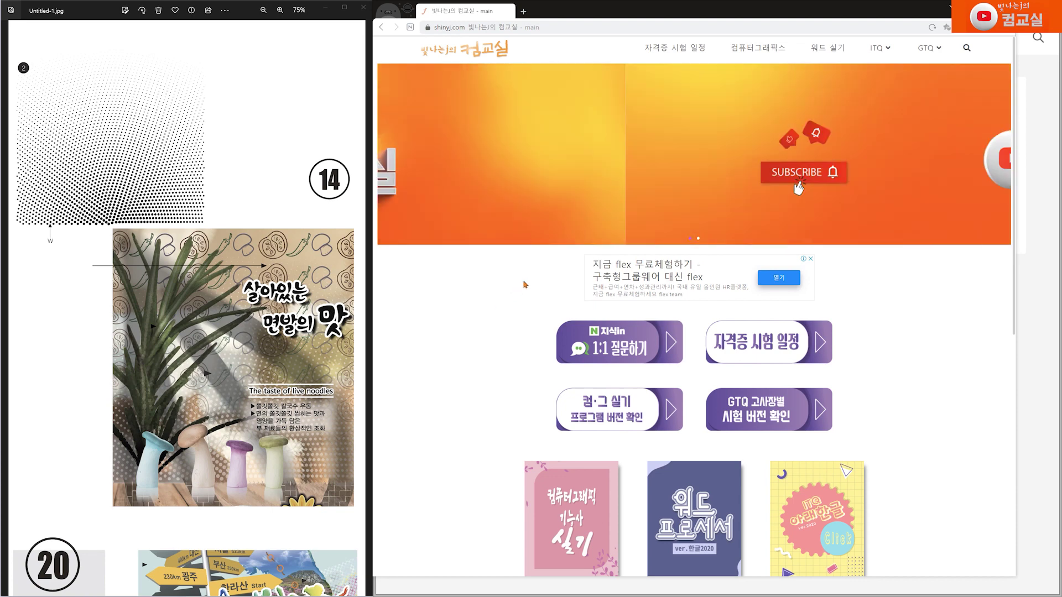
Open the 컴퓨터그래픽스 category of the site and look through its lecture posts on past exam drawings.
click(753, 55)
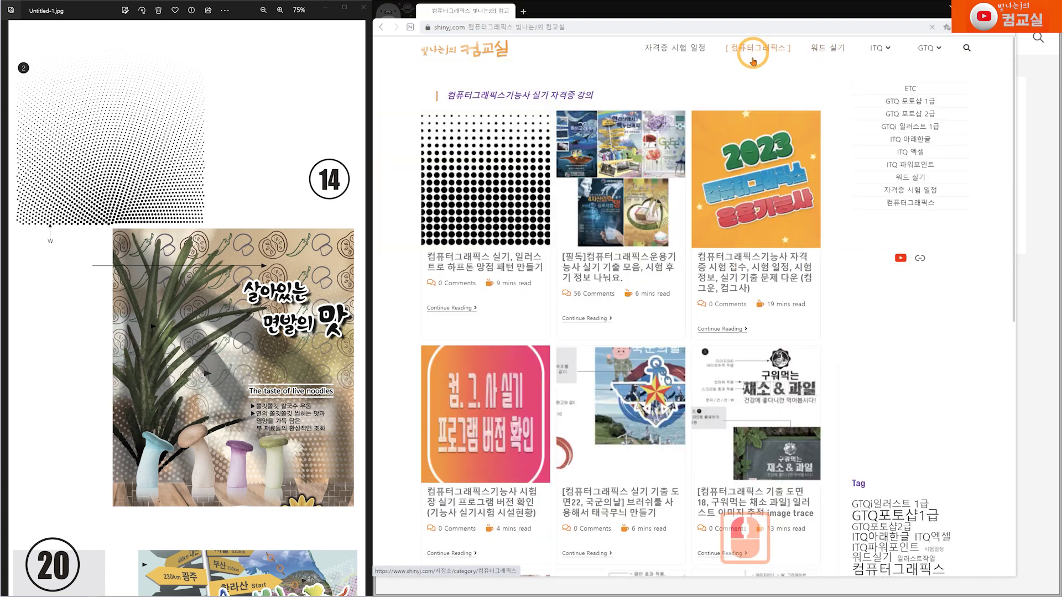
scroll(828, 374, down, 1)
scroll(827, 374, down, 12)
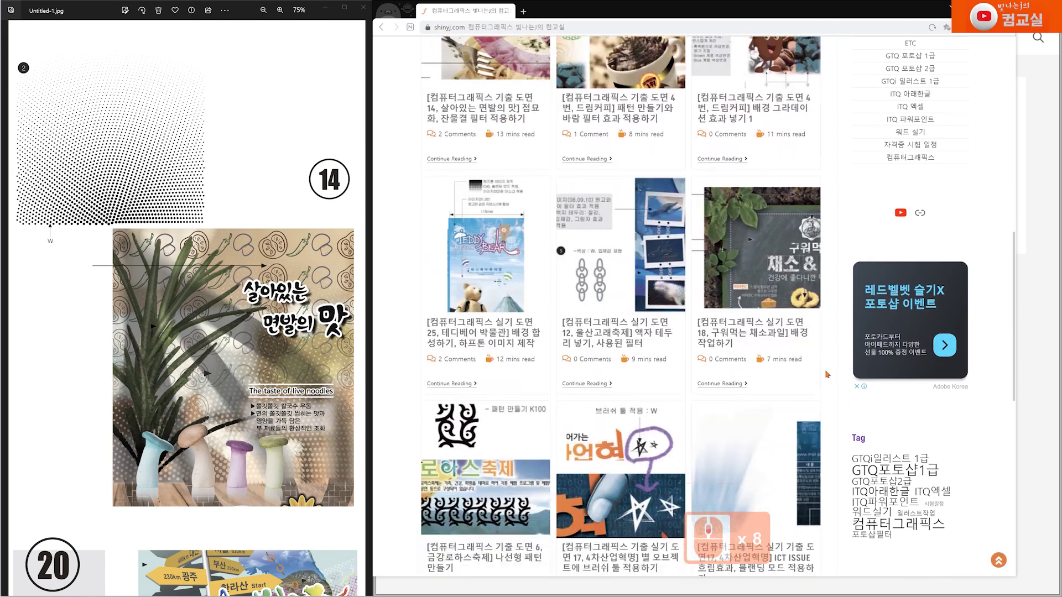
scroll(827, 375, down, 2)
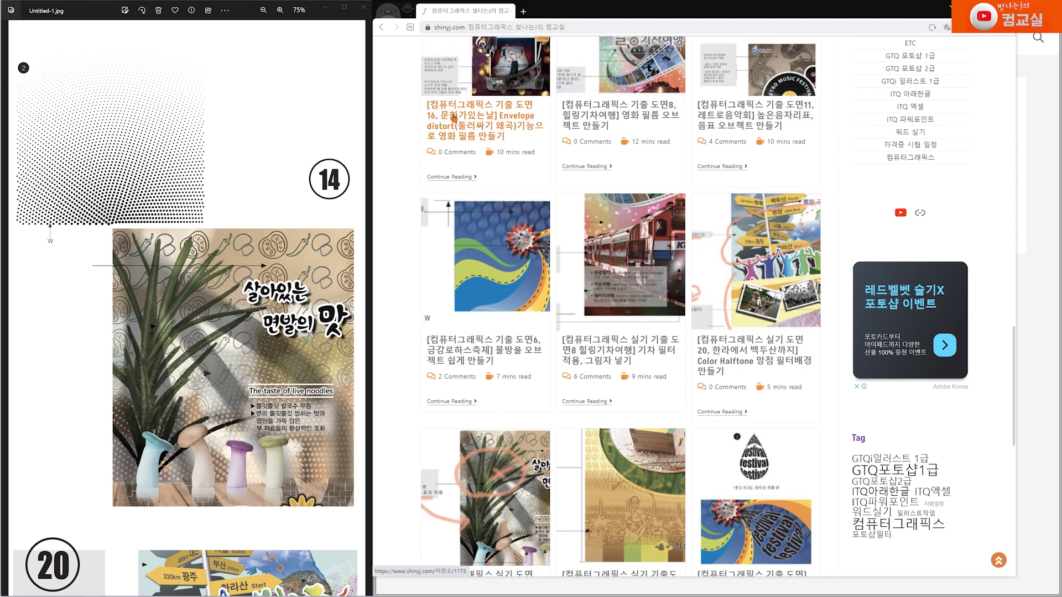
scroll(455, 211, up, 10)
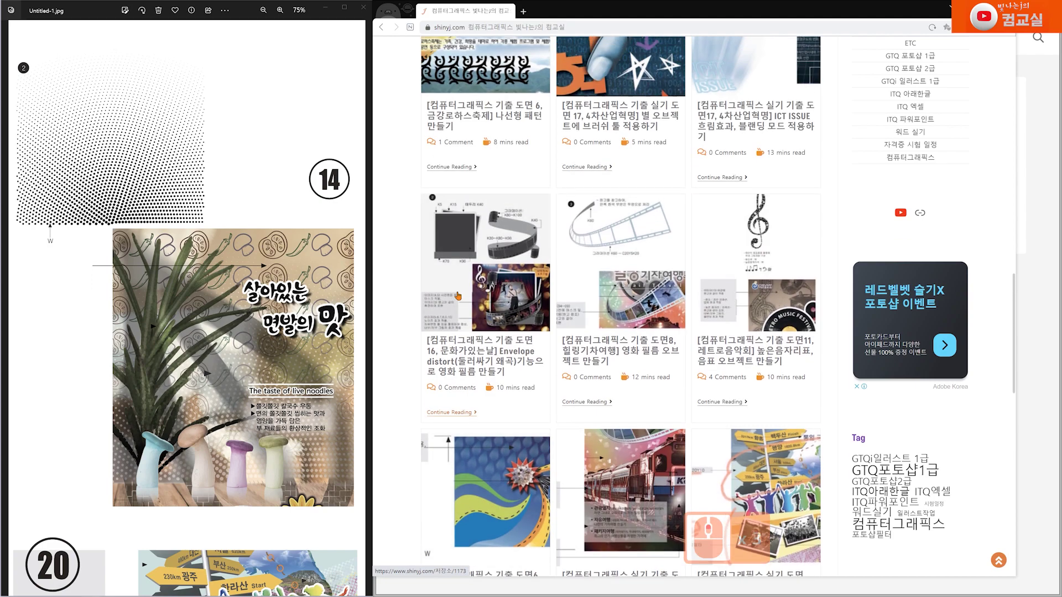
scroll(458, 299, up, 8)
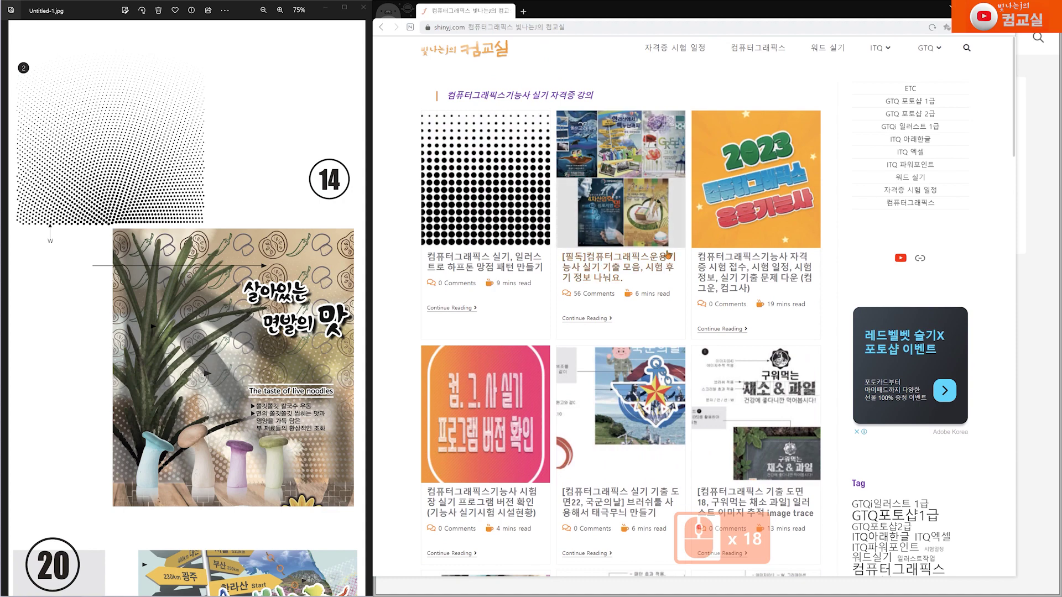
Open the [필독] post collecting past 컴퓨터그래픽스운용기능사 practical exams and review the 23년 3월 1회 posters and list.
click(659, 270)
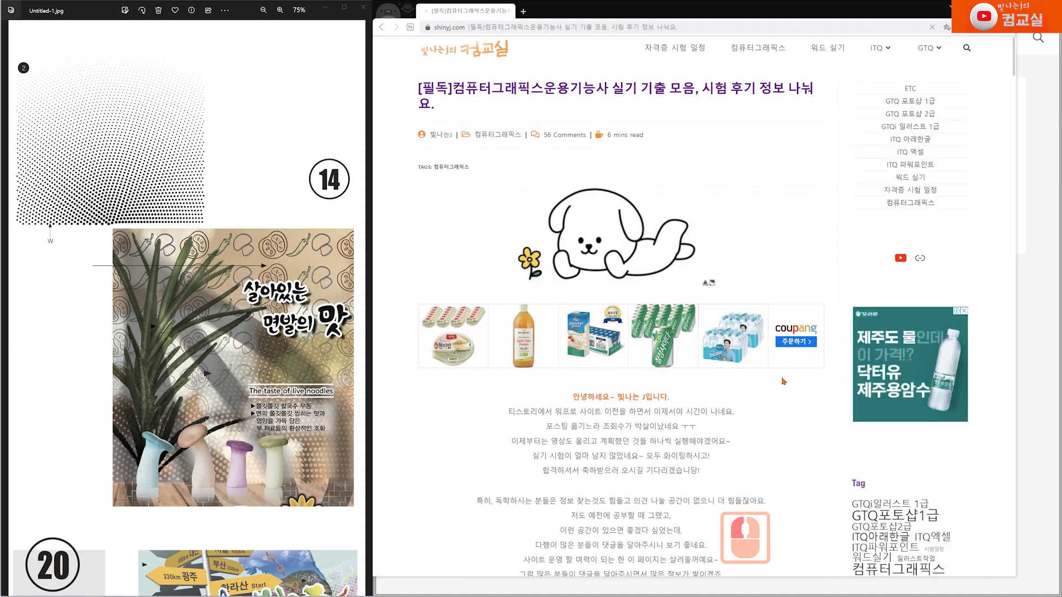
scroll(782, 378, down, 5)
scroll(782, 379, down, 7)
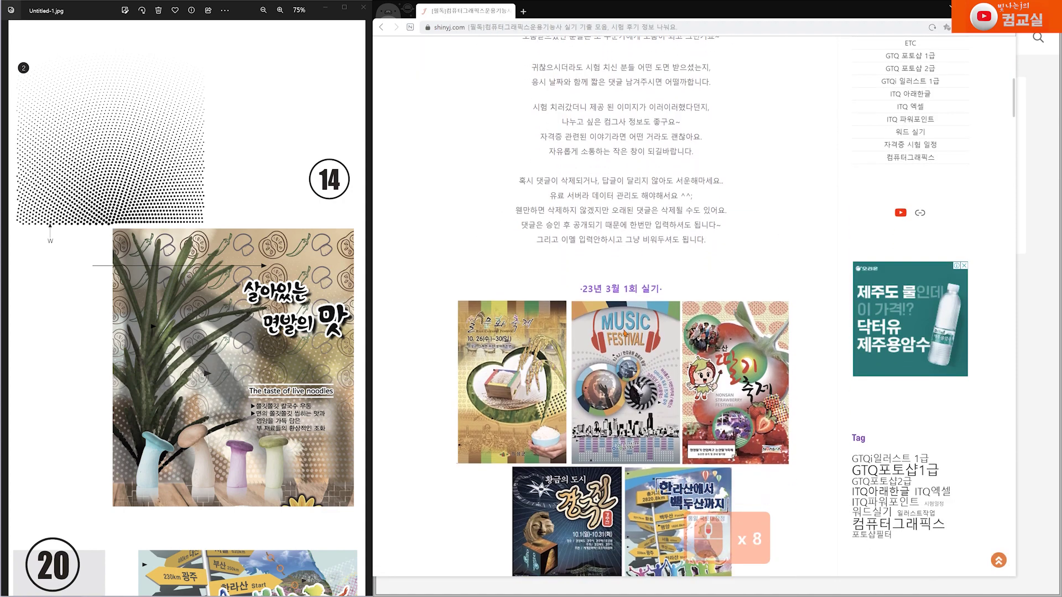
scroll(680, 363, down, 3)
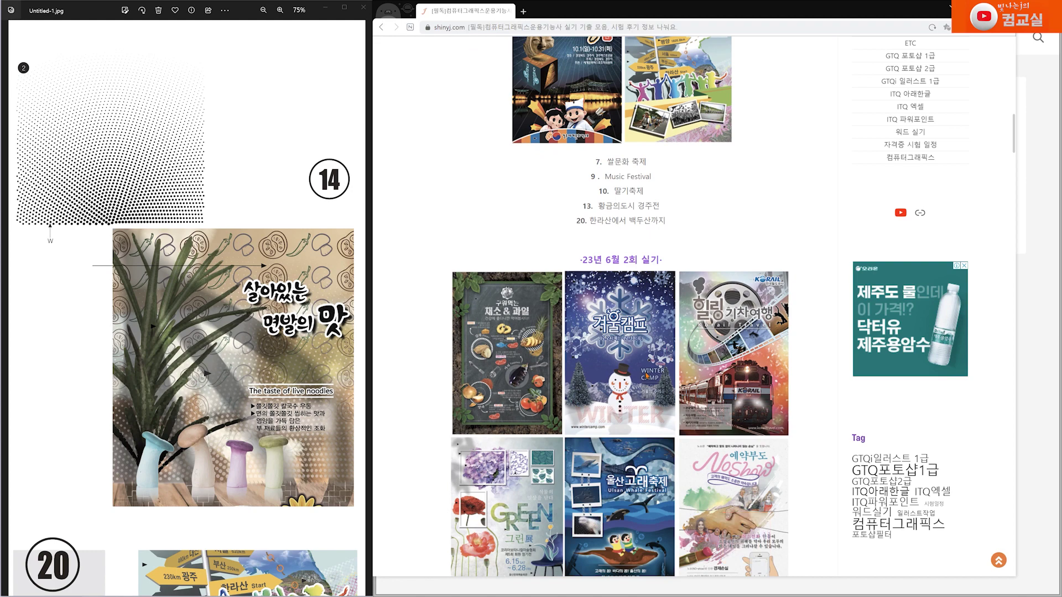
scroll(647, 376, up, 3)
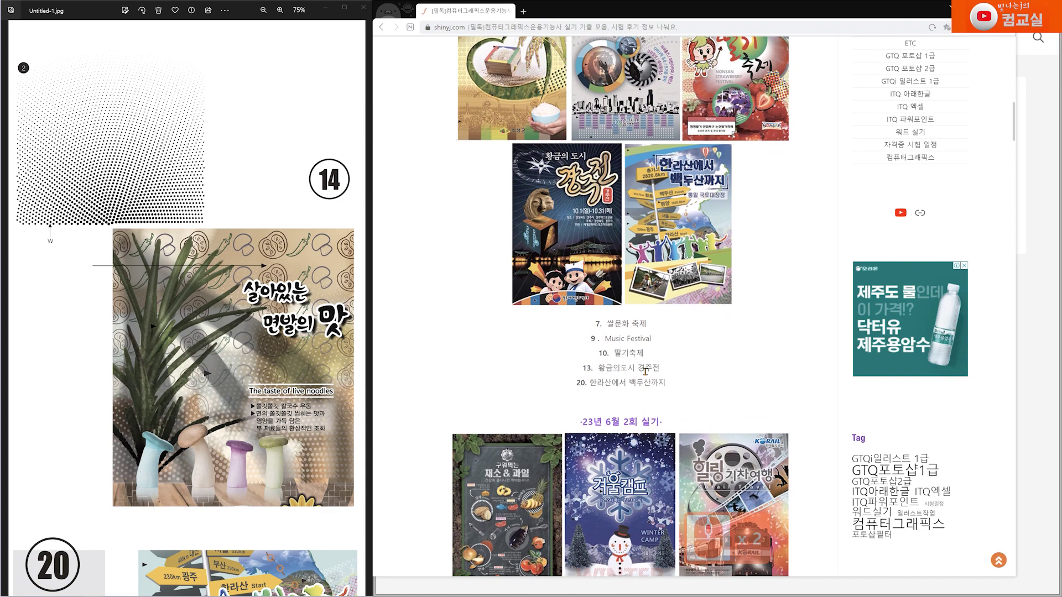
scroll(645, 371, up, 1)
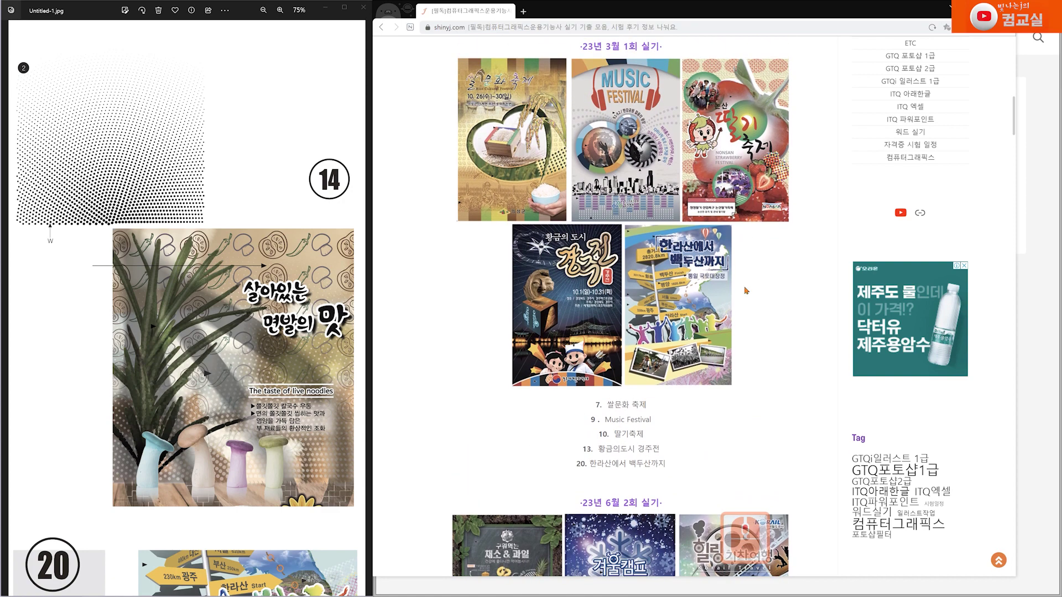
Review the 23년 6월 2회 실기 posters and drawing list and compare them with the 3월 1회 set.
scroll(664, 354, down, 6)
scroll(664, 354, down, 2)
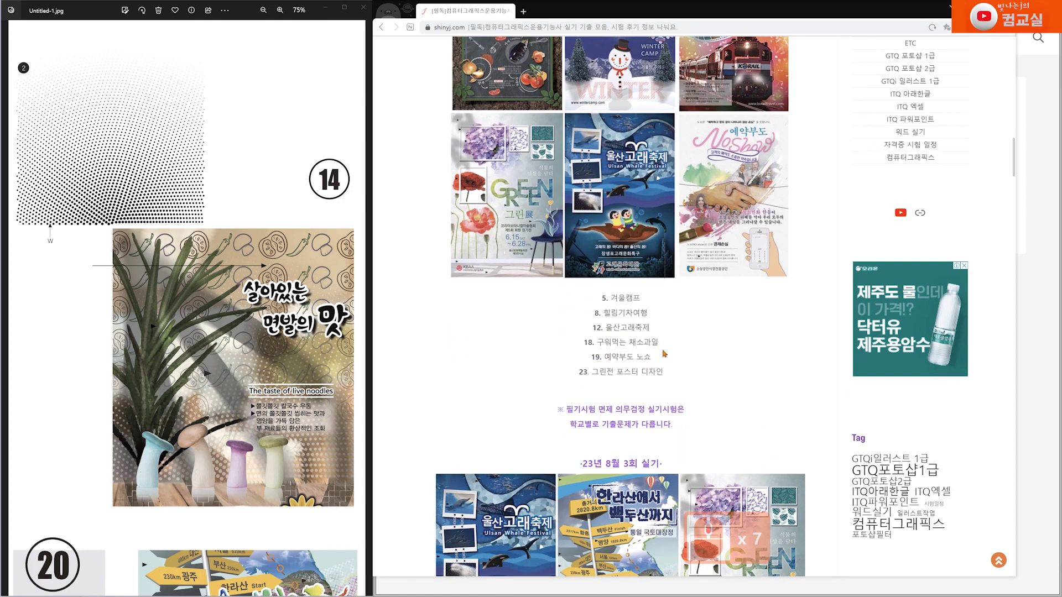
scroll(664, 353, up, 1)
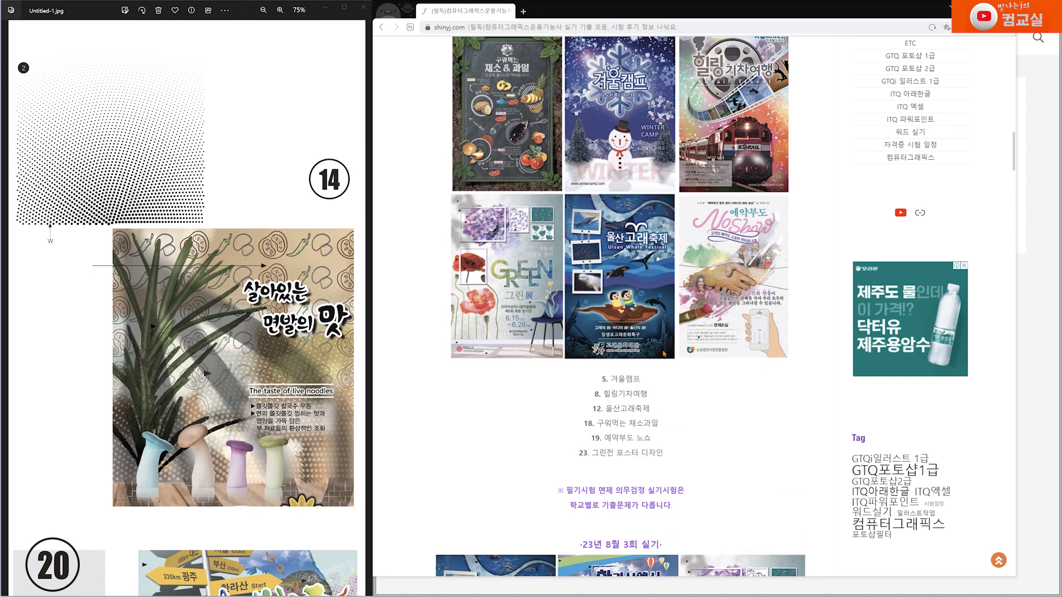
scroll(664, 353, up, 6)
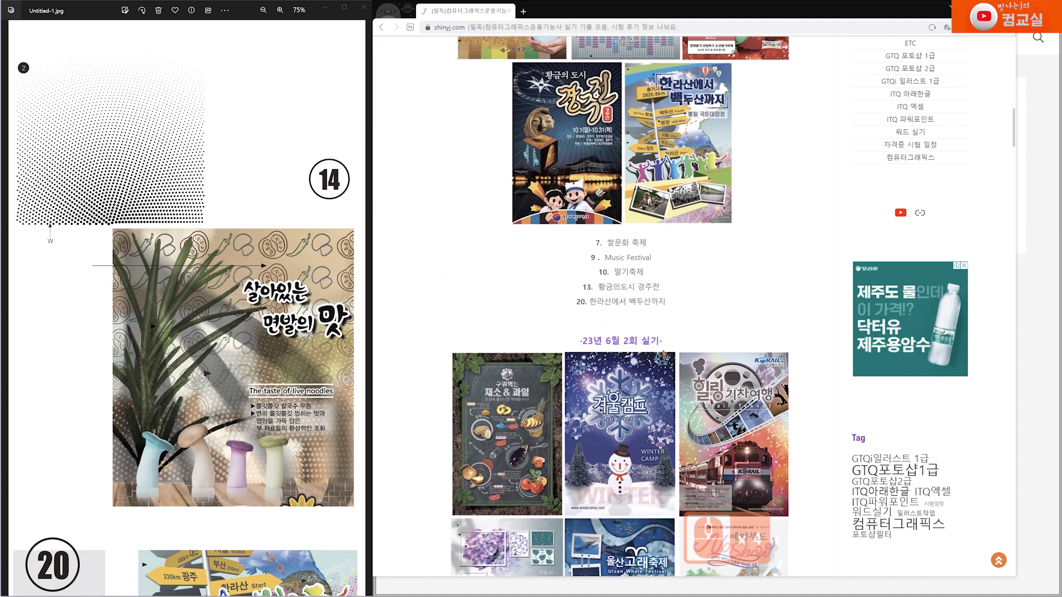
scroll(663, 353, up, 4)
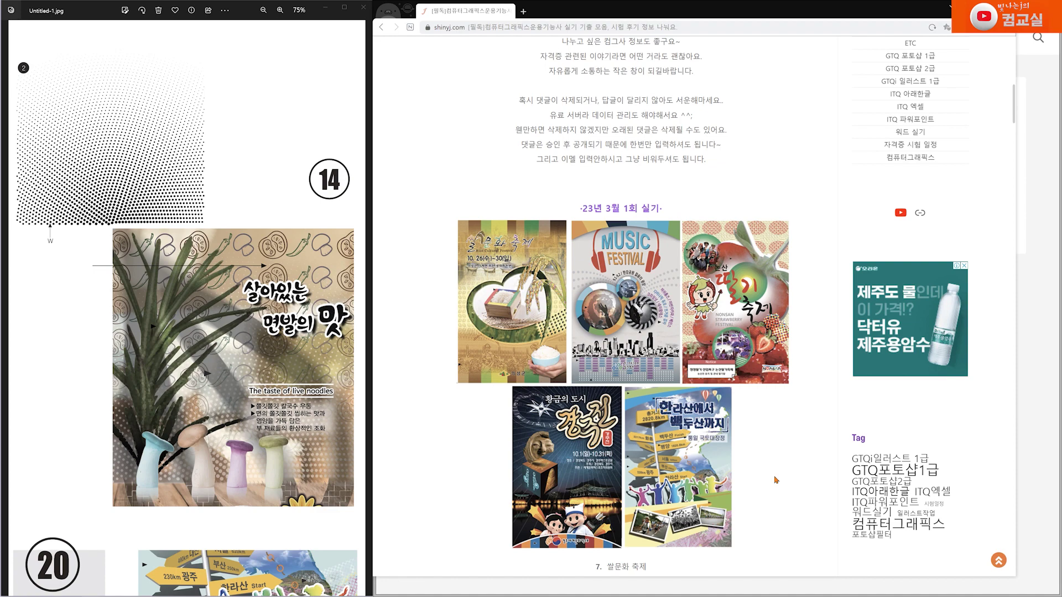
Return to the 컴퓨터그래픽스 category and look over its list of posts.
scroll(775, 479, up, 13)
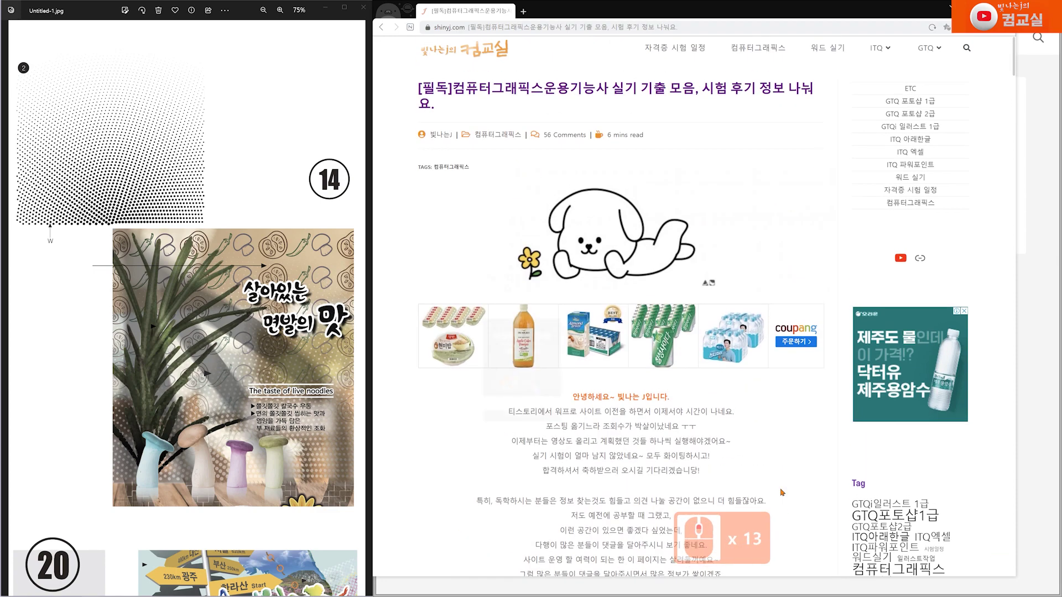
click(759, 62)
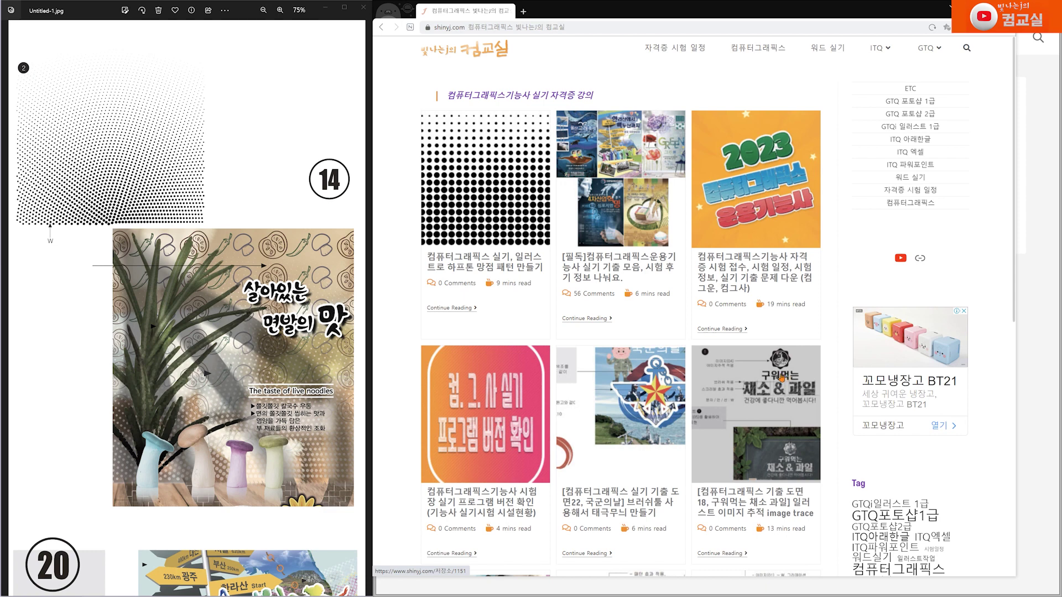
scroll(729, 402, down, 3)
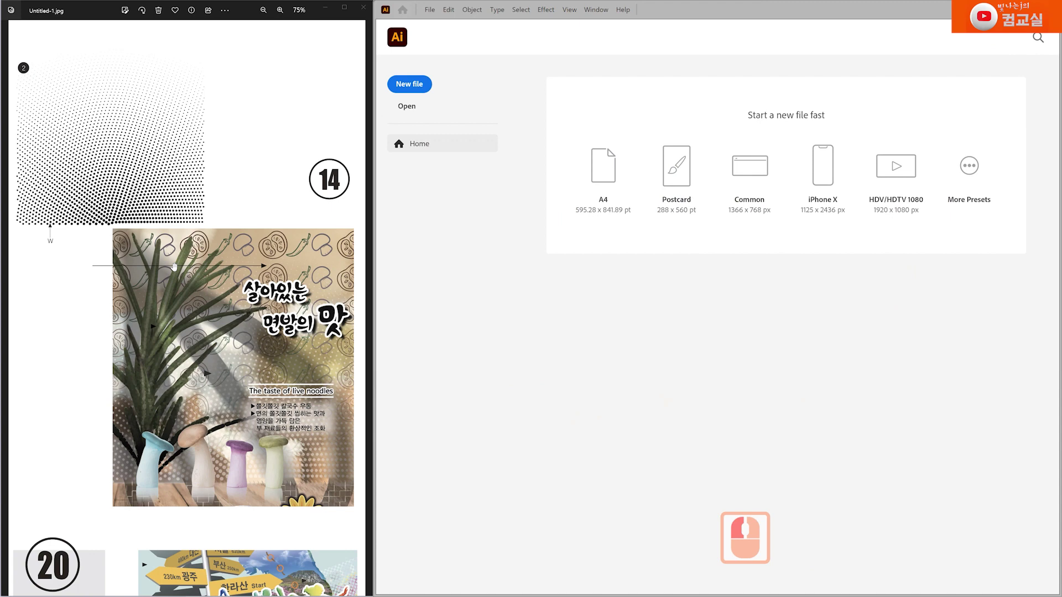
Switch to the Untitled-1.jpg reference image and compare the halftone effects in exam drawings 14, 20 and 25.
scroll(244, 347, down, 2)
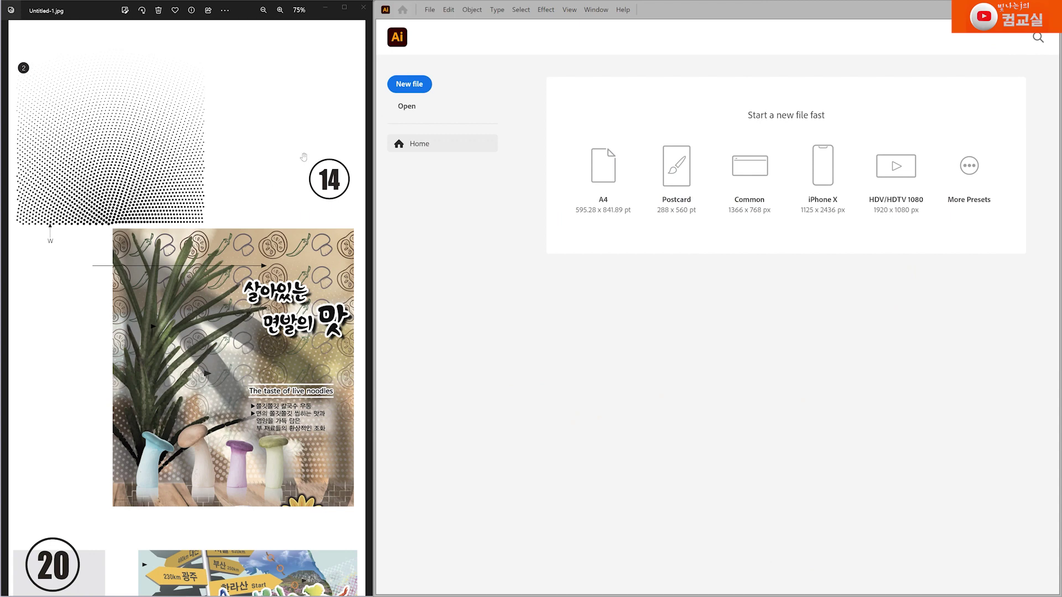
drag(285, 365, 291, 345)
scroll(291, 346, down, 5)
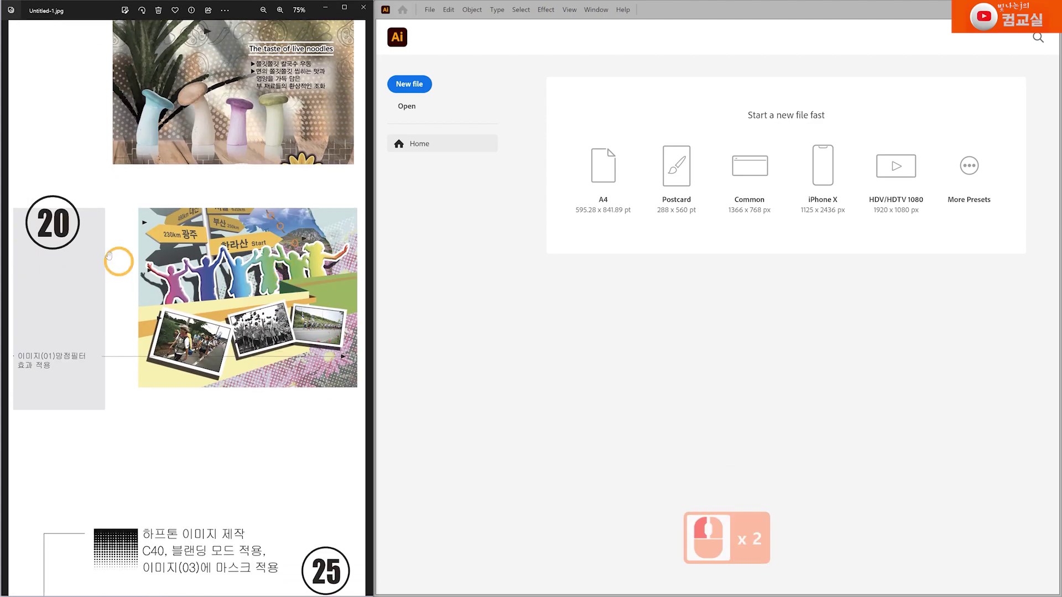
scroll(203, 411, down, 2)
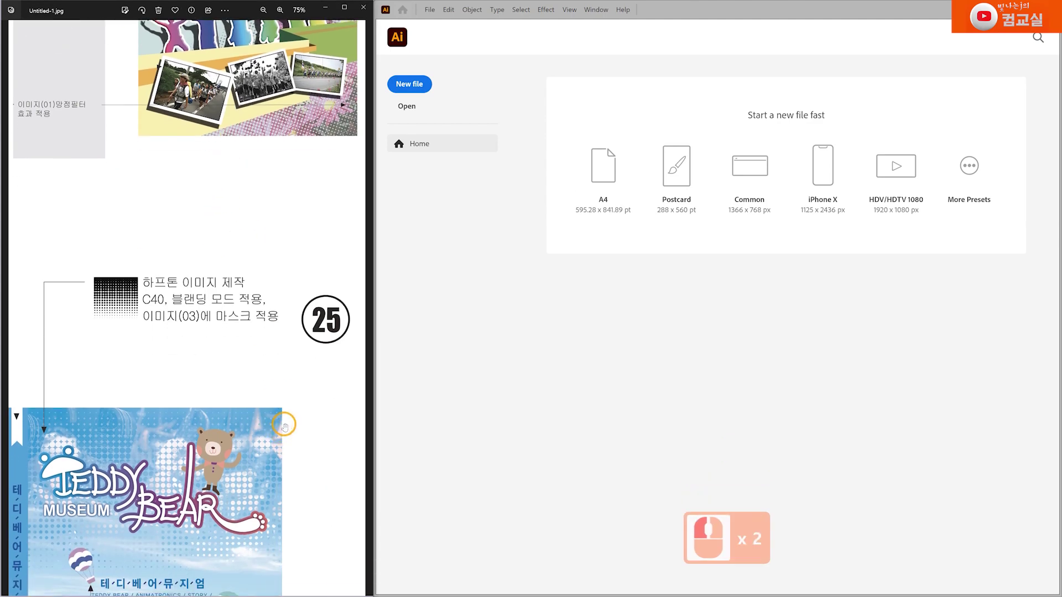
drag(187, 222, 203, 416)
scroll(203, 416, up, 5)
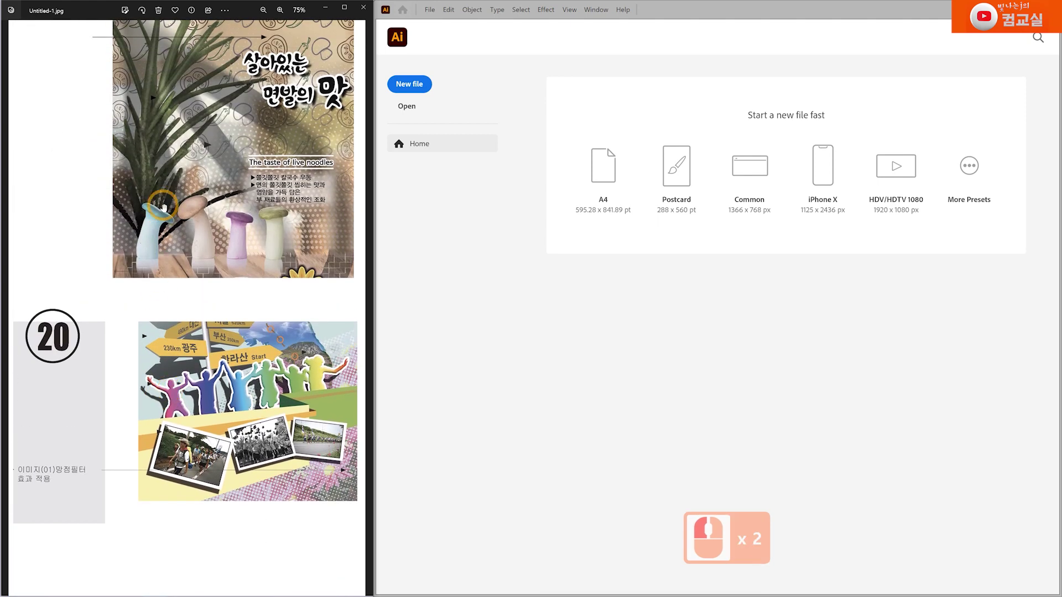
click(214, 351)
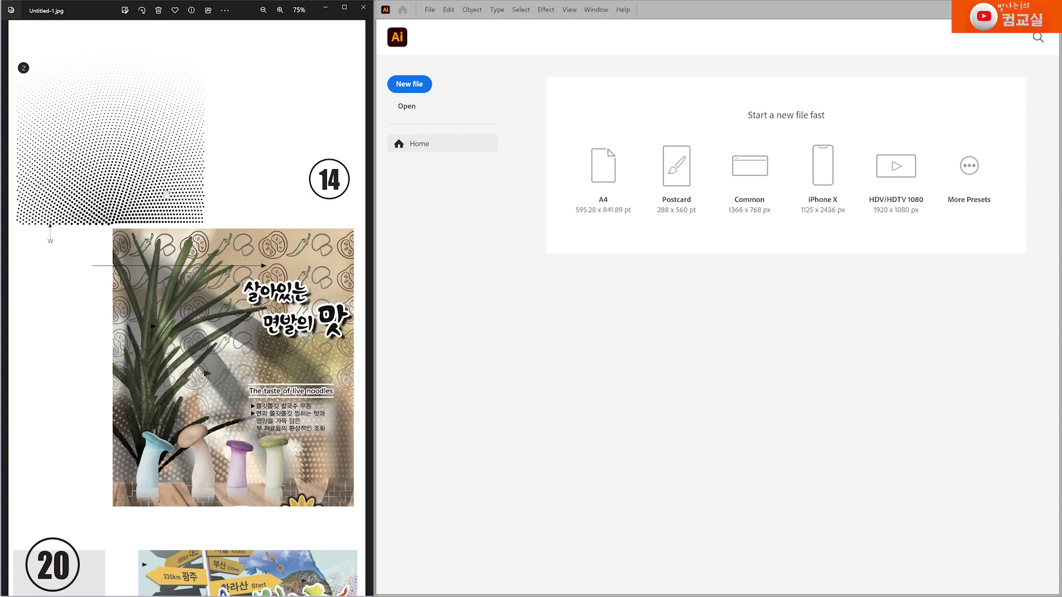
scroll(204, 334, down, 3)
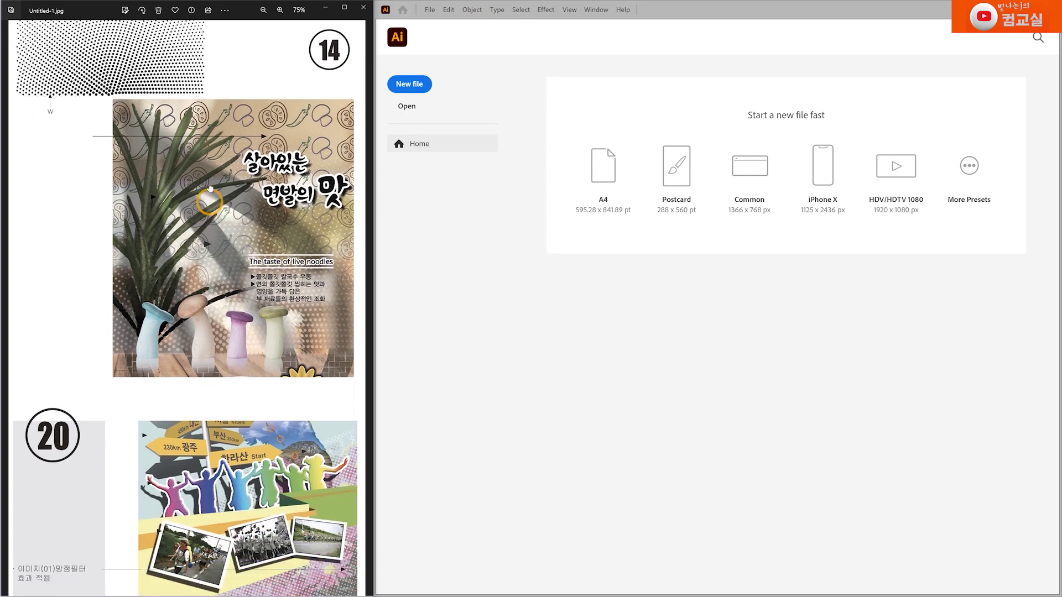
scroll(193, 395, down, 6)
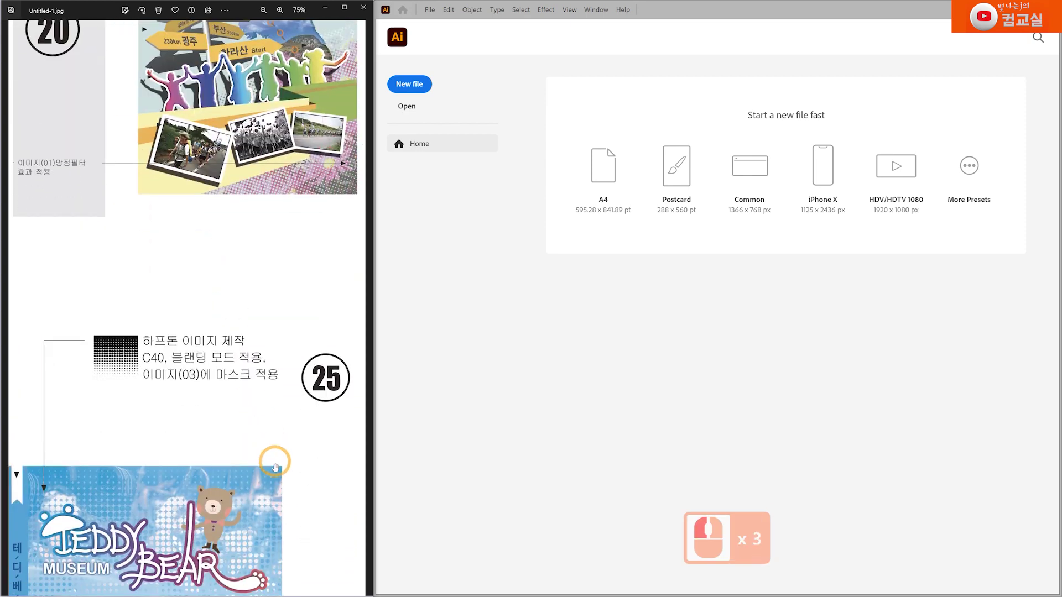
mouse_move(287, 422)
mouse_down()
mouse_move(281, 363)
mouse_move(270, 434)
mouse_up()
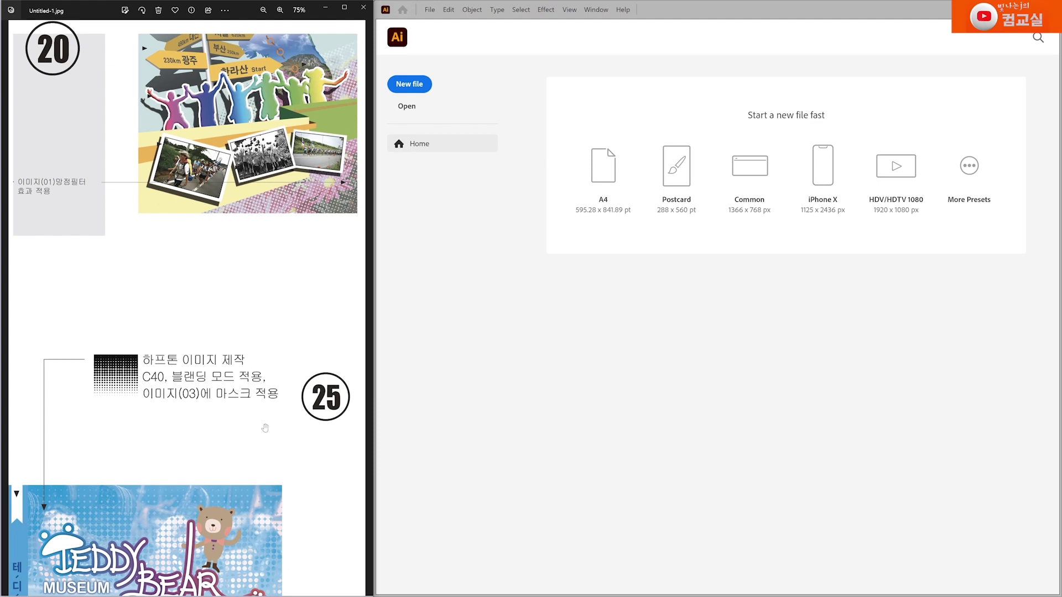
scroll(246, 288, up, 5)
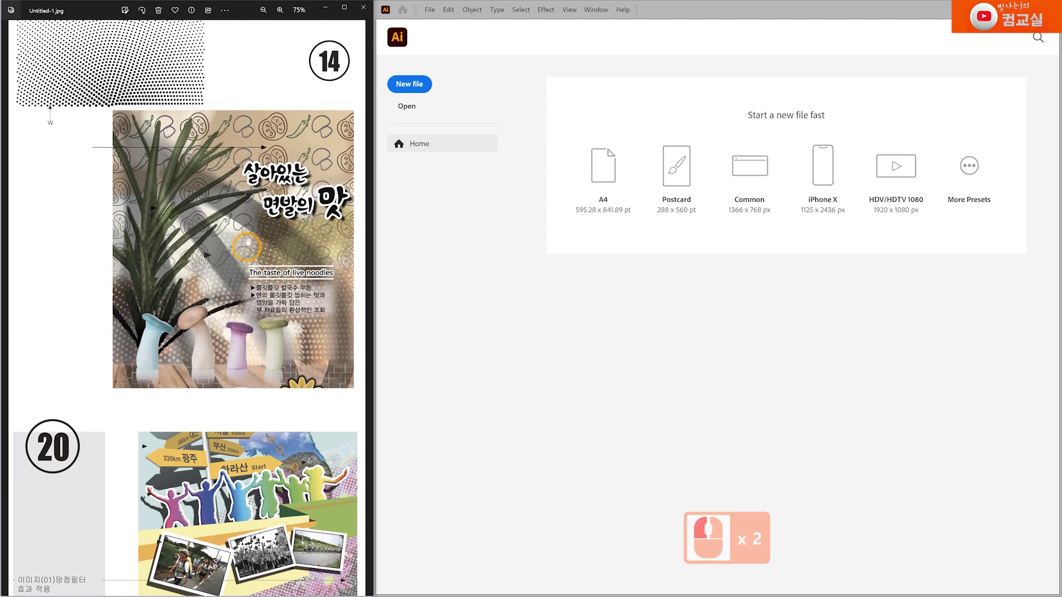
scroll(248, 261, up, 2)
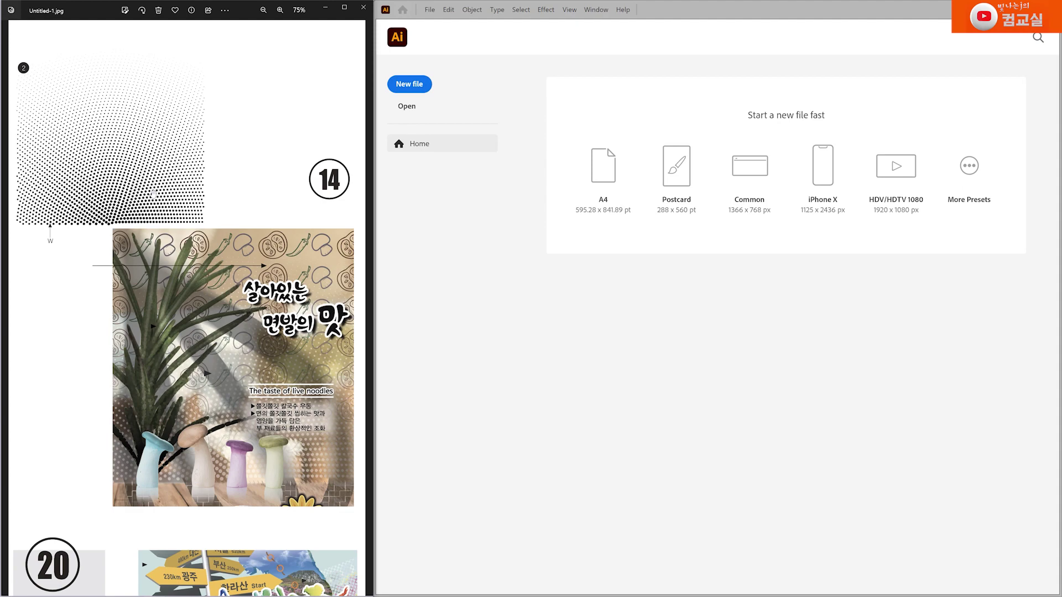
Examine drawing 14 up close, comparing the curved halftone dot pattern with its use on the noodle poster.
scroll(153, 194, up, 5)
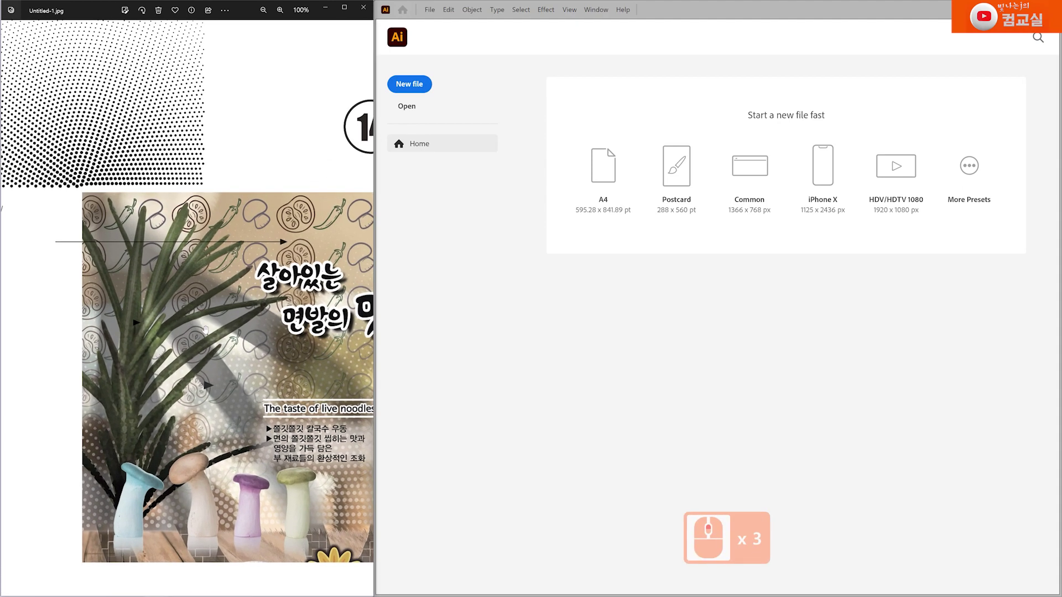
scroll(155, 249, up, 2)
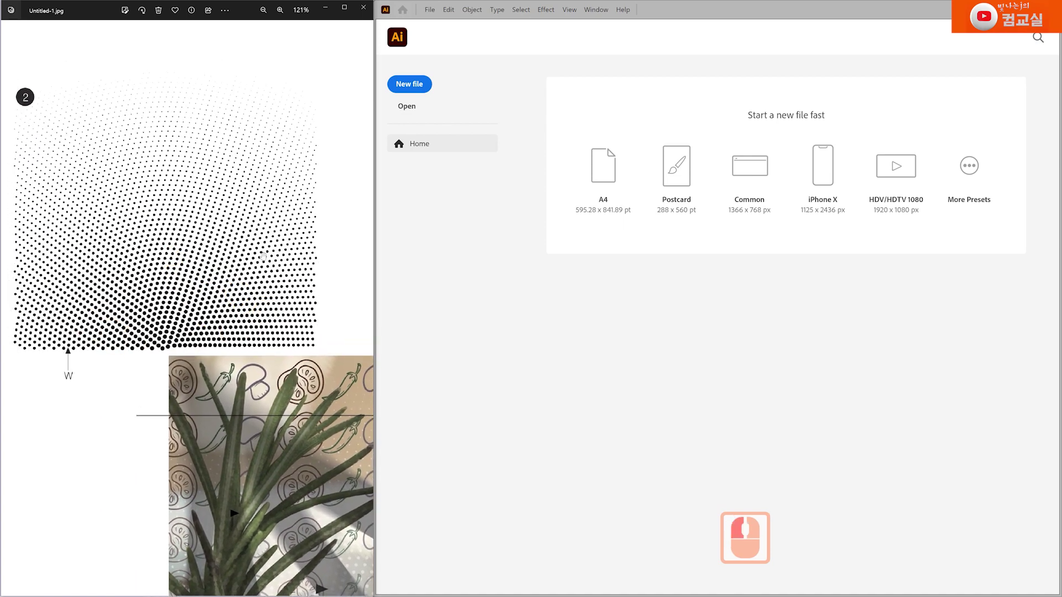
drag(281, 288, 257, 262)
drag(282, 323, 205, 202)
drag(182, 387, 118, 264)
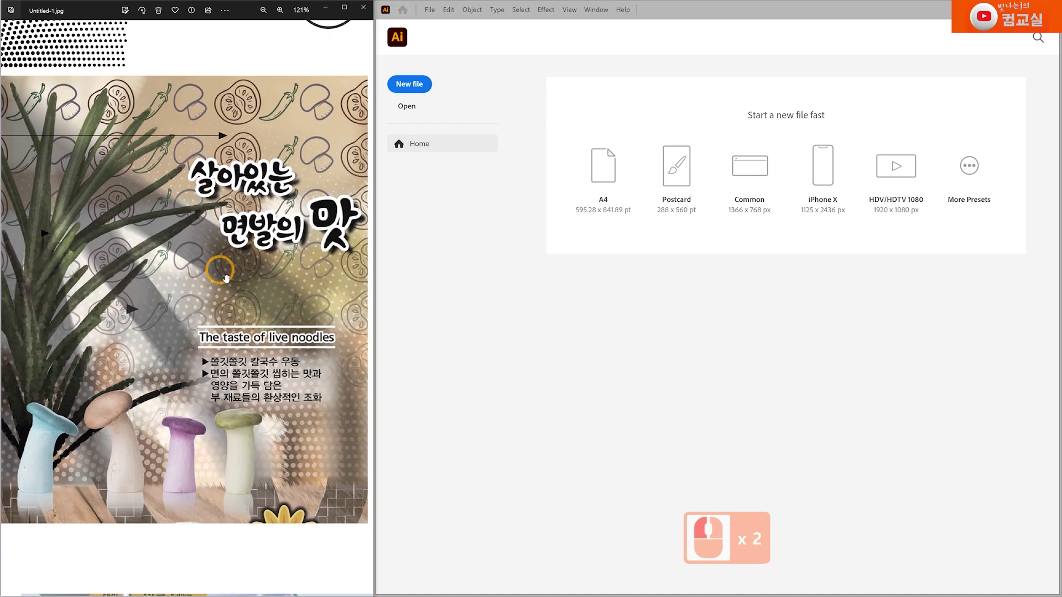
click(124, 465)
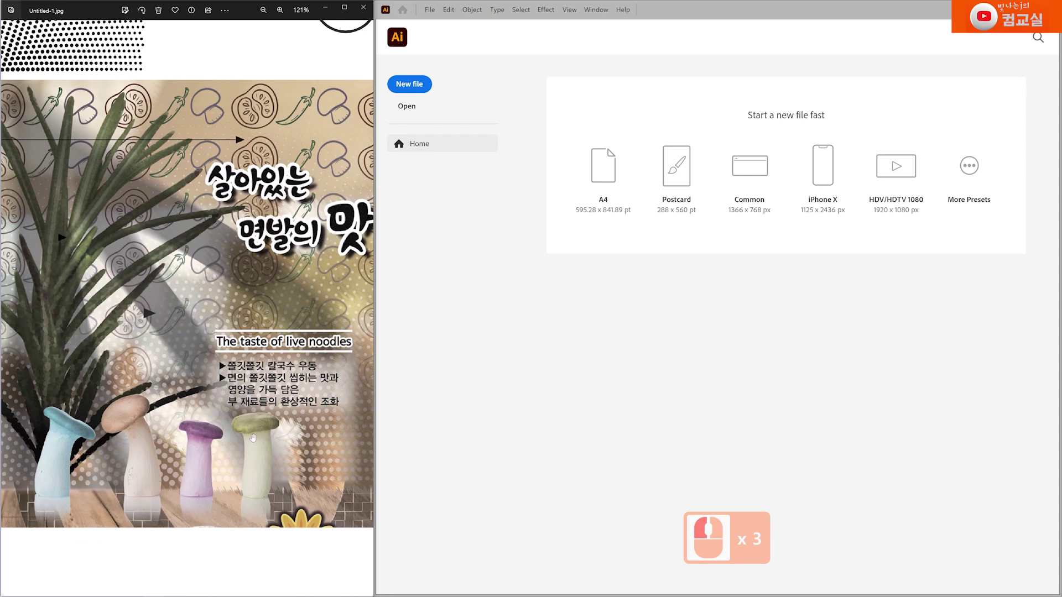
drag(112, 115, 268, 360)
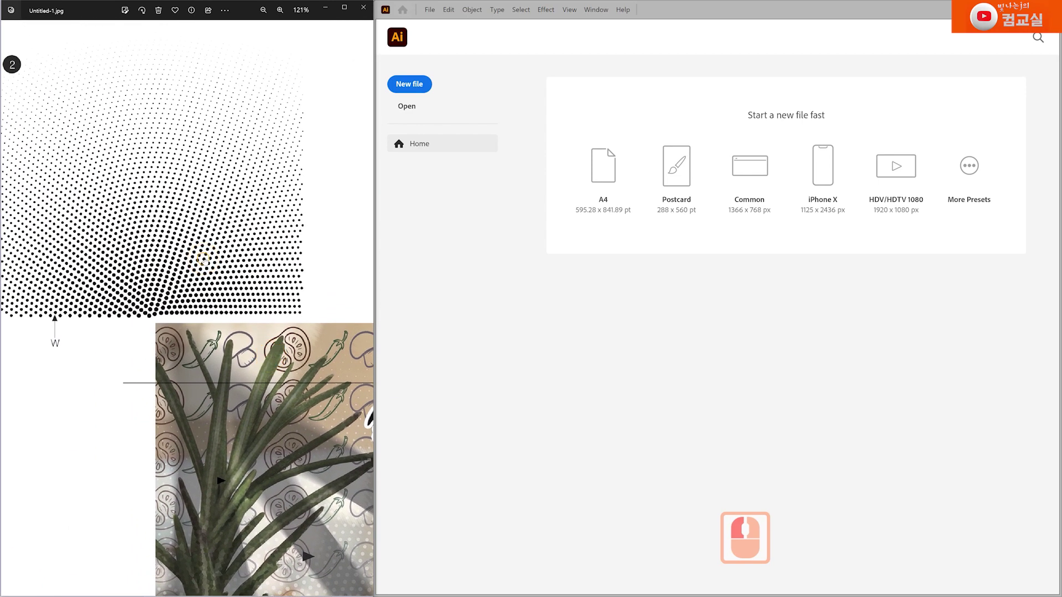
drag(224, 306, 236, 336)
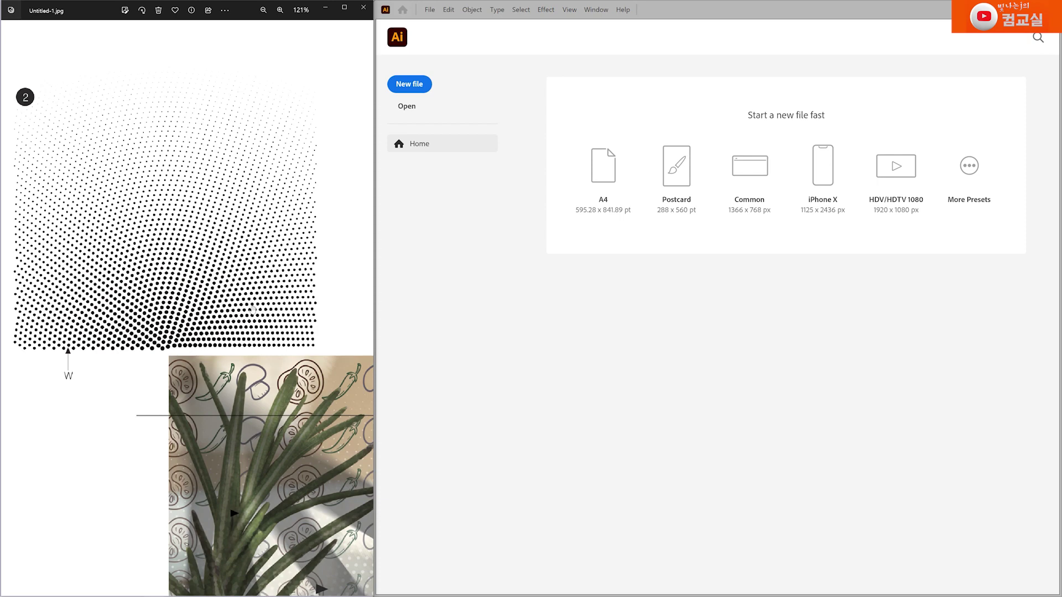
drag(266, 336, 253, 342)
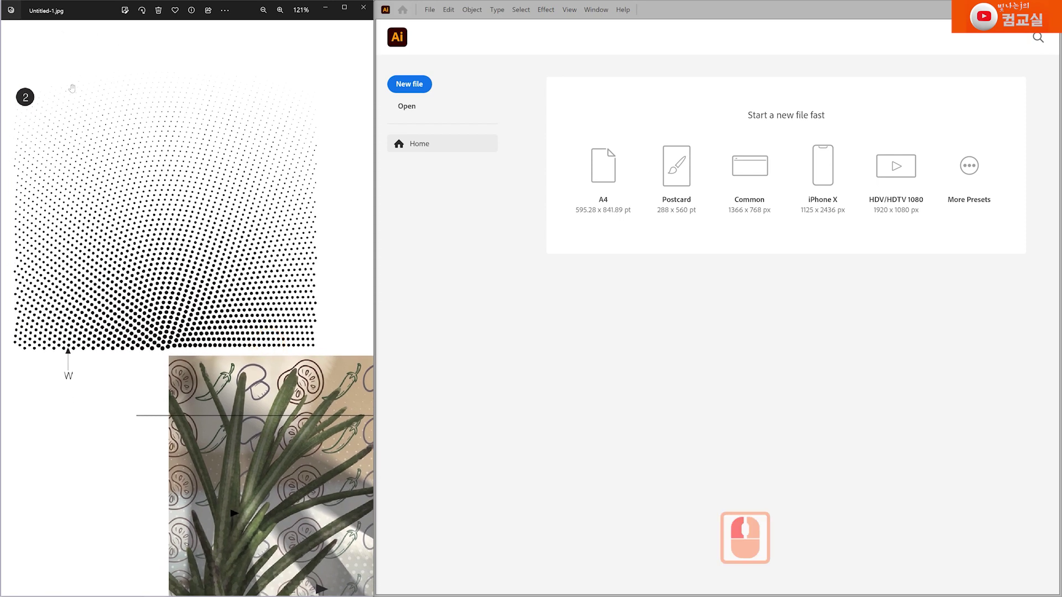
drag(288, 334, 110, 239)
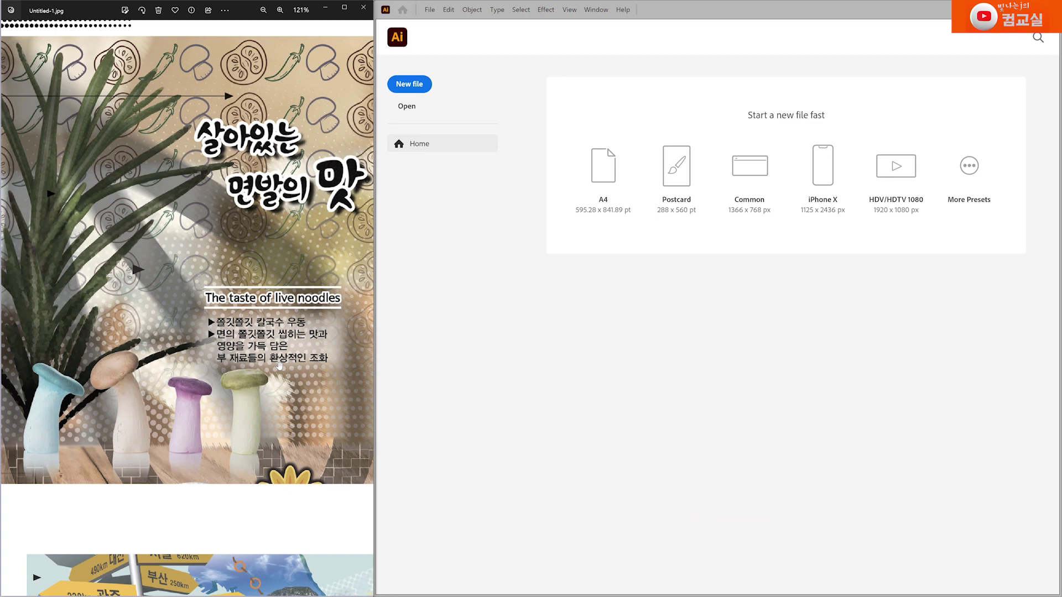
Bring drawing 14's curved halftone dot pattern into full view in the reference image at 133% zoom.
double_click(279, 365)
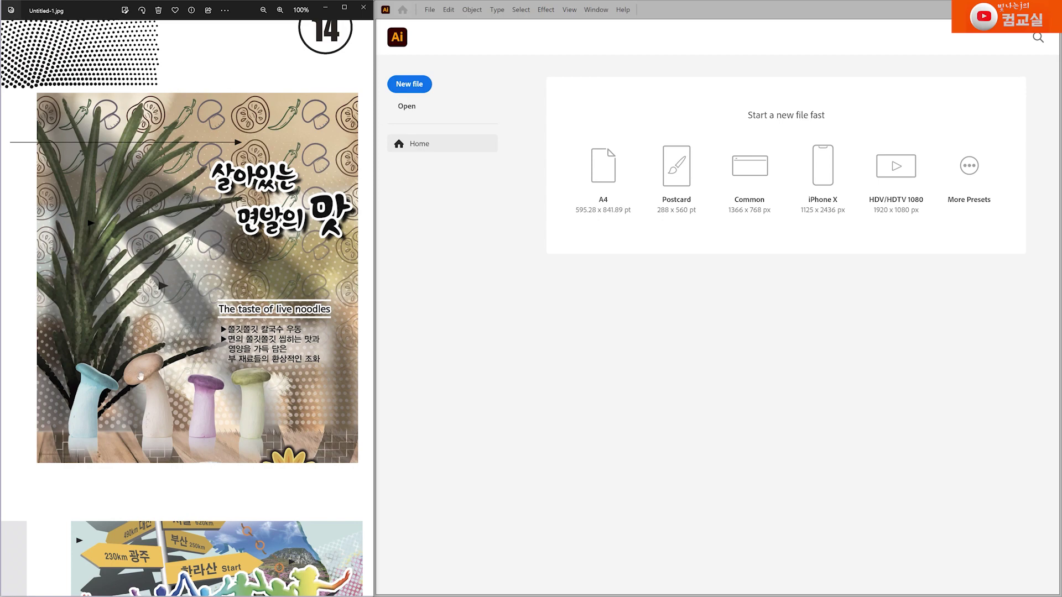
drag(139, 189, 241, 394)
double_click(282, 294)
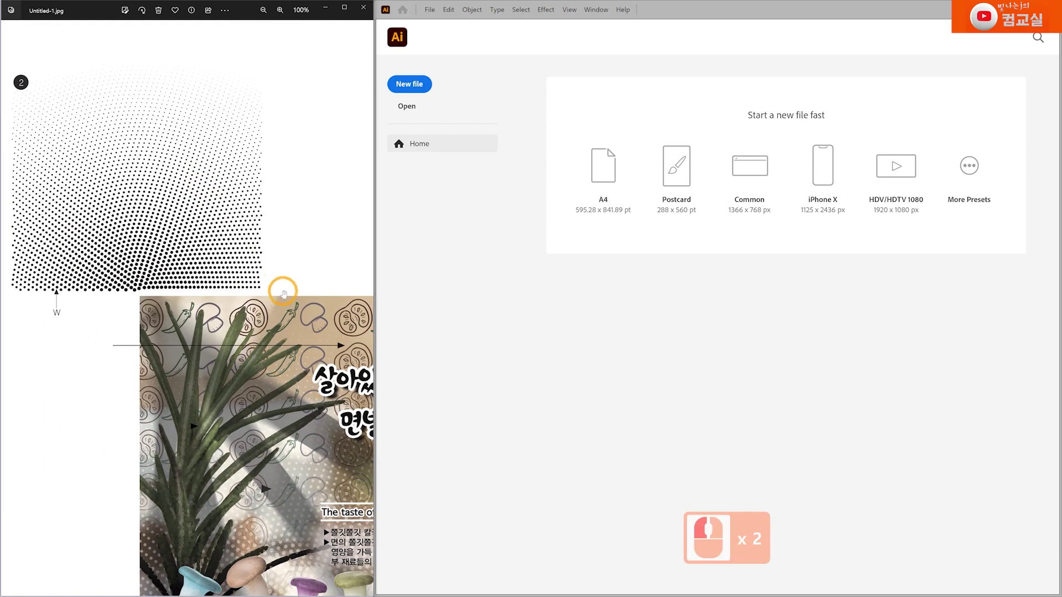
double_click(122, 194)
scroll(177, 301, up, 2)
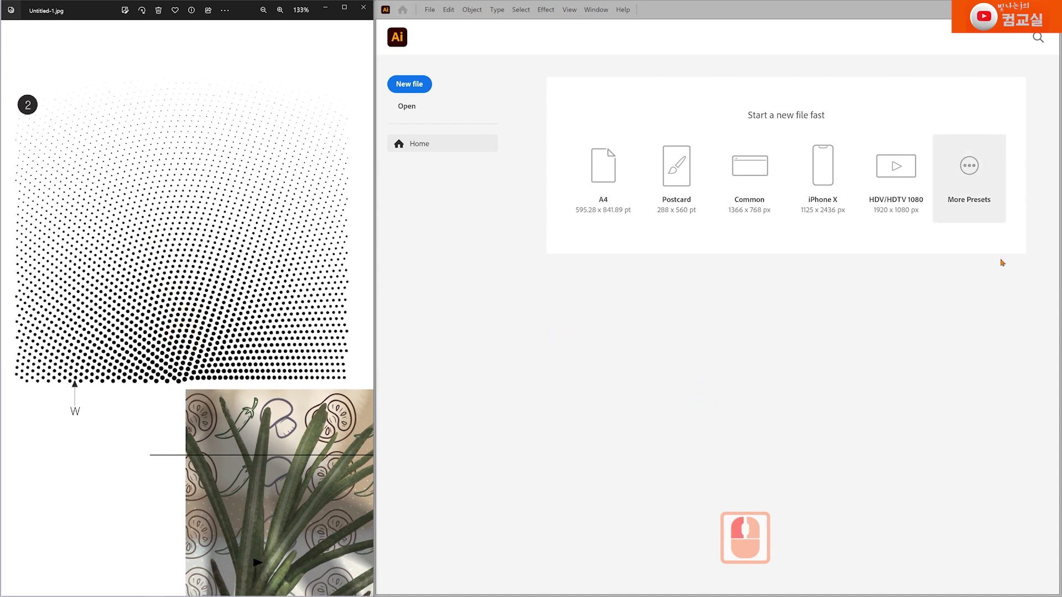
Switch to Illustrator and create a new document from the A4 print preset, 210 x 297 mm in CMYK.
click(647, 354)
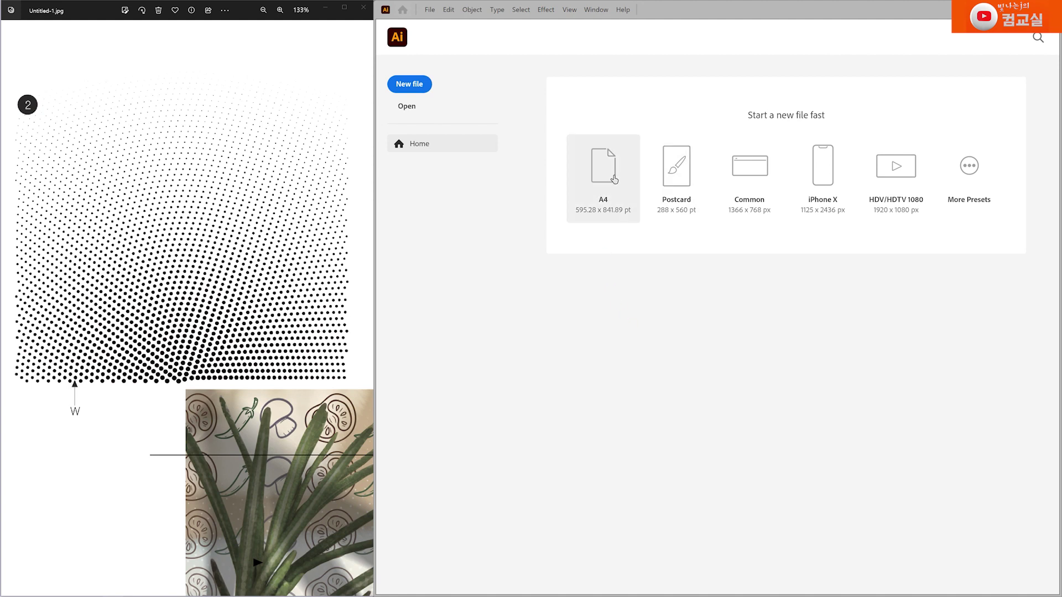
click(404, 88)
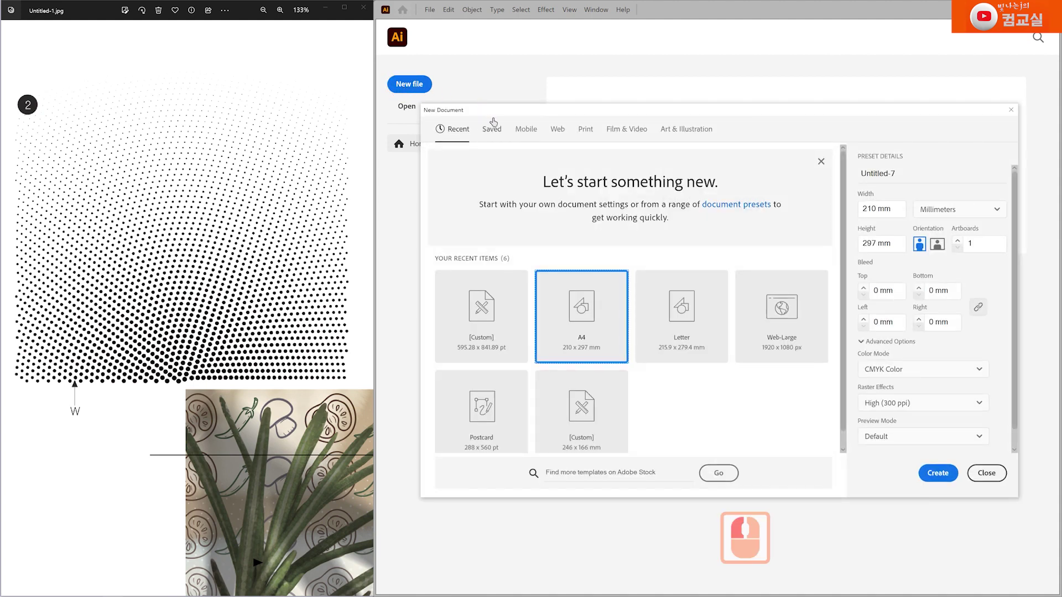
click(584, 141)
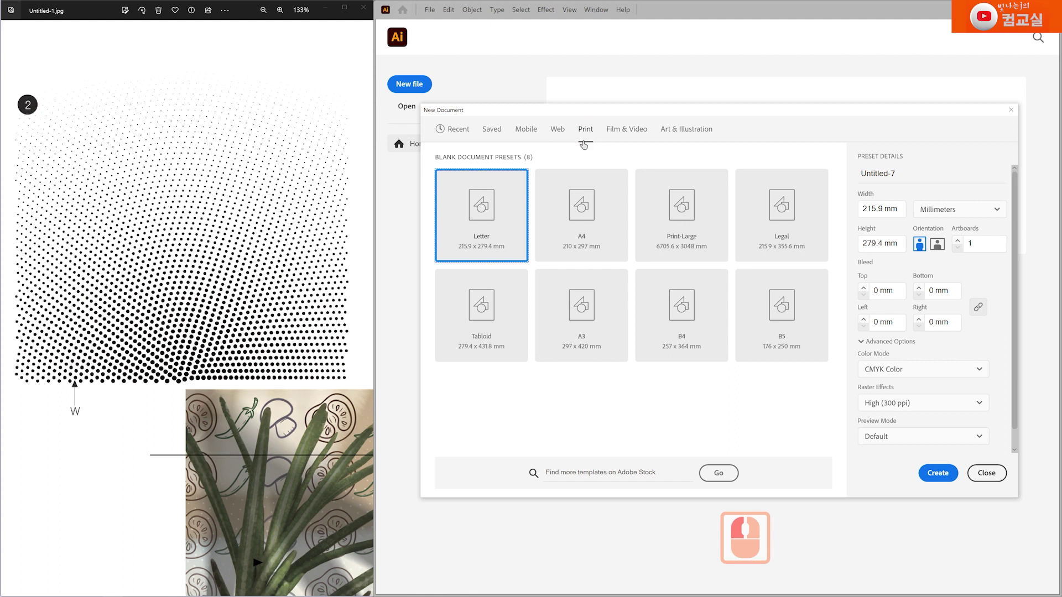
click(580, 213)
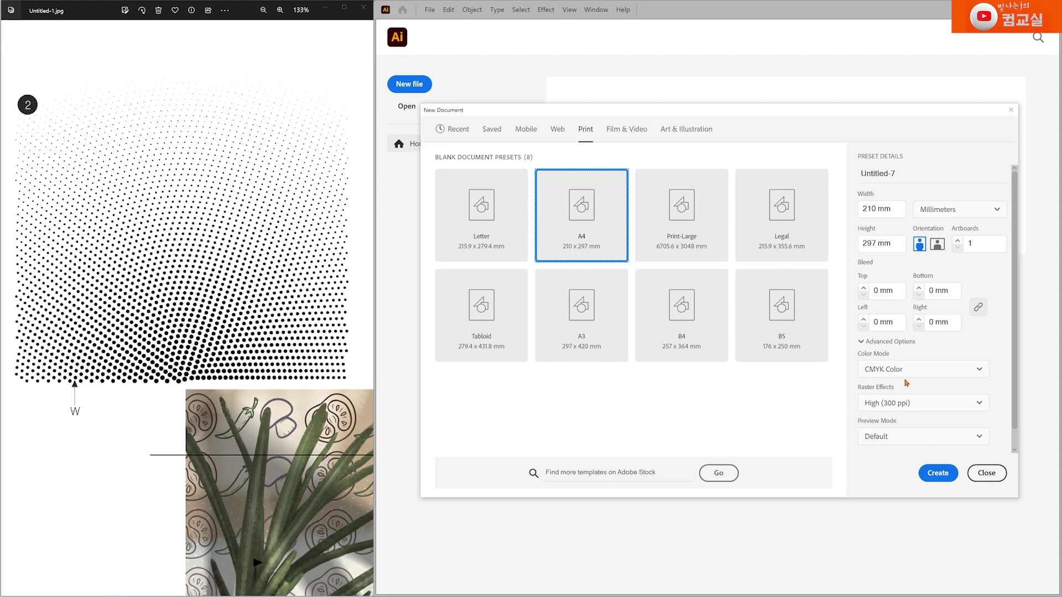
click(937, 476)
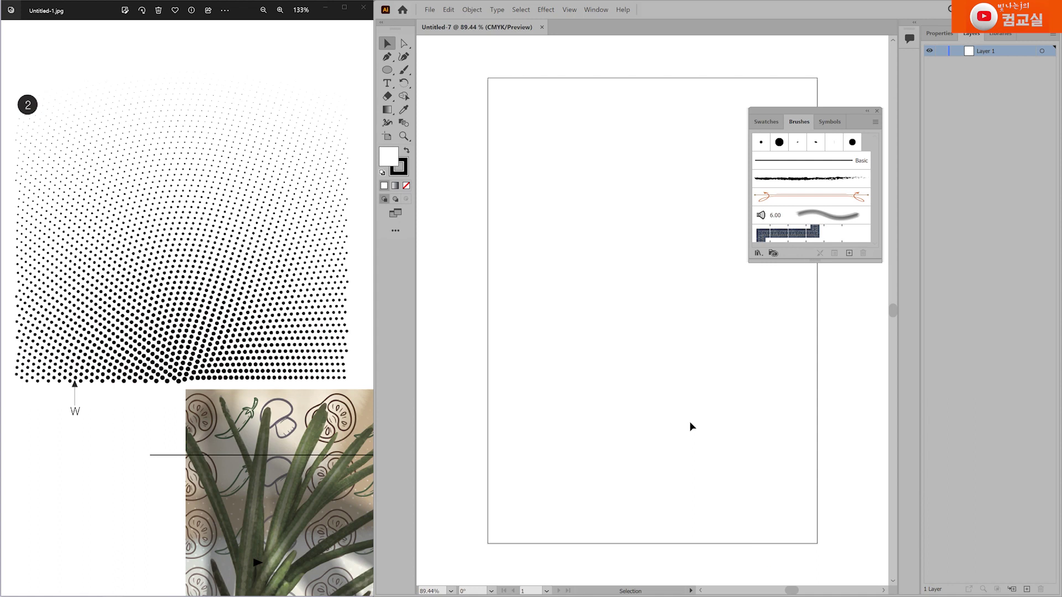
Close the floating Brushes panel group and switch the workspace to Essentials Classic.
click(877, 112)
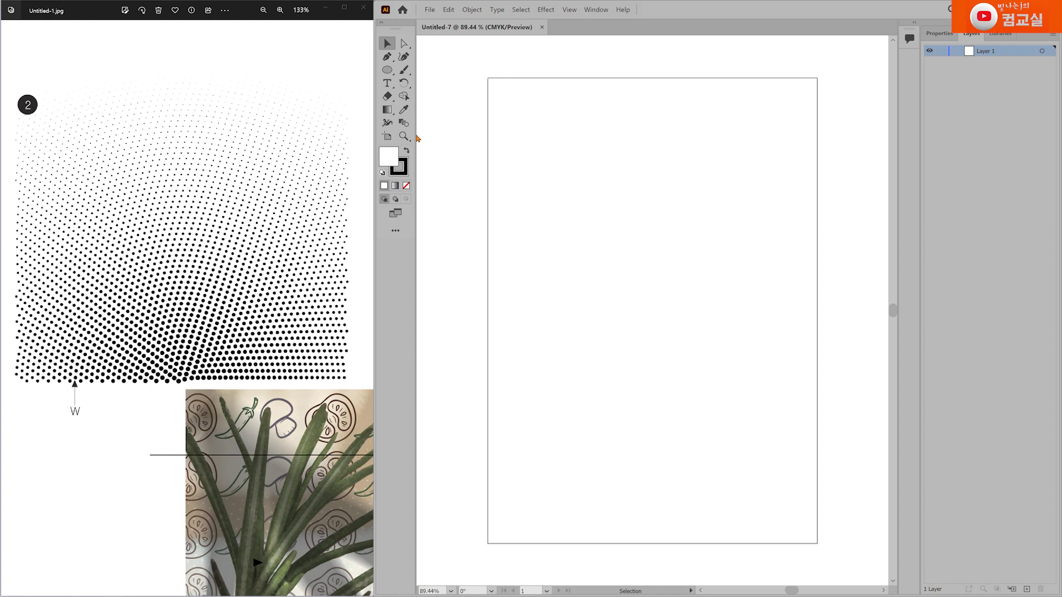
click(591, 10)
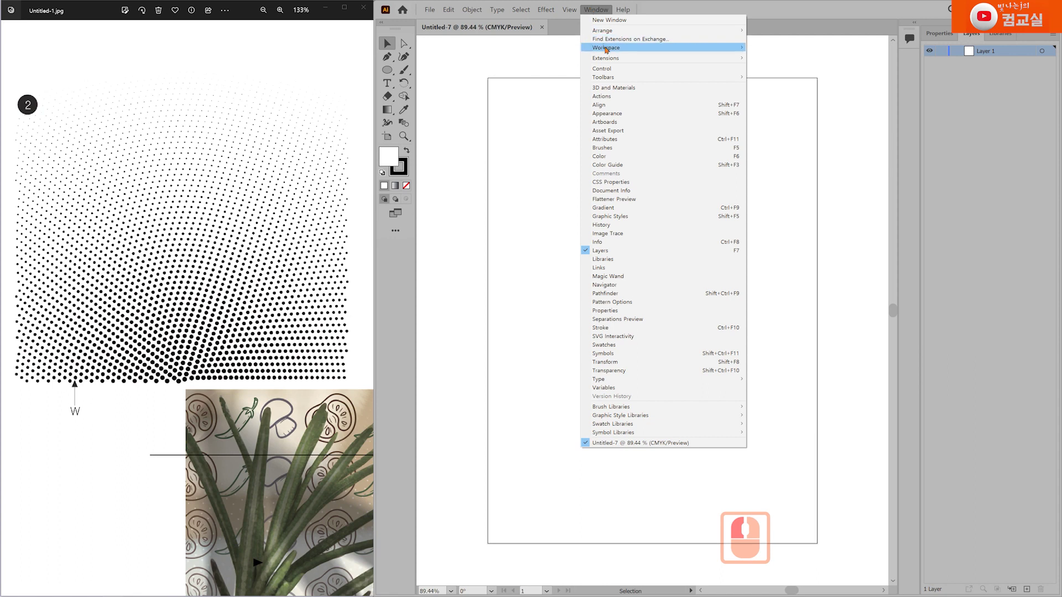
mouse_move(653, 48)
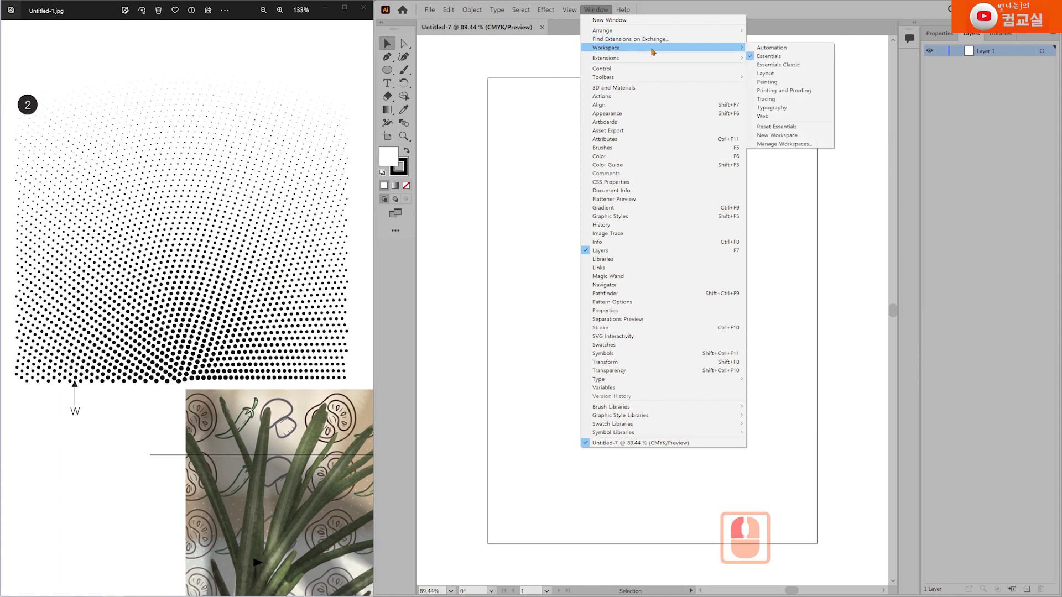
click(791, 65)
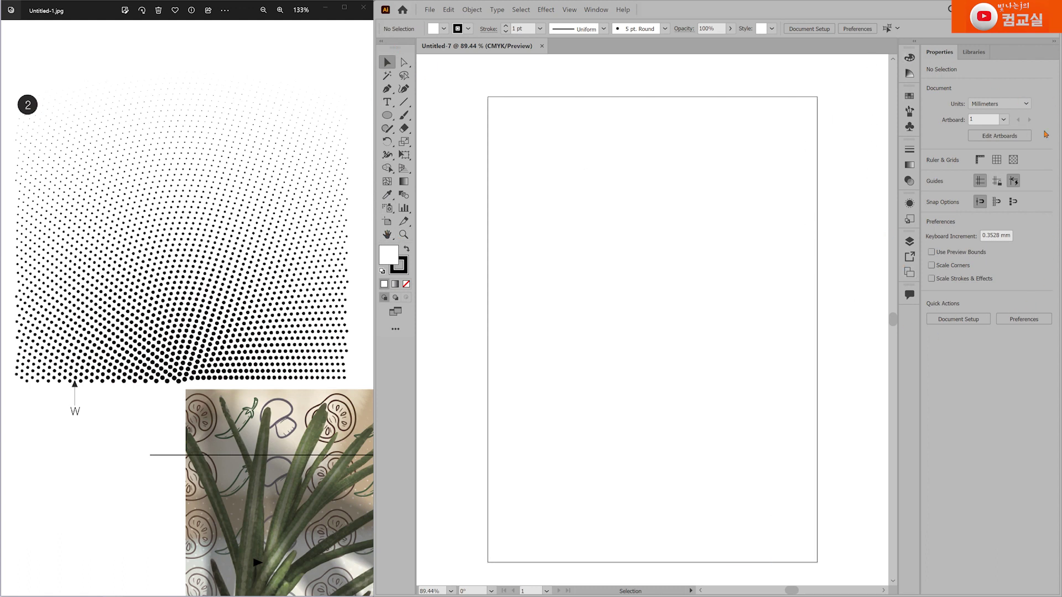
Look over the Color and Color Guide panels and the list of available panels, and collapse the open panel.
click(909, 57)
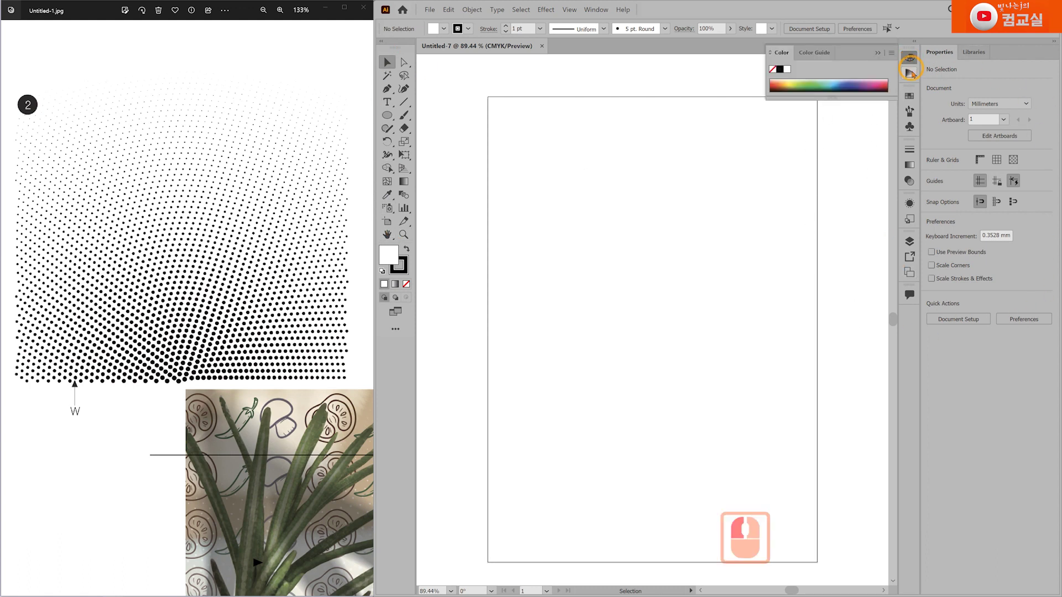
click(909, 73)
click(596, 10)
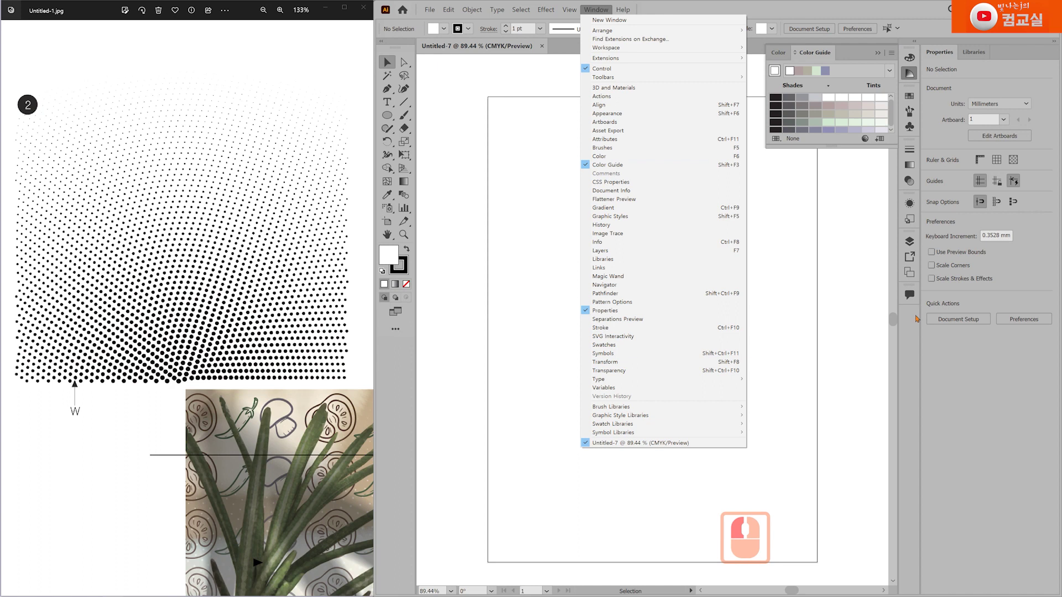
click(912, 349)
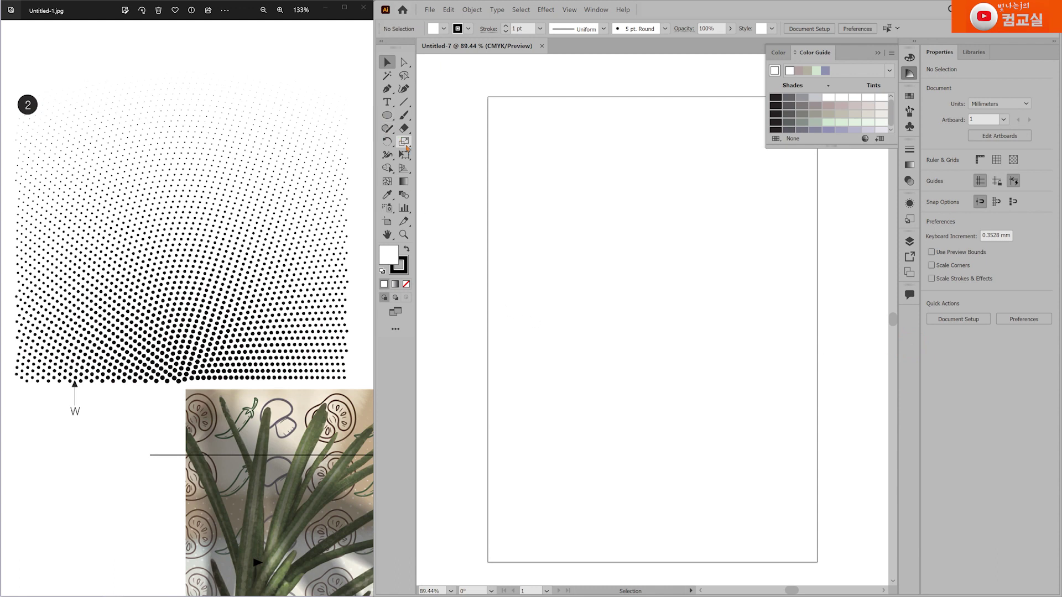
click(909, 73)
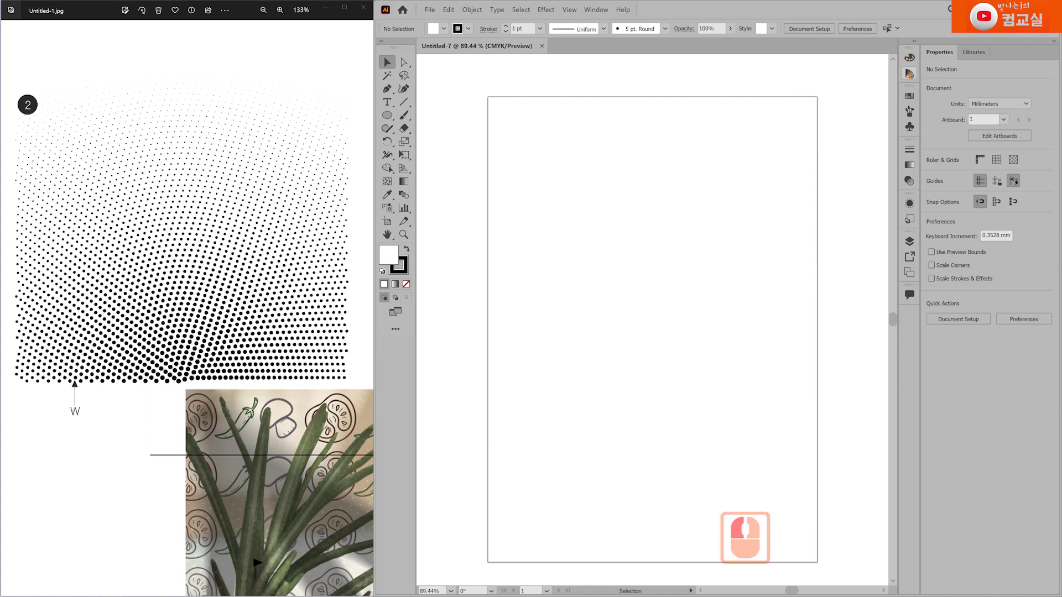
Detach the Untitled-7 document into a floating window and pan its canvas around the artboard.
drag(498, 46, 684, 71)
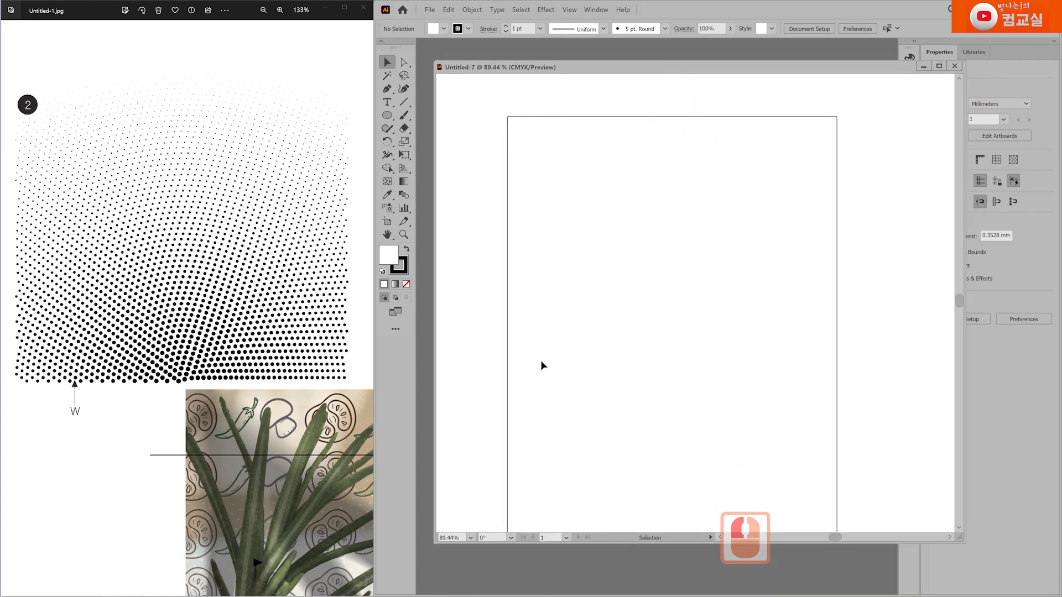
click(463, 191)
drag(470, 234, 604, 272)
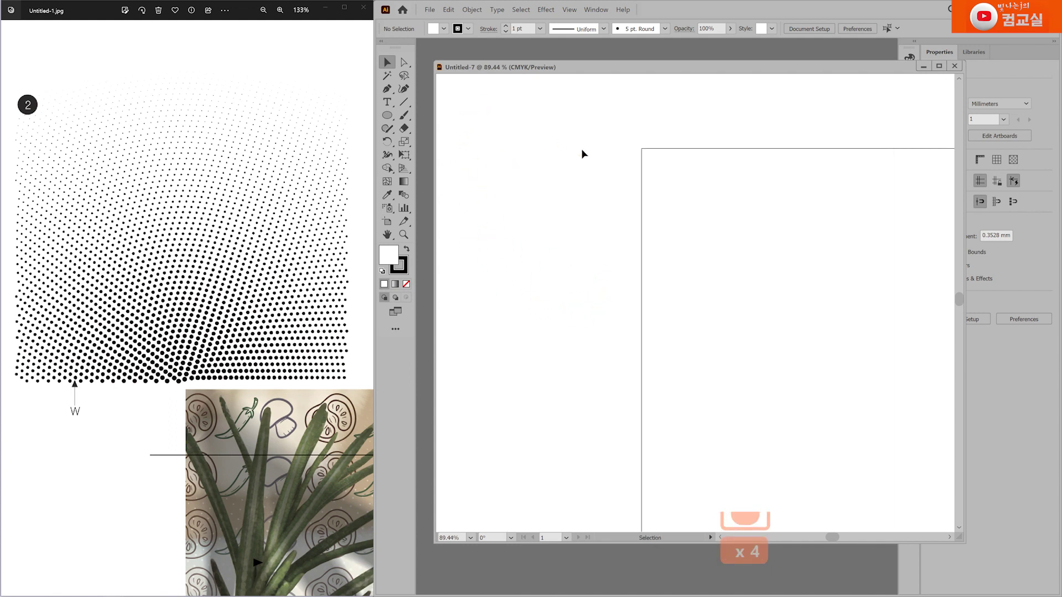
key(space)
drag(750, 295, 615, 252)
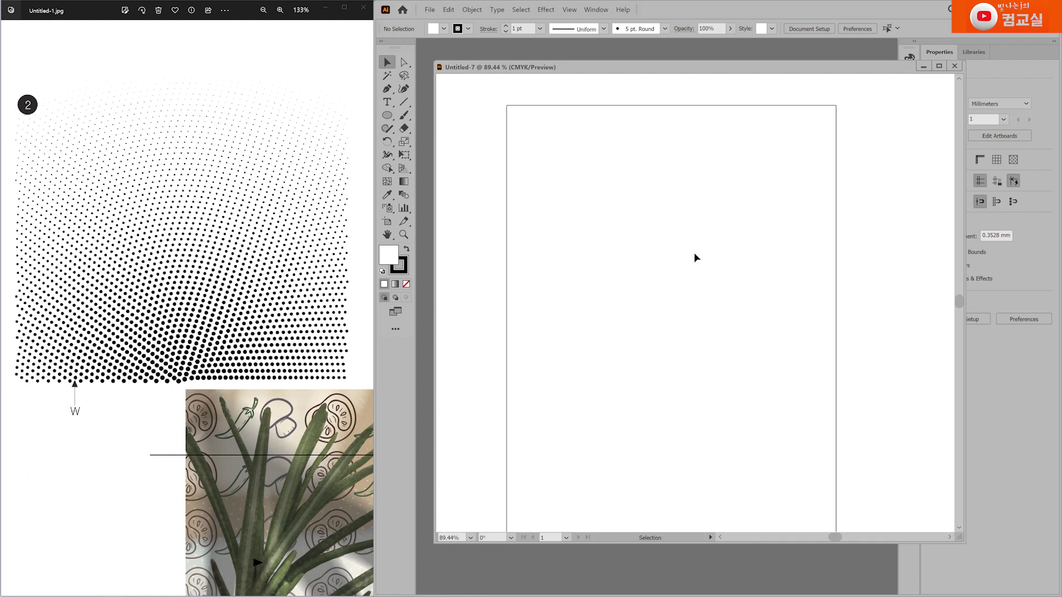
drag(563, 275, 825, 303)
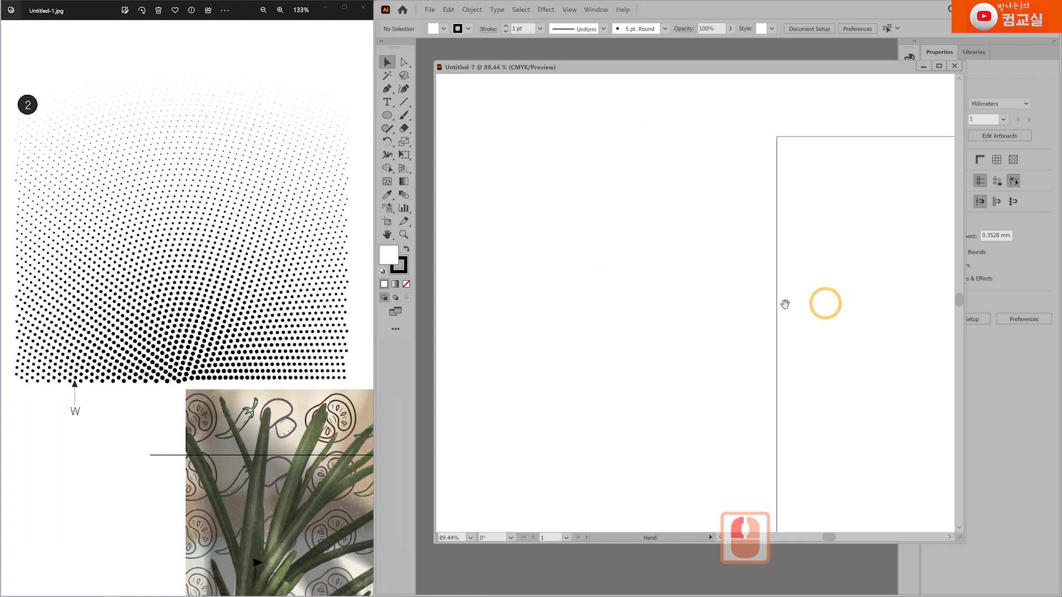
key(space)
drag(820, 267, 577, 231)
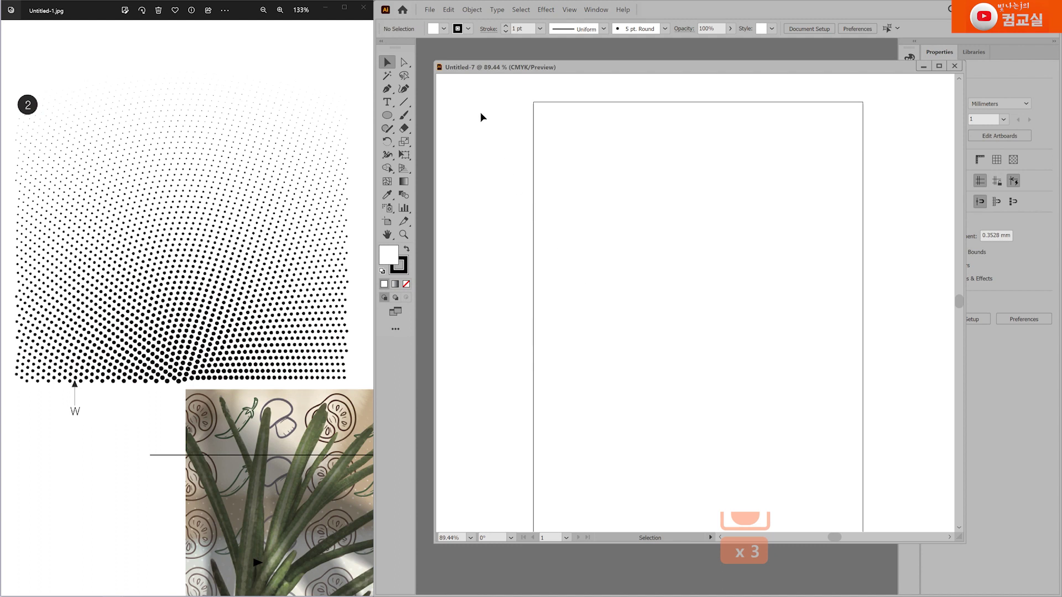
Enable Show Tool Tips in the General preferences and apply the change.
click(448, 9)
mouse_move(463, 255)
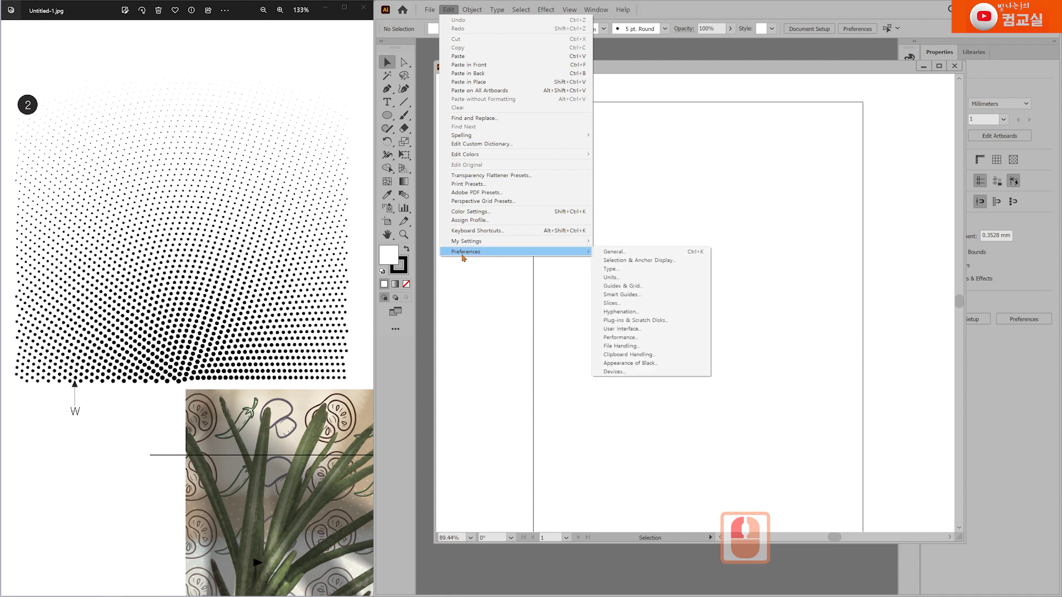
click(617, 254)
drag(615, 115, 592, 90)
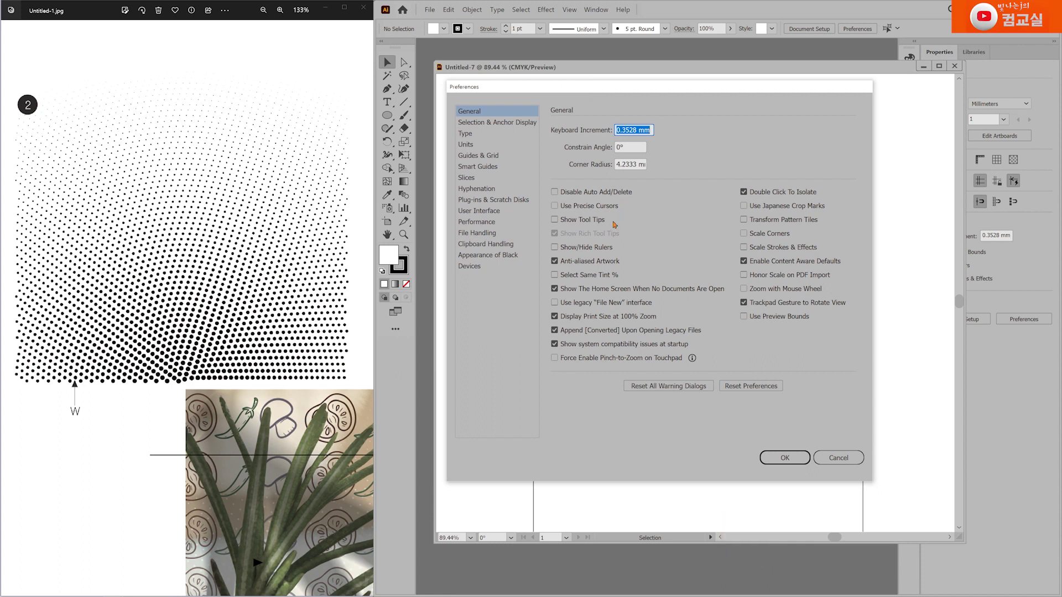
click(554, 221)
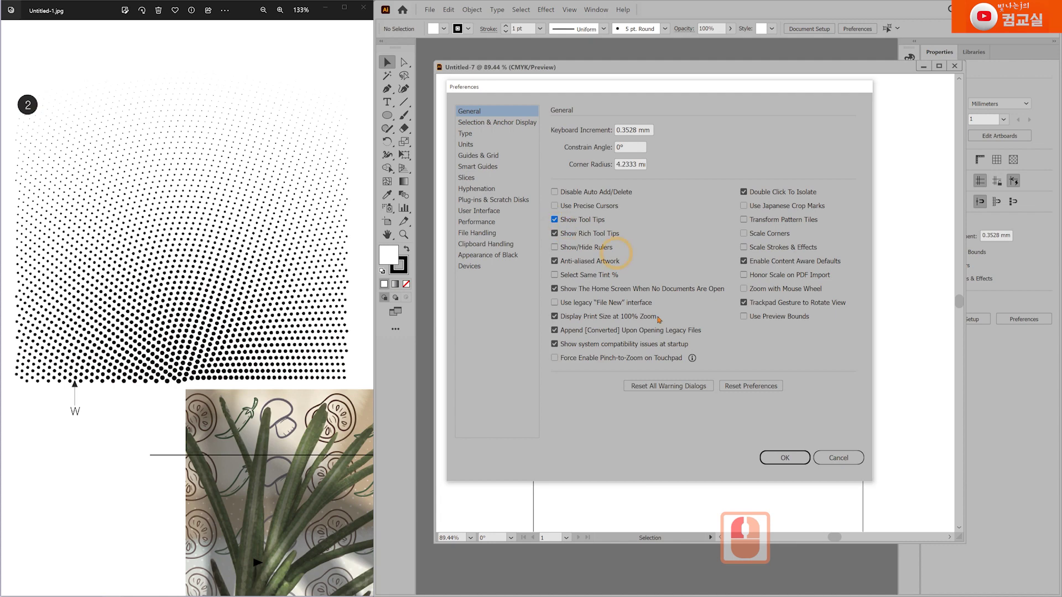
click(782, 461)
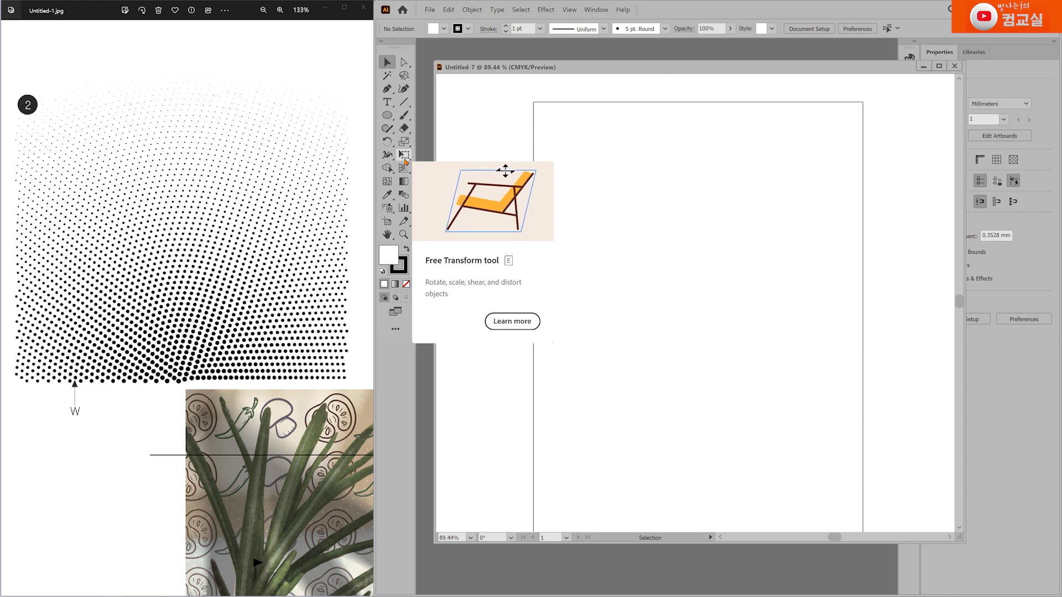
Reopen the General preferences and turn off Show Tool Tips.
click(448, 9)
mouse_move(504, 252)
click(589, 251)
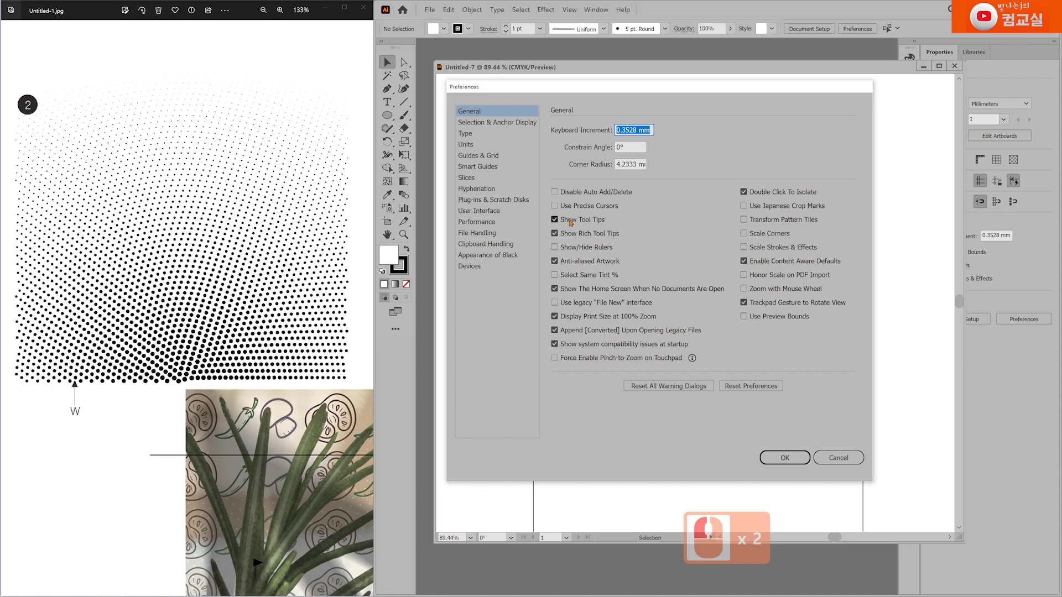
click(570, 220)
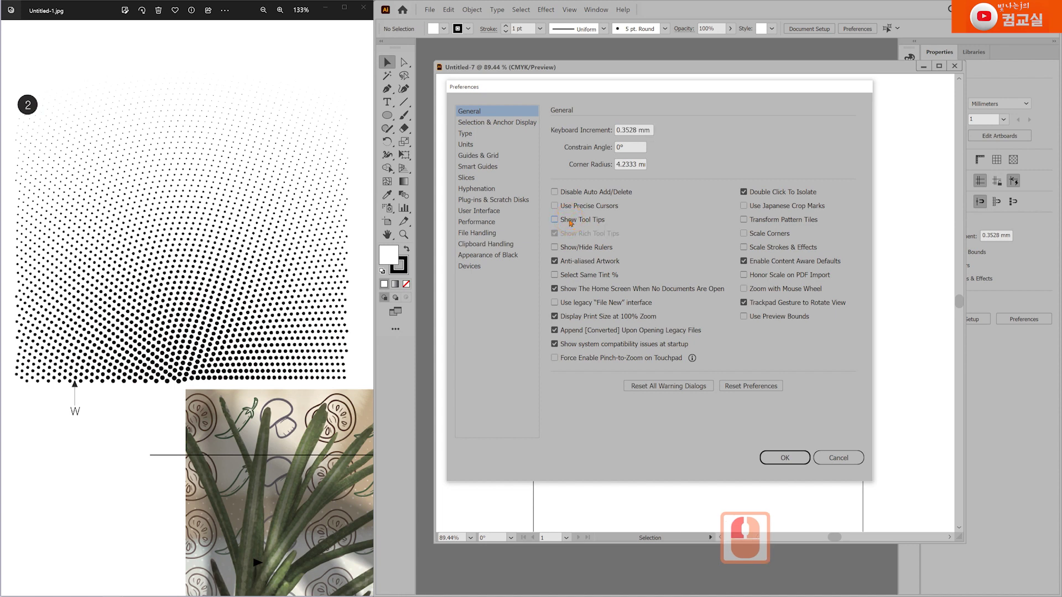
Try the two dark brightness levels in the User Interface preferences and return to the lighter gray one.
click(490, 211)
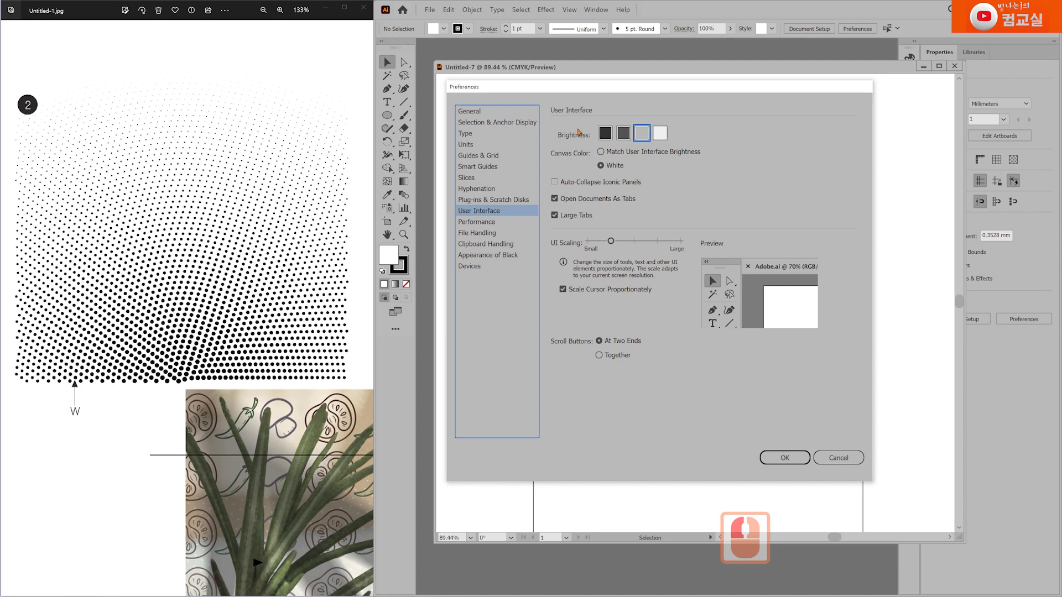
click(606, 133)
click(621, 132)
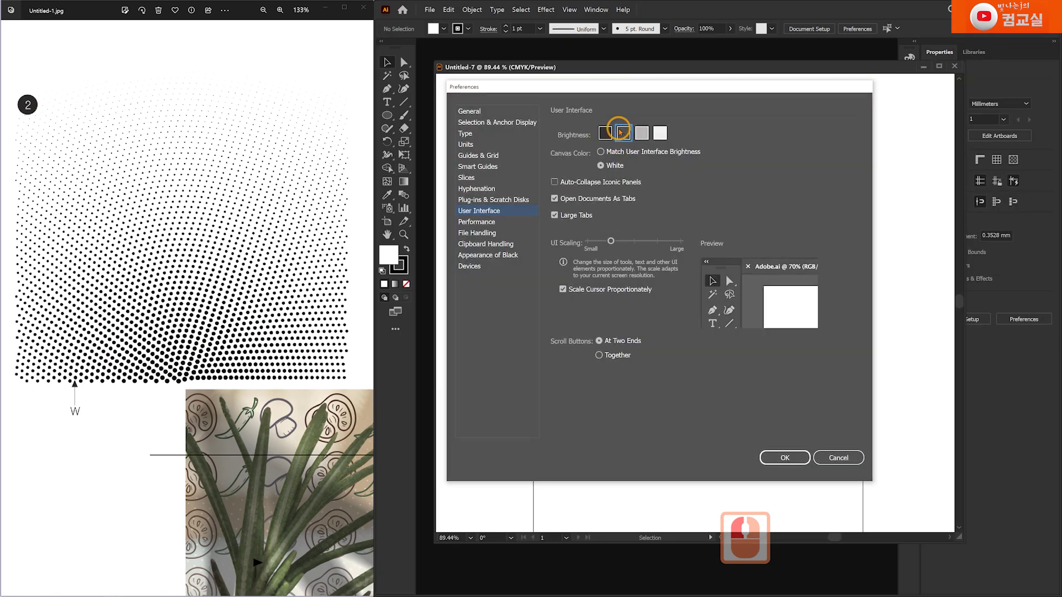
double_click(642, 132)
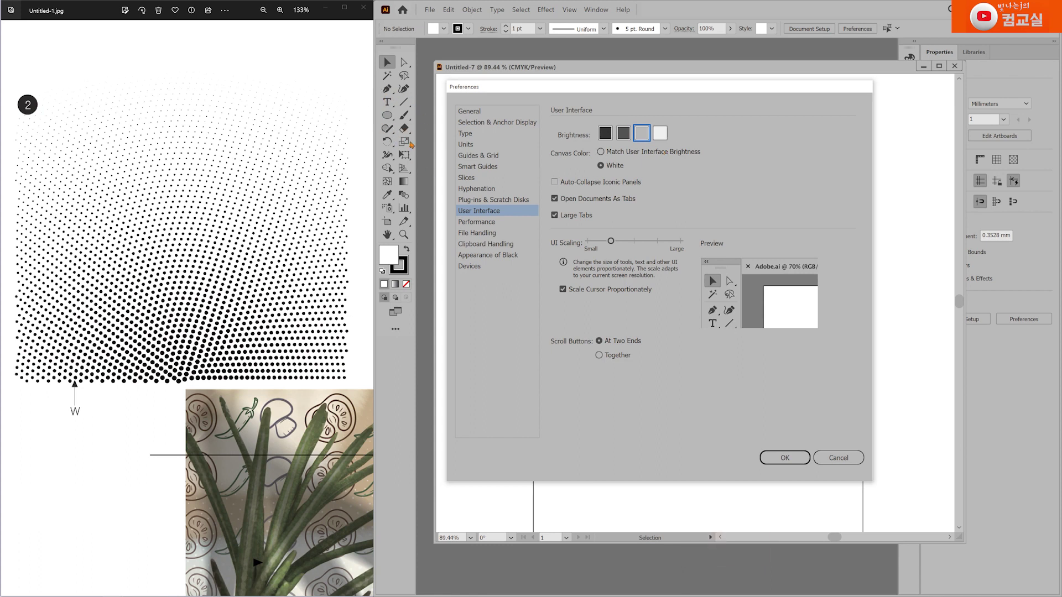
Try larger and smaller UI Scaling levels and set the scaling back to the second level from Small.
click(634, 242)
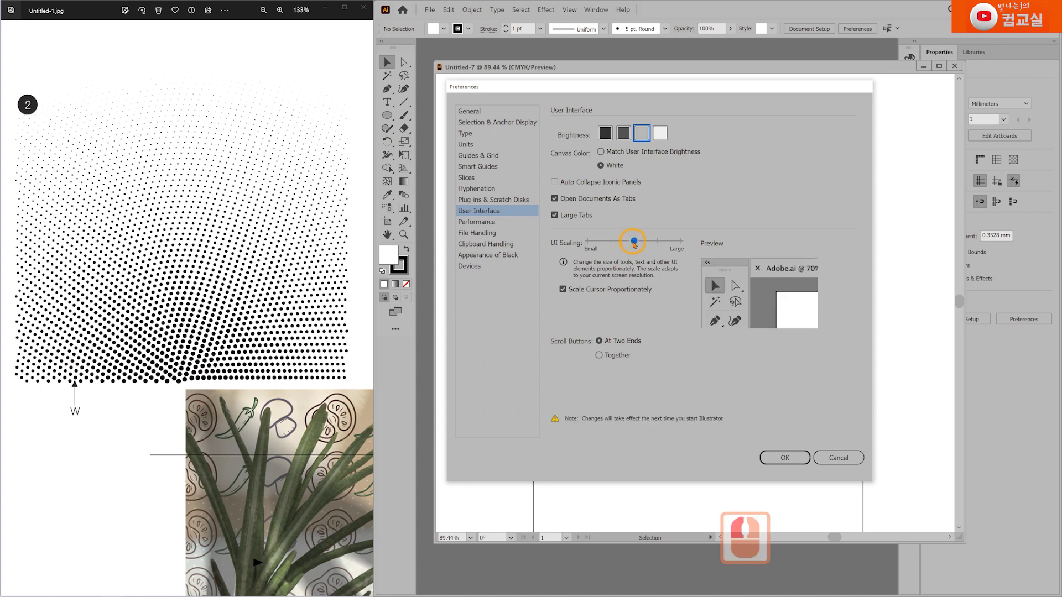
click(656, 241)
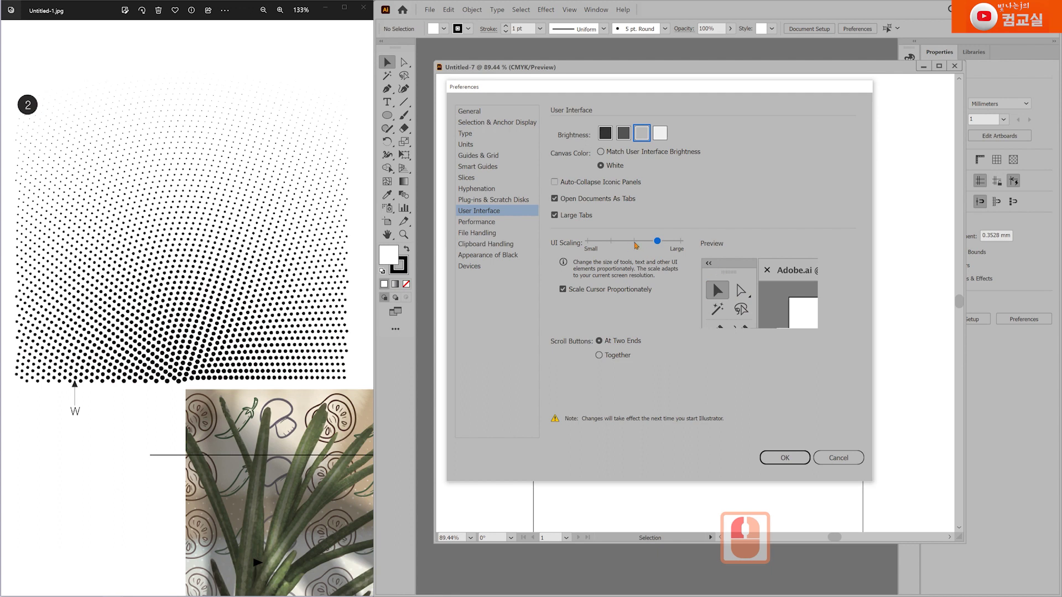
click(634, 241)
click(611, 242)
click(587, 243)
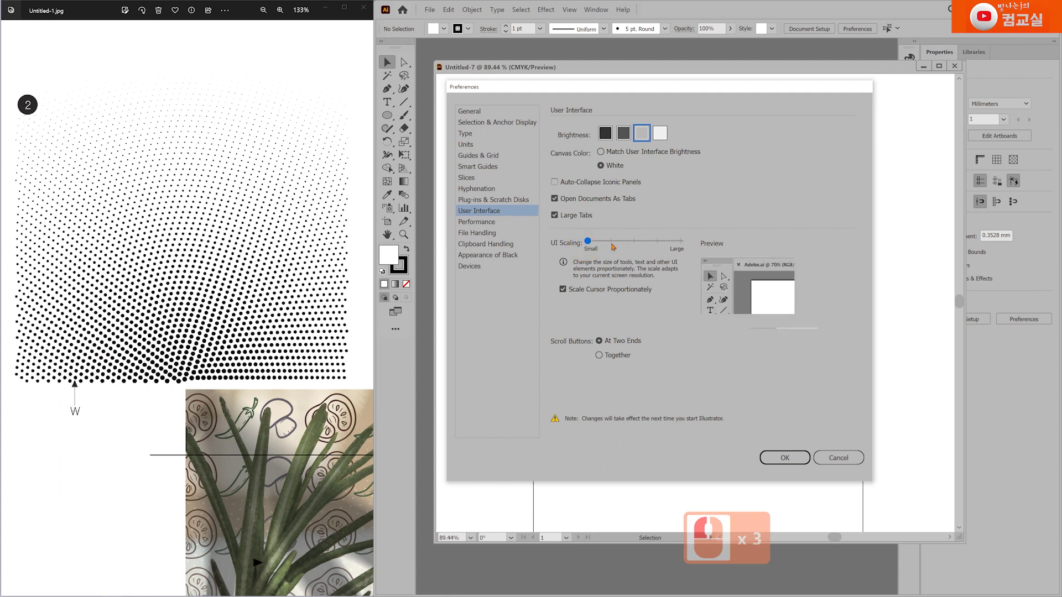
click(611, 242)
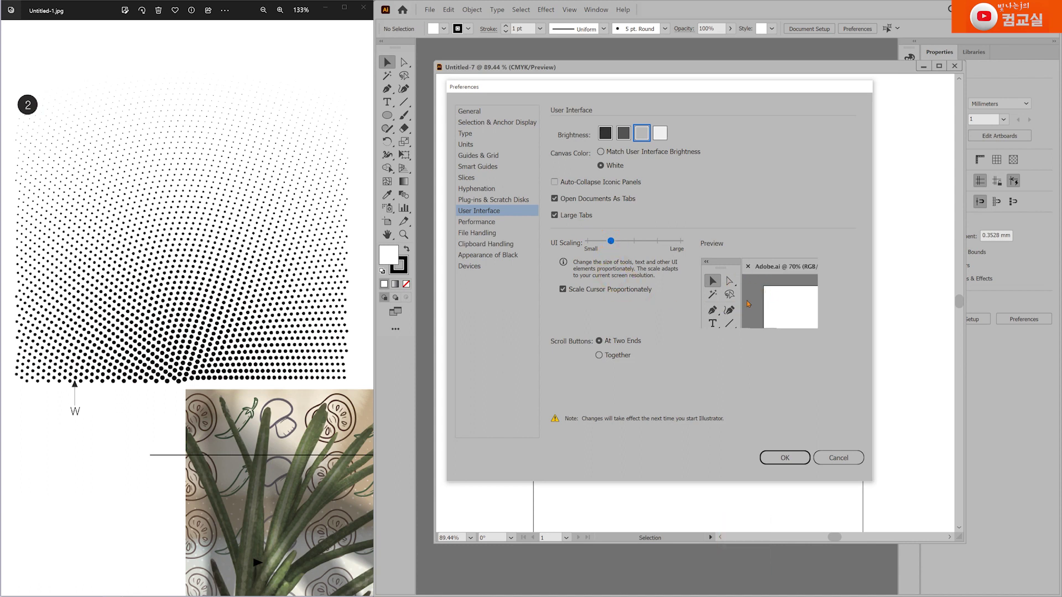
Keep the canvas color set to White in the User Interface preferences and apply the preferences.
drag(688, 86, 731, 256)
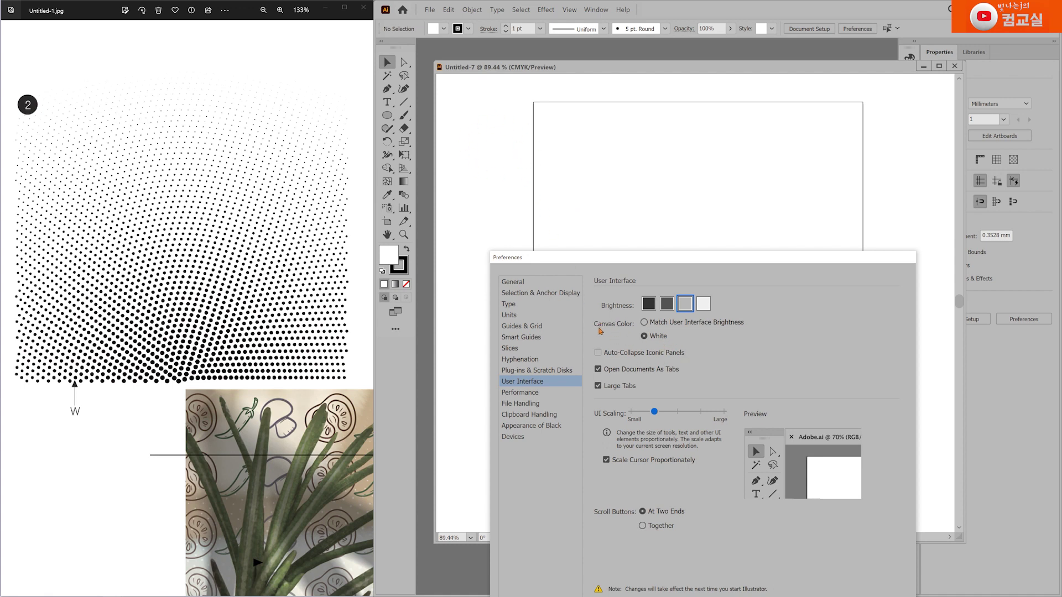
click(655, 337)
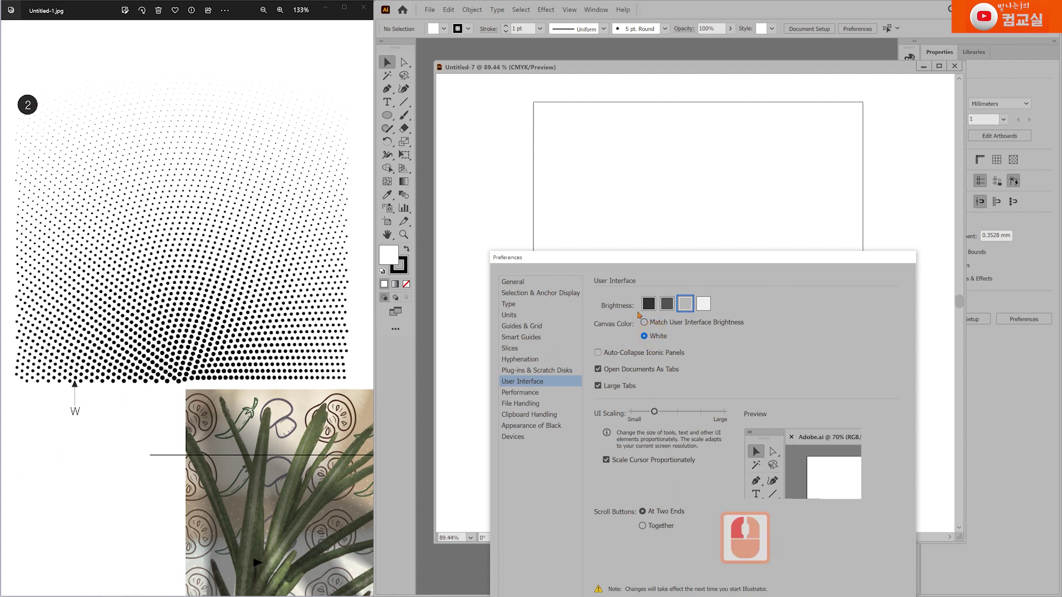
drag(648, 260, 522, 171)
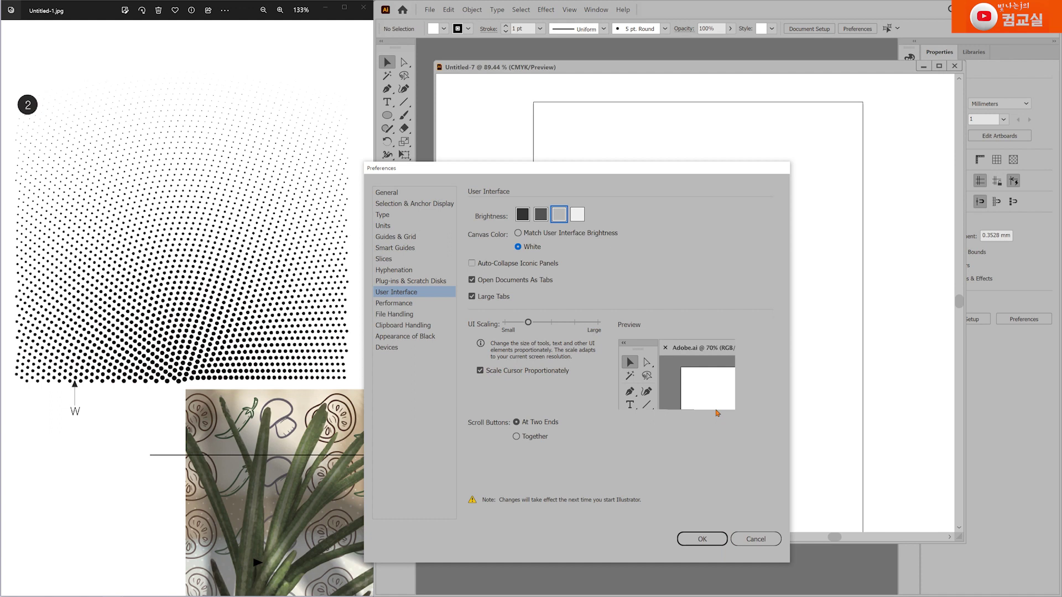
drag(553, 171, 619, 130)
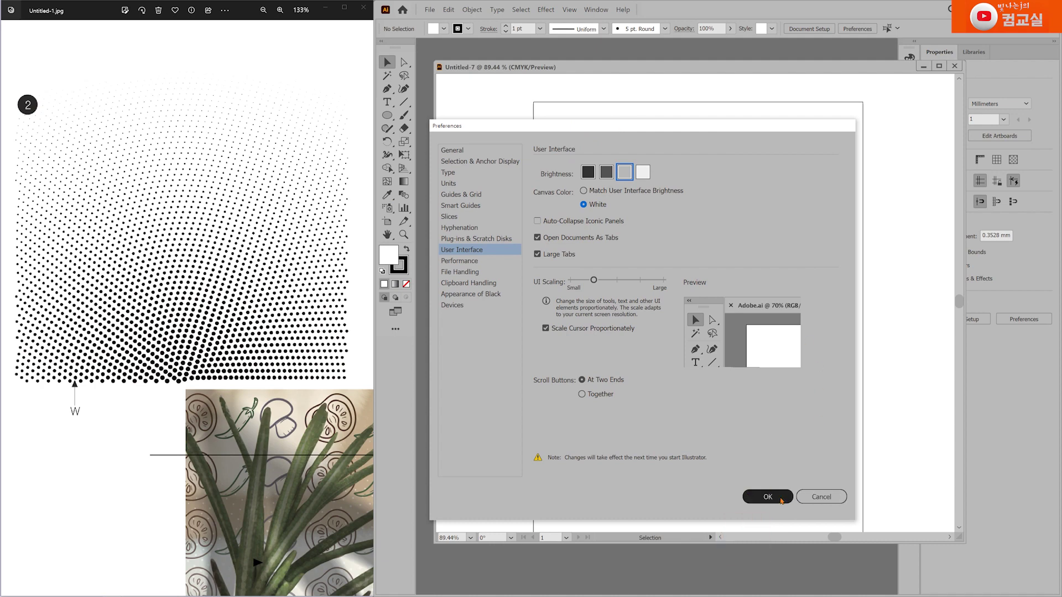
click(780, 498)
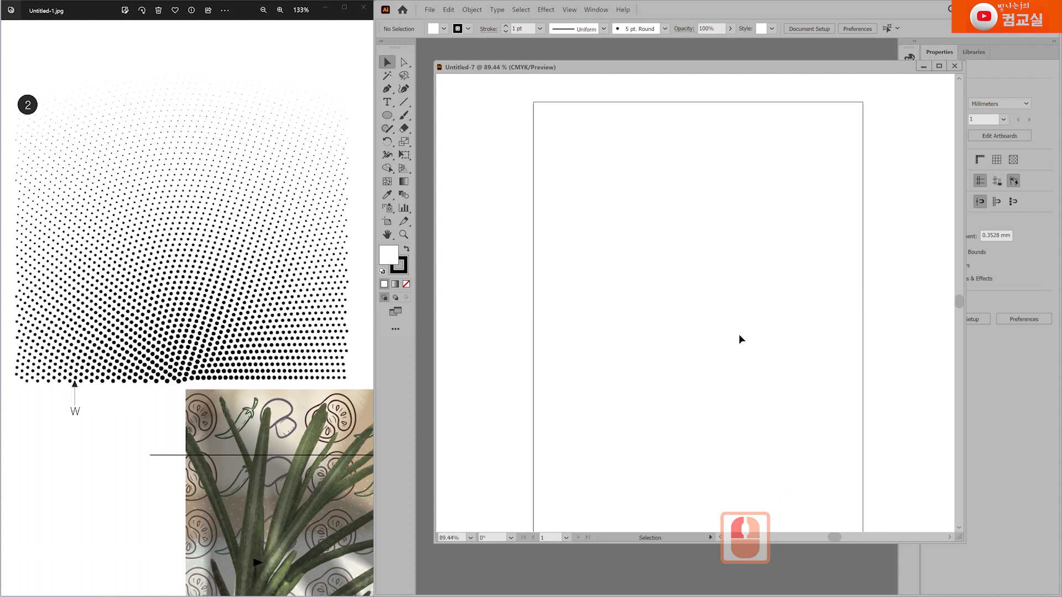
click(55, 76)
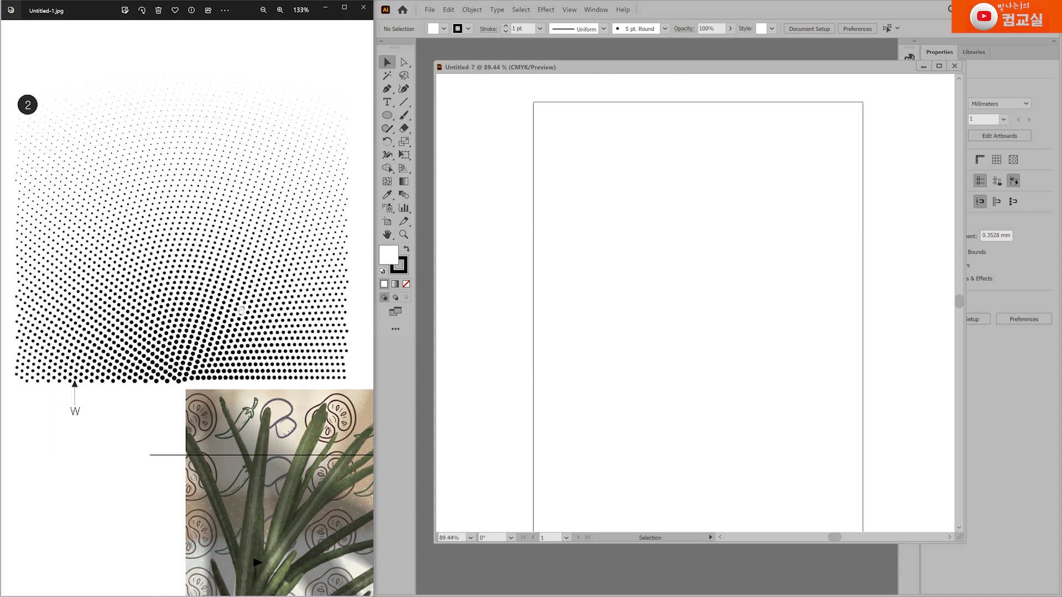
click(180, 382)
drag(179, 382, 47, 208)
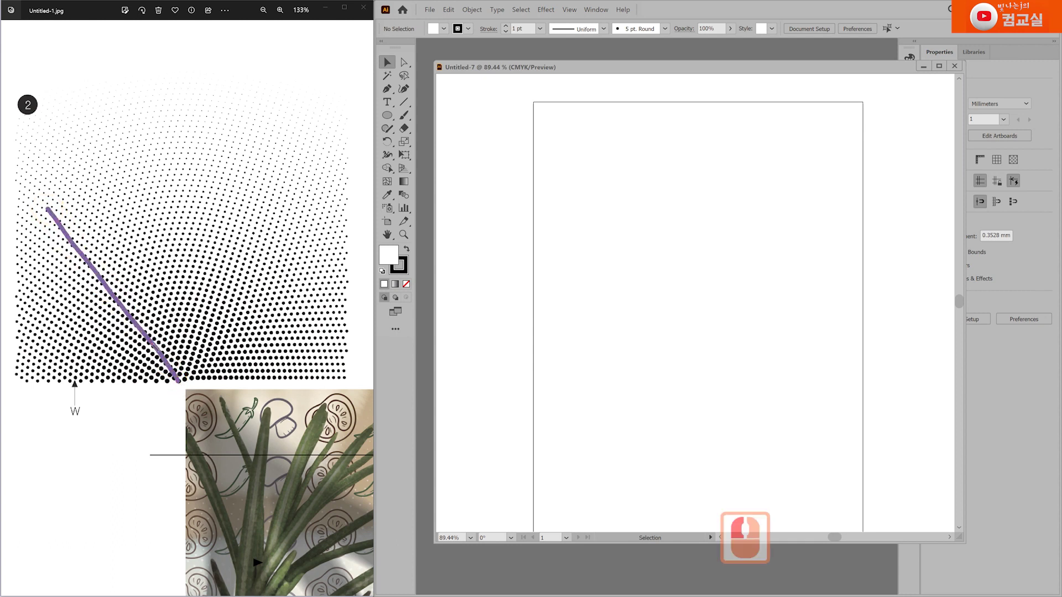
drag(183, 372, 141, 151)
drag(186, 370, 214, 157)
drag(192, 368, 302, 223)
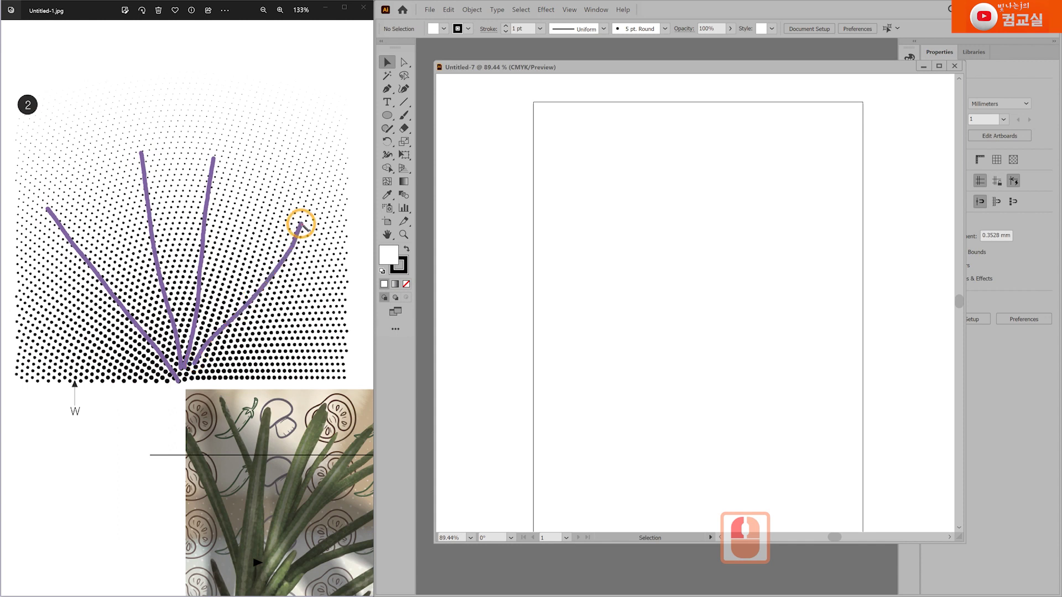
drag(195, 367, 312, 360)
drag(158, 374, 42, 325)
drag(149, 360, 36, 253)
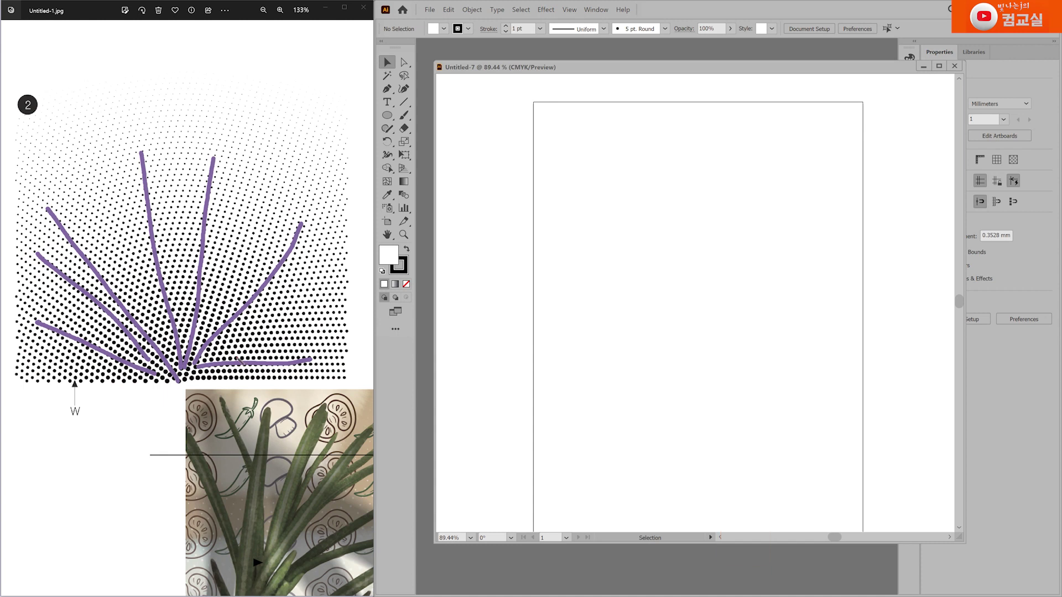
click(729, 536)
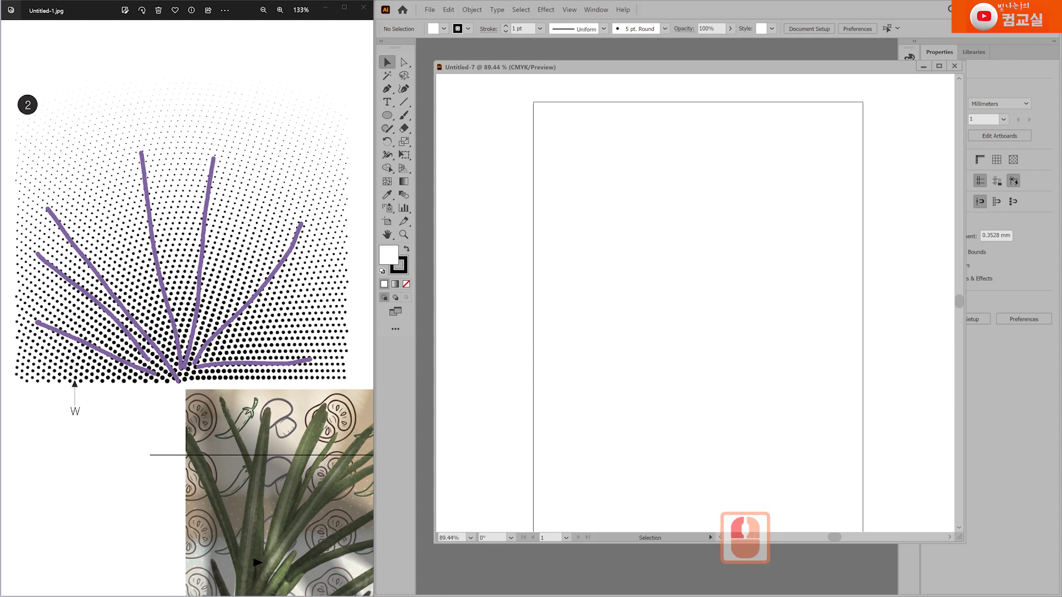
key(Escape)
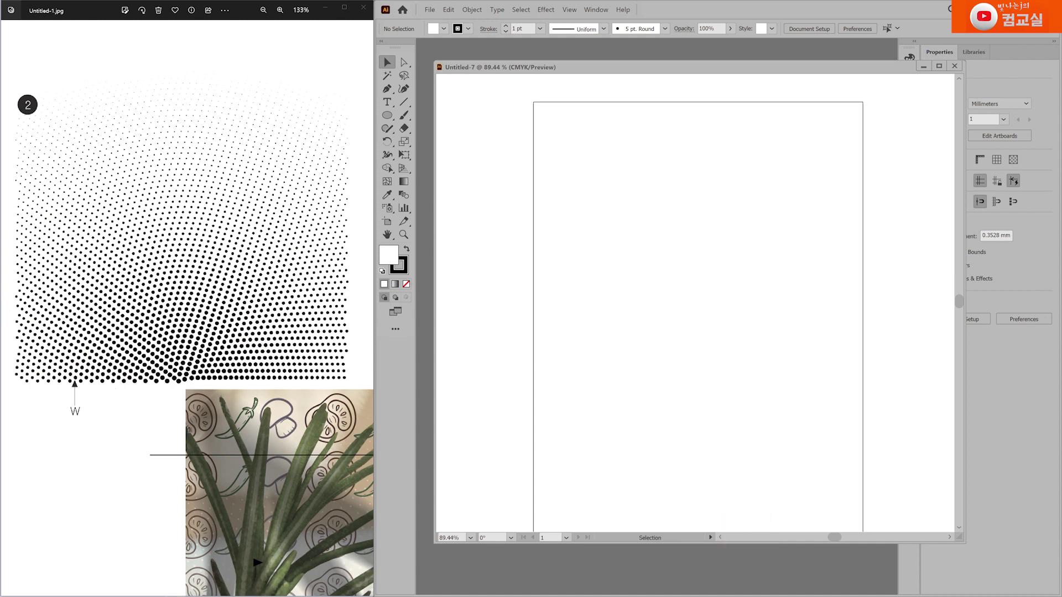
click(72, 301)
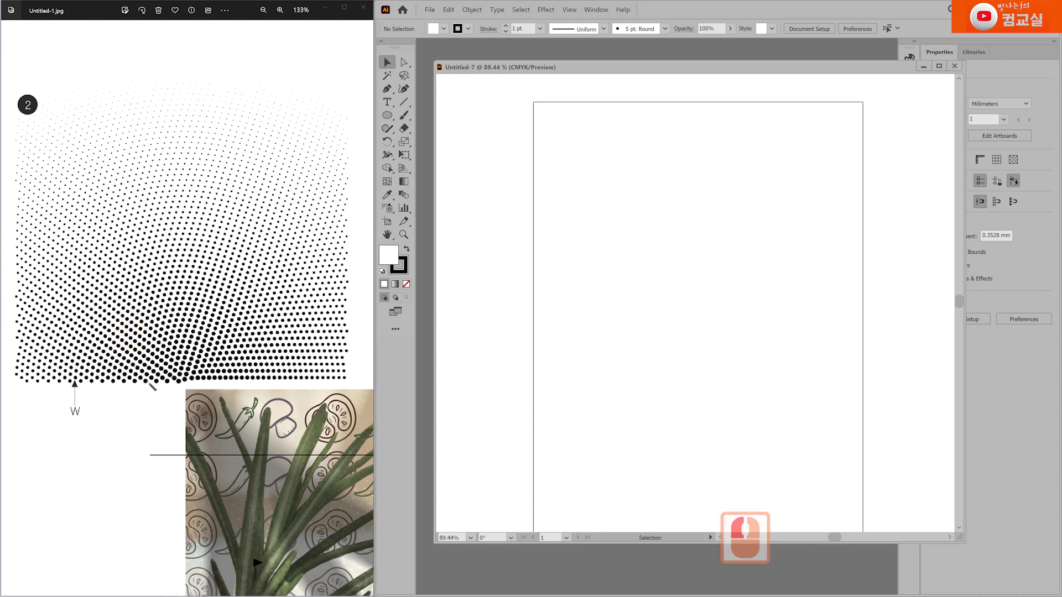
mouse_move(107, 379)
mouse_down()
mouse_move(127, 332)
mouse_move(151, 320)
mouse_move(215, 334)
mouse_move(238, 371)
mouse_up()
mouse_move(74, 377)
mouse_down()
mouse_move(108, 308)
mouse_move(150, 288)
mouse_move(212, 296)
mouse_move(248, 329)
mouse_move(257, 360)
mouse_move(49, 368)
mouse_move(93, 290)
mouse_move(169, 263)
mouse_move(161, 263)
mouse_move(232, 278)
mouse_move(275, 336)
mouse_up()
mouse_move(192, 365)
mouse_down()
mouse_move(308, 217)
mouse_move(159, 225)
mouse_move(153, 183)
mouse_move(113, 296)
mouse_move(46, 233)
mouse_up()
drag(66, 323, 86, 296)
mouse_move(26, 366)
mouse_down()
mouse_move(63, 275)
mouse_move(99, 247)
mouse_move(189, 237)
mouse_move(229, 242)
mouse_move(279, 280)
mouse_move(316, 352)
mouse_up()
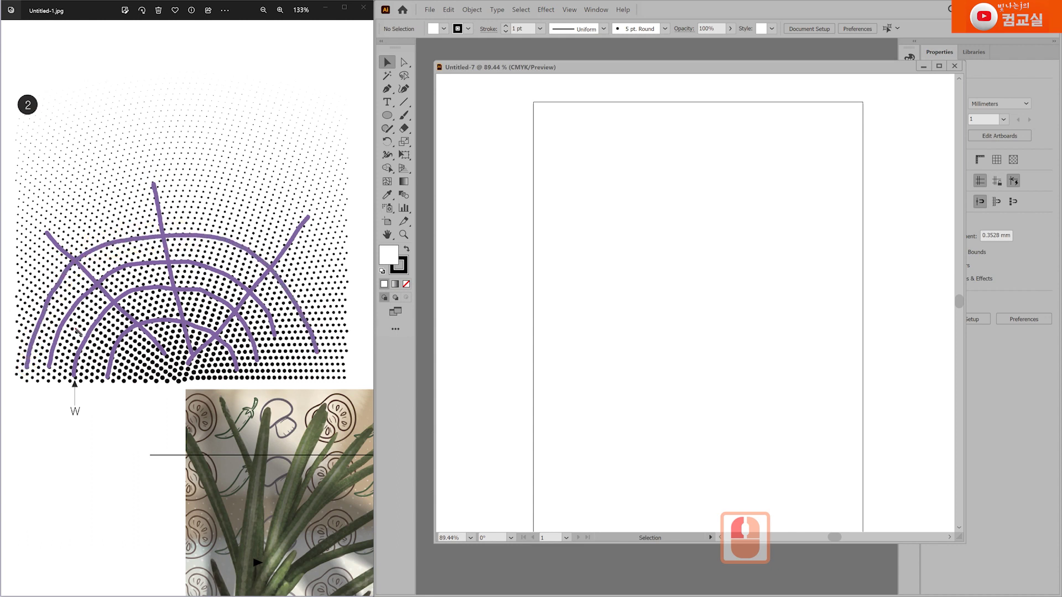
mouse_move(23, 302)
mouse_down()
mouse_move(40, 261)
mouse_move(105, 211)
mouse_move(180, 206)
mouse_move(289, 247)
mouse_move(327, 286)
mouse_up()
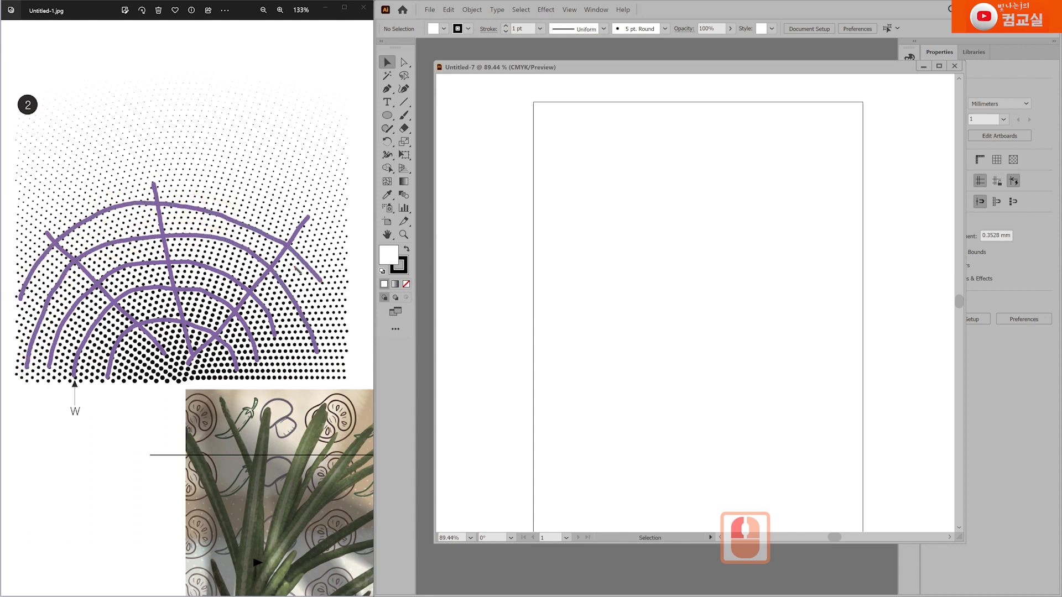
mouse_move(33, 233)
mouse_down()
mouse_move(95, 175)
mouse_move(226, 167)
mouse_move(322, 206)
mouse_up()
mouse_move(30, 192)
mouse_down()
mouse_move(103, 149)
mouse_move(219, 132)
mouse_move(313, 154)
mouse_up()
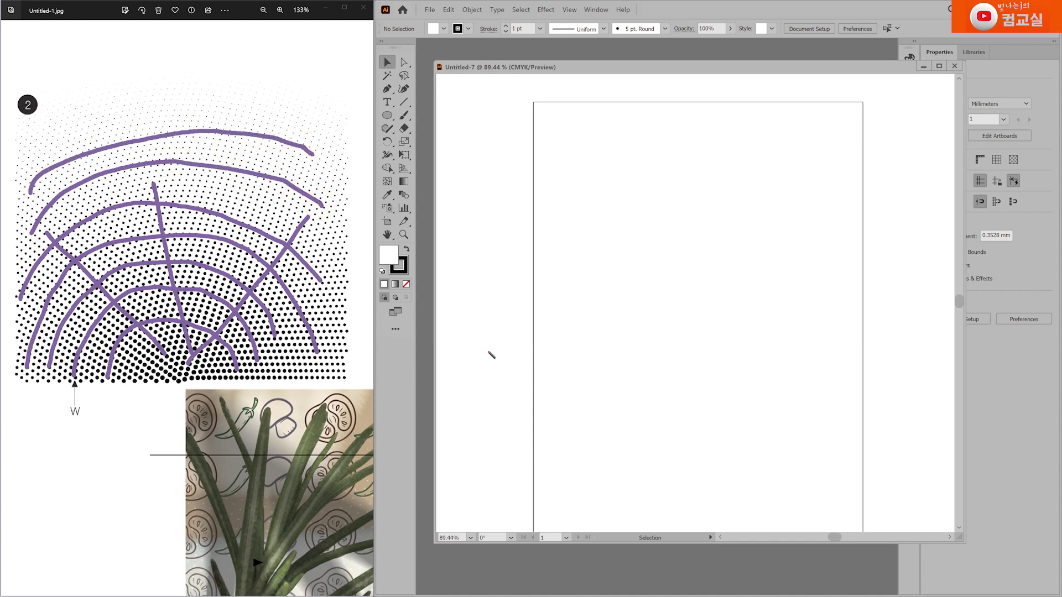
mouse_move(618, 376)
mouse_down()
mouse_move(639, 324)
mouse_move(675, 306)
mouse_move(732, 311)
mouse_move(780, 366)
mouse_up()
mouse_move(572, 379)
mouse_down()
mouse_move(582, 317)
mouse_move(639, 263)
mouse_move(726, 257)
mouse_move(792, 291)
mouse_move(816, 331)
mouse_up()
mouse_move(525, 367)
mouse_down()
mouse_move(556, 253)
mouse_move(626, 204)
mouse_move(731, 194)
mouse_move(780, 208)
mouse_move(845, 263)
mouse_move(867, 303)
mouse_up()
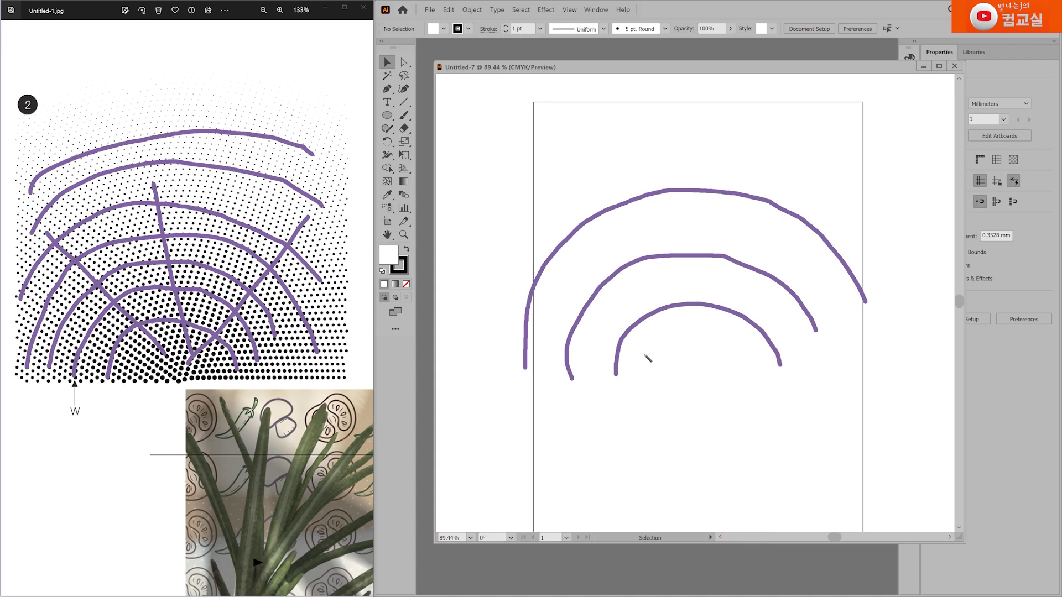
click(629, 374)
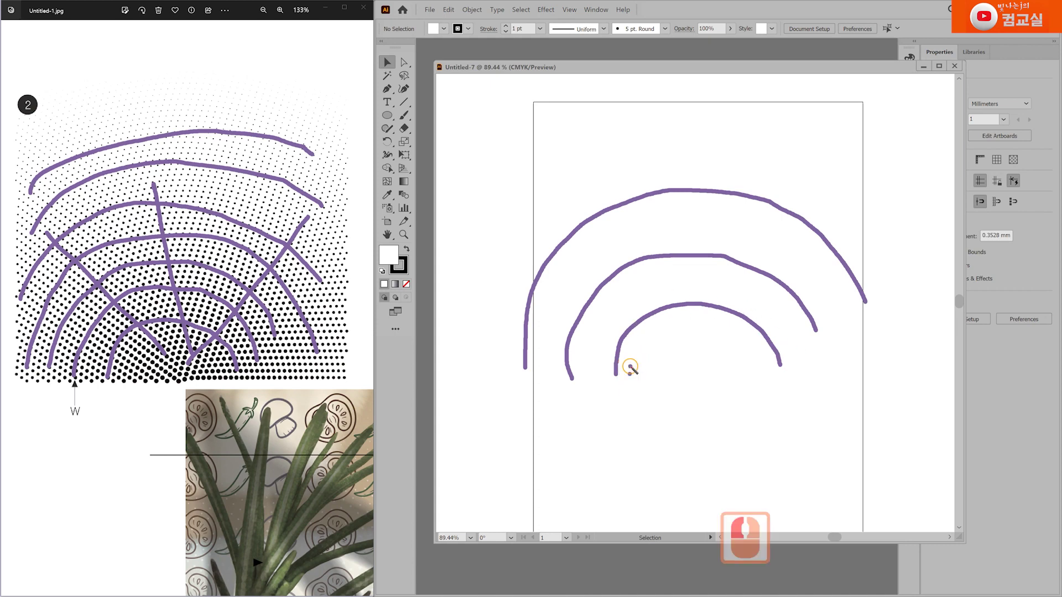
click(636, 354)
click(651, 347)
click(670, 341)
click(684, 336)
click(698, 339)
click(707, 343)
click(719, 352)
click(726, 365)
click(730, 375)
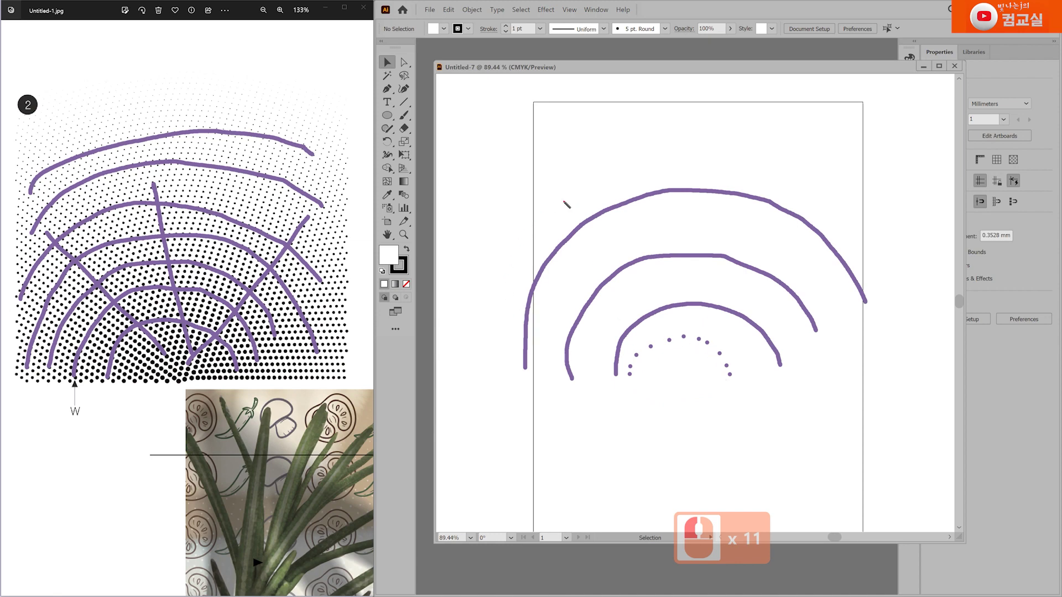
click(497, 280)
click(499, 255)
click(531, 224)
click(561, 198)
click(588, 186)
click(645, 173)
click(716, 165)
click(784, 178)
click(810, 206)
click(848, 236)
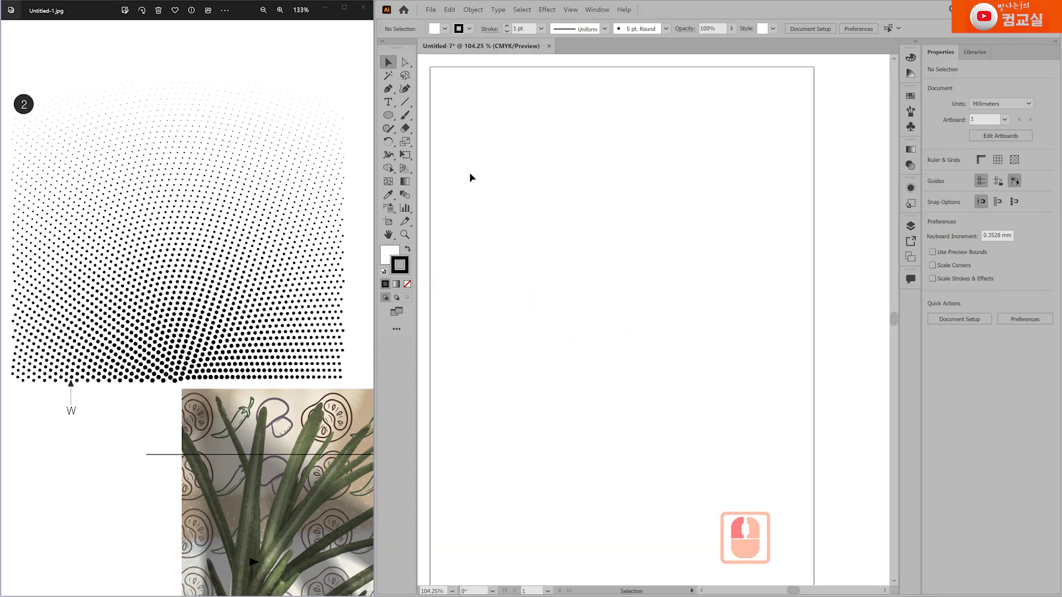
Draw a circle about 9.5 mm across with no fill and a 1 pt black stroke near the middle of the artboard.
click(389, 116)
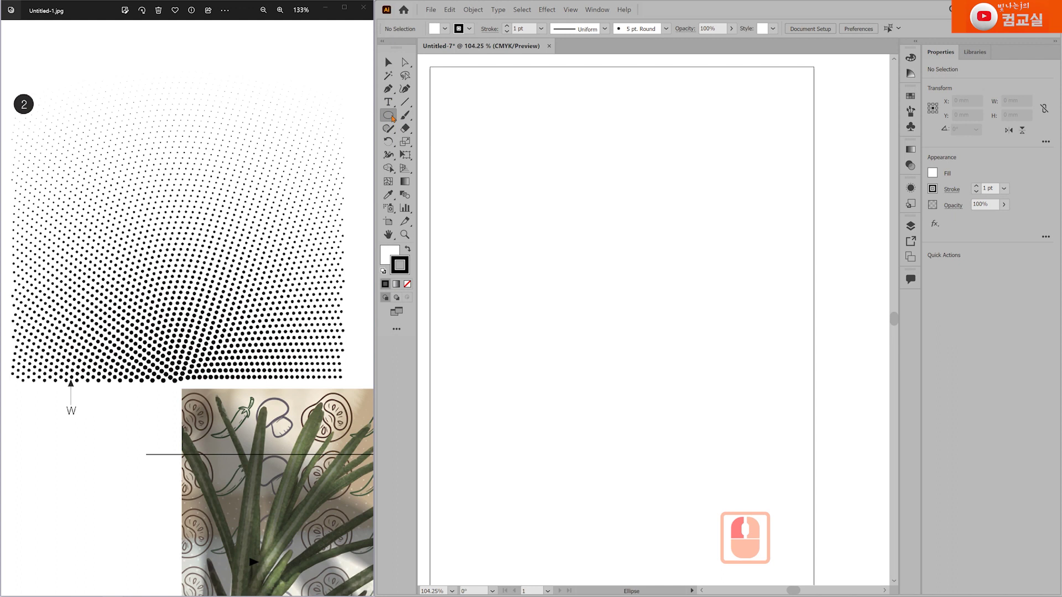
click(387, 254)
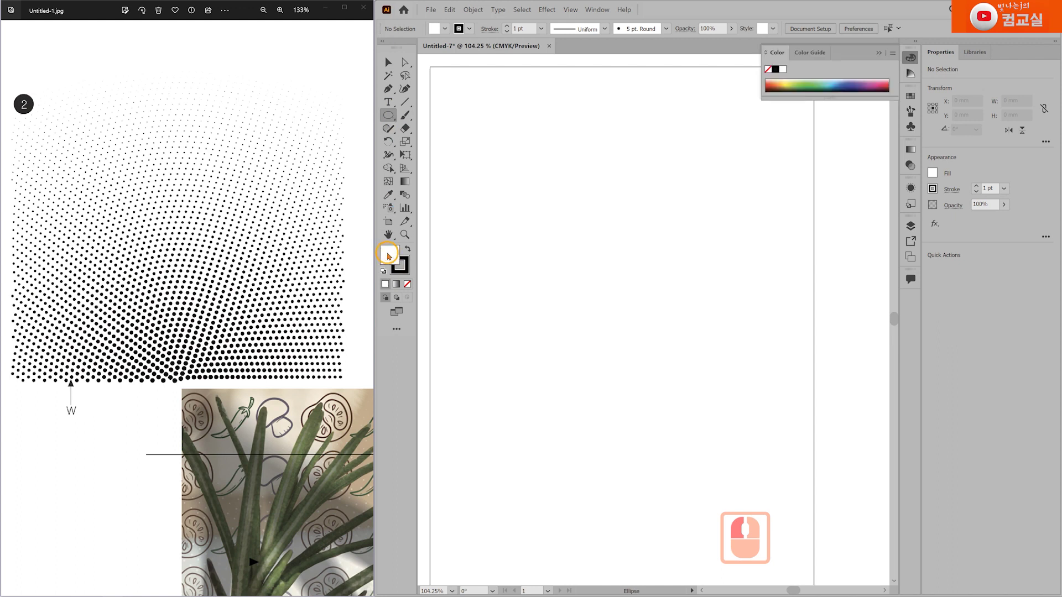
double_click(407, 284)
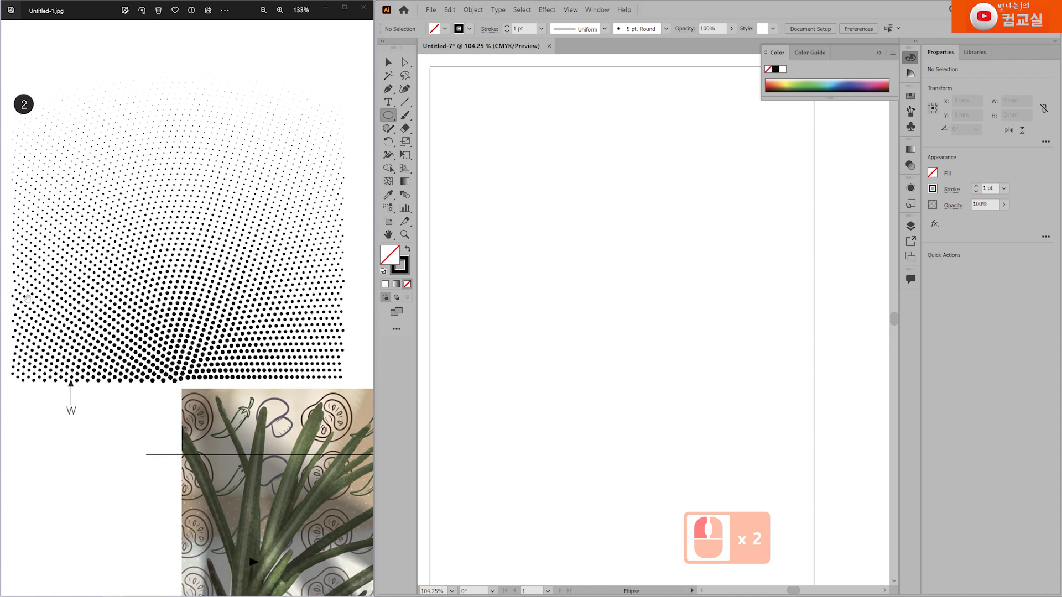
double_click(621, 348)
drag(621, 348, 633, 348)
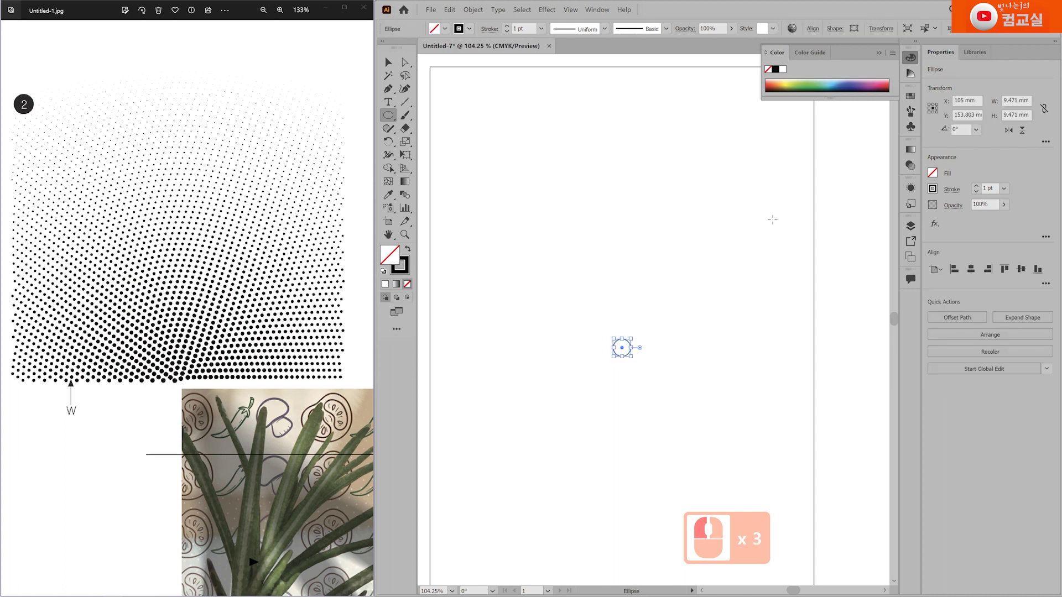
Set the circle's width and height to 7 mm.
double_click(1008, 101)
text(7)
key(Tab)
text(7)
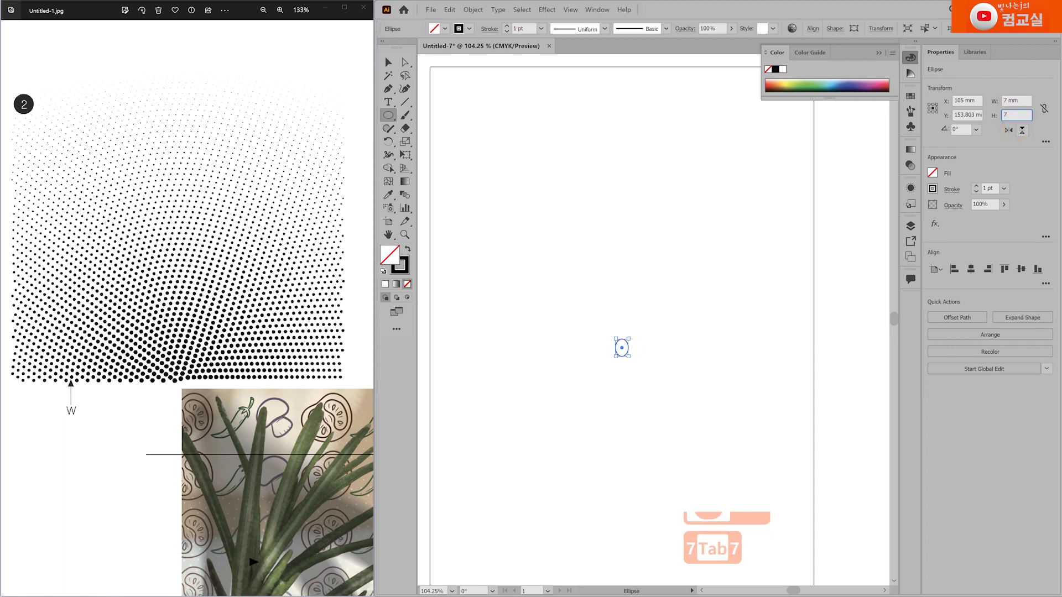
key(Return)
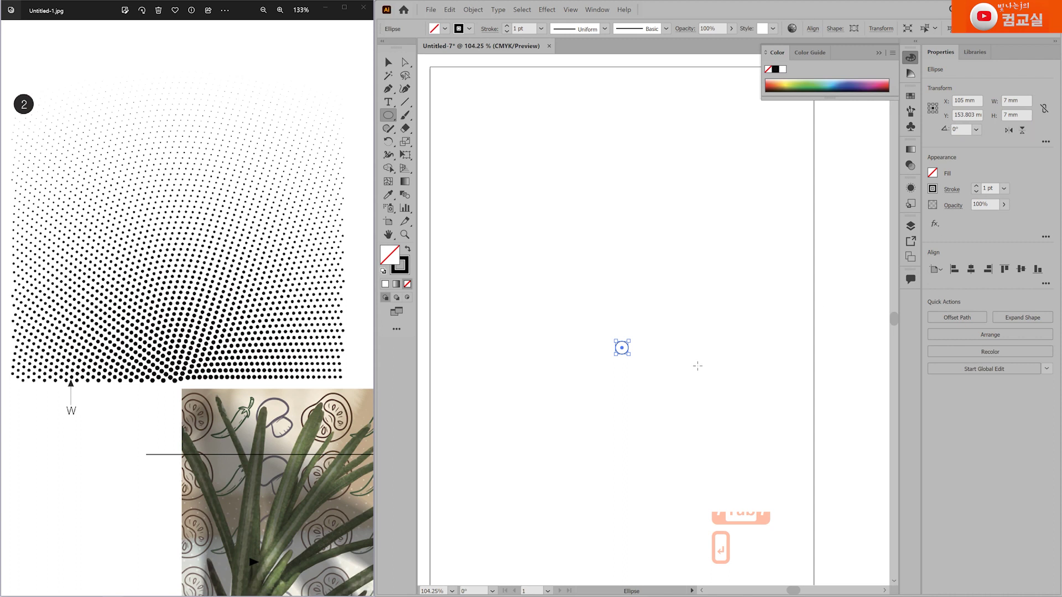
Bring up the full stroke options and make the circle's stroke a dashed line with a 6 pt dash and a 2 pt gap.
scroll(649, 359, down, 1)
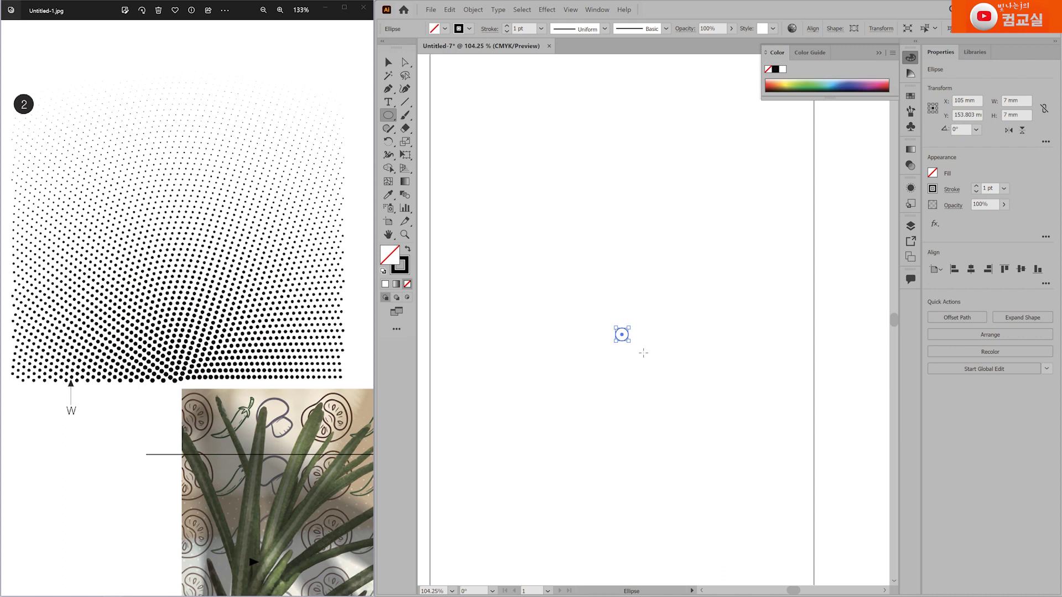
click(597, 9)
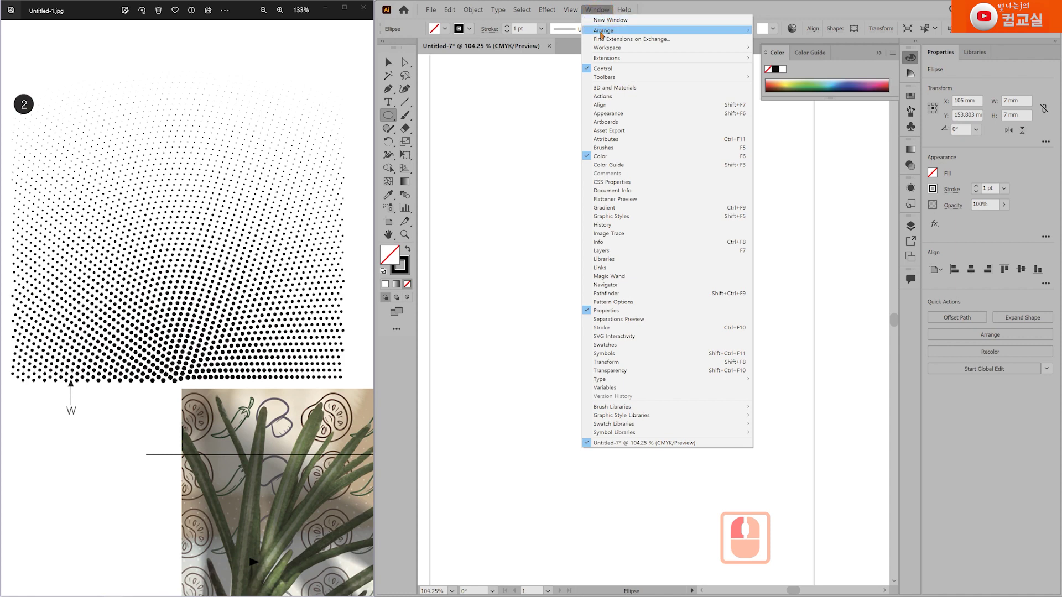
click(612, 327)
drag(833, 210, 800, 221)
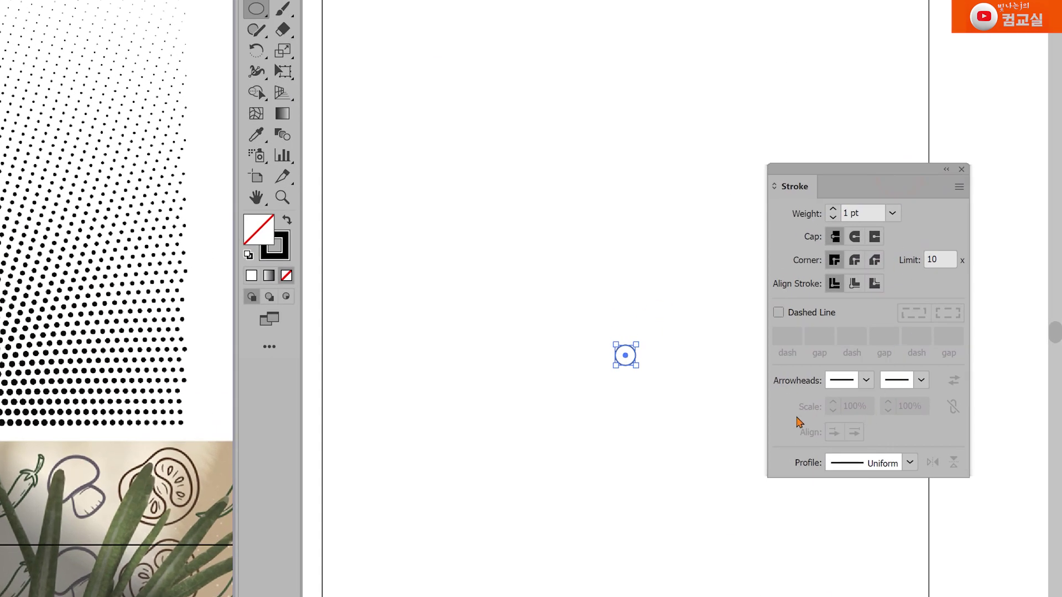
click(282, 197)
drag(654, 404, 644, 308)
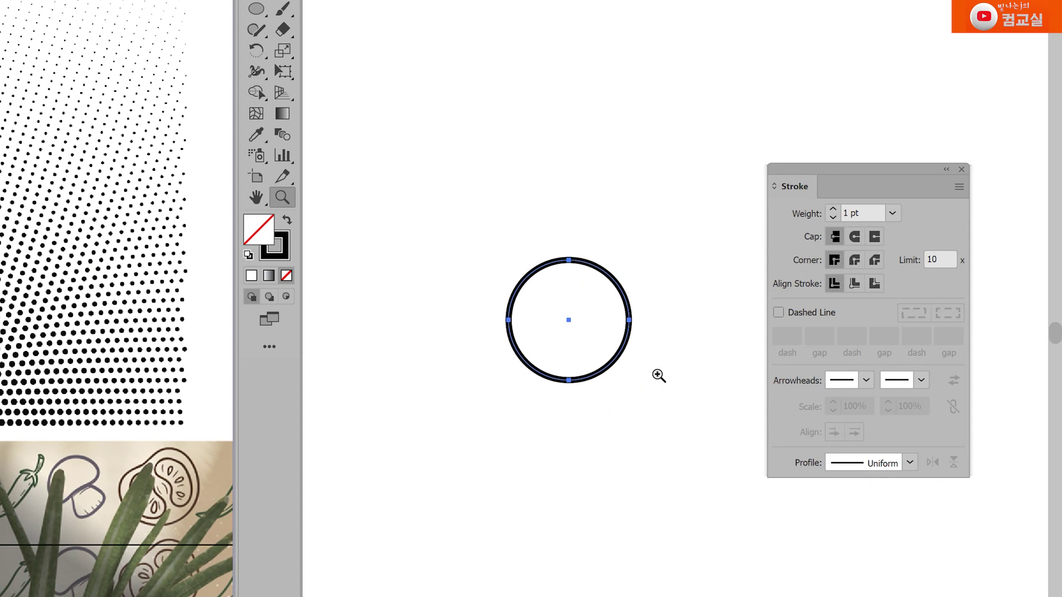
click(814, 314)
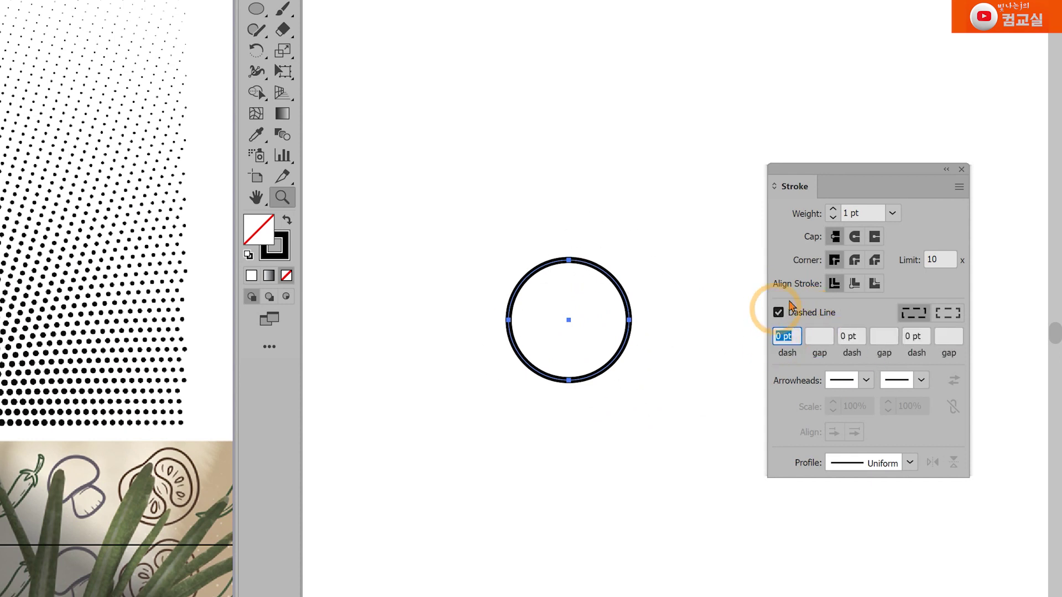
double_click(781, 336)
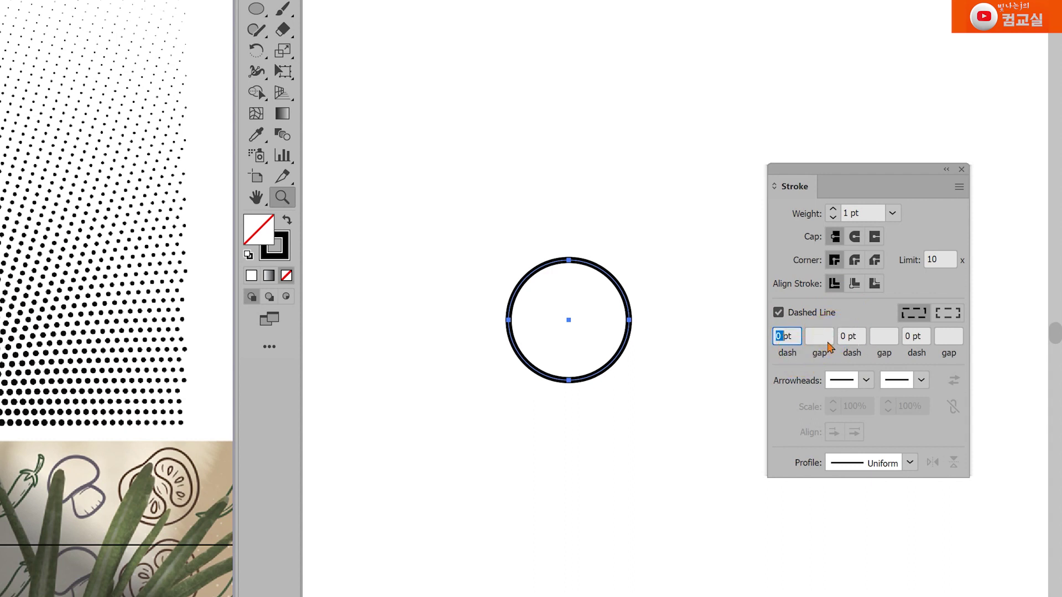
text(6)
click(819, 335)
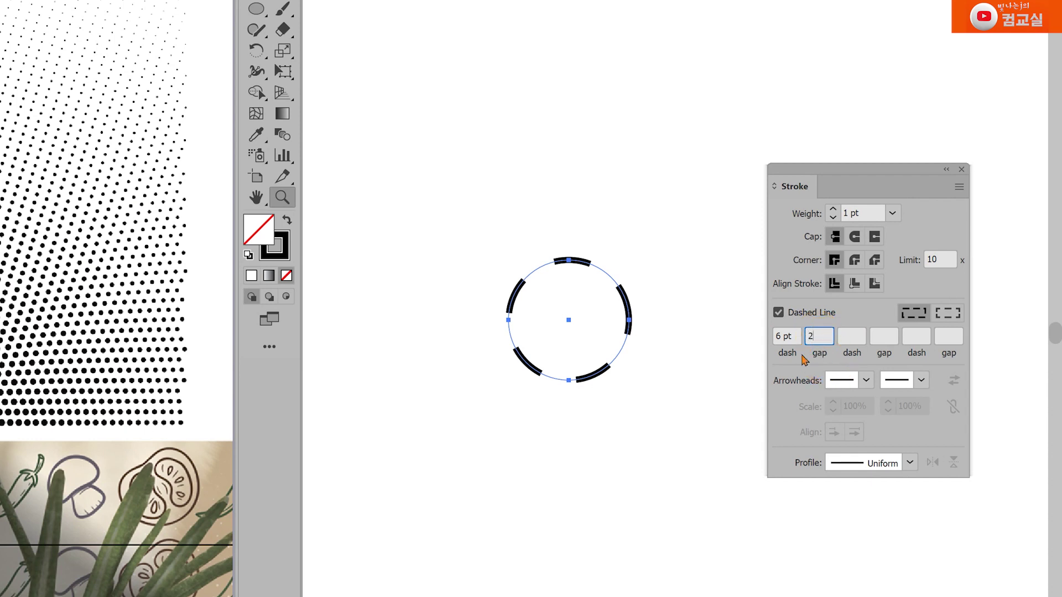
text(2)
click(782, 337)
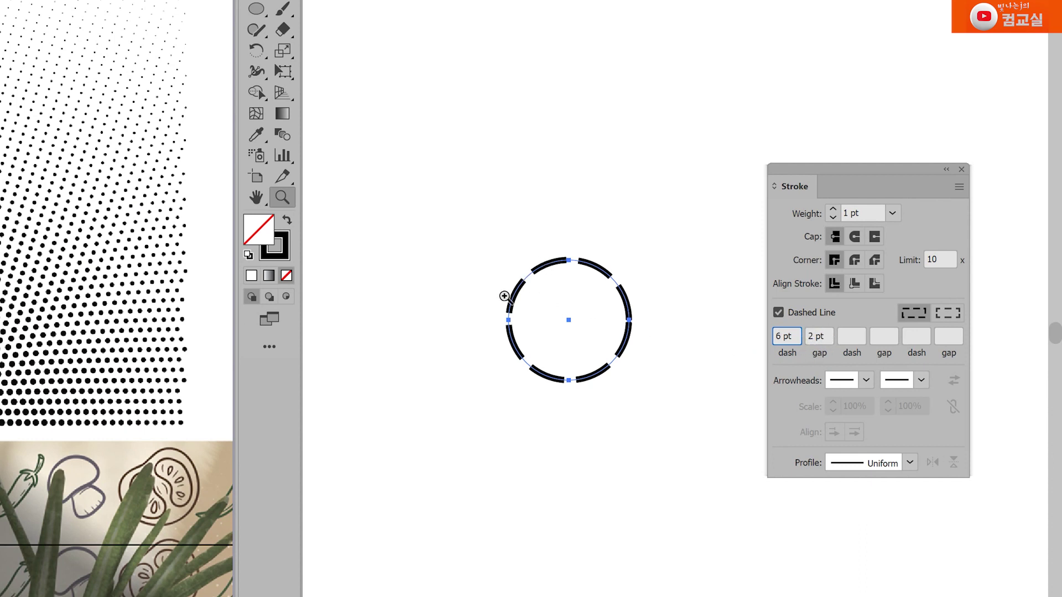
Align the circle's dashes to corners and path ends, adjusting their lengths to fit.
ctrl+click(671, 392)
drag(443, 246, 648, 434)
click(949, 314)
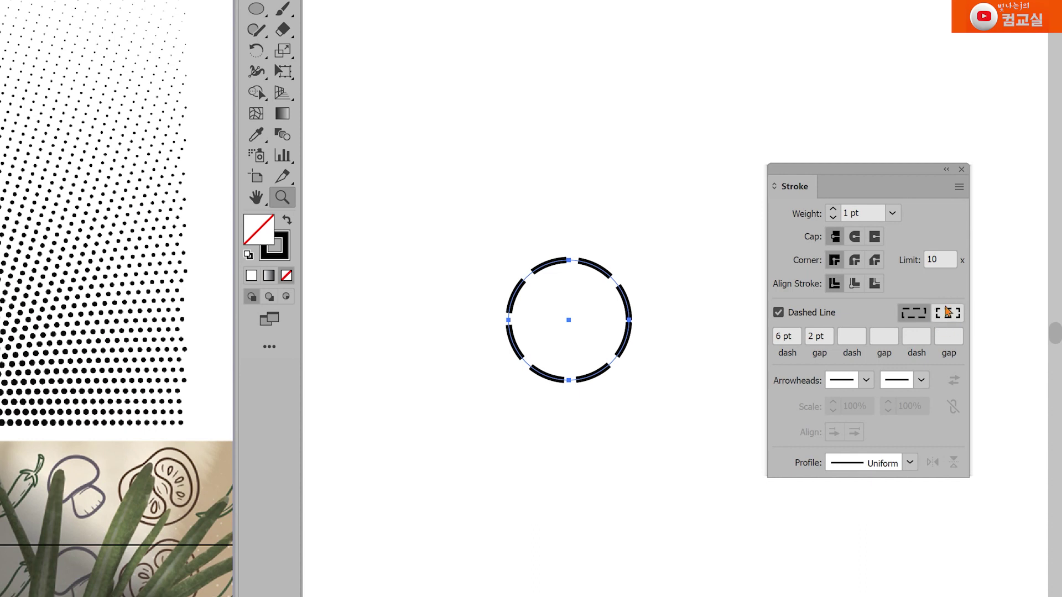
click(947, 319)
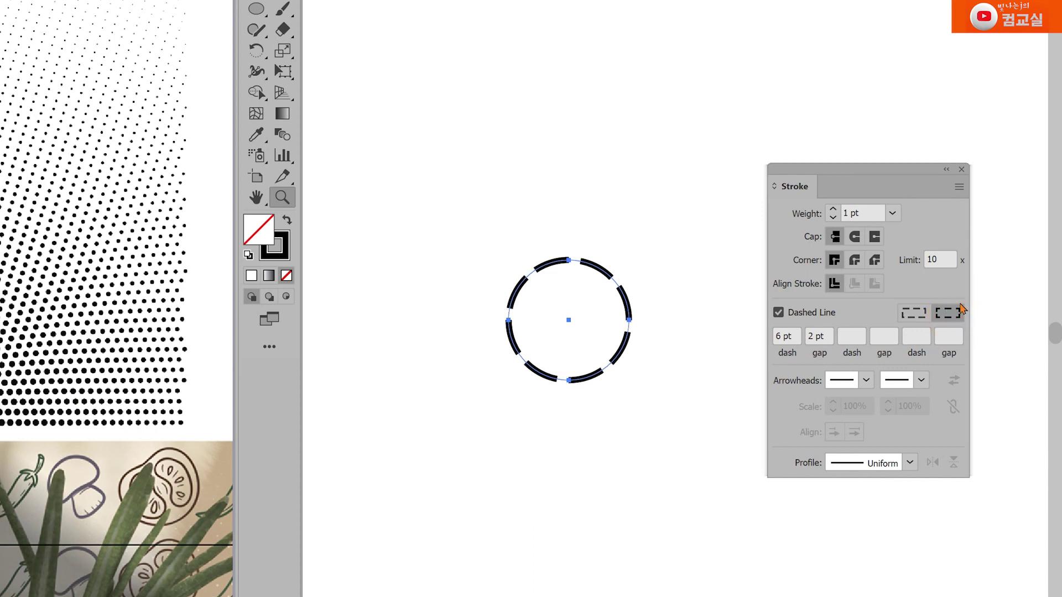
Change the circle's dash to 0 pt and its gap to 10 pt.
ctrl+click(598, 417)
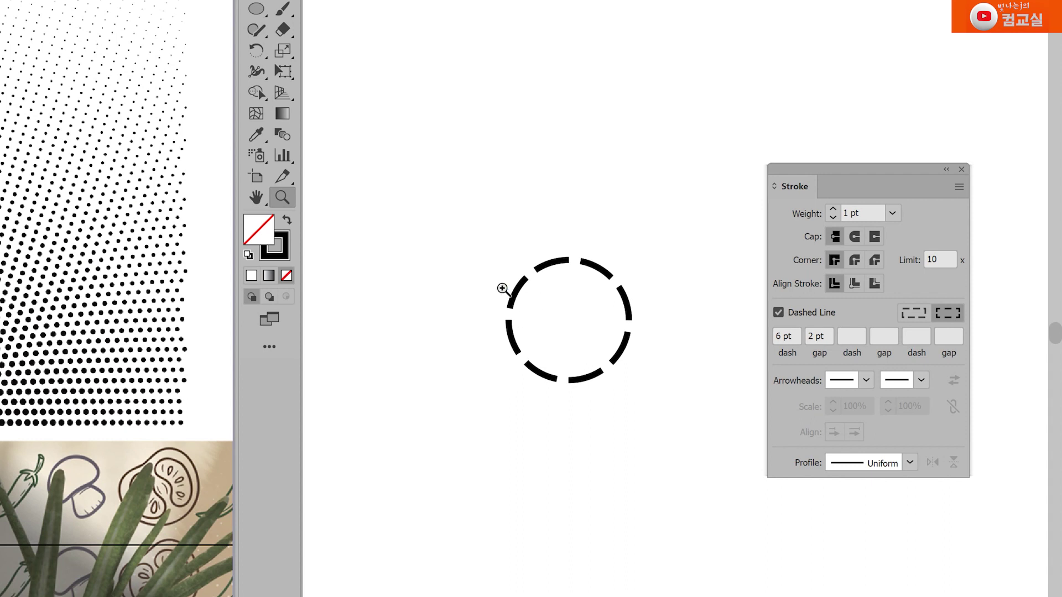
drag(455, 215, 633, 437)
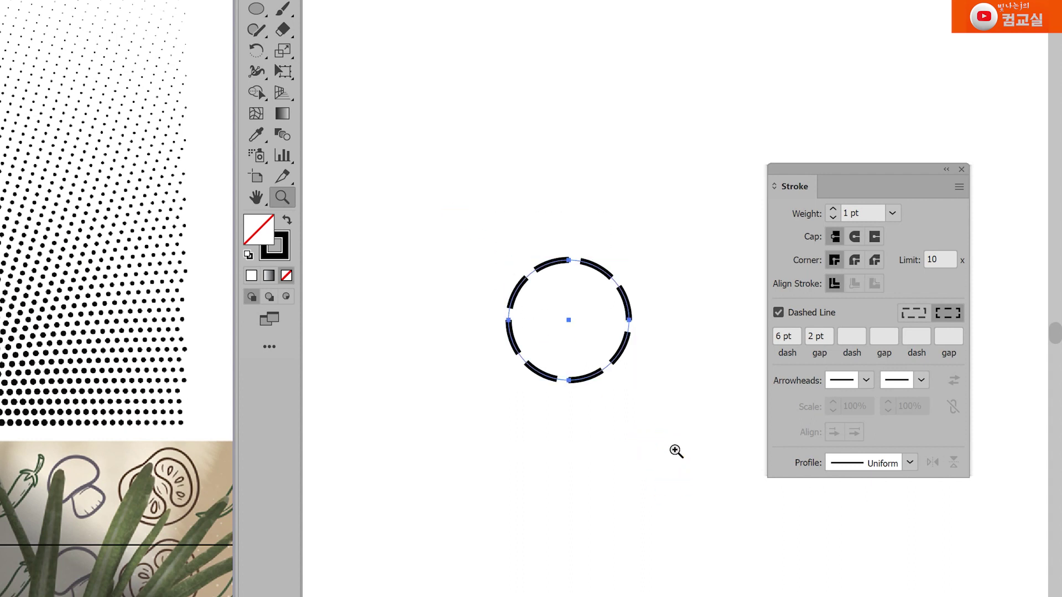
double_click(779, 336)
text(0pt)
click(815, 336)
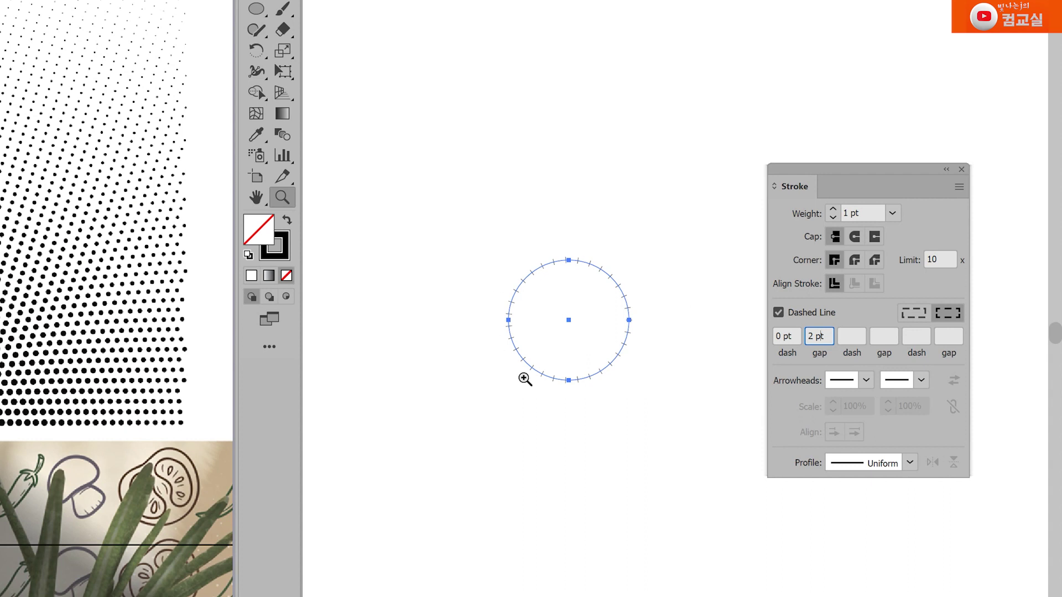
double_click(829, 336)
text(10)
click(781, 336)
ctrl+click(647, 458)
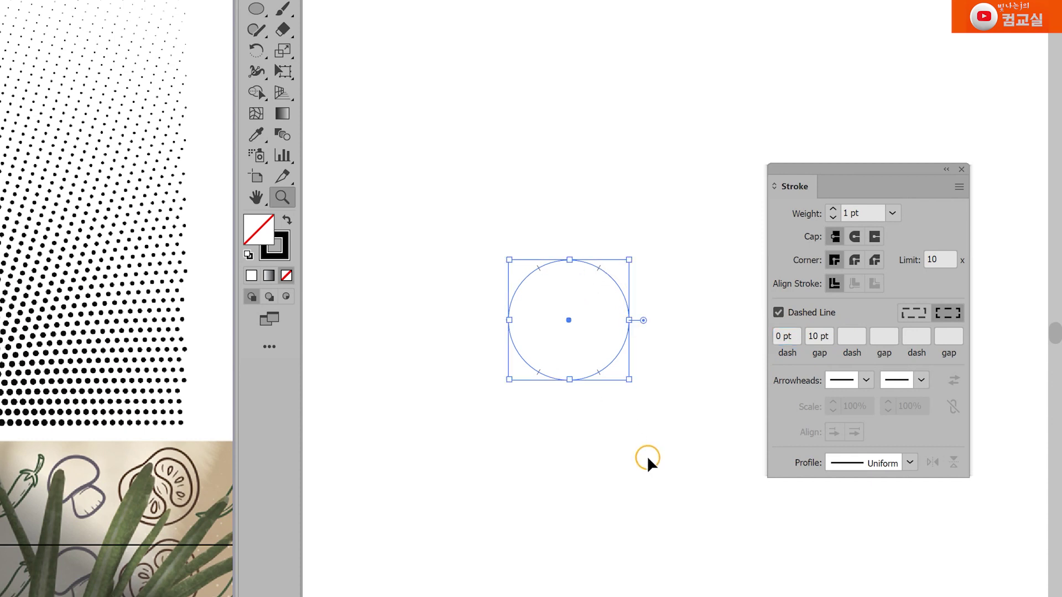
Give the circle's dashed stroke round caps and round corner joins.
drag(469, 247, 695, 486)
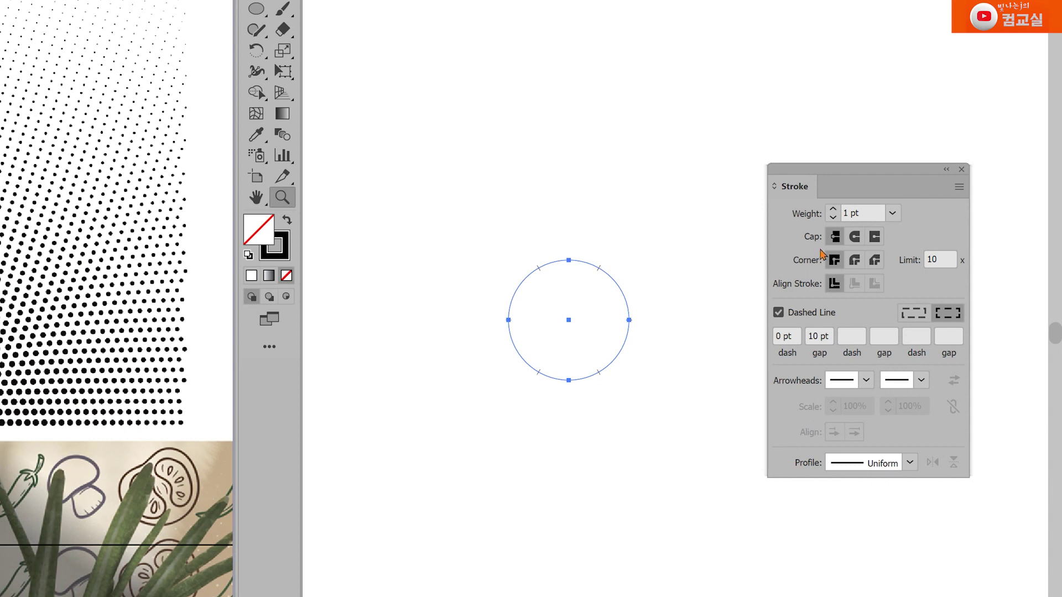
click(854, 238)
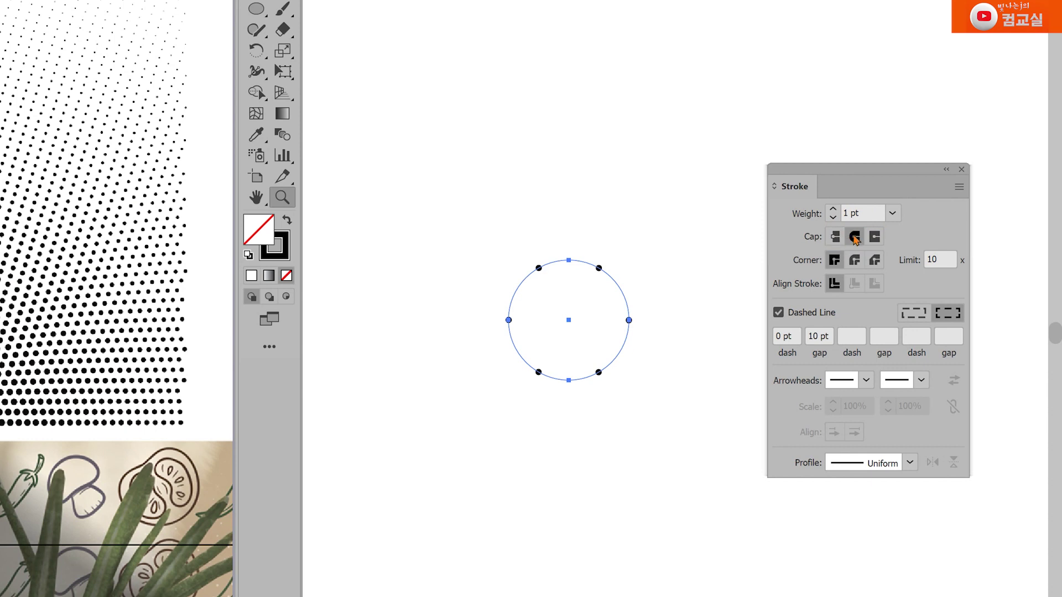
click(855, 260)
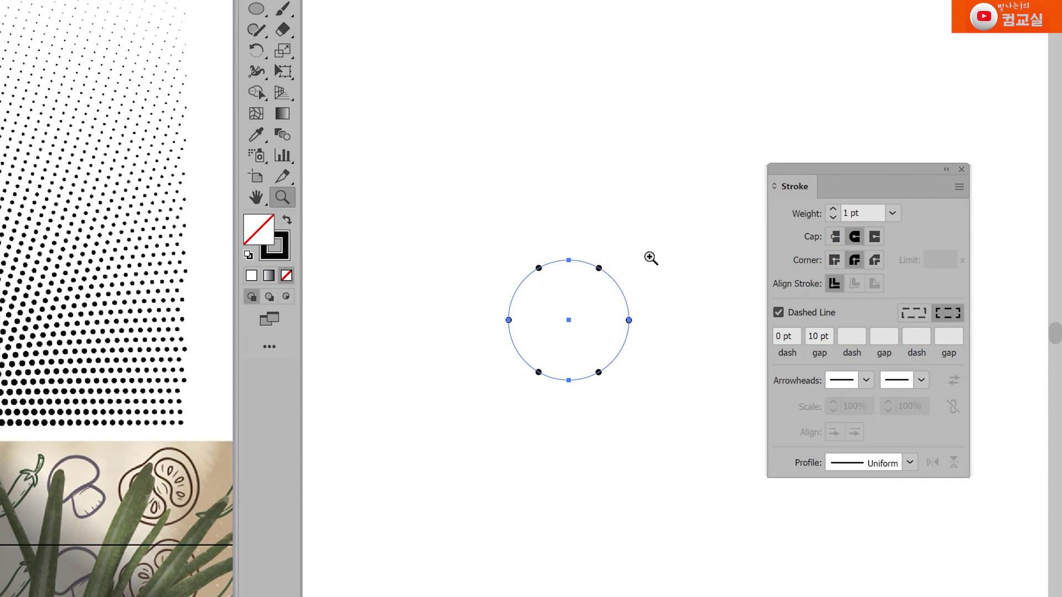
Increase the circle's stroke weight to 7 pt.
click(834, 210)
click(833, 210)
click(834, 210)
click(834, 211)
click(834, 210)
click(834, 210)
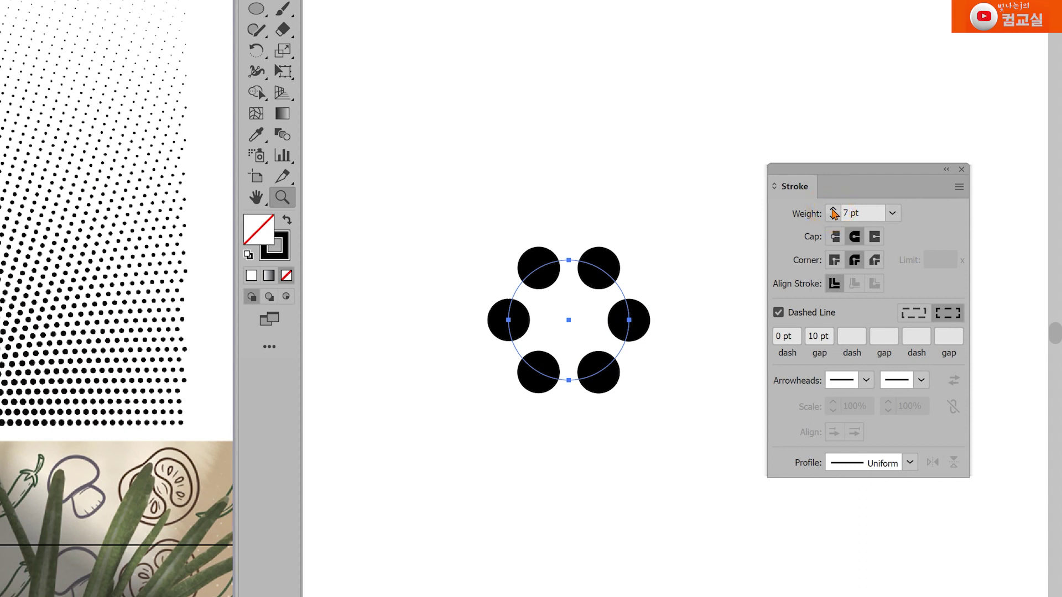
click(833, 210)
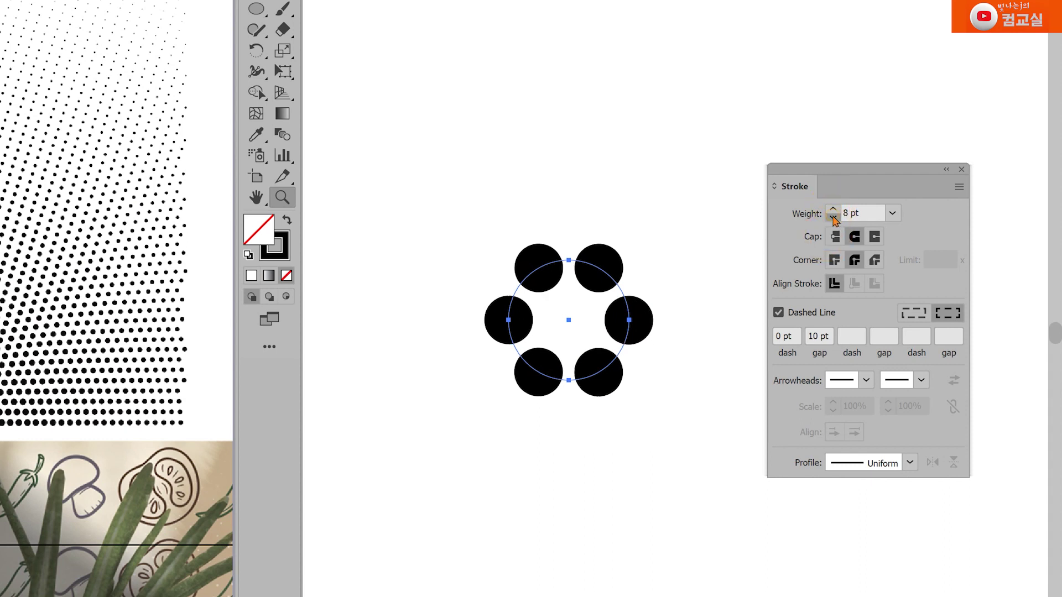
click(834, 217)
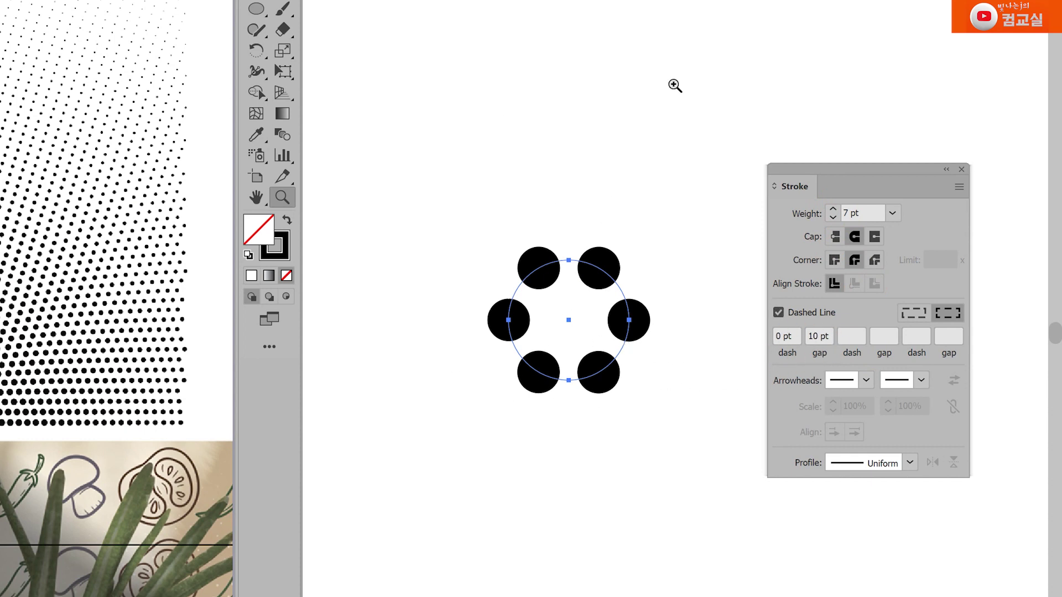
Complete the remaining dash and gap pairs of the circle's stroke with 0 pt dashes and 10 pt gaps.
click(852, 336)
text(0)
key(Tab)
text(10)
key(Tab)
text(0)
key(Tab)
text(1)
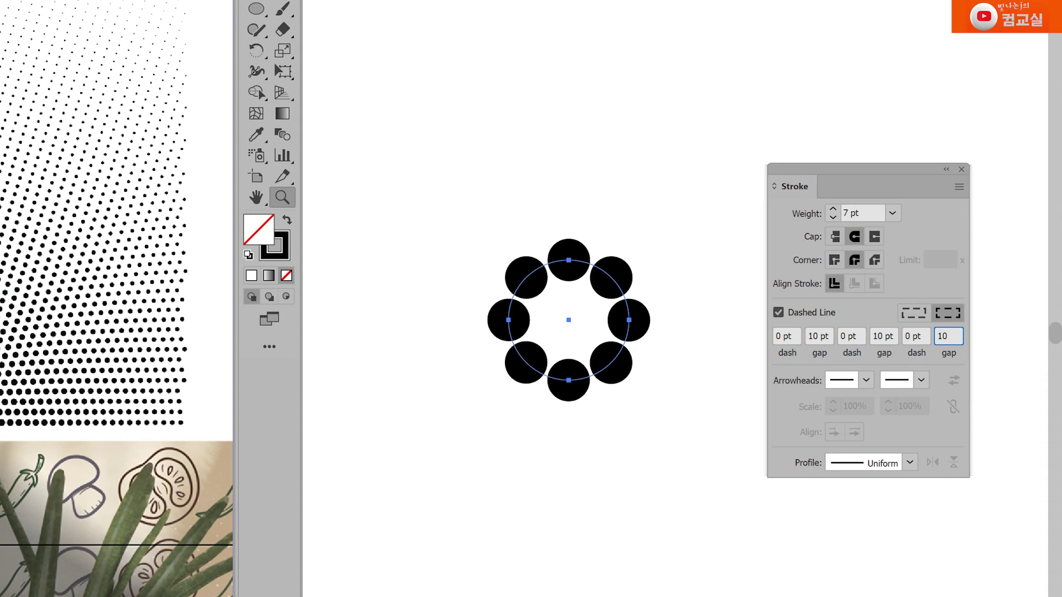
click(852, 338)
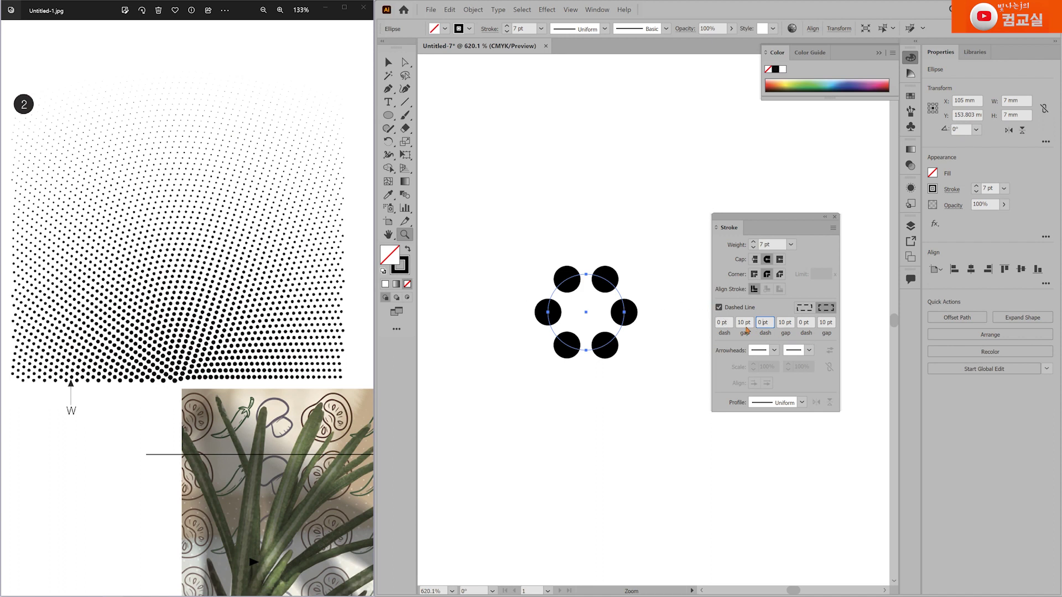
Copy the small dotted circle and paste the copy in place, in front of the original.
drag(645, 273, 379, 454)
ctrl+click(578, 321)
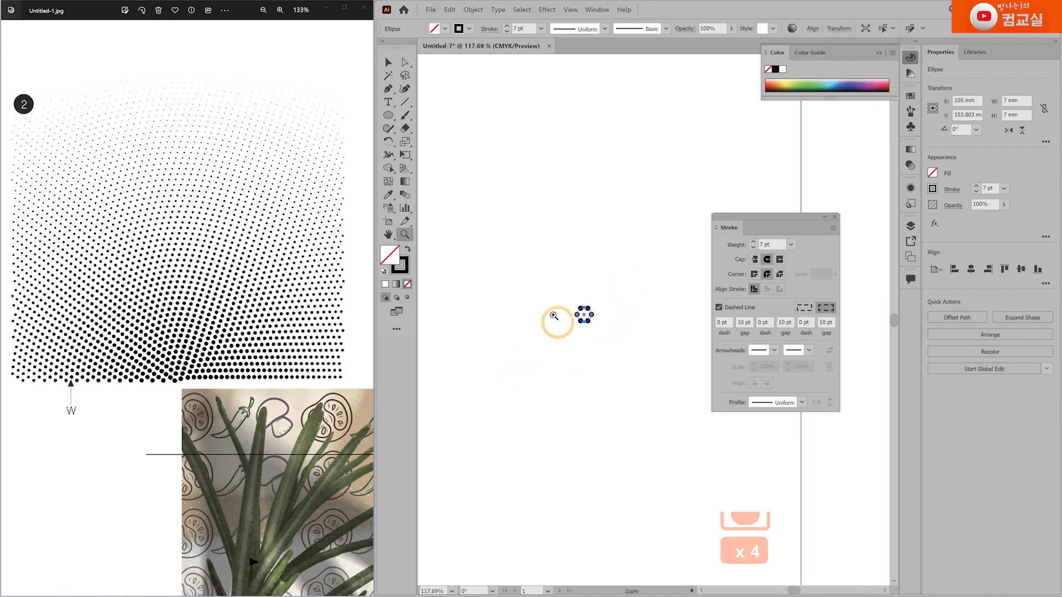
drag(780, 216, 830, 224)
ctrl+click(733, 308)
alt+click(577, 305)
alt+click(687, 249)
alt+click(654, 254)
key(v)
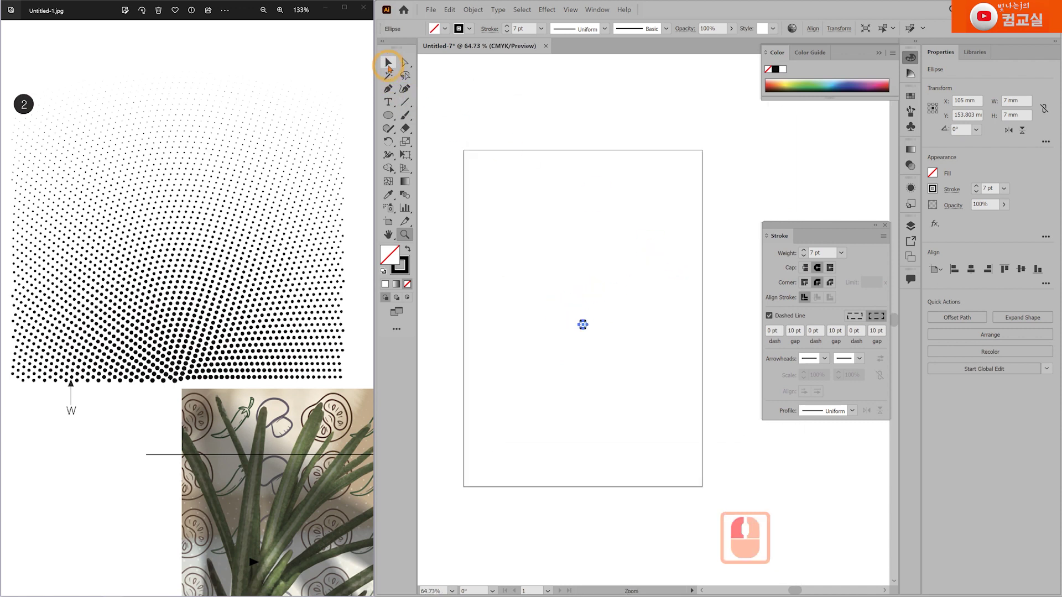
double_click(566, 246)
drag(553, 301, 628, 386)
key(ctrl+c)
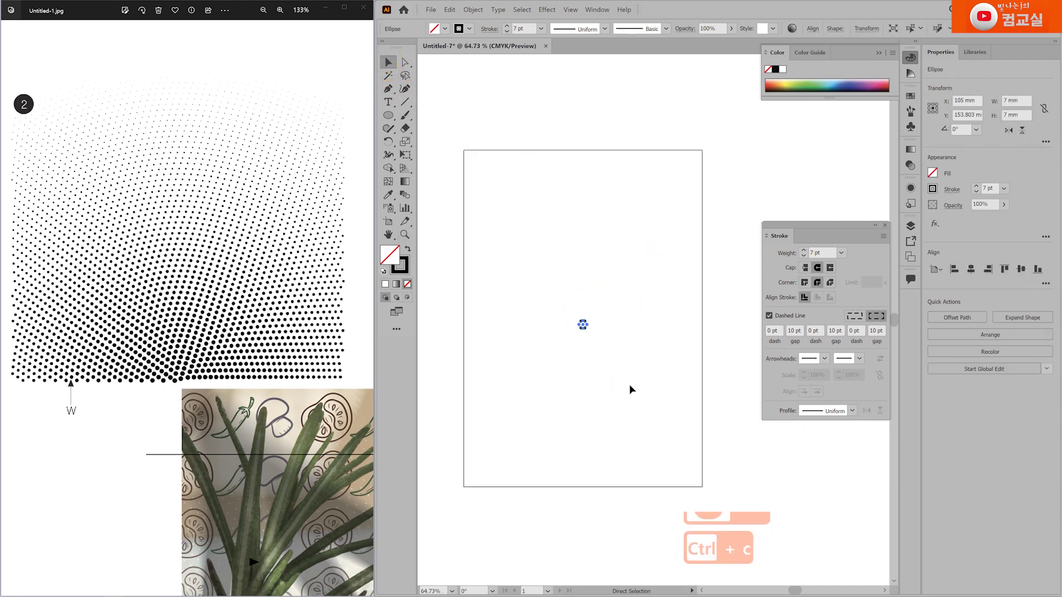
key(ctrl+f)
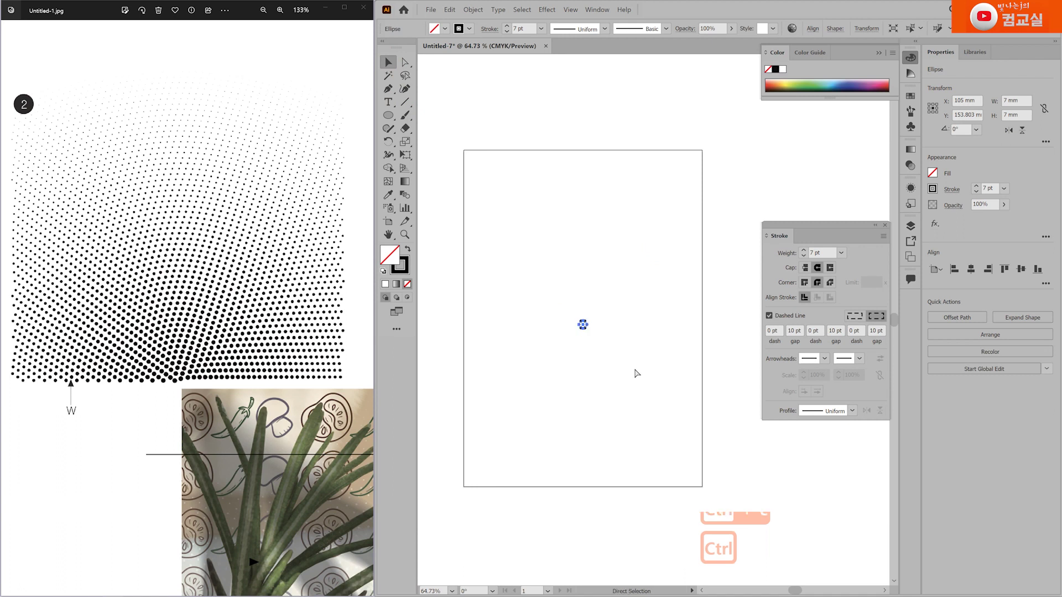
click(600, 348)
drag(585, 334, 540, 354)
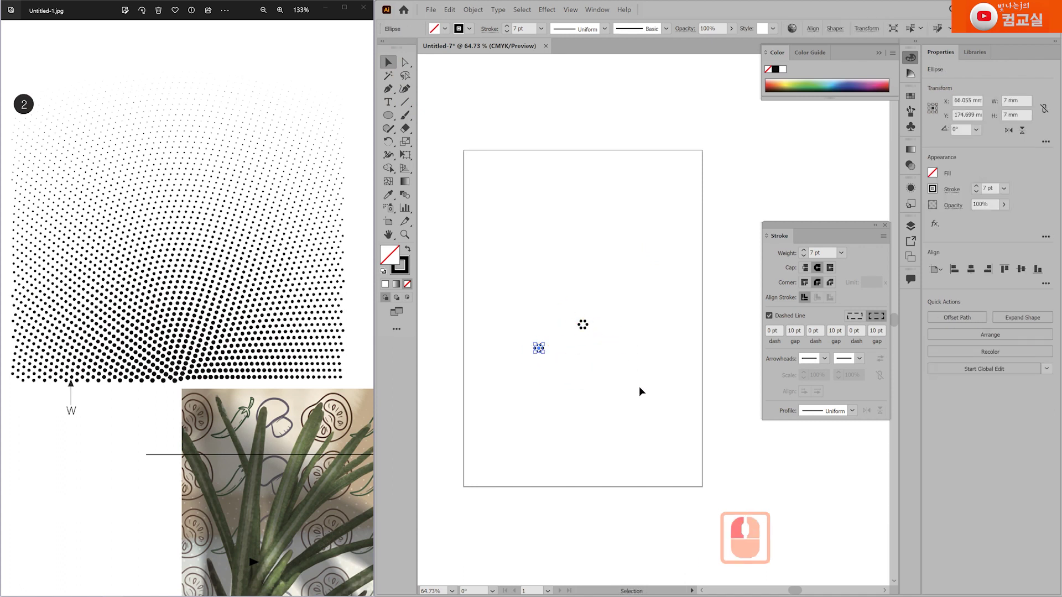
key(ctrl+z)
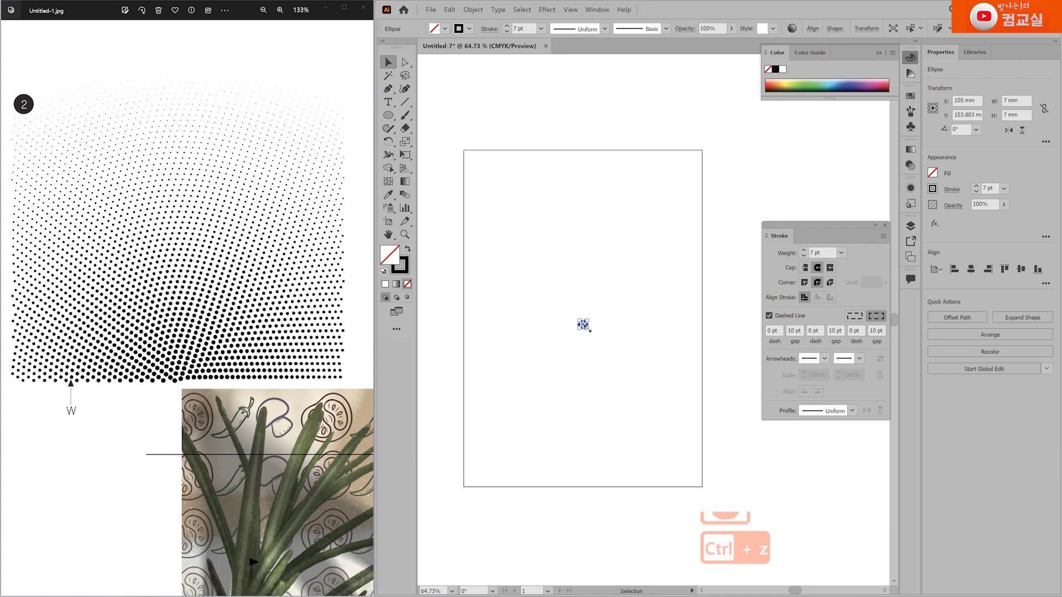
Enlarge the front copy proportionally from its centre to a circle about 353 mm across, reaching beyond the artboard.
drag(589, 330, 656, 395)
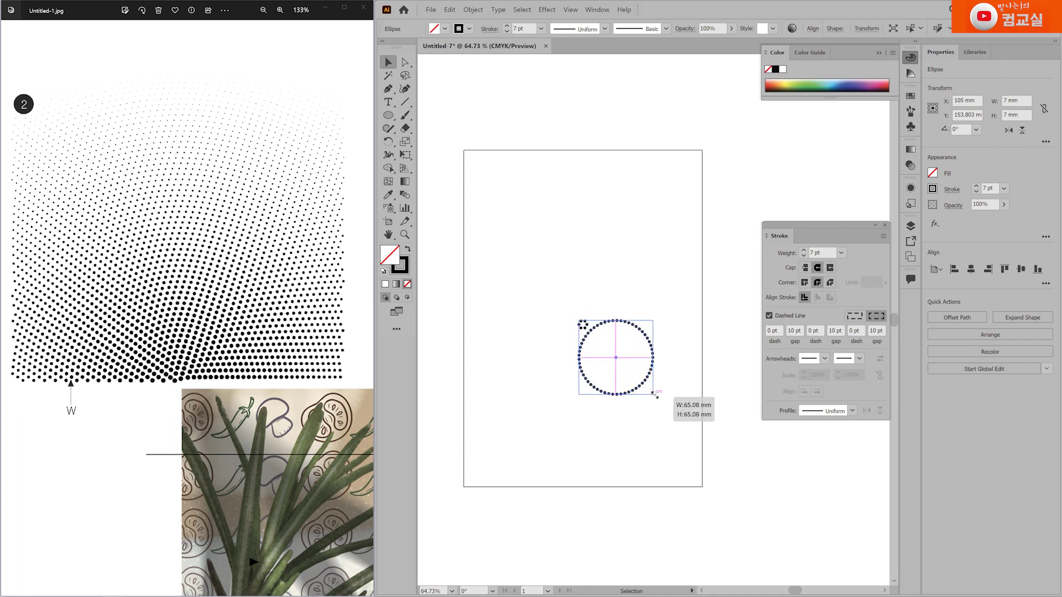
key(alt)
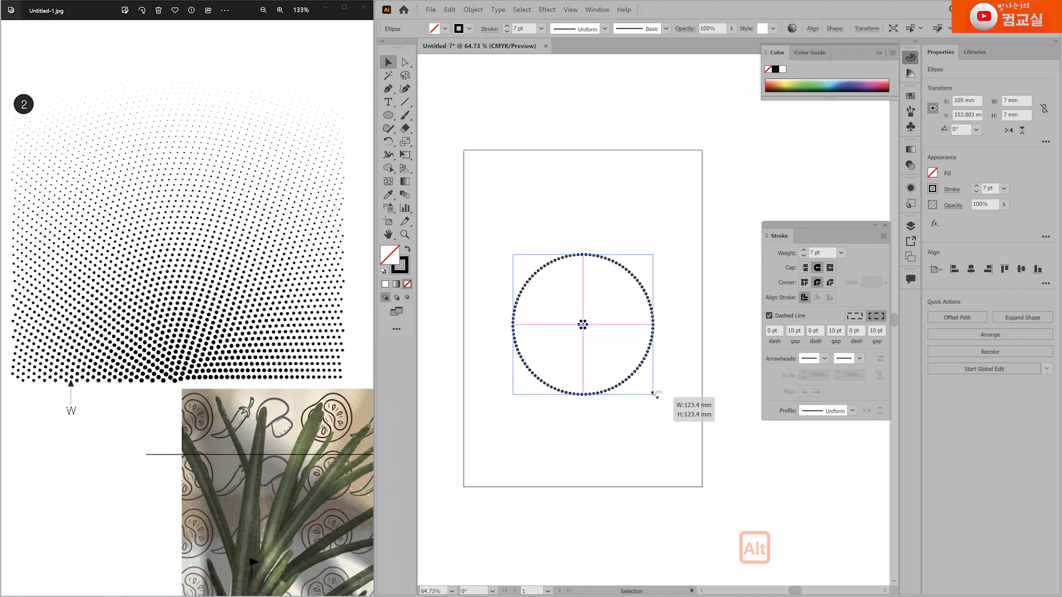
drag(654, 395, 778, 496)
key(shift)
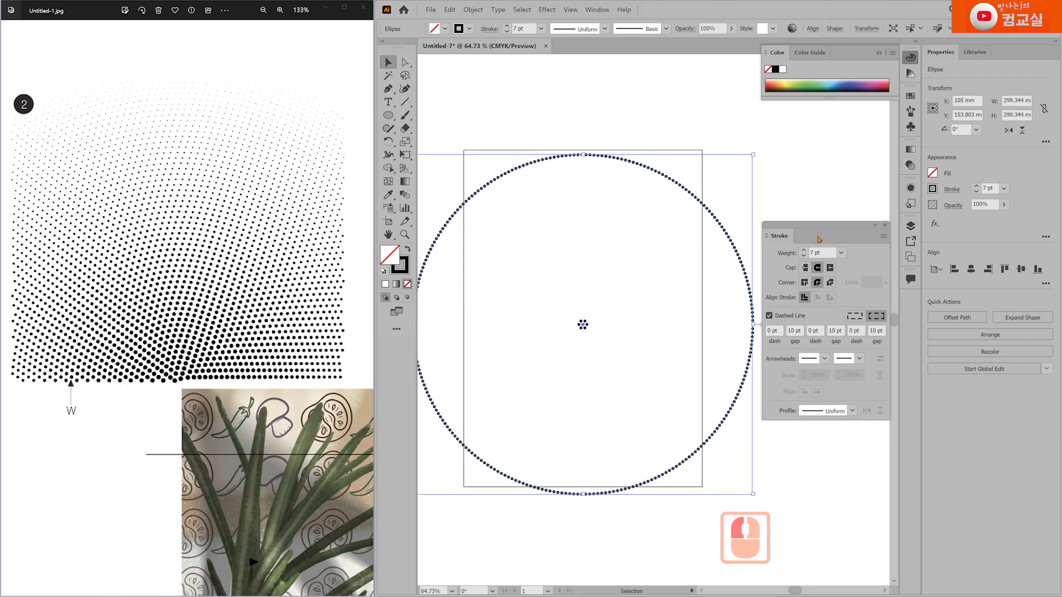
drag(297, 440, 134, 134)
drag(260, 487, 252, 461)
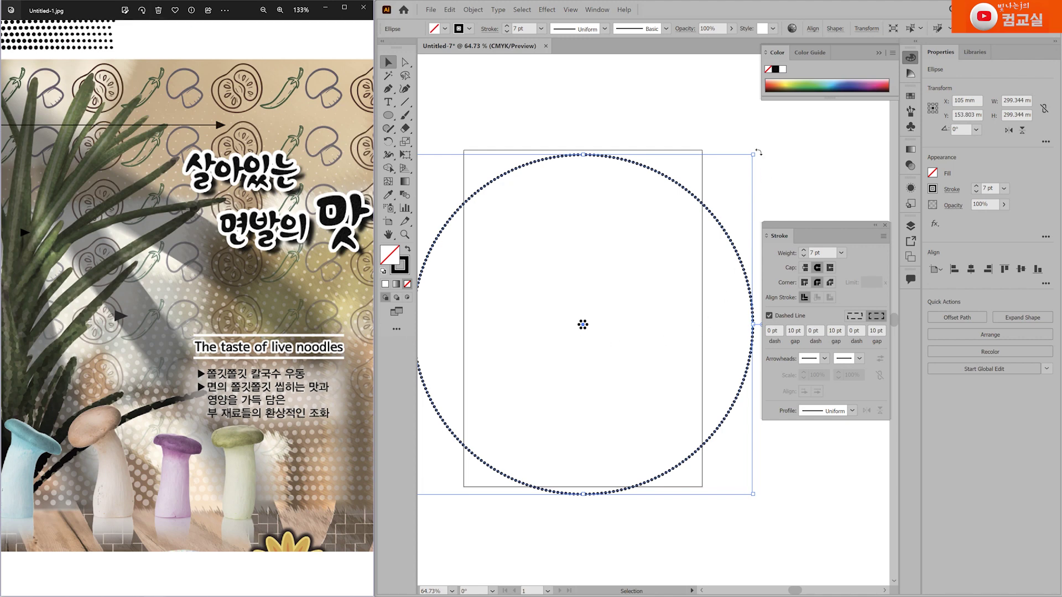
drag(756, 152, 809, 122)
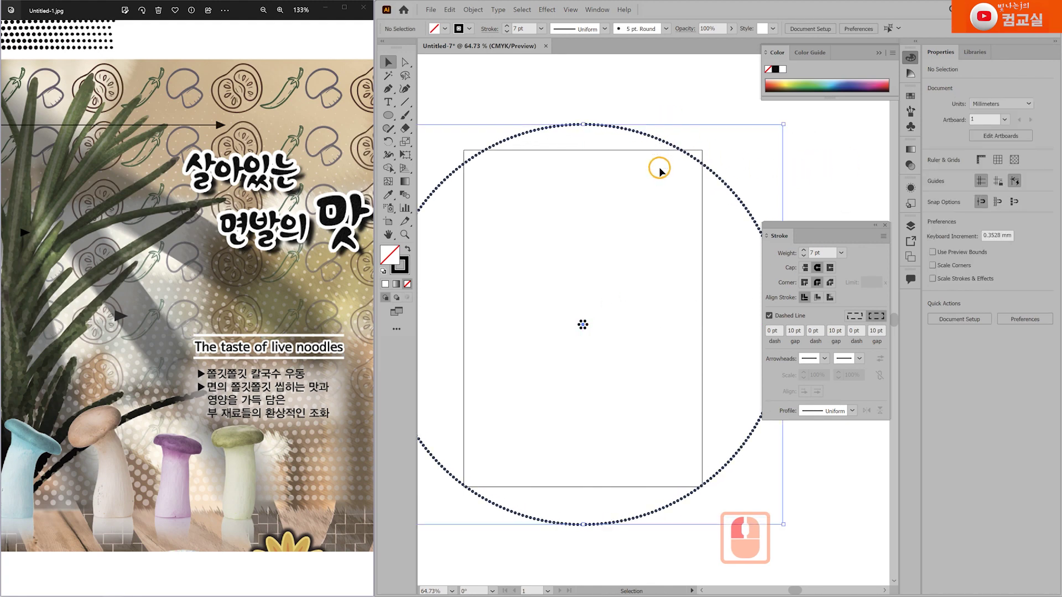
Reduce the large dotted circle's stroke weight to 1 pt.
double_click(636, 125)
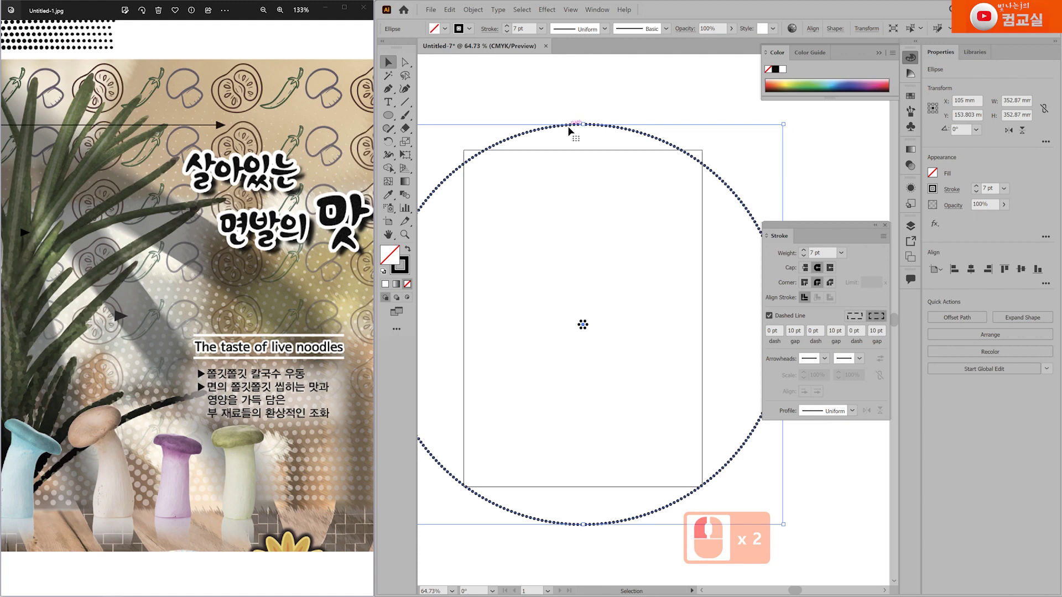
click(804, 257)
click(804, 256)
click(804, 256)
click(805, 257)
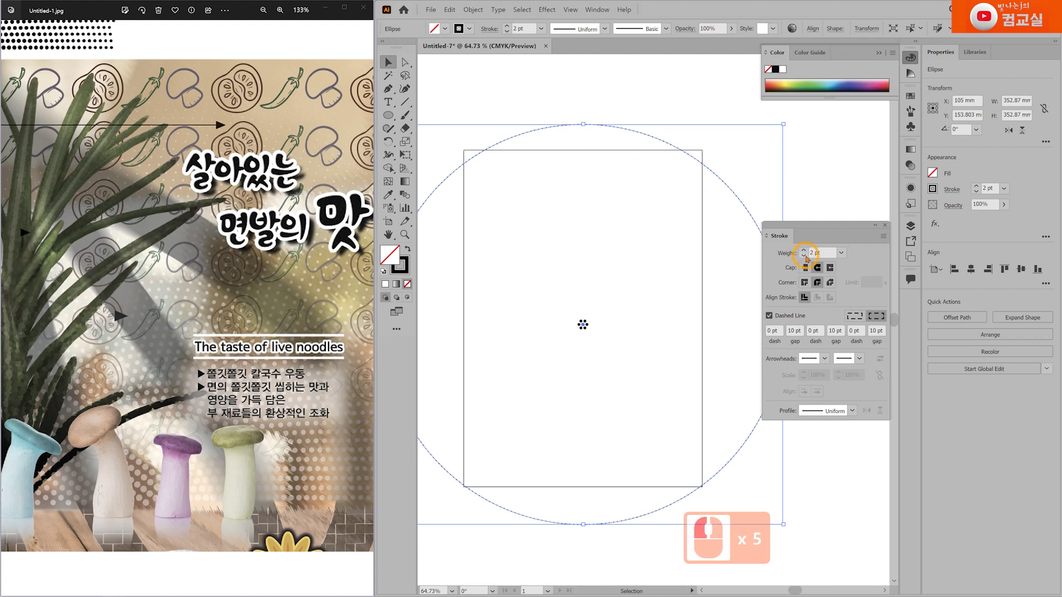
click(849, 537)
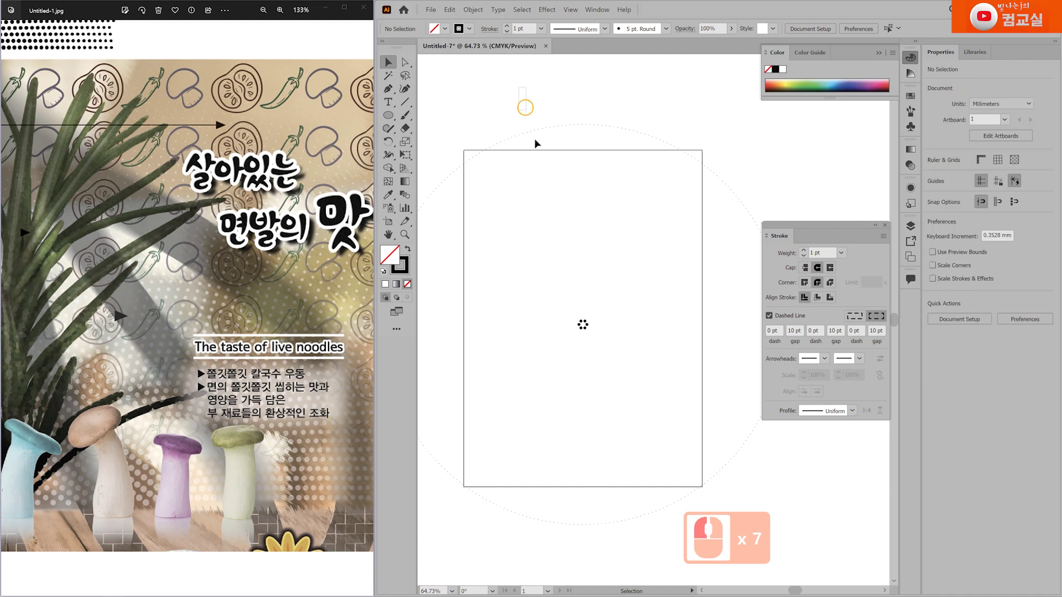
Select both dotted circles and blend the small central one with the large outer one using the Blend tool.
click(679, 503)
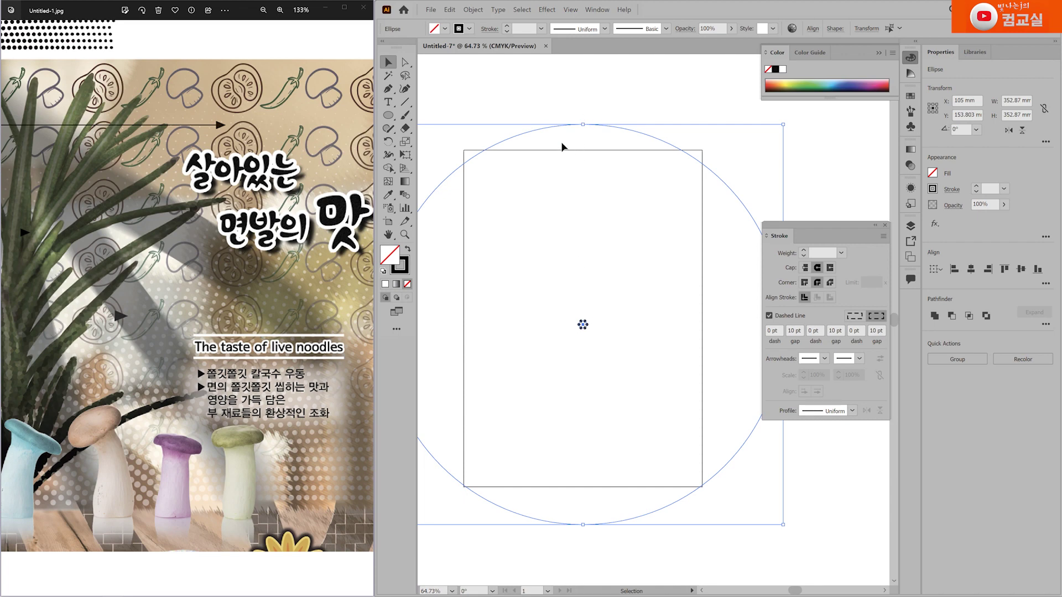
click(405, 196)
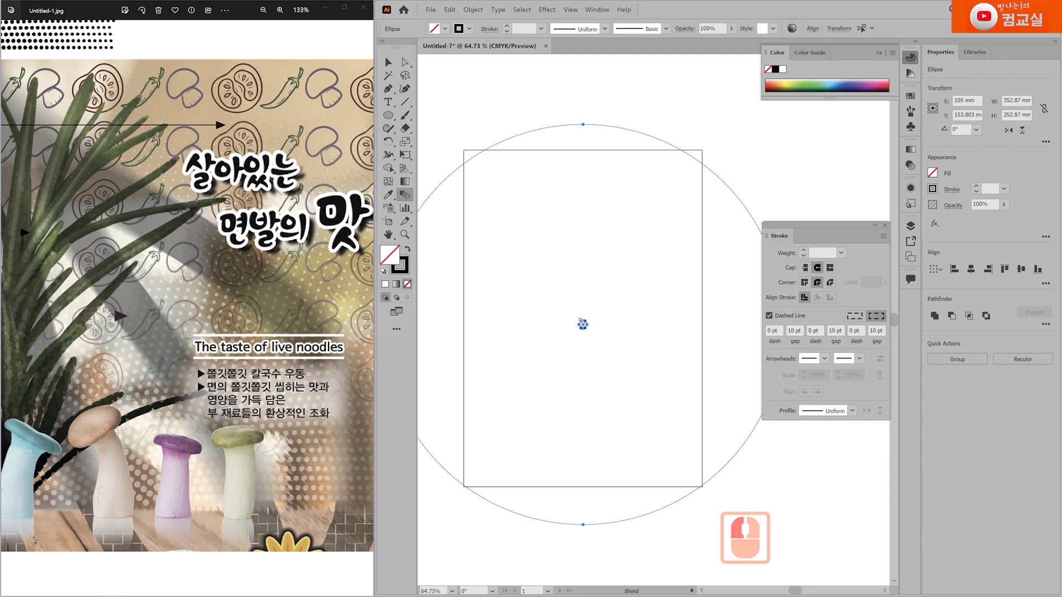
click(583, 325)
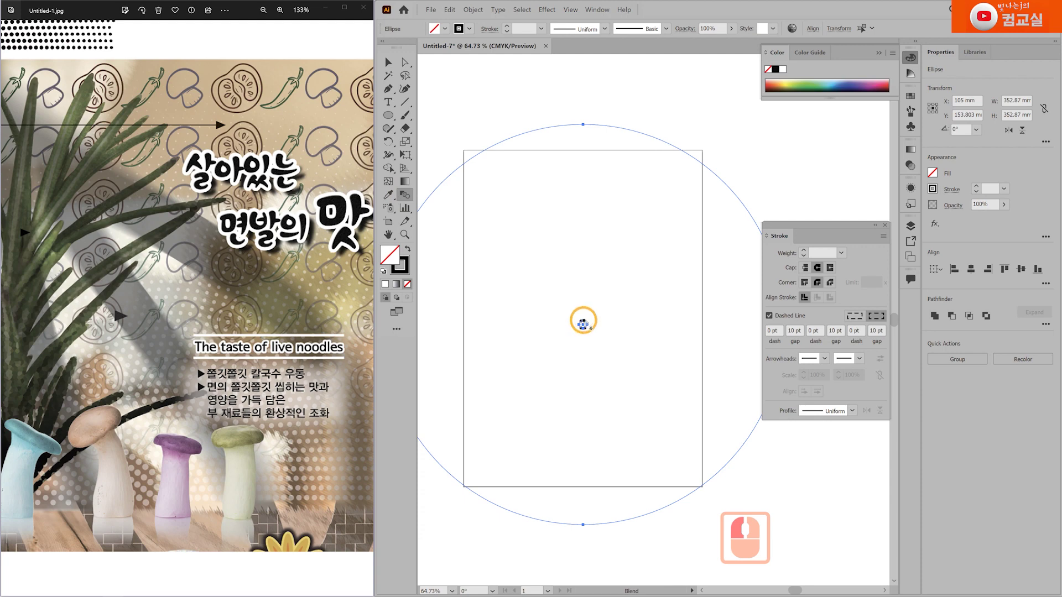
click(584, 125)
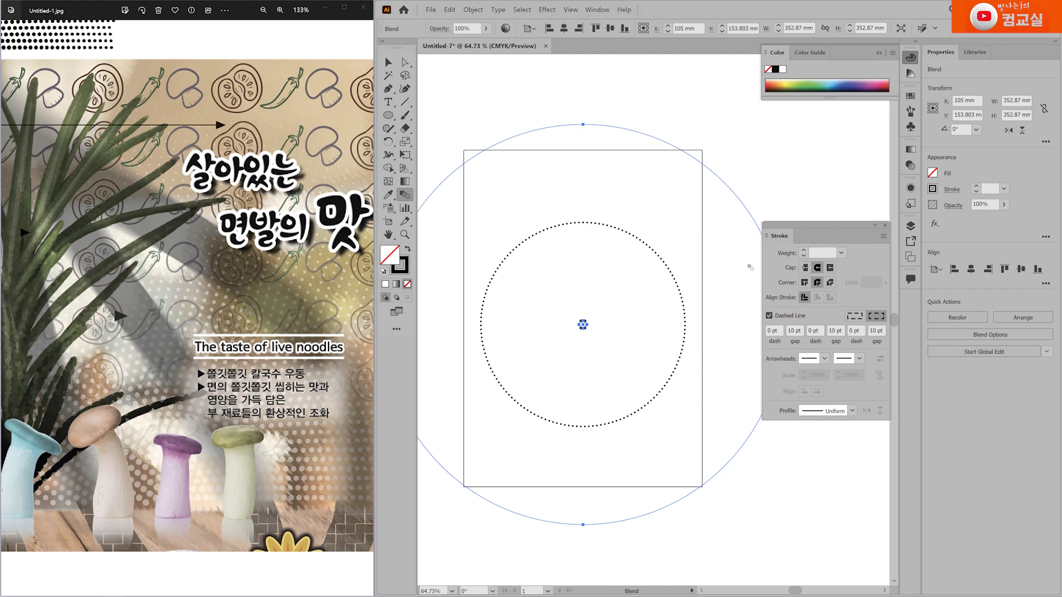
Set the blend's spacing to Specified Steps with 33 steps and preview the result on the dotted circles.
click(885, 226)
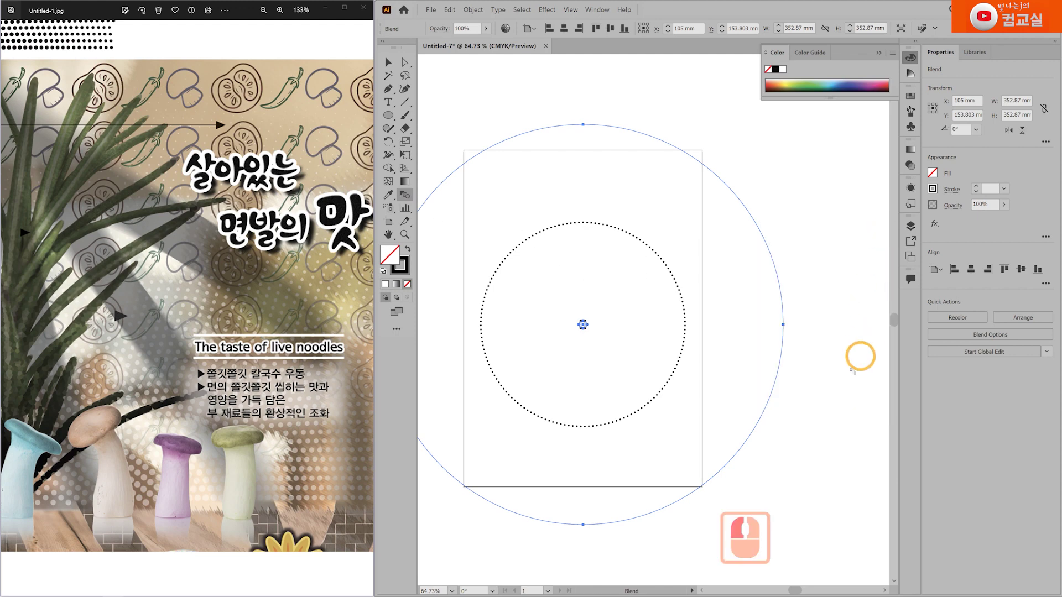
double_click(406, 196)
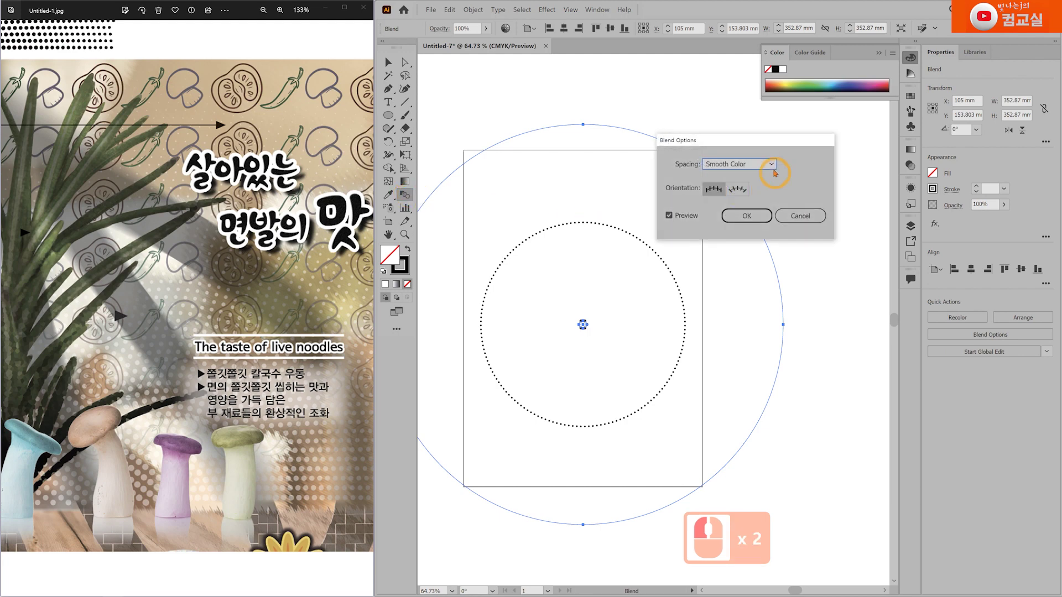
drag(772, 146, 754, 190)
click(719, 209)
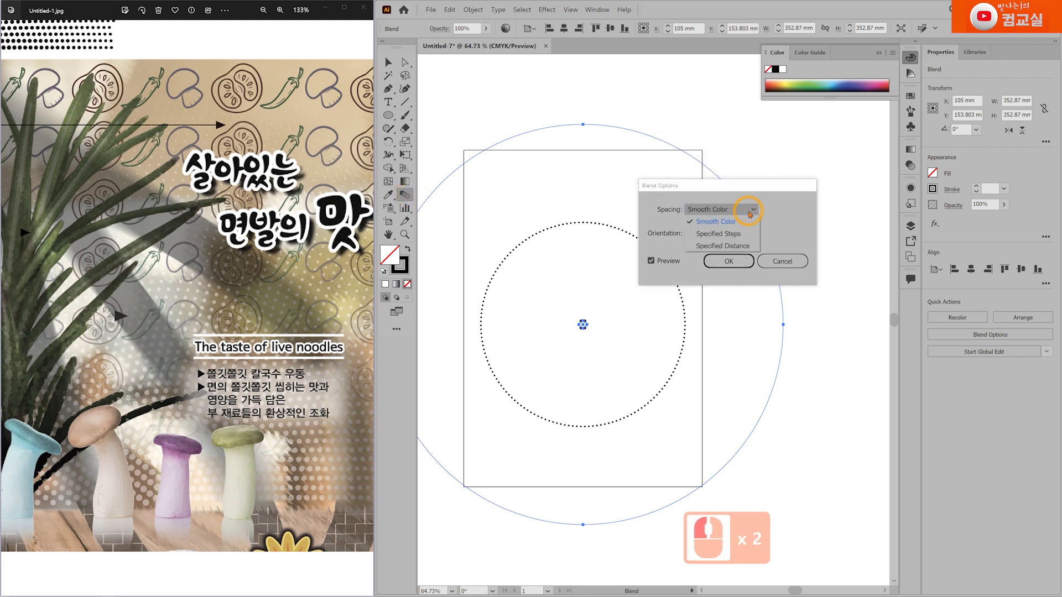
click(745, 239)
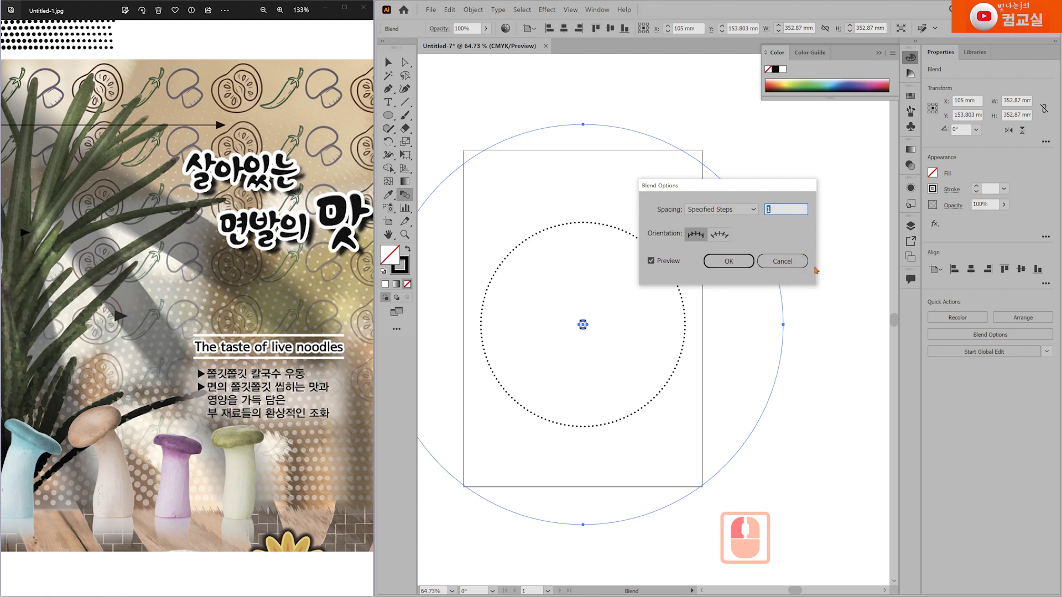
text(33)
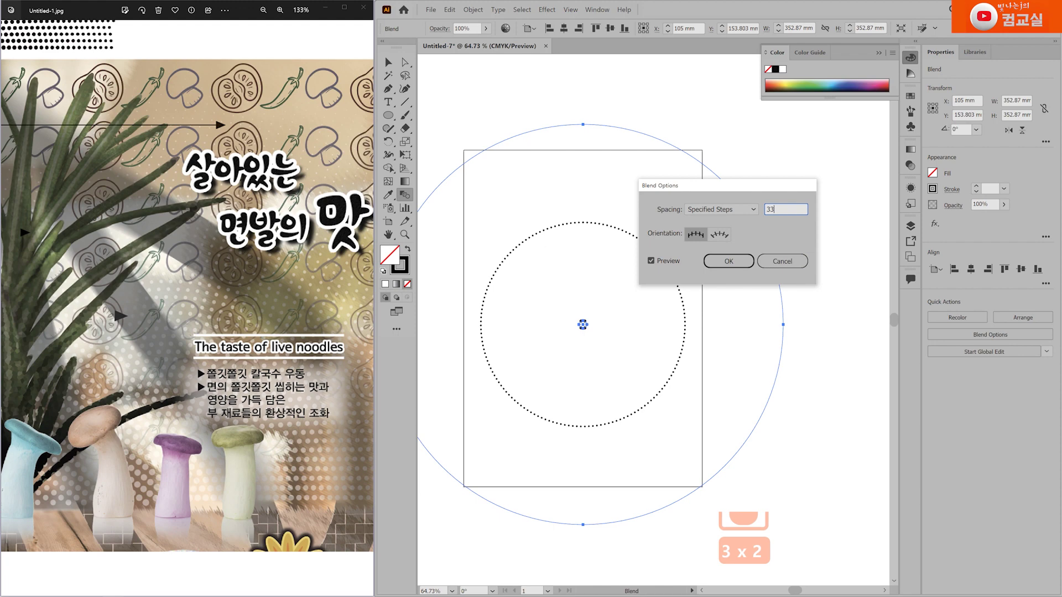
click(672, 264)
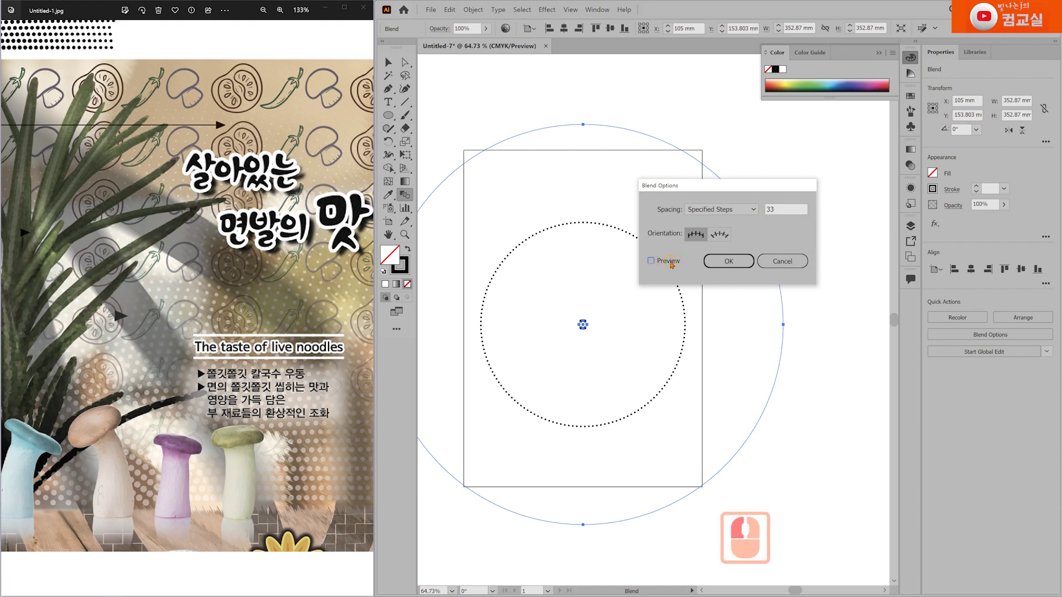
click(669, 262)
drag(719, 187, 905, 213)
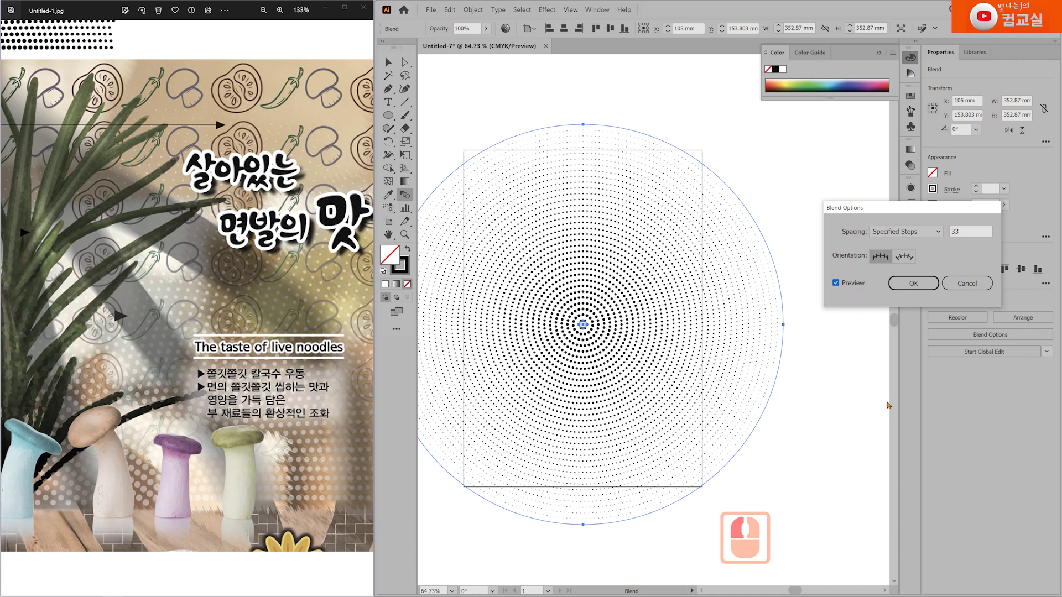
Increase the blend to 38 specified steps and apply the blend options.
double_click(975, 228)
text(38)
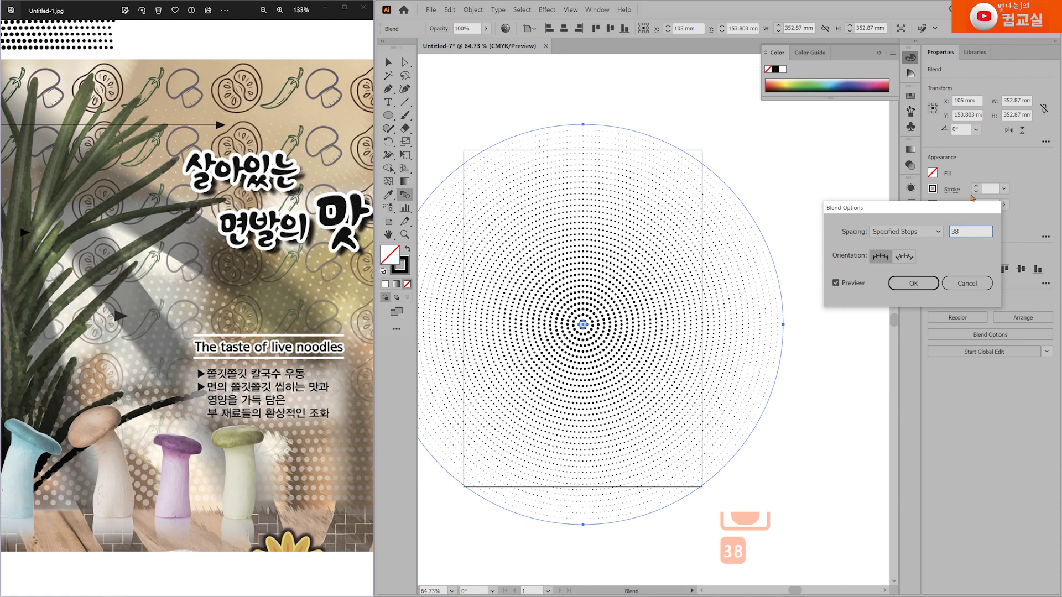
double_click(853, 284)
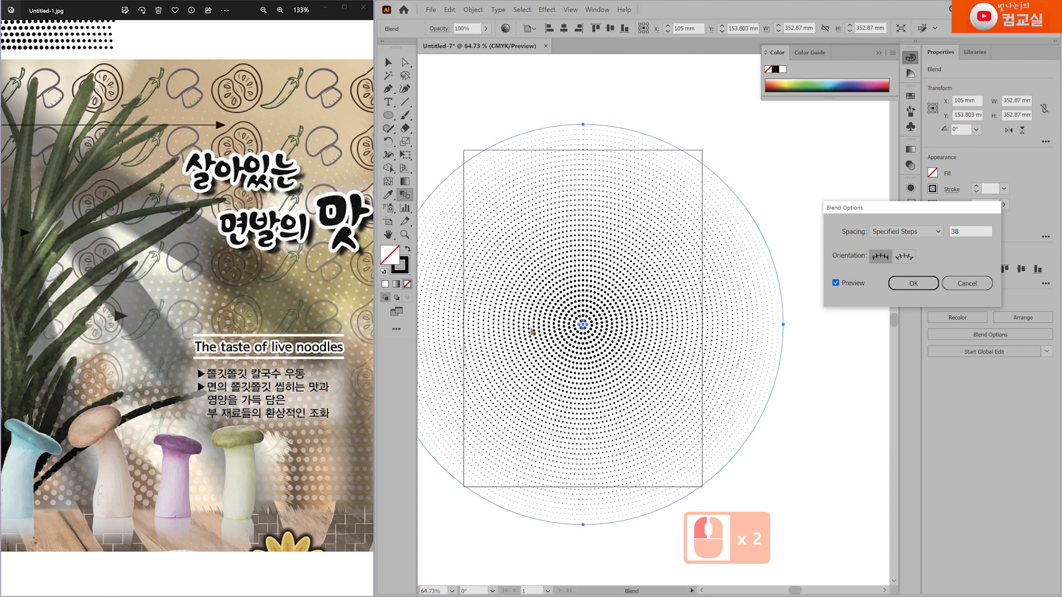
click(913, 284)
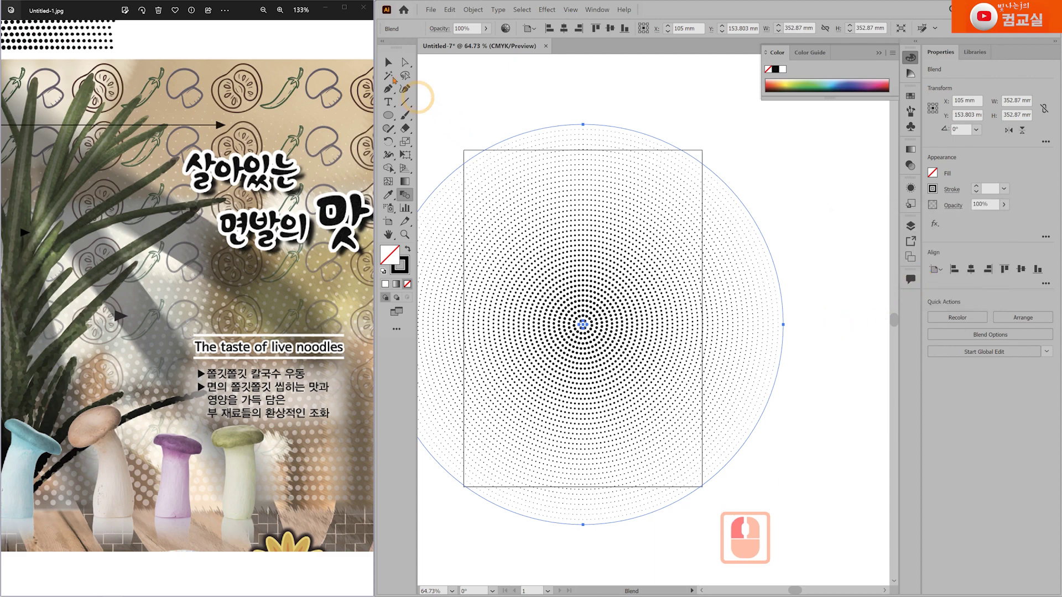
Shrink the blended dot pattern proportionally from its centre to about 288.5 mm across and shift it slightly up and right on the artboard.
click(386, 62)
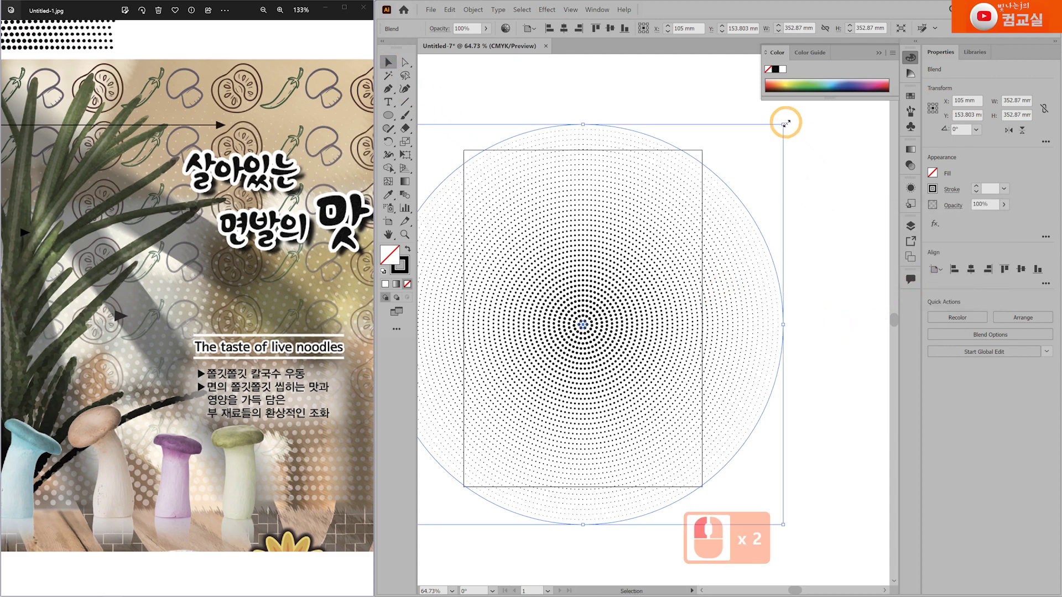
drag(785, 123, 761, 161)
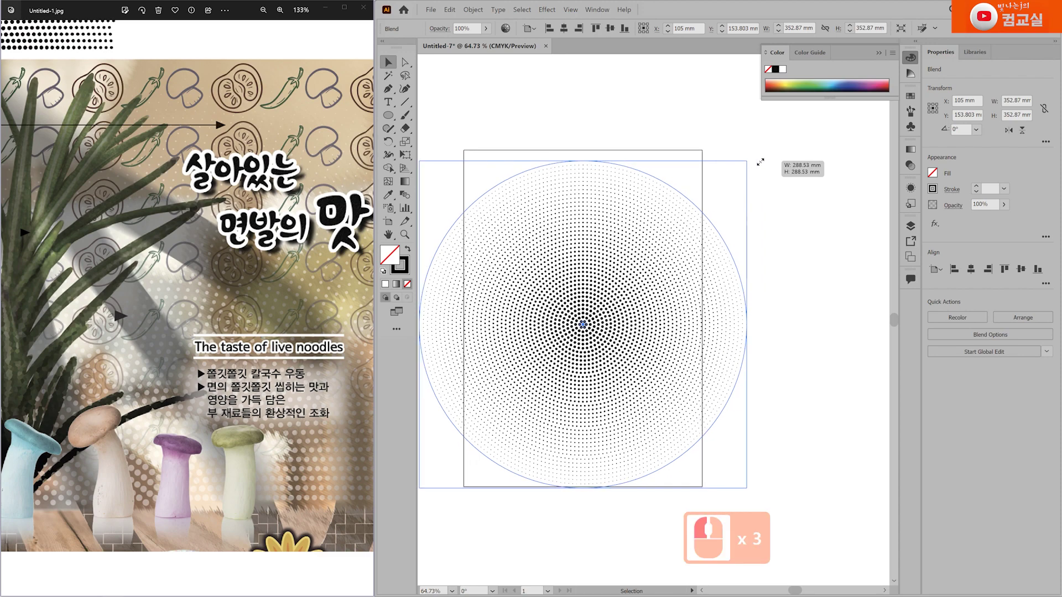
click(809, 256)
drag(639, 318, 646, 291)
click(826, 412)
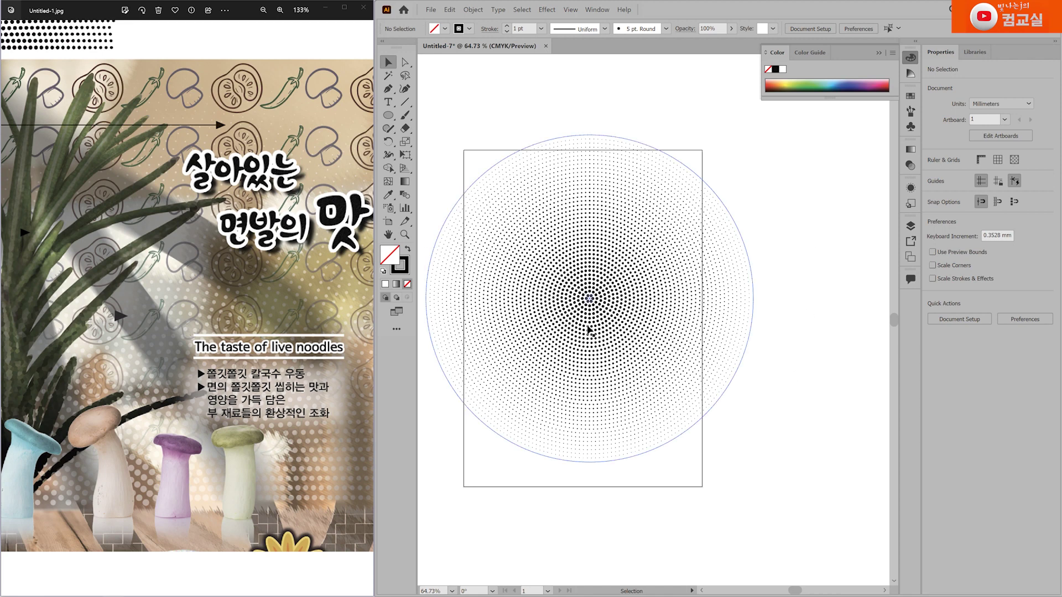
Try Expand Appearance on the blended dot pattern and undo it.
click(700, 297)
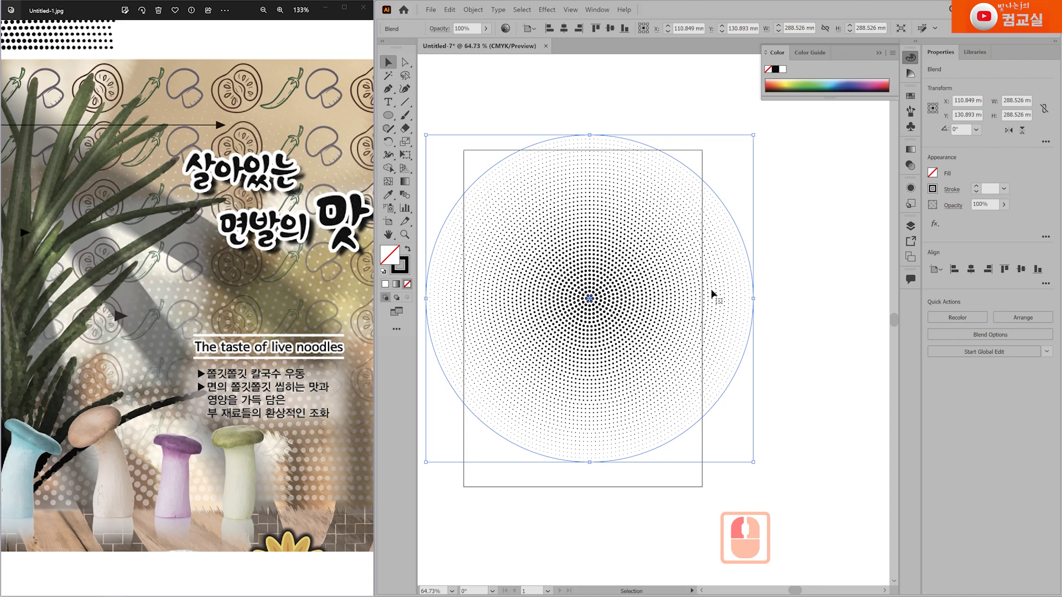
click(473, 9)
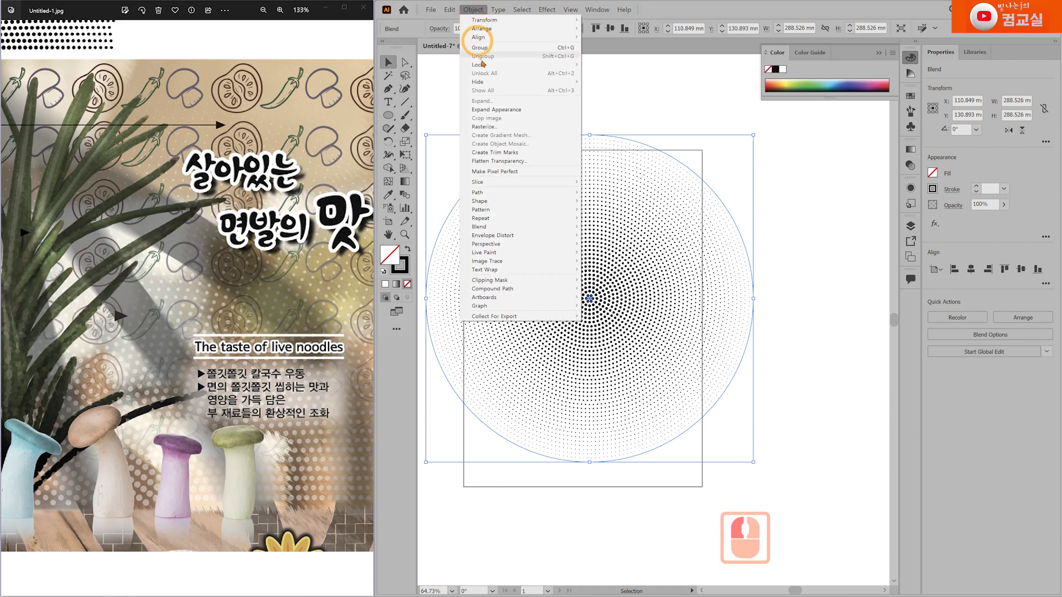
click(515, 110)
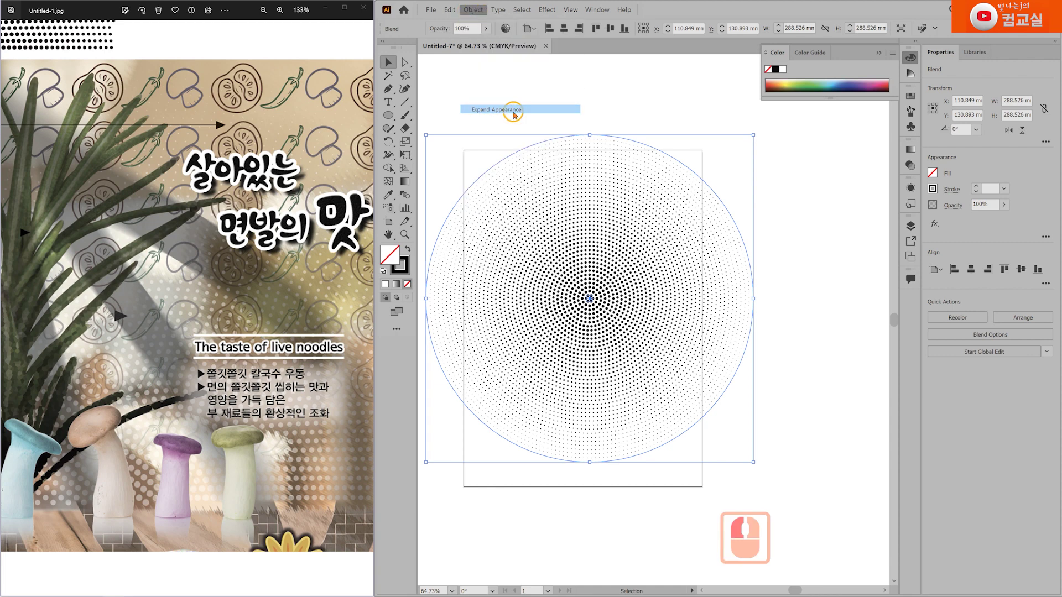
click(824, 399)
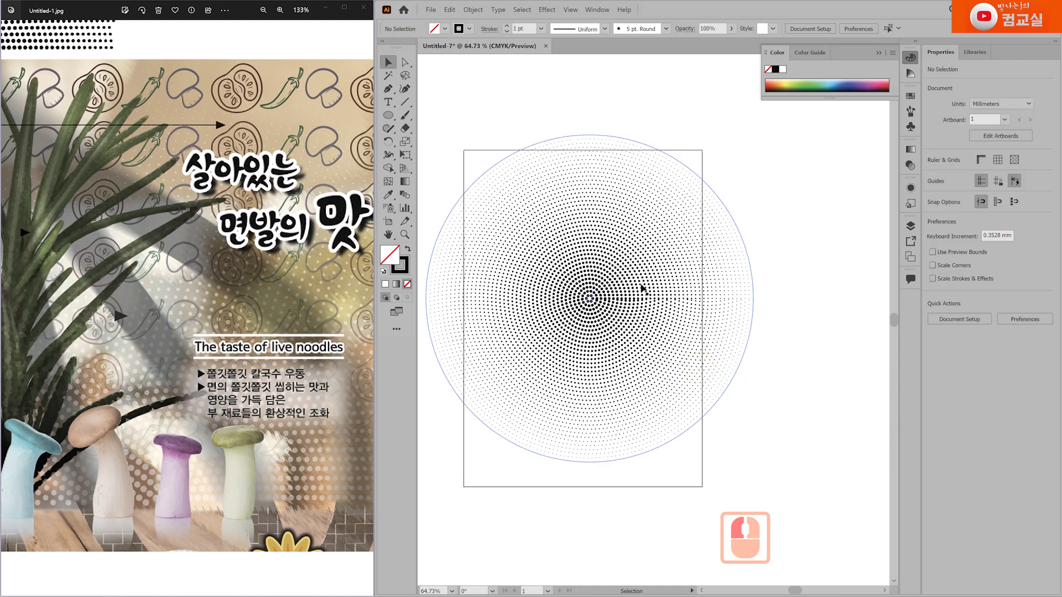
click(706, 351)
key(ctrl+z)
click(797, 185)
Expand the whole blend into a group of separate dotted-stroke circles.
double_click(616, 363)
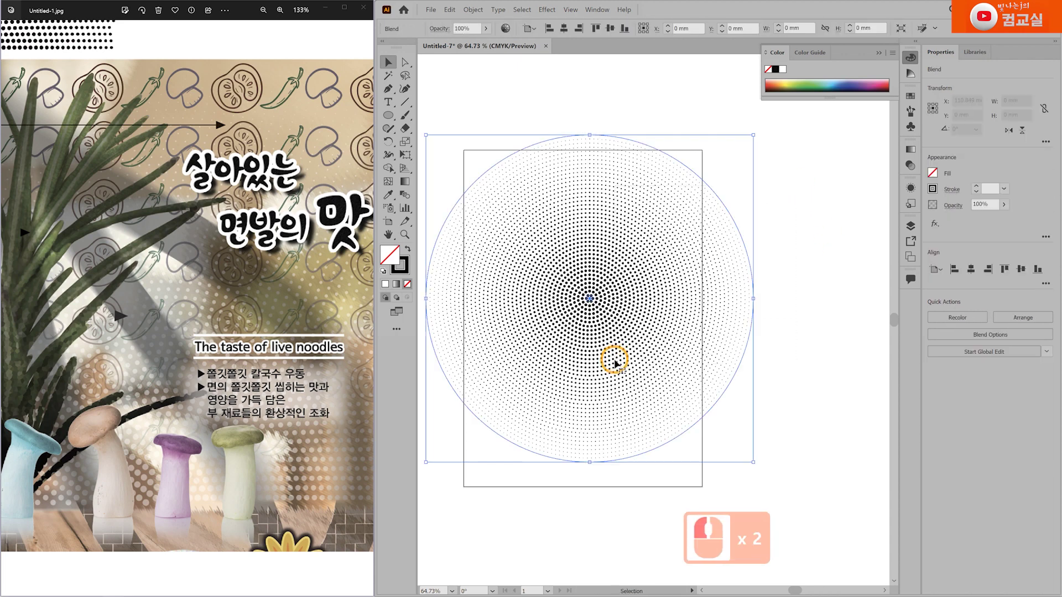
click(473, 9)
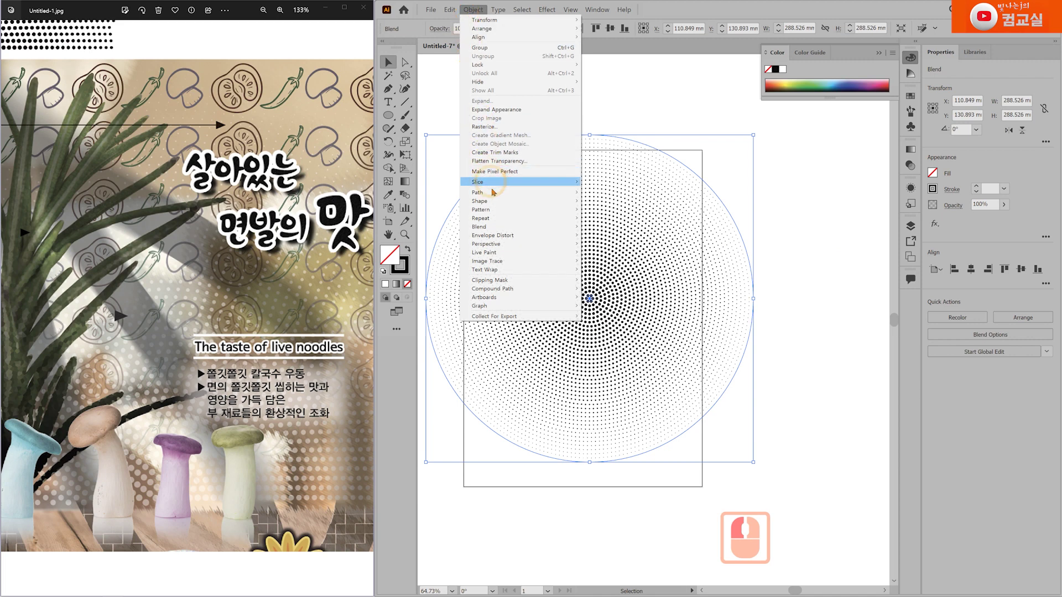
mouse_move(487, 227)
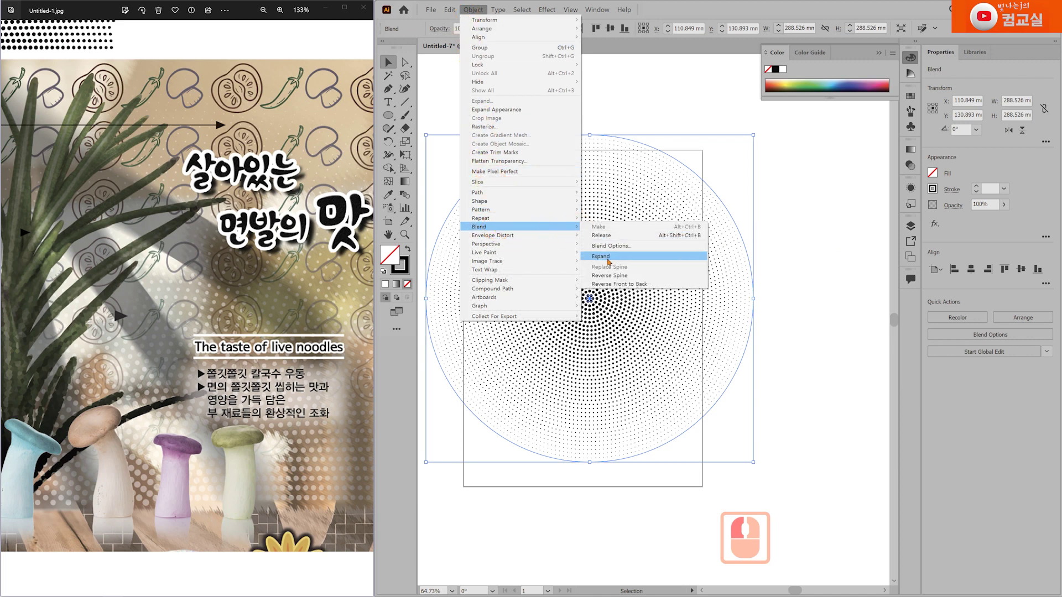
click(608, 261)
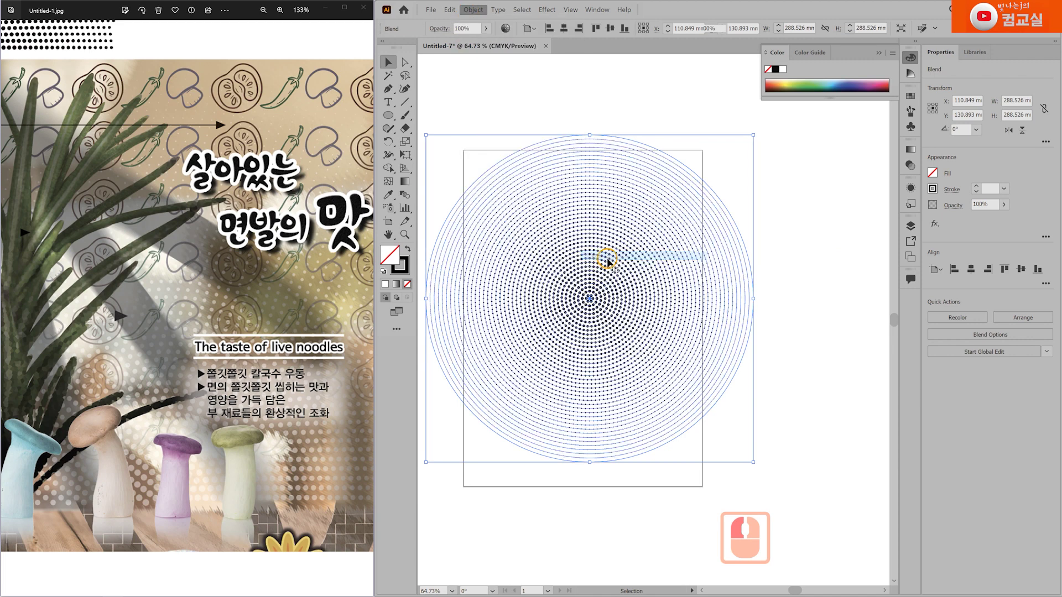
click(474, 10)
click(585, 257)
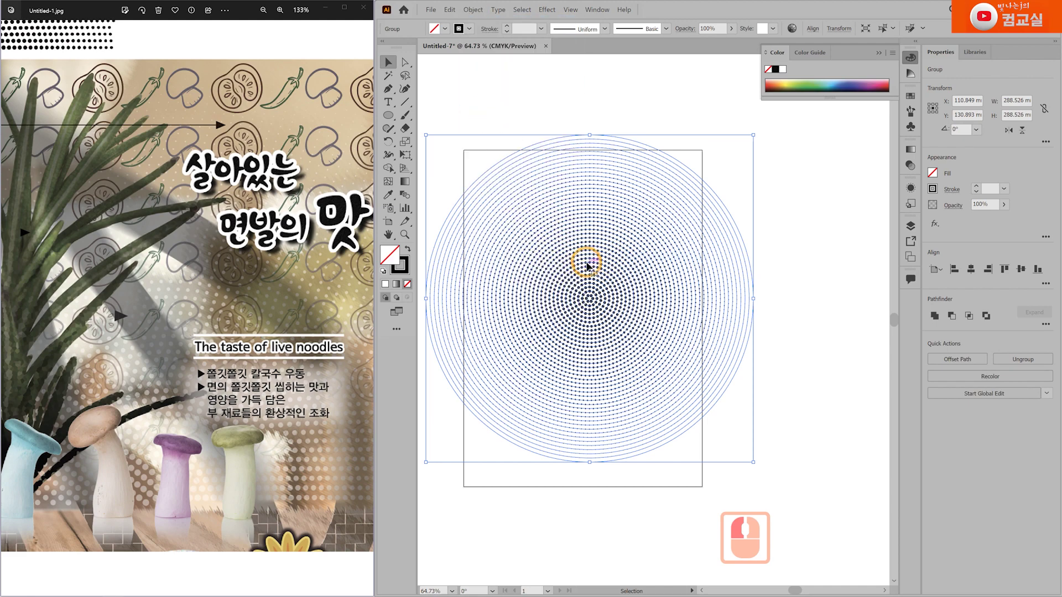
Expand the fill and stroke of the circle group so the dashed strokes become individual filled dots.
click(474, 10)
click(484, 101)
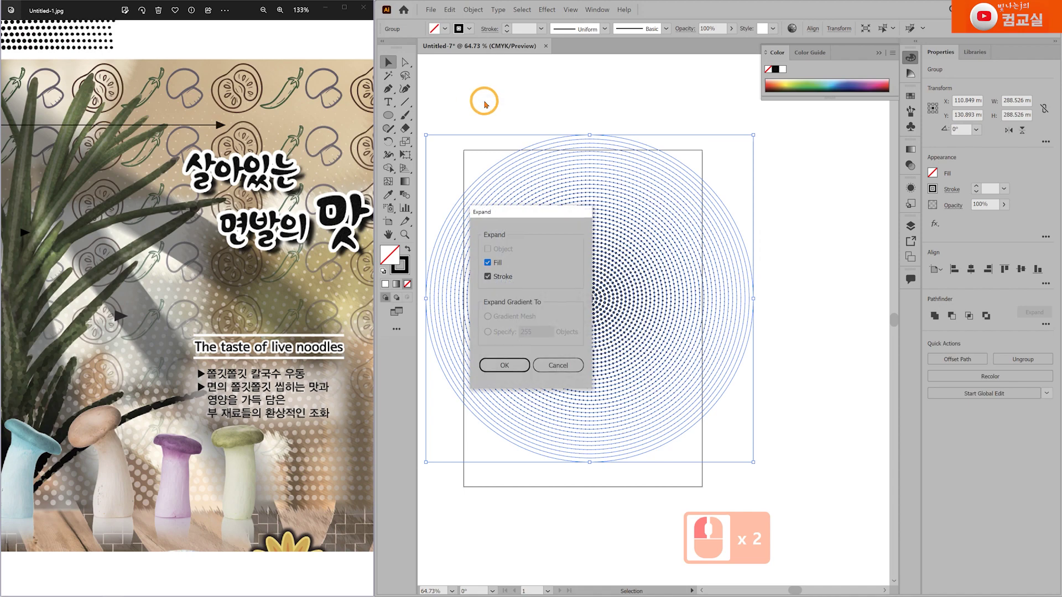
click(504, 364)
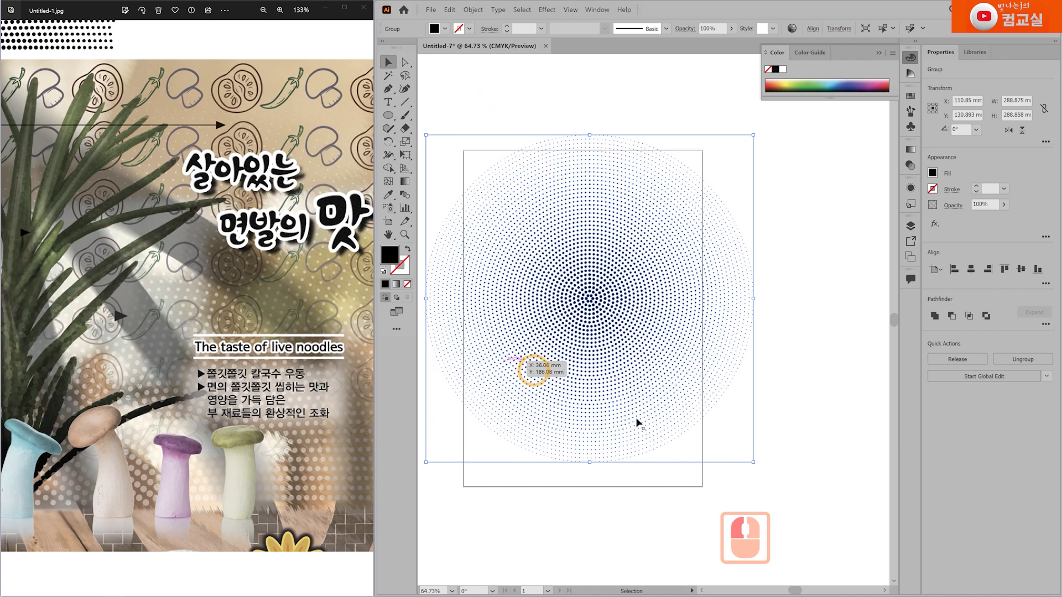
click(814, 430)
Try selecting areas of individual dots around the pattern's edges with the Direct Selection tool and clear the selection.
click(405, 63)
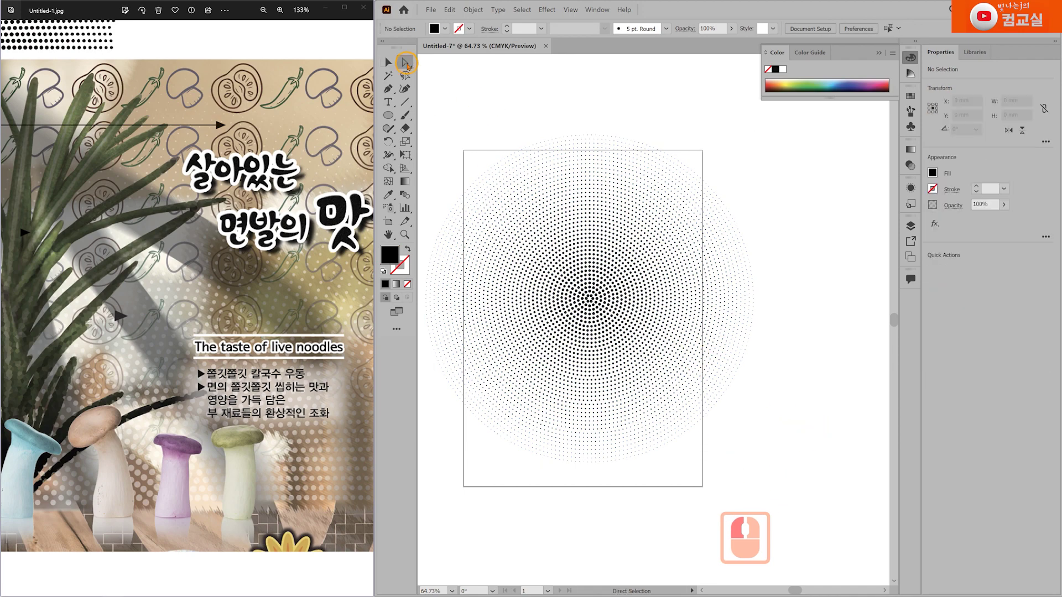
drag(656, 148, 729, 255)
drag(802, 382, 606, 433)
click(536, 510)
drag(463, 426, 549, 374)
click(607, 508)
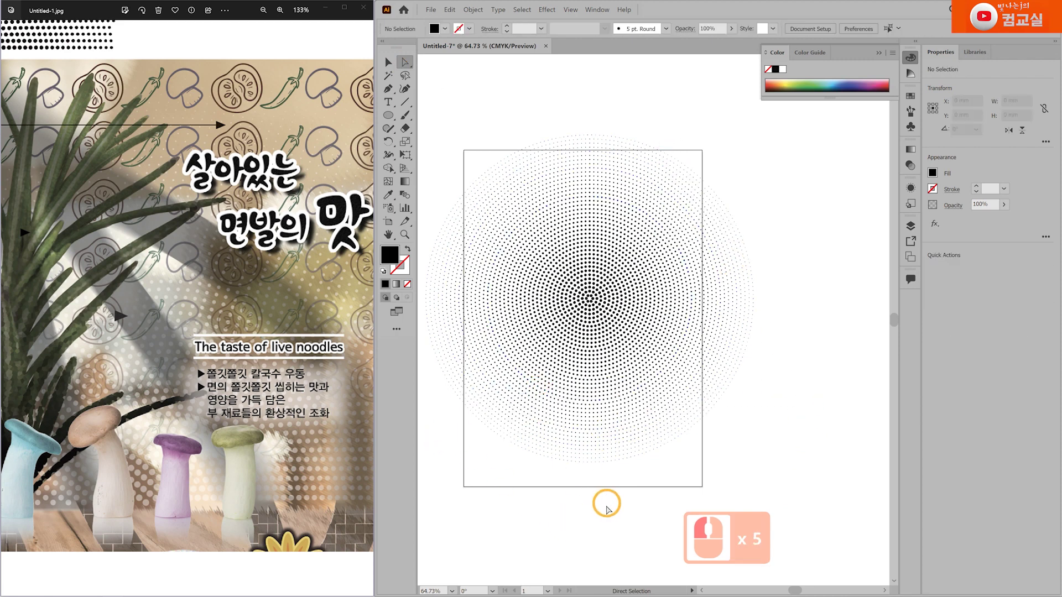
Delete all the dots in the right half of the radial pattern using the Direct Selection tool, leaving the left half-circle.
click(405, 235)
drag(589, 301, 607, 162)
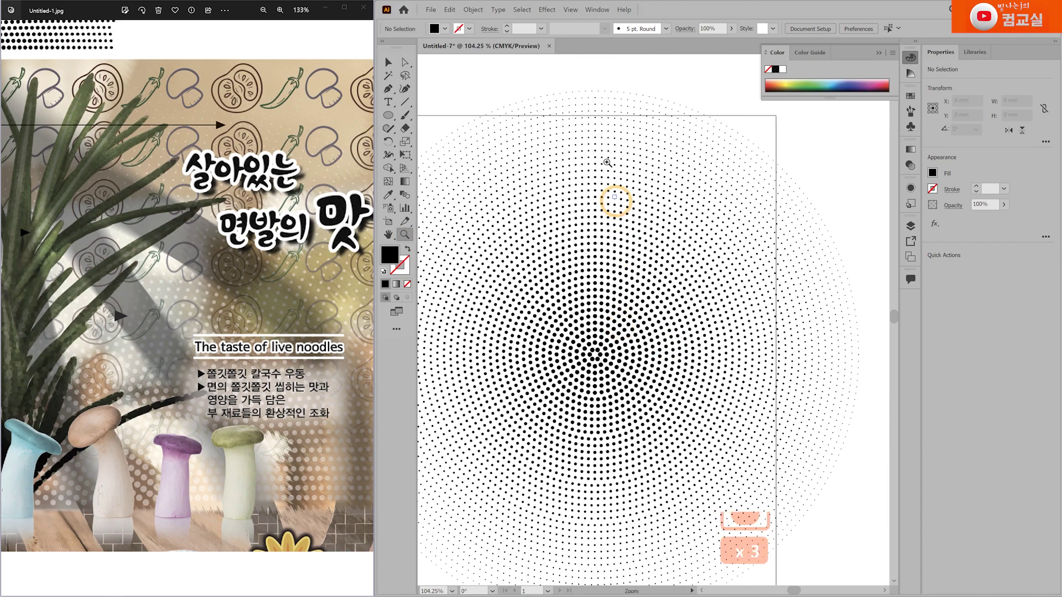
drag(351, 502, 325, 431)
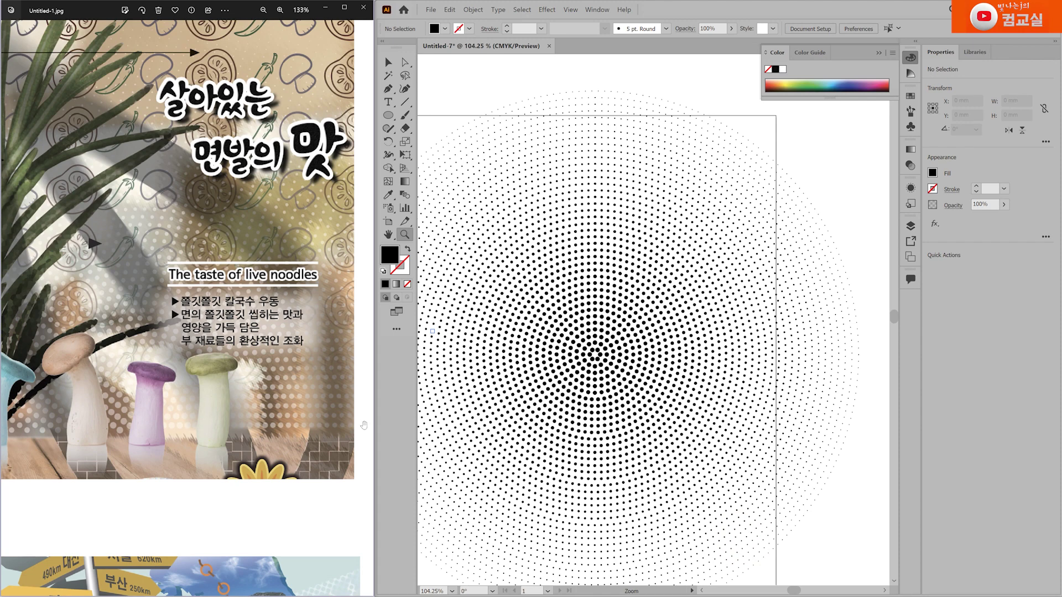
click(405, 62)
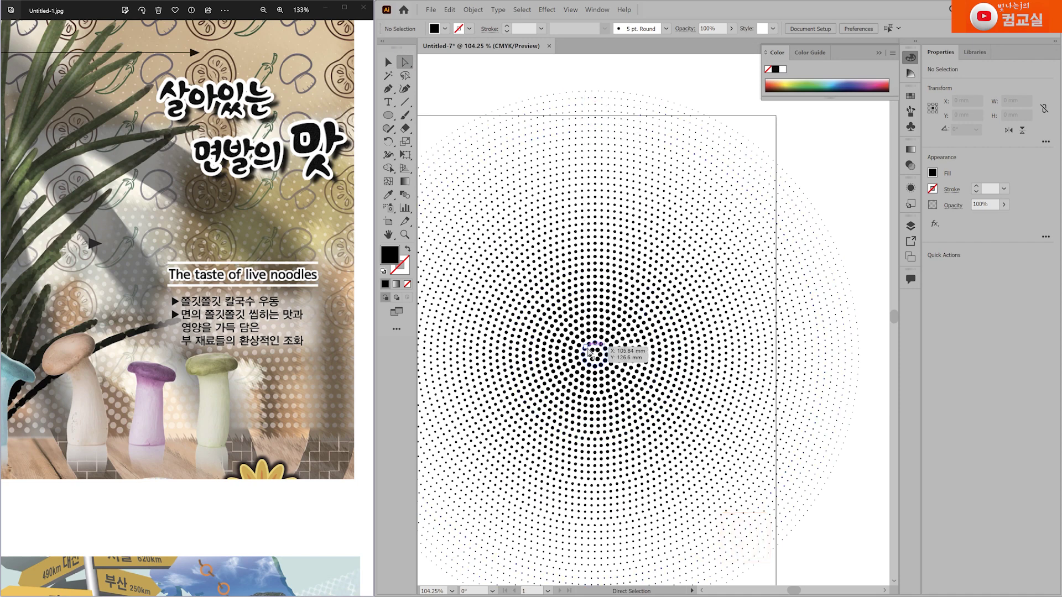
key(z)
drag(685, 304, 641, 310)
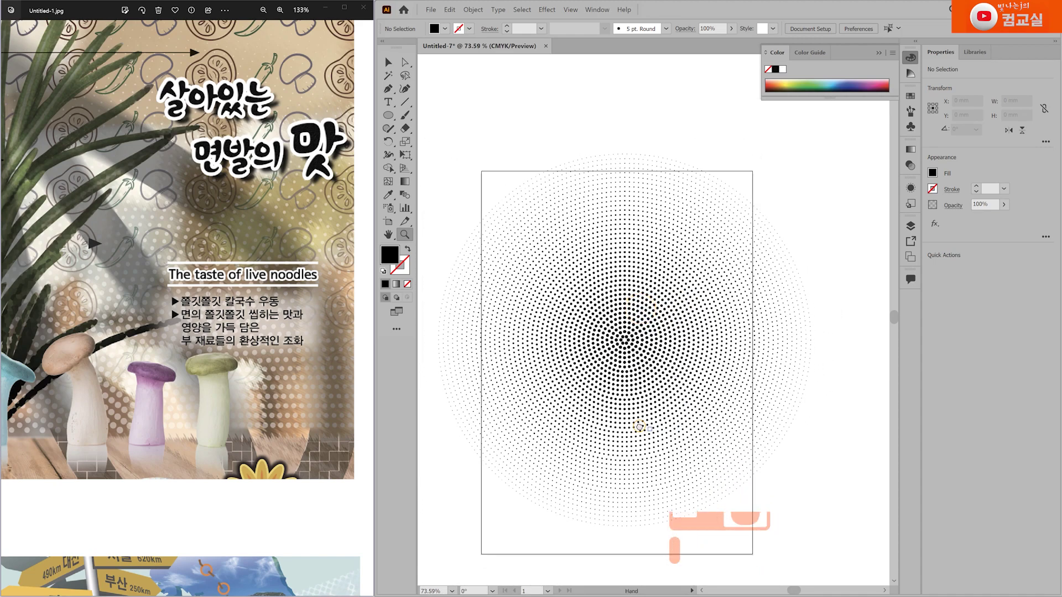
drag(640, 422, 623, 403)
click(405, 62)
drag(669, 159, 828, 531)
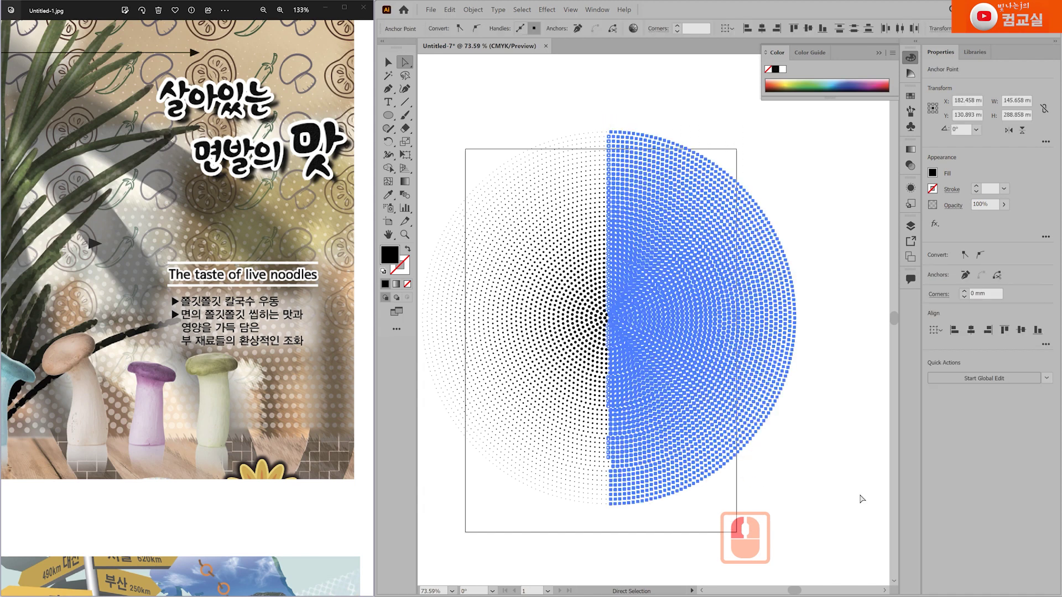
key(Delete)
key(Delete)
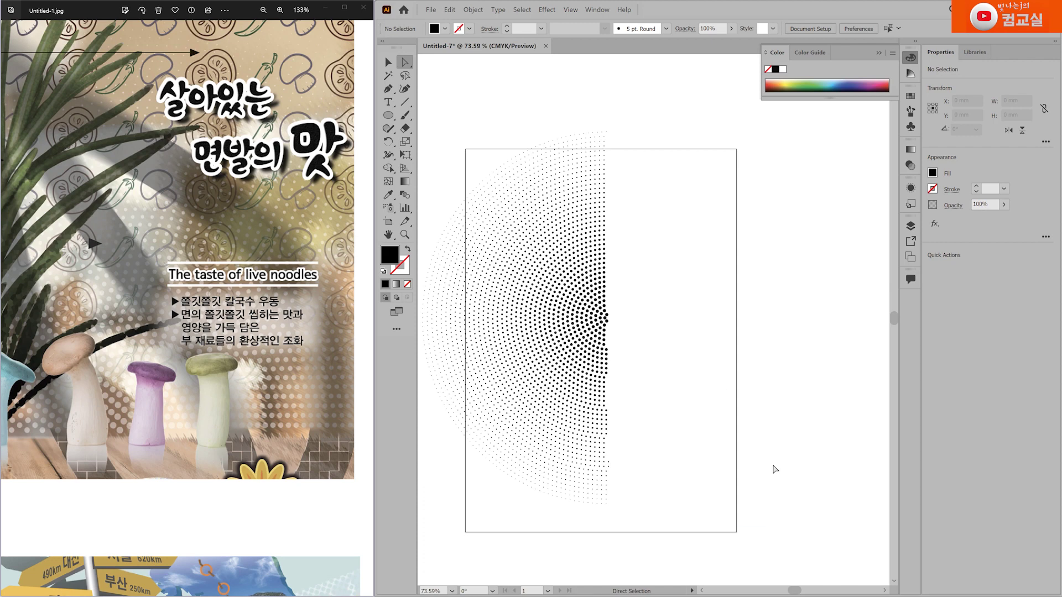
Rotate the remaining half-circle of dots a quarter turn clockwise, flat edge down, and place it over the artboard's upper half.
click(389, 62)
click(602, 154)
drag(615, 128, 726, 424)
drag(581, 347, 701, 254)
double_click(736, 438)
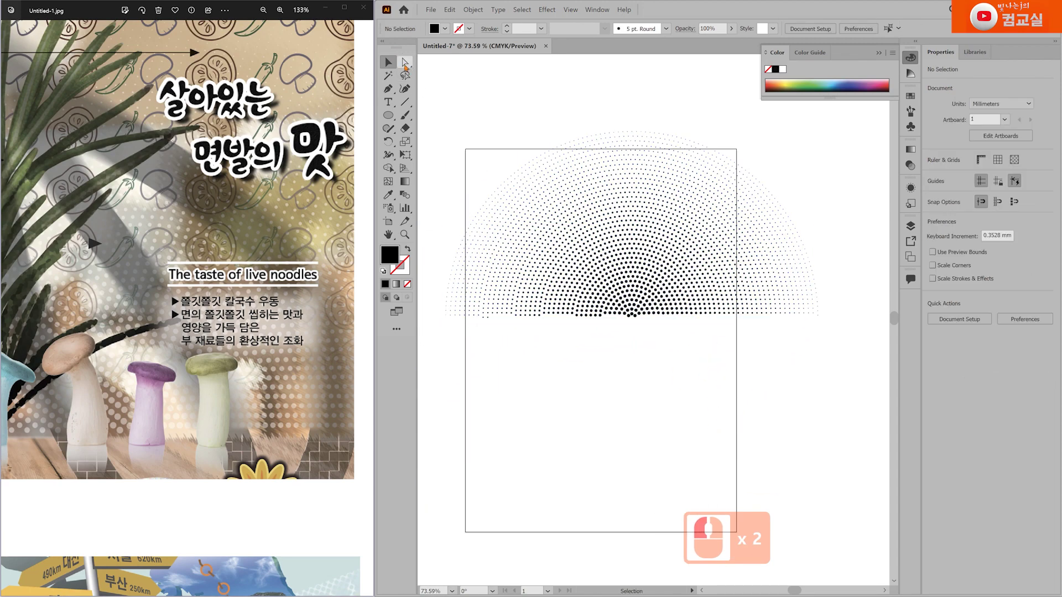
Delete the uneven row of dots along the half-circle's flat lower edge with the Direct Selection tool.
click(405, 62)
drag(835, 325, 441, 314)
key(Delete)
key(Delete)
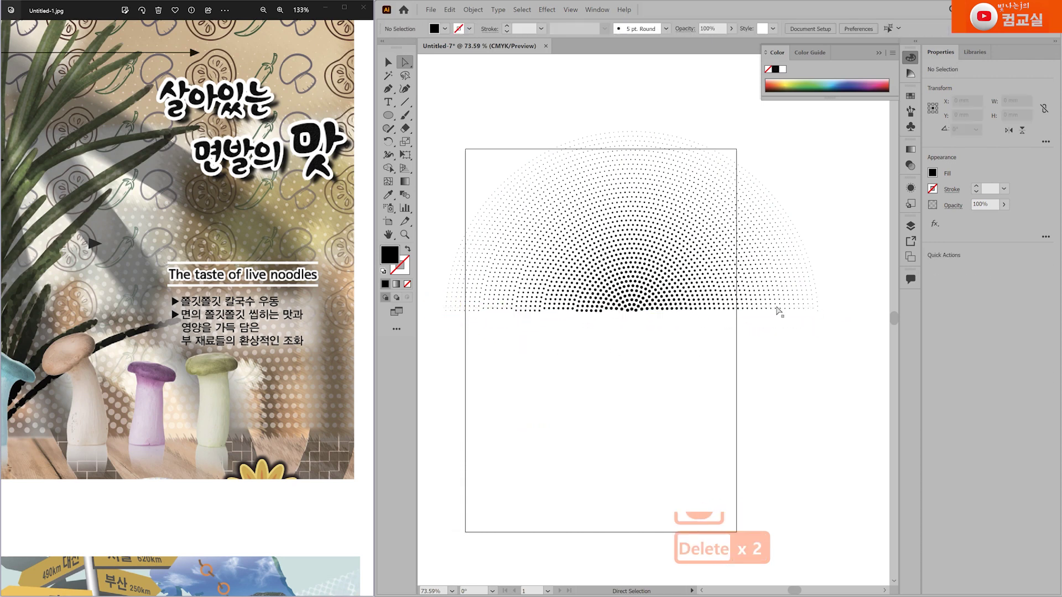
Delete the dots at both outer ends of the half-circle with the Direct Selection tool, leaving straight vertical sides, and clear the selection.
drag(769, 180, 839, 381)
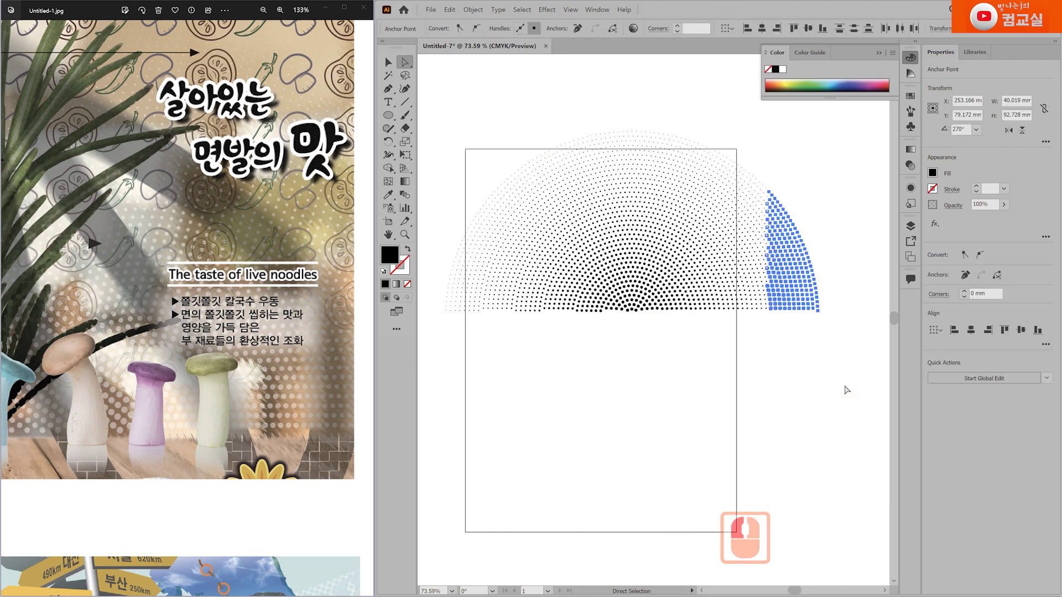
key(Delete)
key(Delete)
drag(442, 176, 493, 401)
key(Delete)
key(Delete)
click(547, 445)
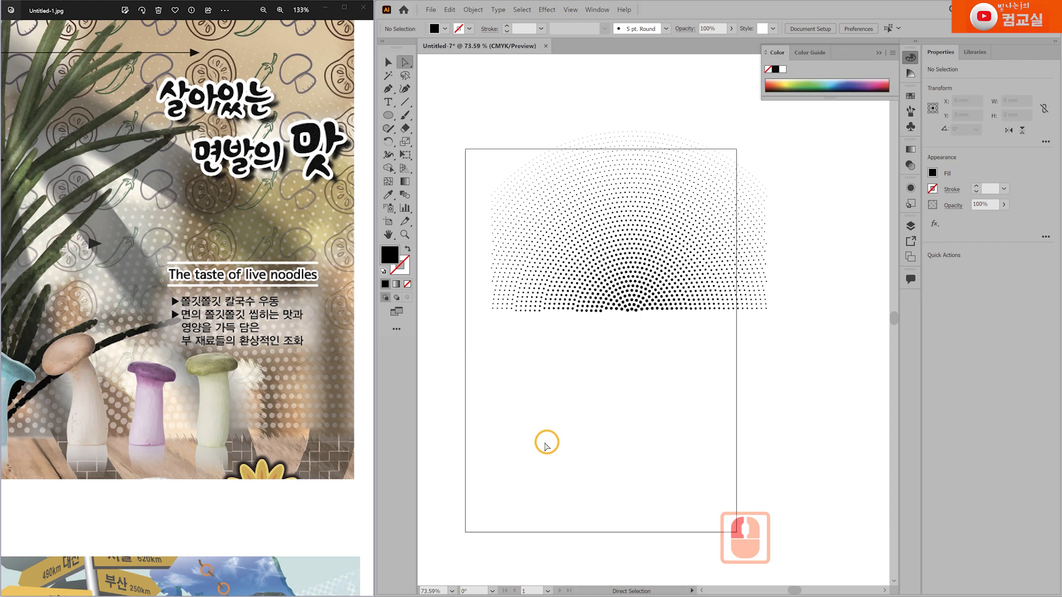
Select the entire trimmed dot pattern and set its fill color to white, FFFFFF.
key(v)
drag(455, 100, 822, 403)
double_click(390, 254)
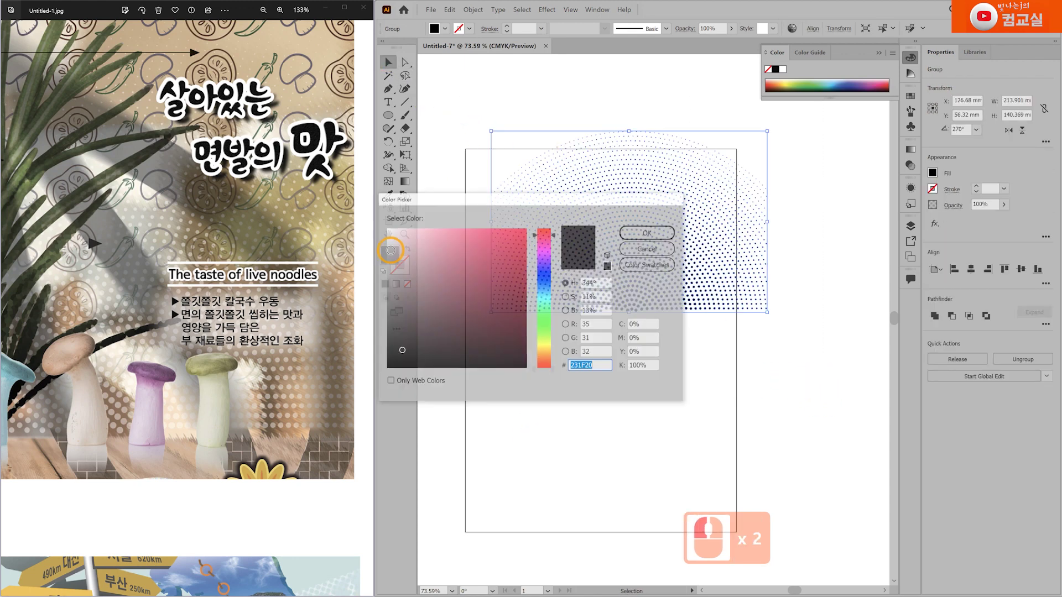
click(386, 228)
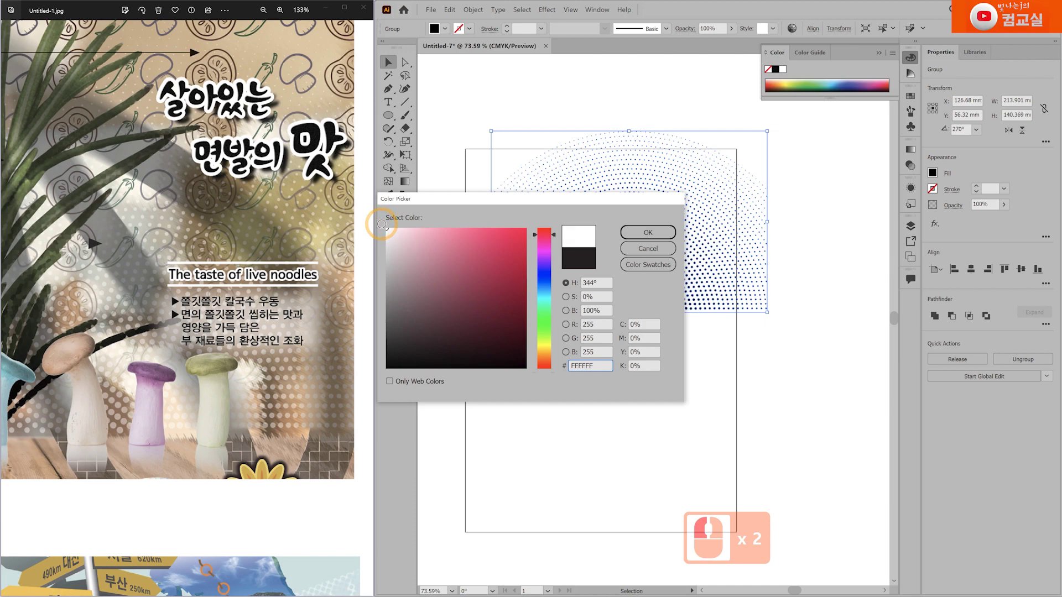
click(647, 232)
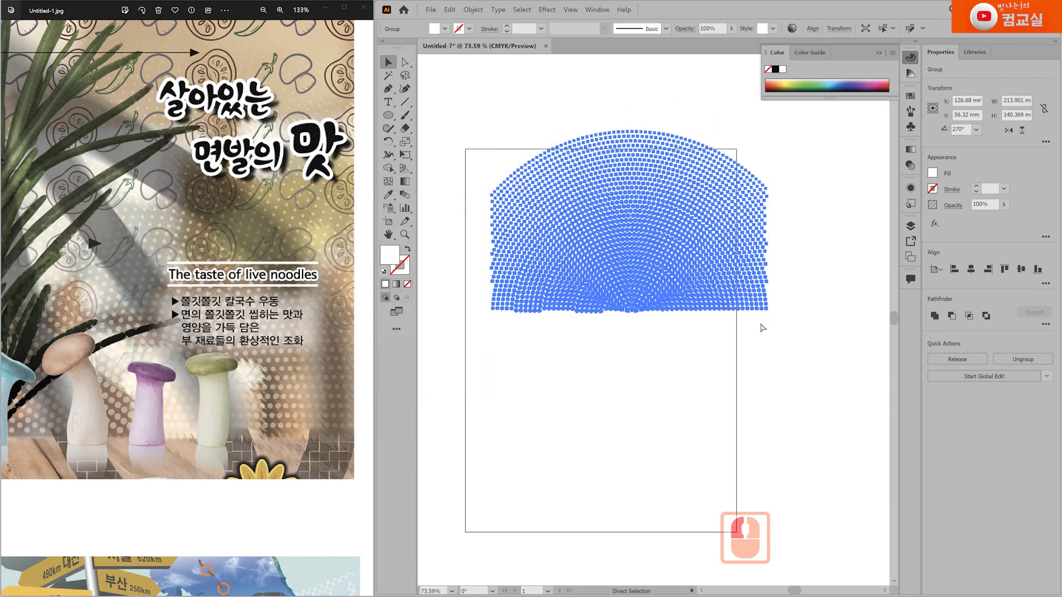
Copy the white dots, switch to the Photoshop poster document, and paste them as a vector smart object.
key(ctrl+c)
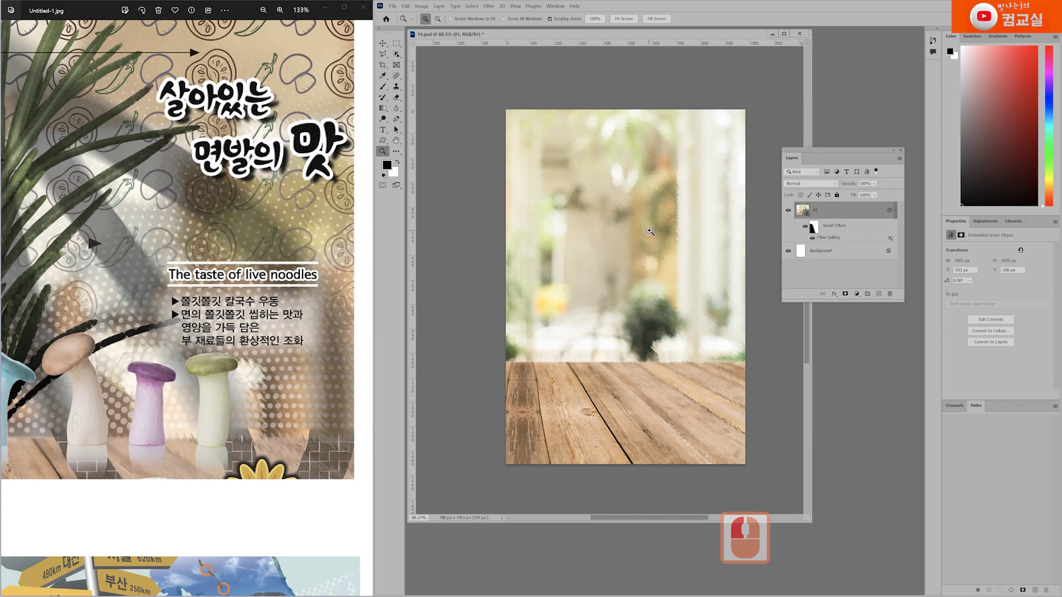
click(788, 210)
click(788, 211)
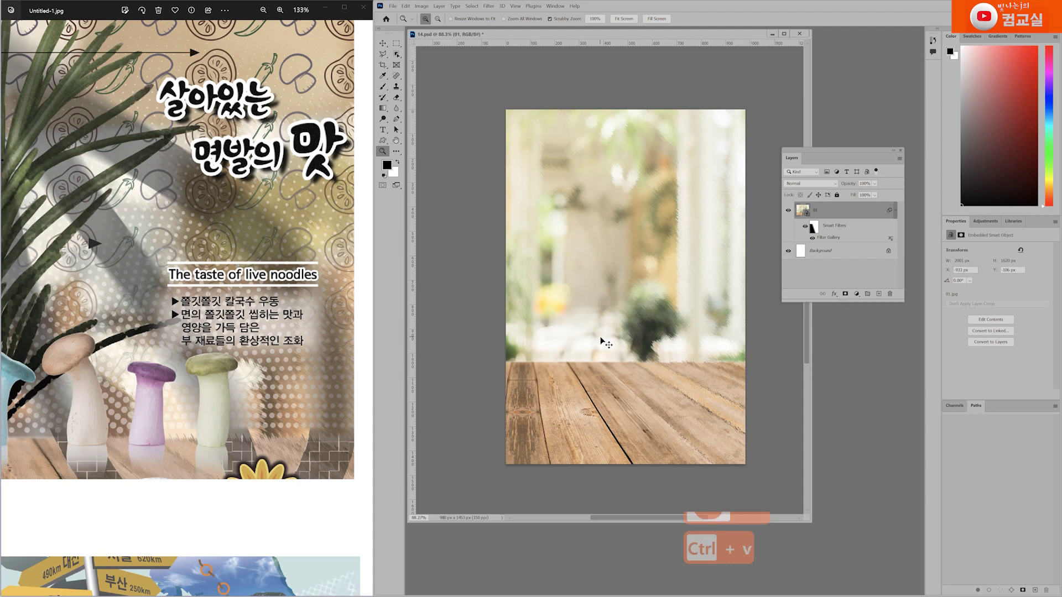
key(ctrl+v)
click(562, 174)
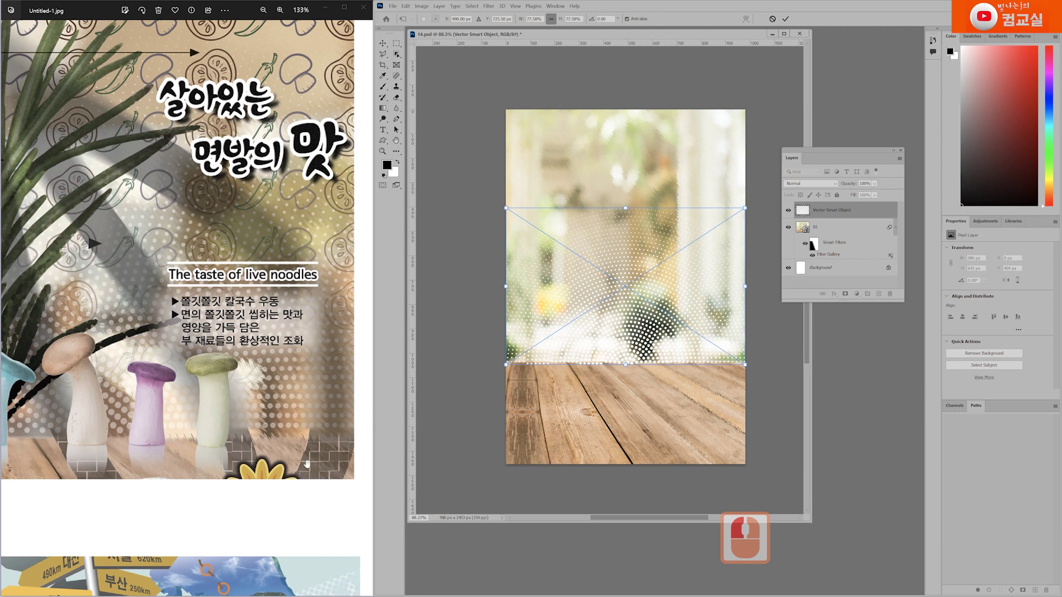
Enlarge the pasted dots past both sides of the canvas, with their flat edge on the back edge of the wooden table.
drag(230, 417, 260, 426)
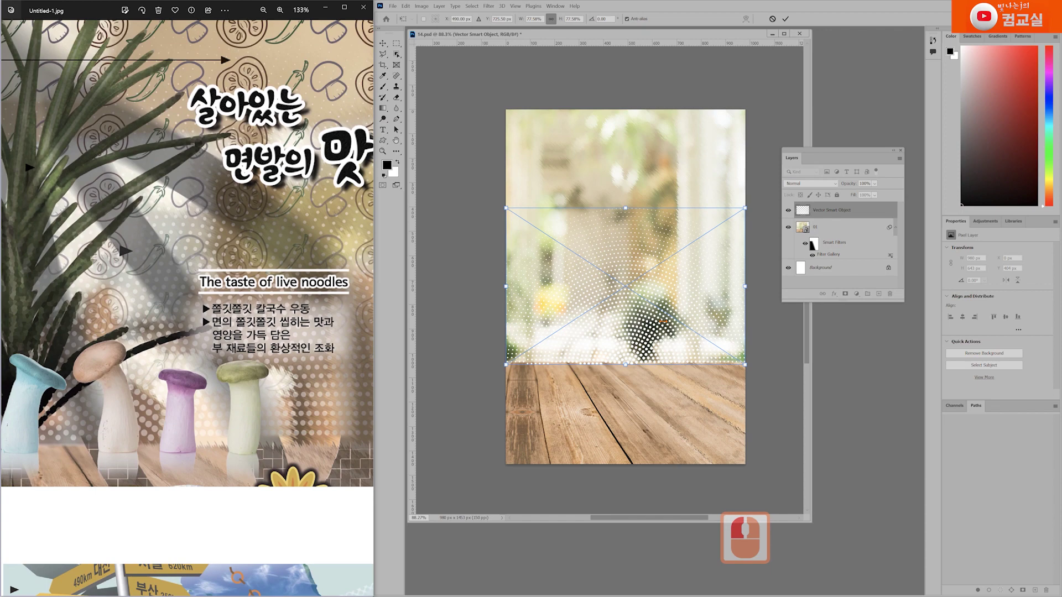
drag(505, 207, 435, 114)
drag(682, 273, 695, 266)
drag(762, 143, 801, 112)
drag(668, 305, 673, 306)
drag(621, 112, 622, 125)
click(691, 263)
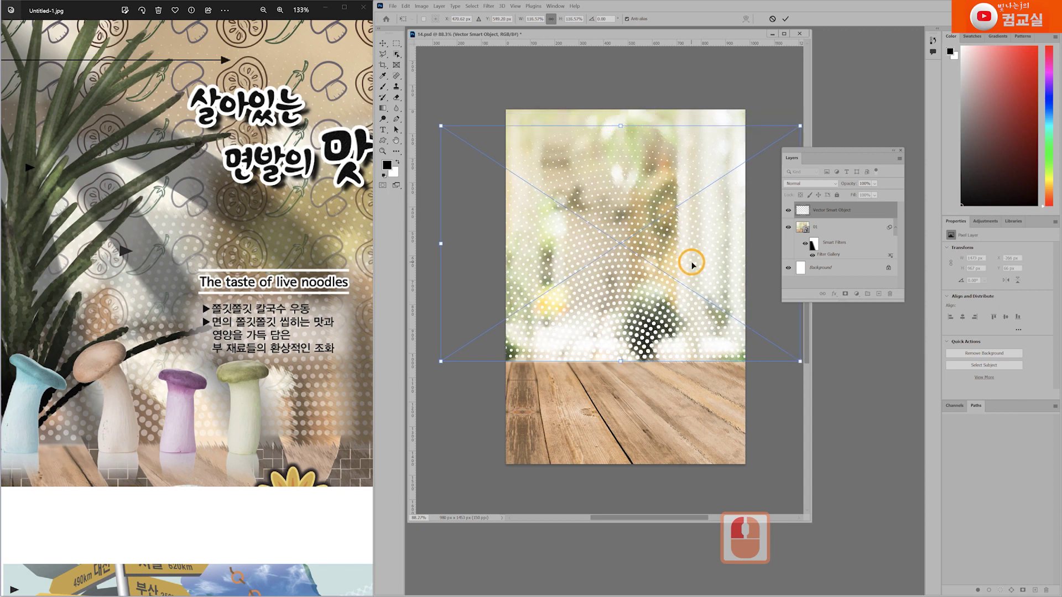
key(Return)
Compare the dots with the reference poster and try reducing the dot layer's opacity to 39%.
key(z)
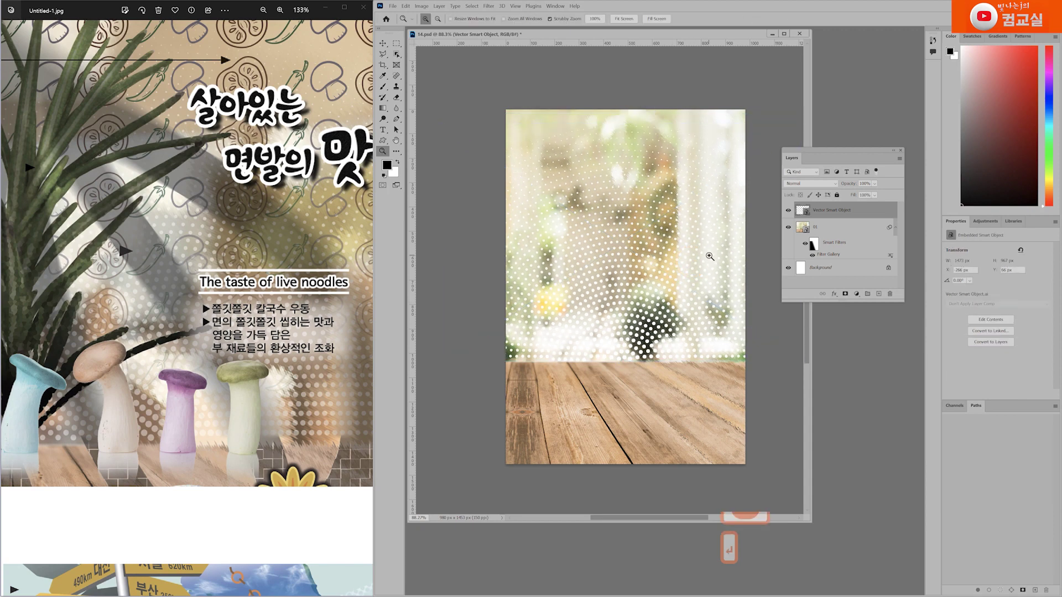
drag(698, 280, 652, 310)
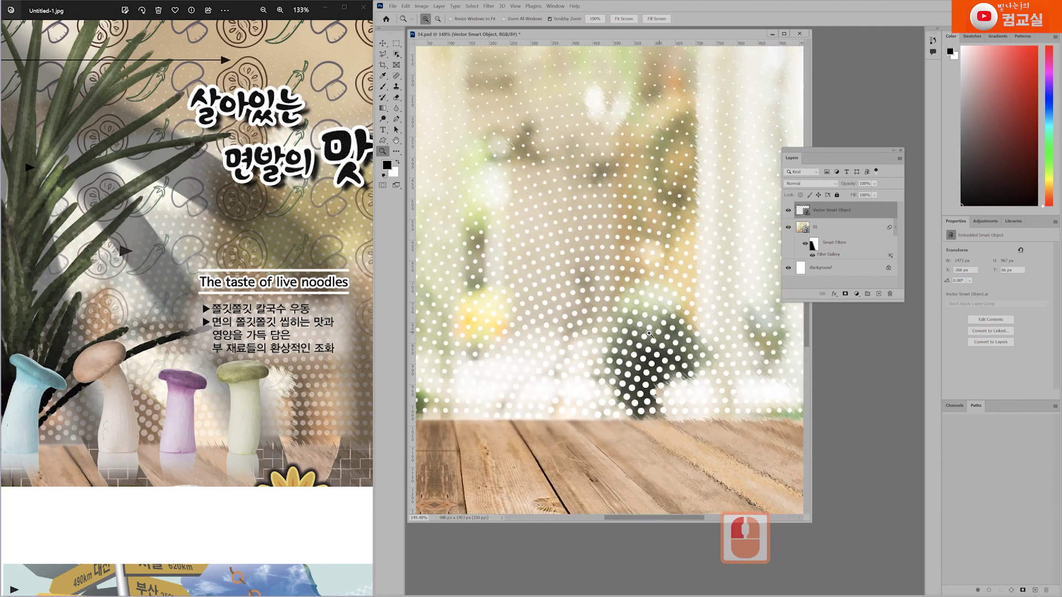
scroll(248, 279, up, 2)
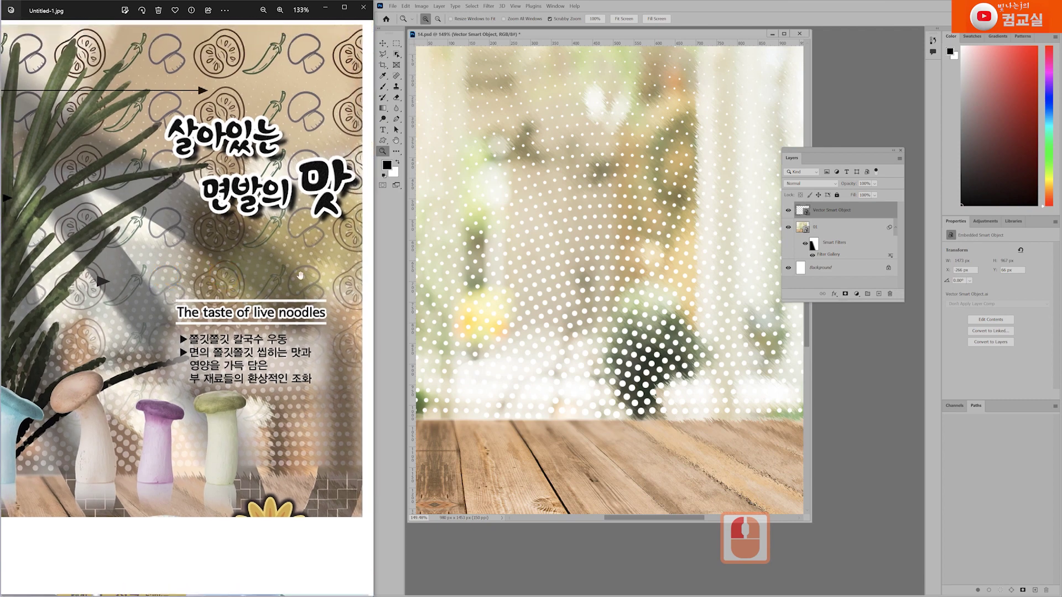
drag(145, 304, 111, 324)
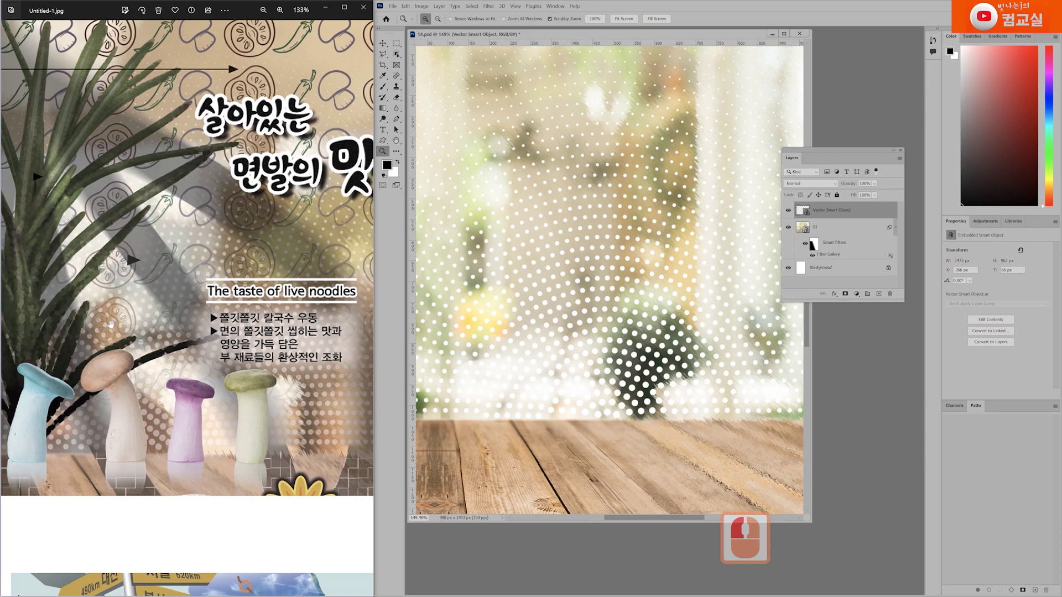
click(875, 187)
mouse_move(876, 188)
mouse_down()
mouse_move(888, 194)
mouse_move(867, 199)
mouse_up()
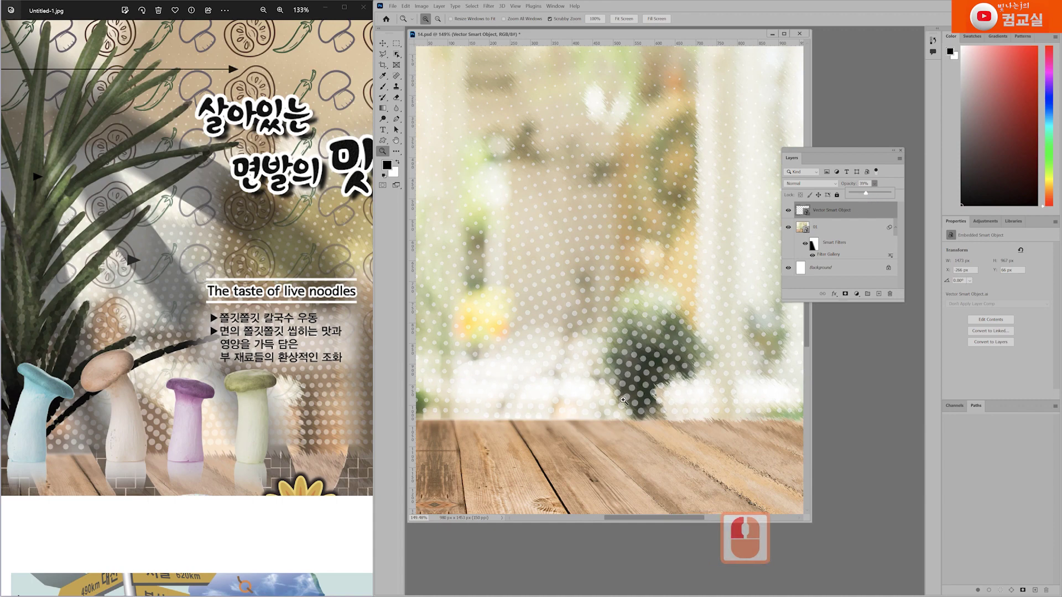
Restore the dot layer's opacity to 100% and try the Soft Light blending mode.
click(856, 184)
click(875, 183)
drag(871, 193, 905, 196)
click(835, 183)
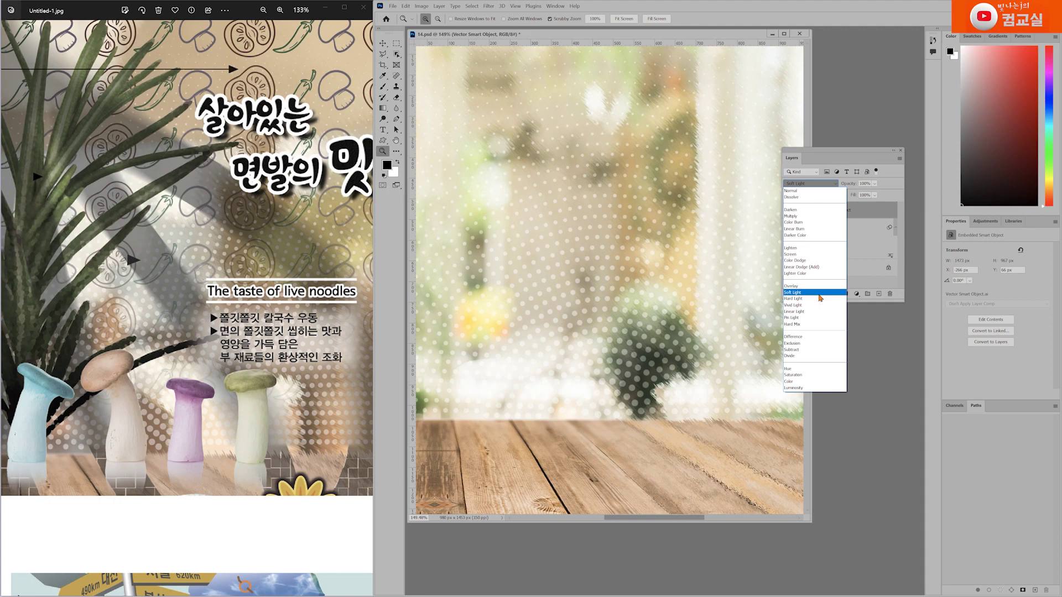
click(819, 295)
drag(653, 387, 641, 335)
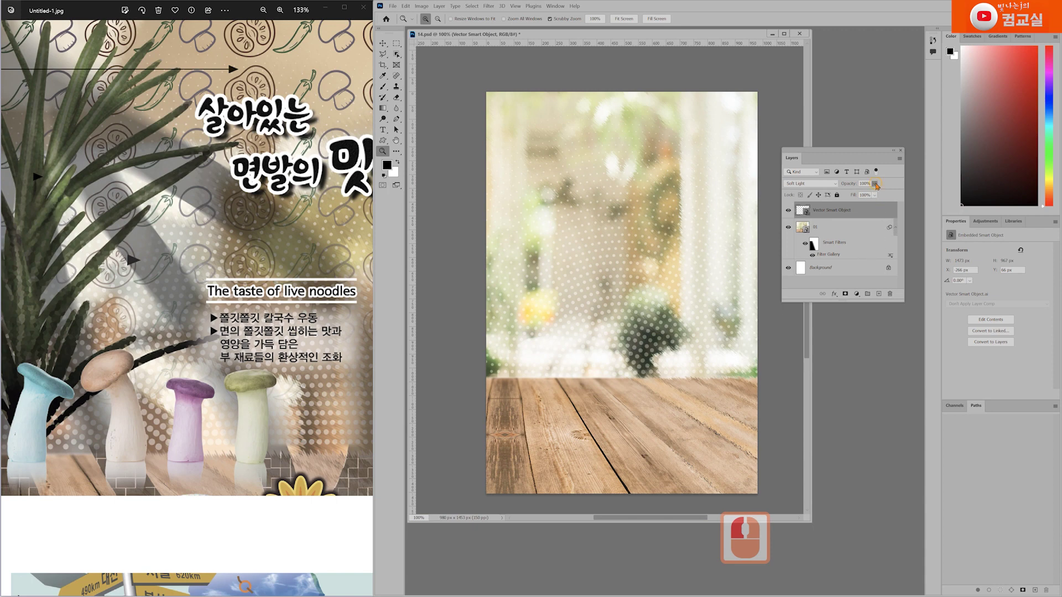
Set the dot layer's blending mode to Normal and lower its opacity to about 40%.
click(830, 185)
click(813, 191)
click(874, 183)
click(889, 194)
drag(889, 195, 867, 196)
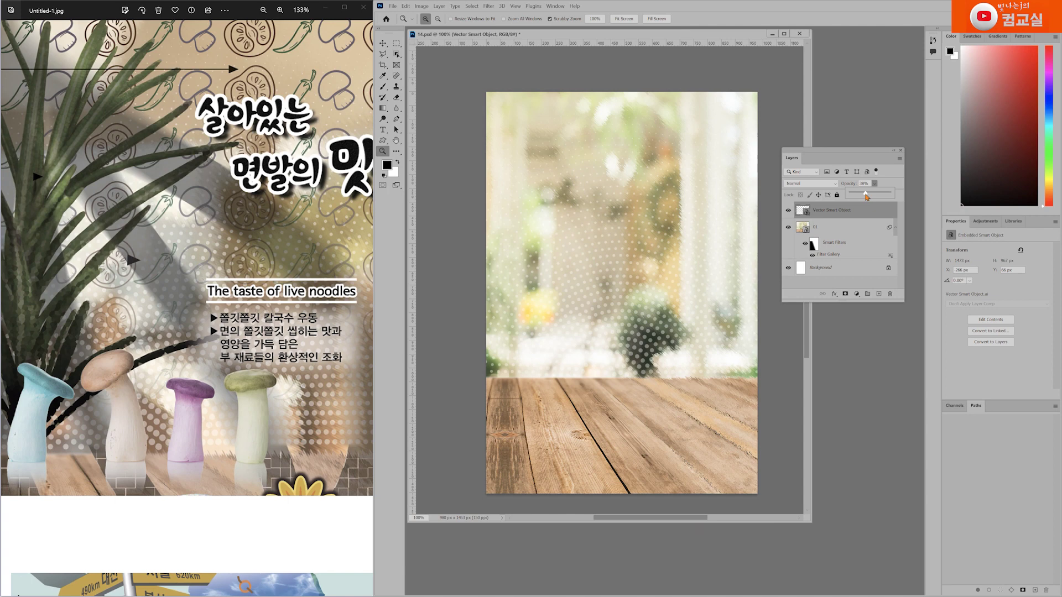
drag(866, 197, 869, 198)
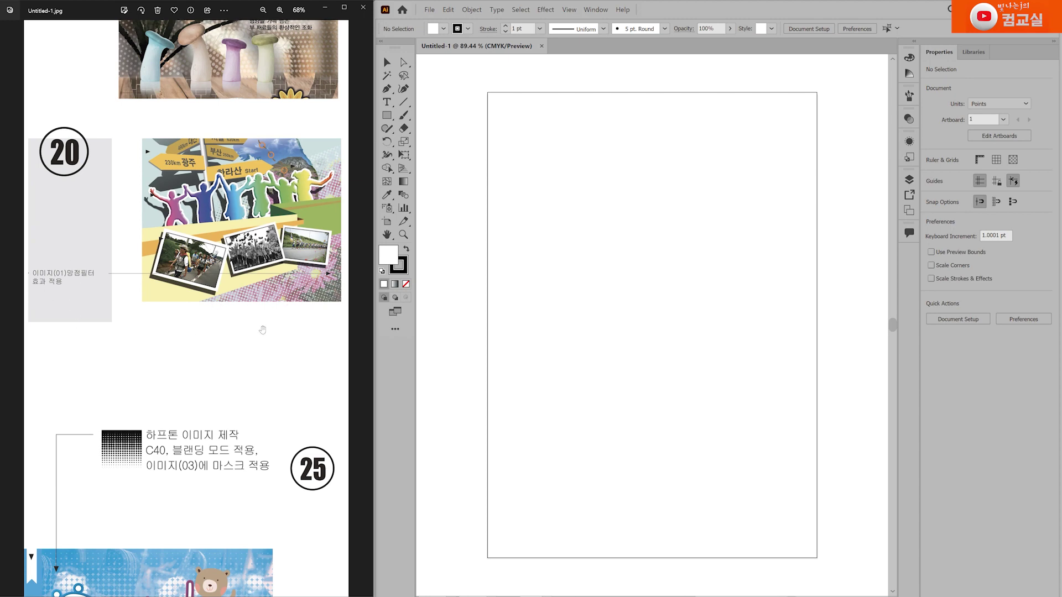
Examine the halftone examples numbered 20 and 25 in the exam reference image.
scroll(260, 358, down, 2)
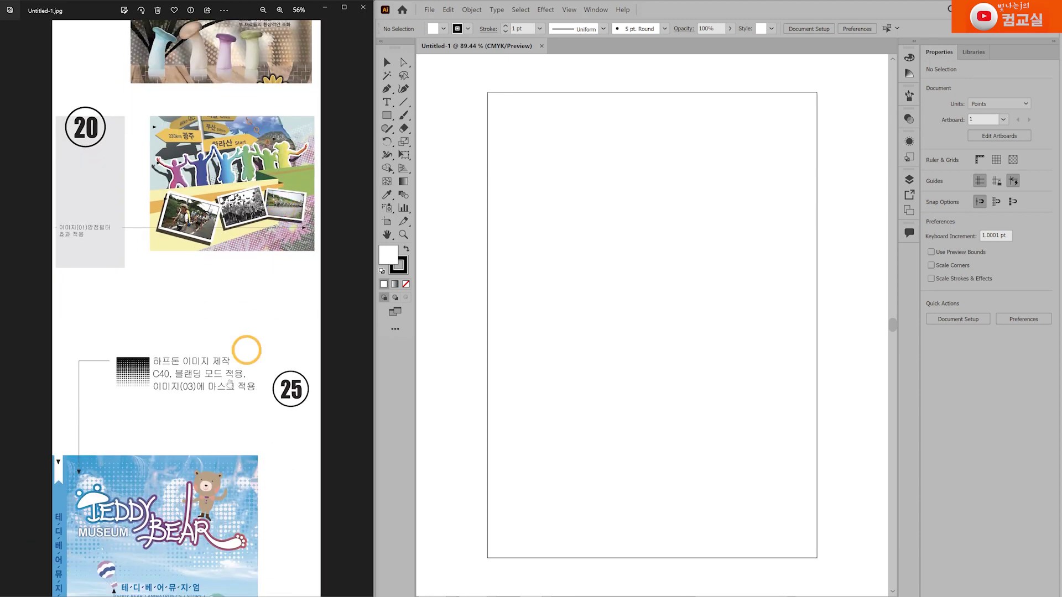
scroll(185, 467, up, 3)
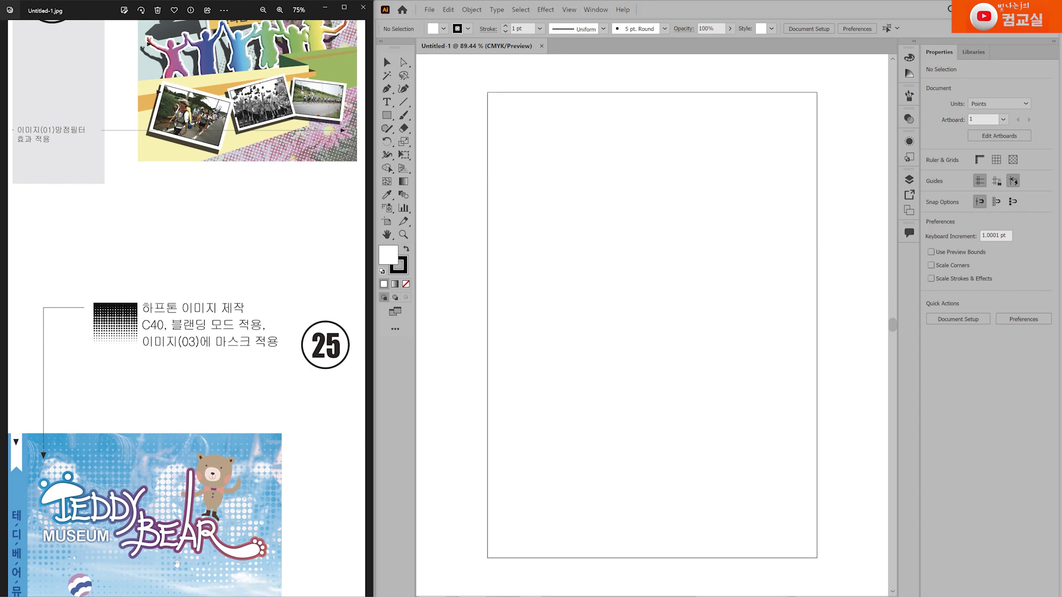
scroll(277, 204, up, 2)
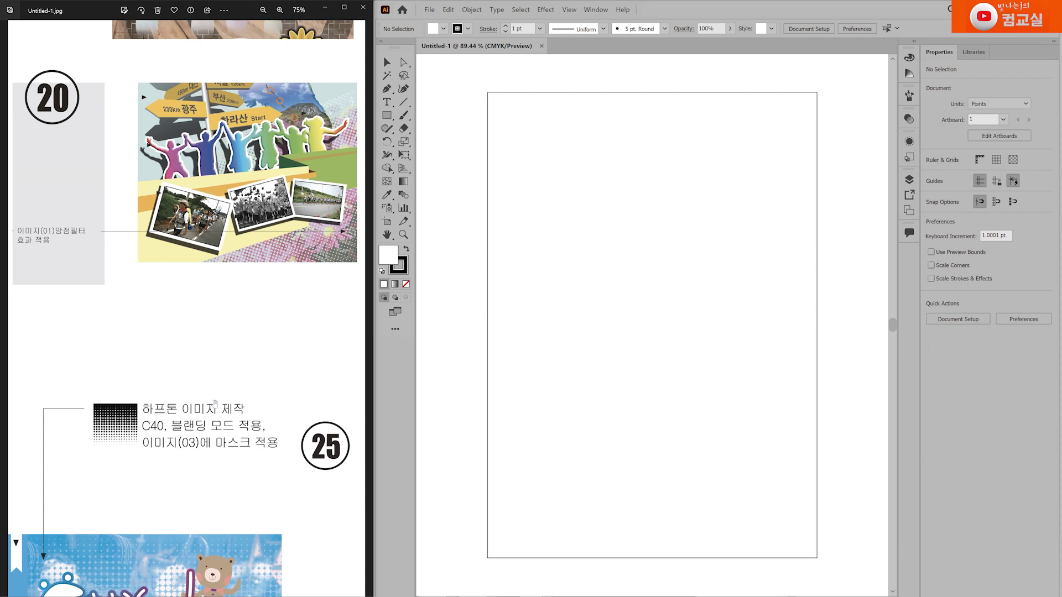
scroll(215, 406, down, 3)
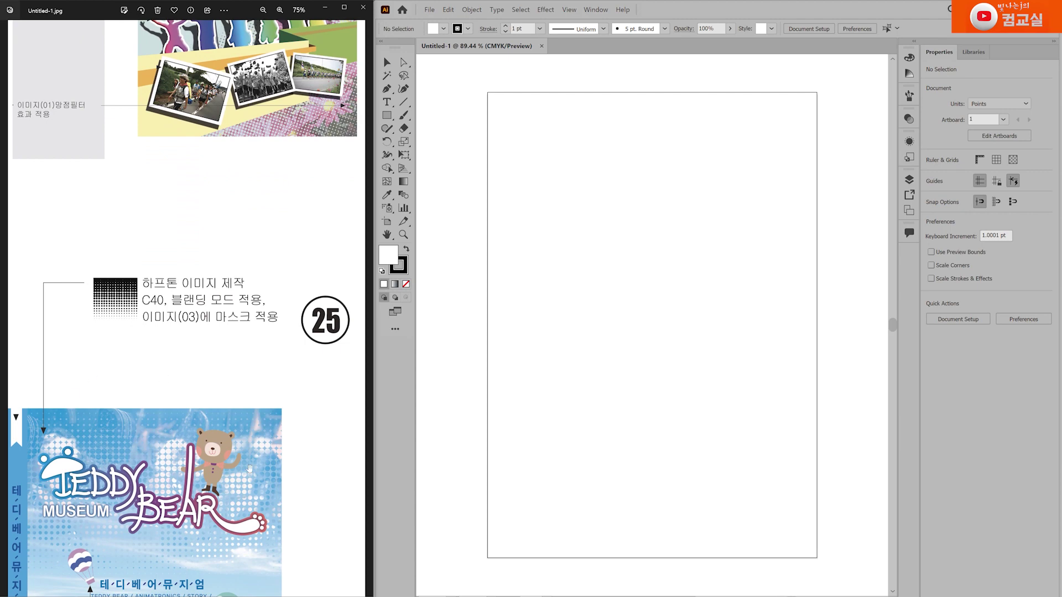
scroll(269, 210, up, 3)
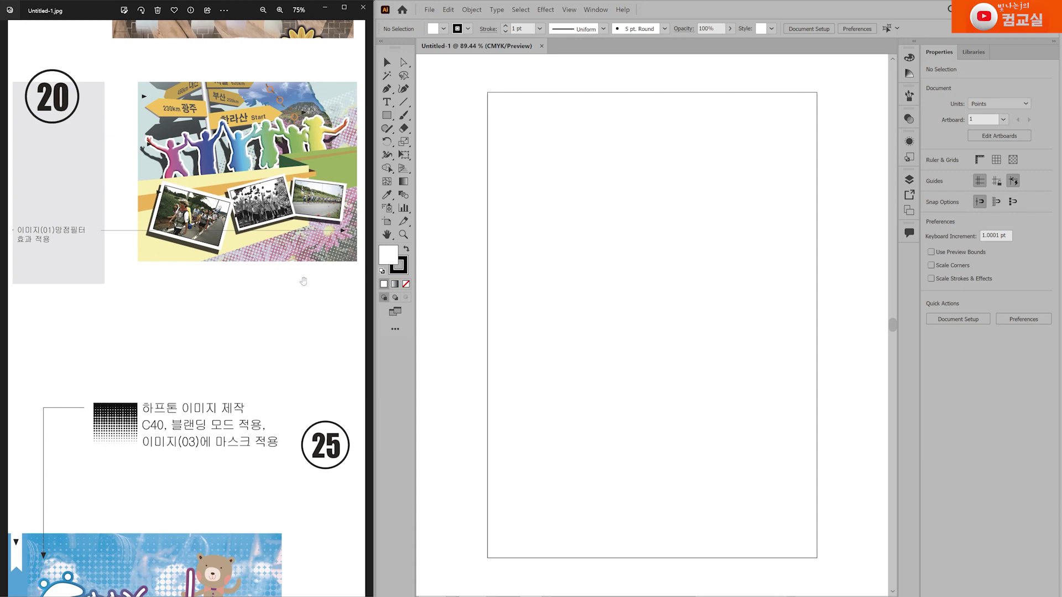
Bring up the Illustrator document's swatches and symbols and arrange them apart from each other over the artboard.
click(596, 11)
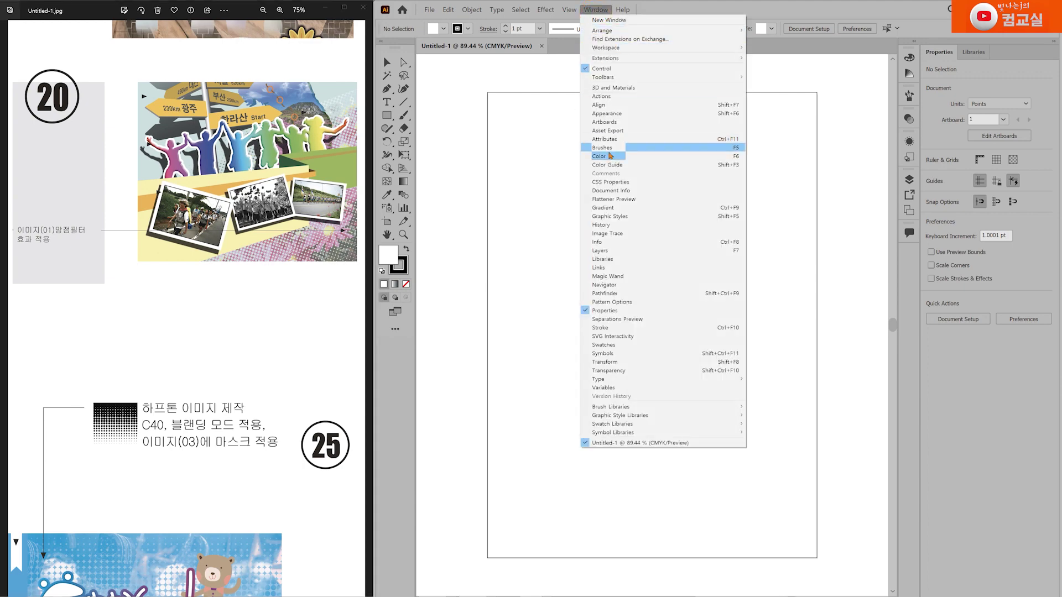
click(625, 345)
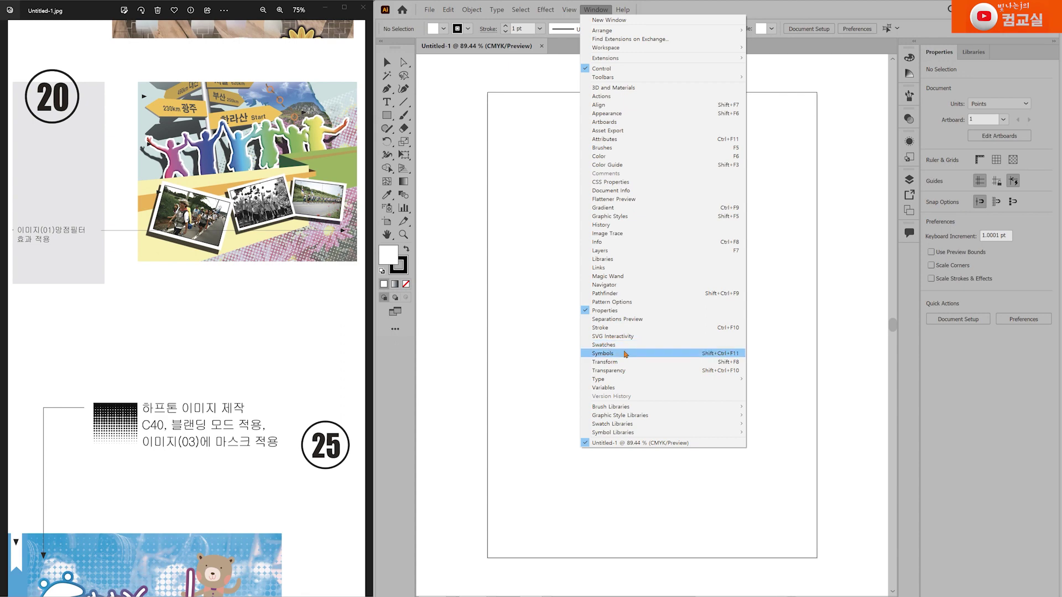
click(603, 11)
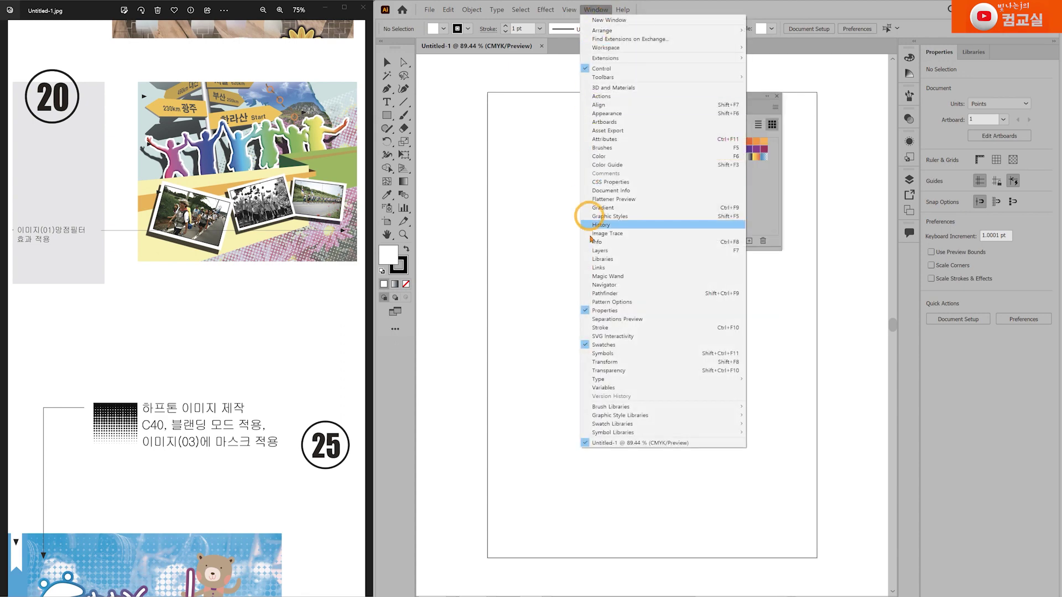
click(609, 355)
drag(679, 108, 536, 98)
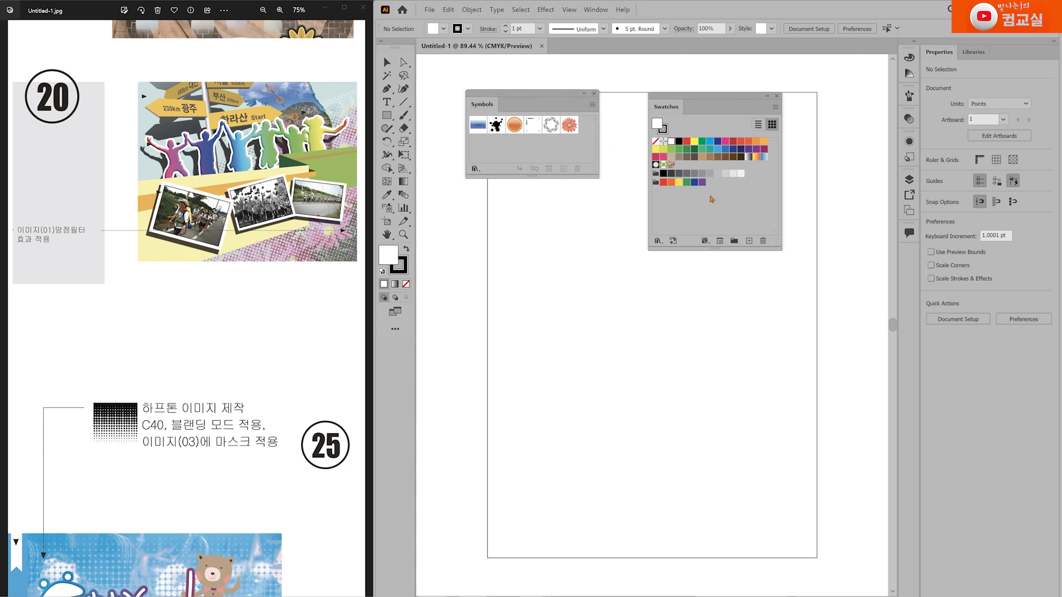
drag(690, 107, 795, 69)
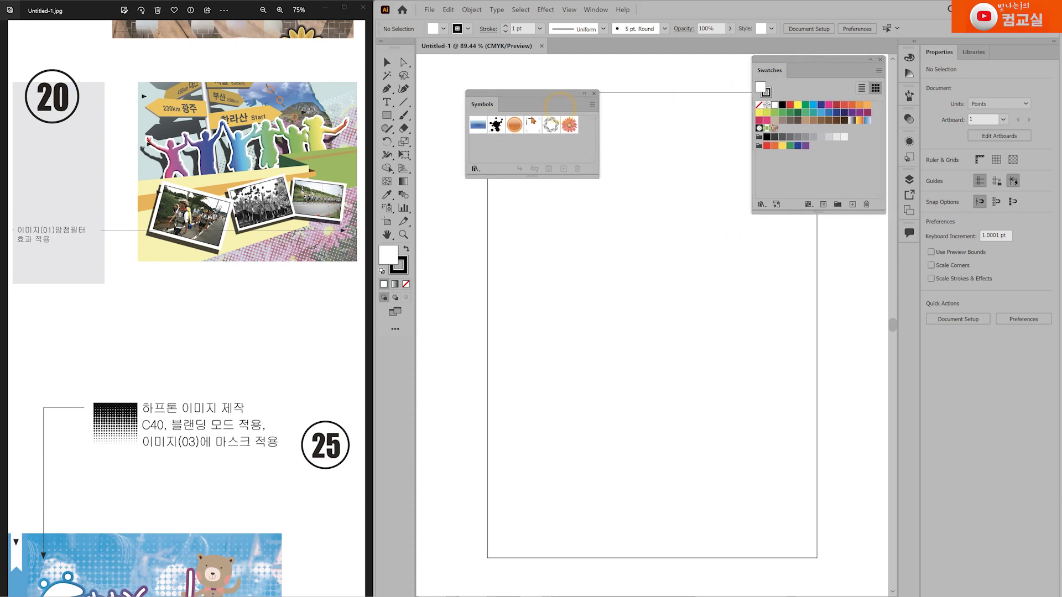
Load the Dot Pattern Vector Pack symbol library and position it directly below the document's symbols.
click(474, 169)
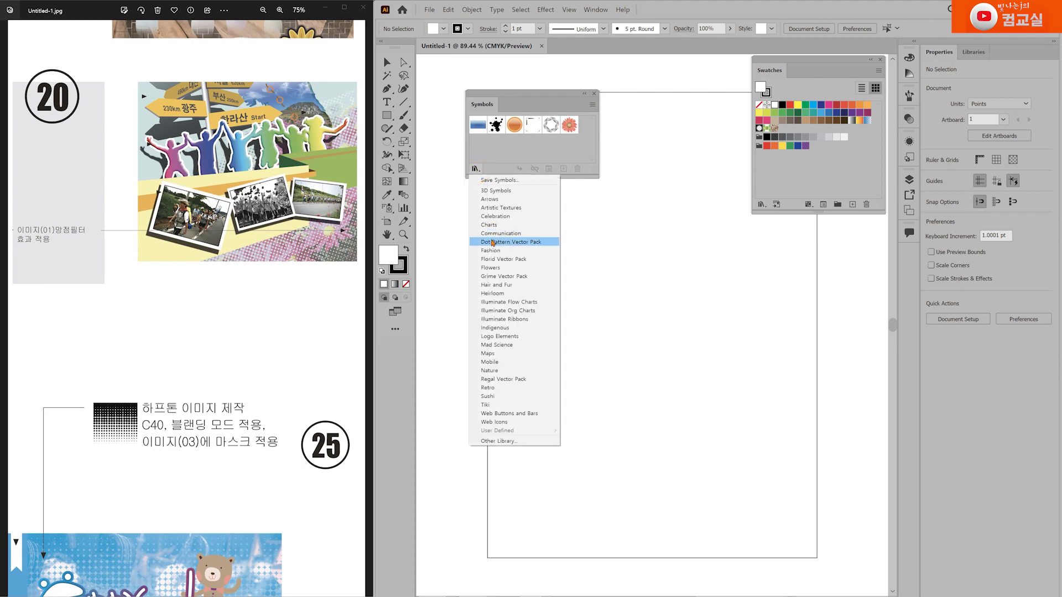
click(531, 247)
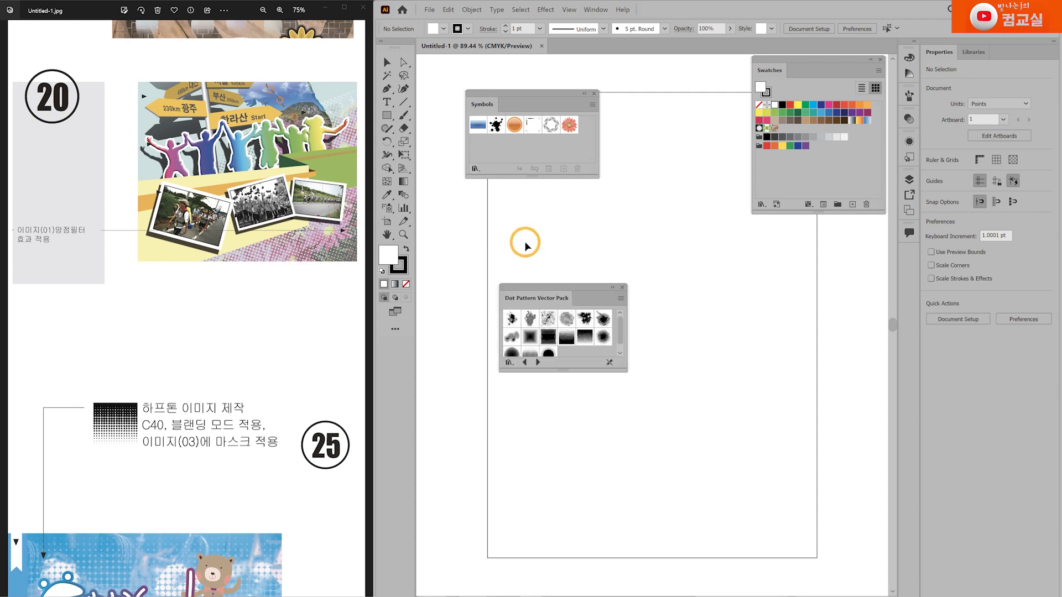
drag(586, 289, 546, 183)
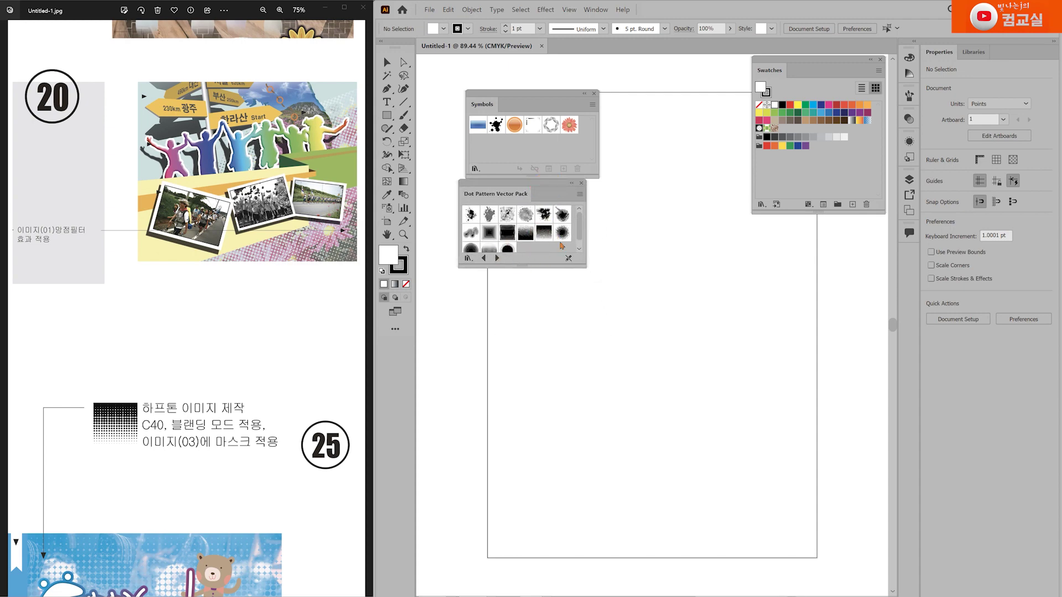
click(580, 194)
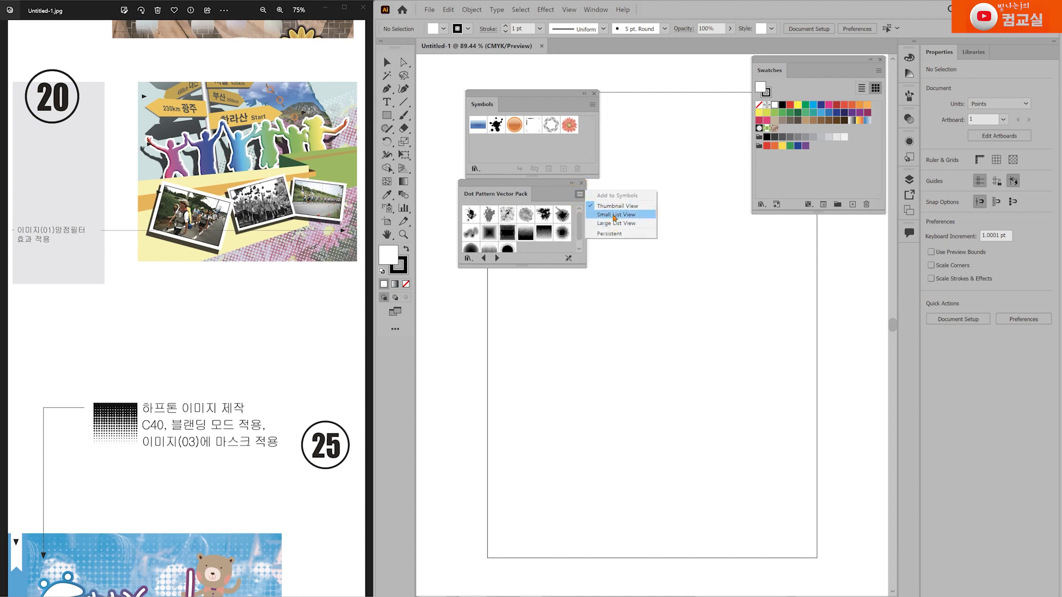
click(549, 256)
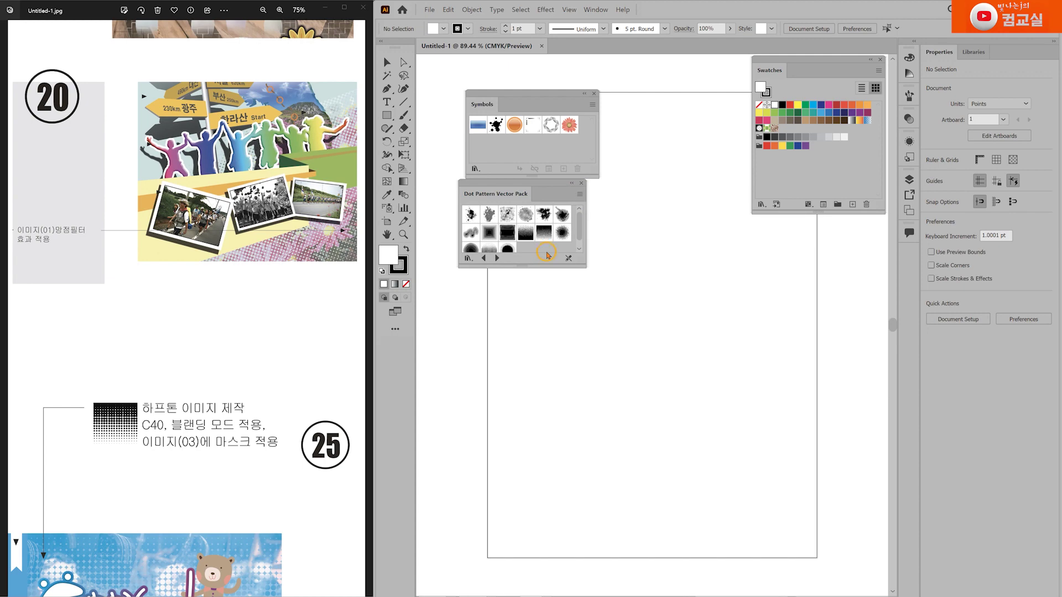
Place three Dot Pattern Vector Pack symbols on the artboard: the square dot pattern, the horizontal-line pattern and the vertically fading halftone.
click(490, 233)
drag(492, 238, 696, 239)
drag(529, 237, 485, 339)
drag(530, 231, 690, 405)
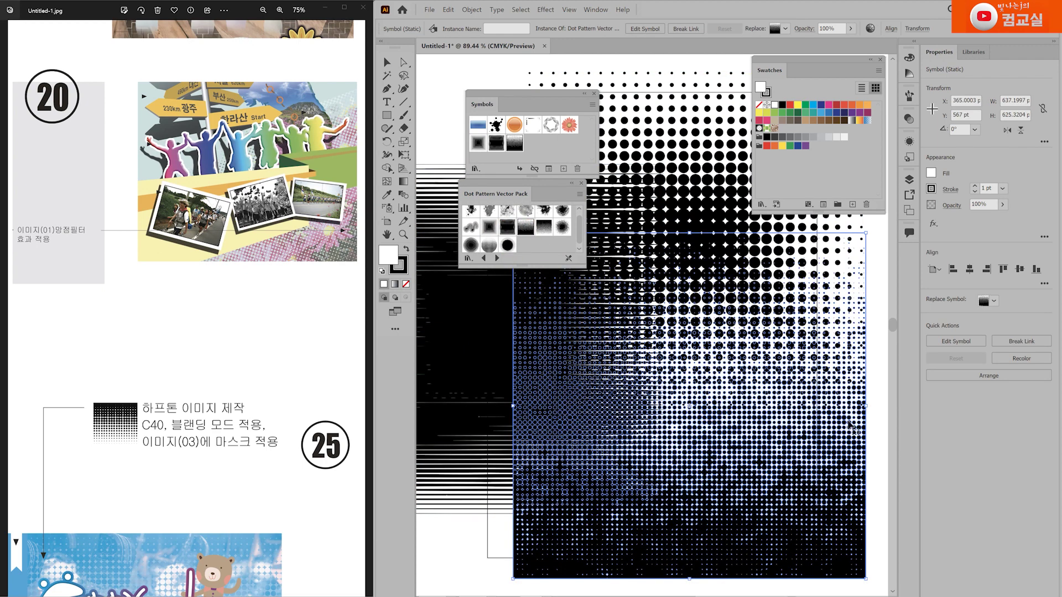
Undo the placement of the three dot pattern symbols on the artboard.
key(ctrl+z)
key(ctrl+z)
key(ctrl+z)
Place the Dot Pattern Vector Pack's circular halftone that fades toward its upper edge on the artboard, and close the symbol library.
click(492, 246)
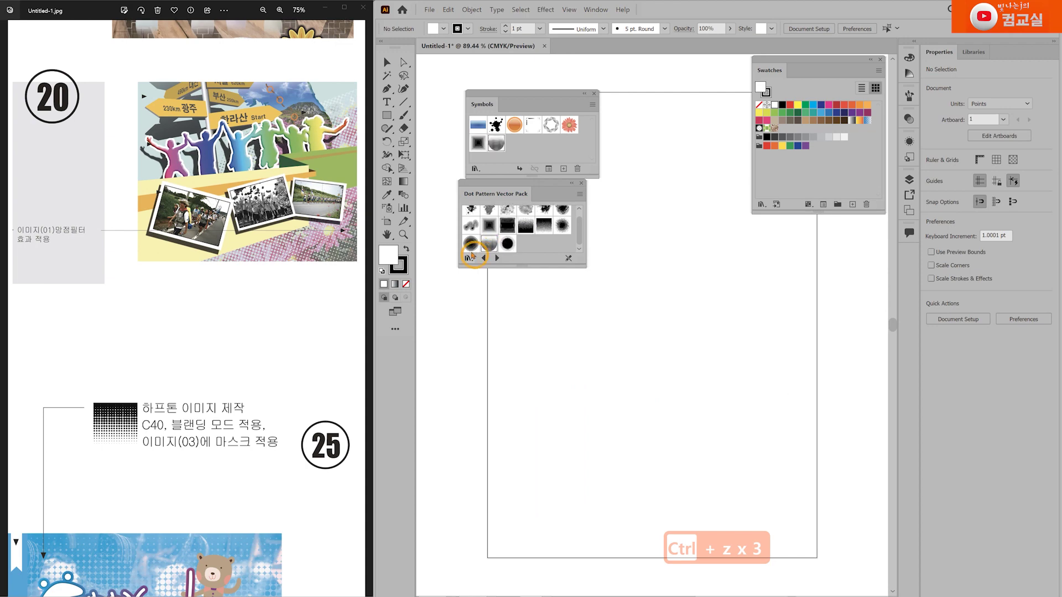
drag(492, 246, 646, 326)
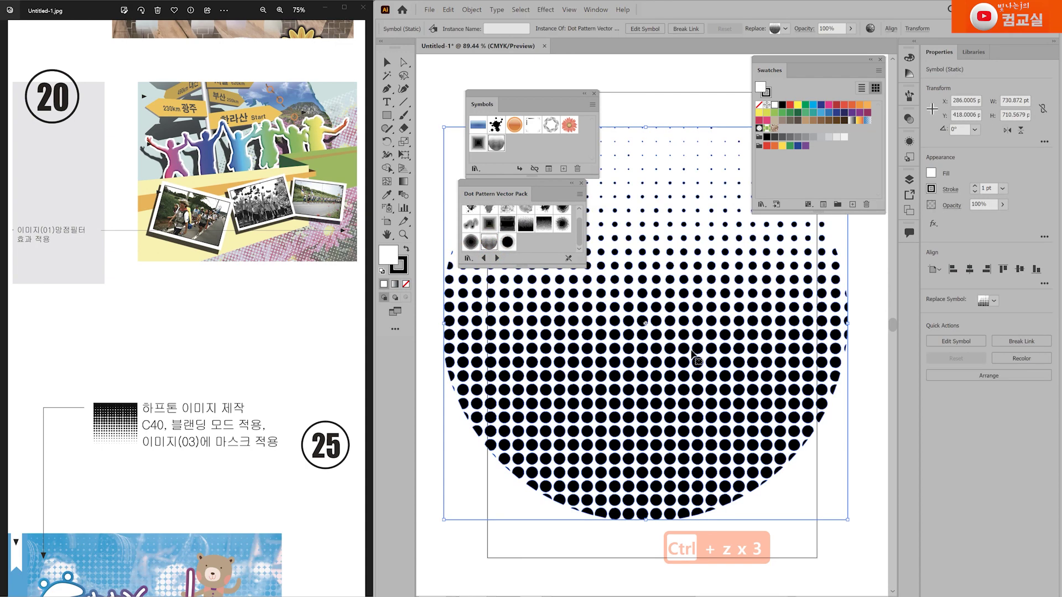
click(581, 183)
click(616, 317)
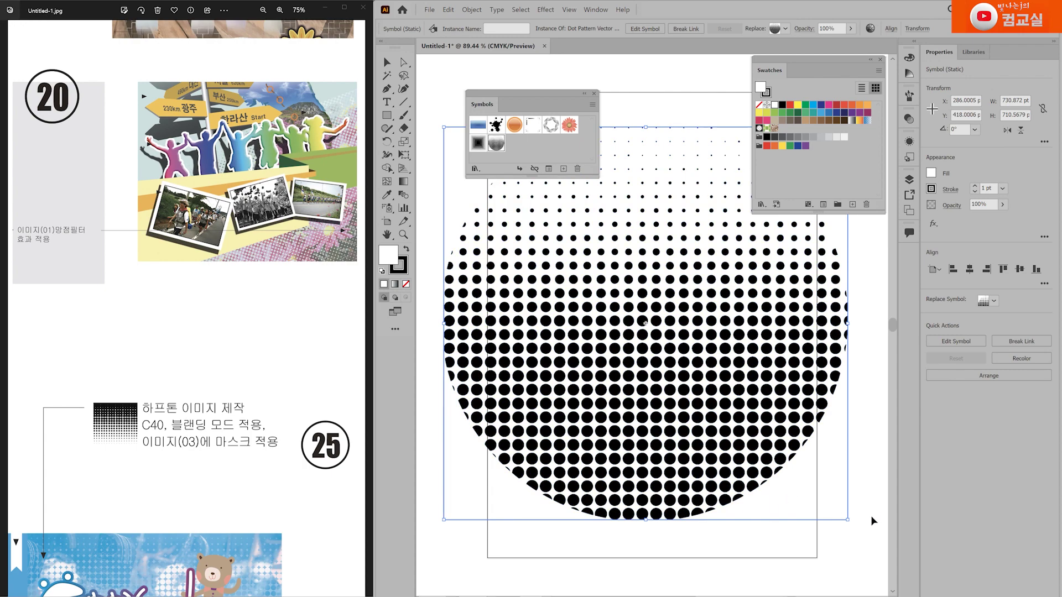
Scale the circular halftone proportionally to about 386 by 376 pt, reposition it on the artboard, and break its link to the symbol.
drag(850, 523, 659, 340)
drag(580, 198, 648, 281)
right_click(645, 283)
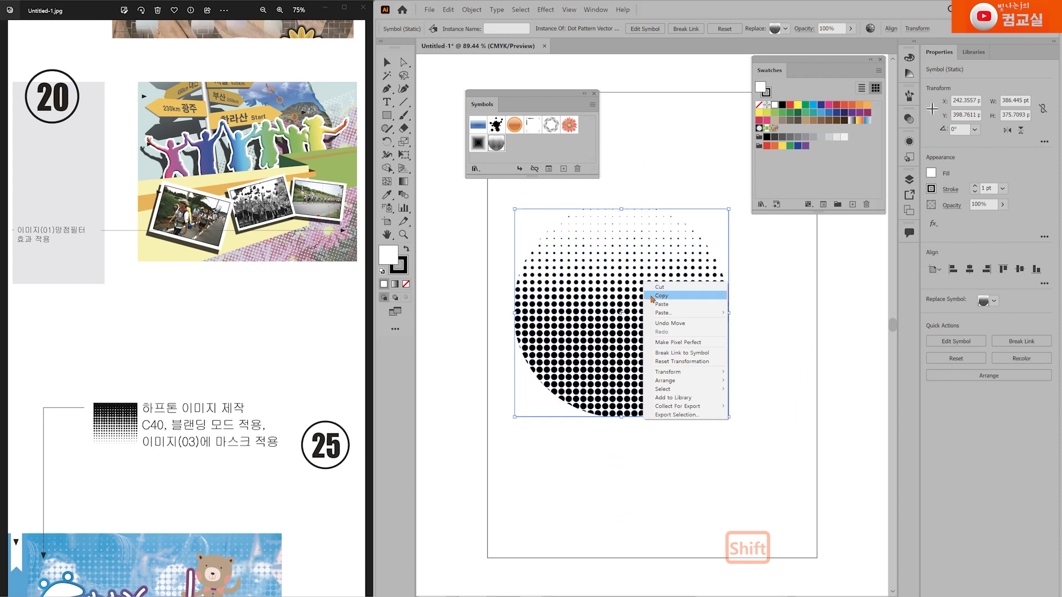
click(681, 353)
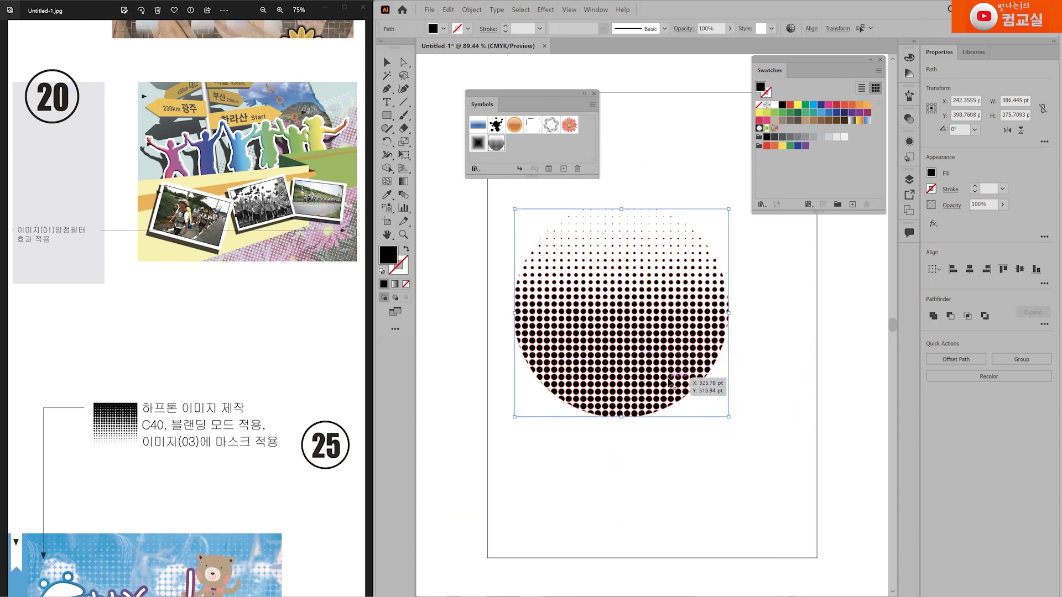
Directly select and delete the dots along the circle's lower, right and left curved parts, leaving a straight-sided vertical halftone strip.
click(404, 62)
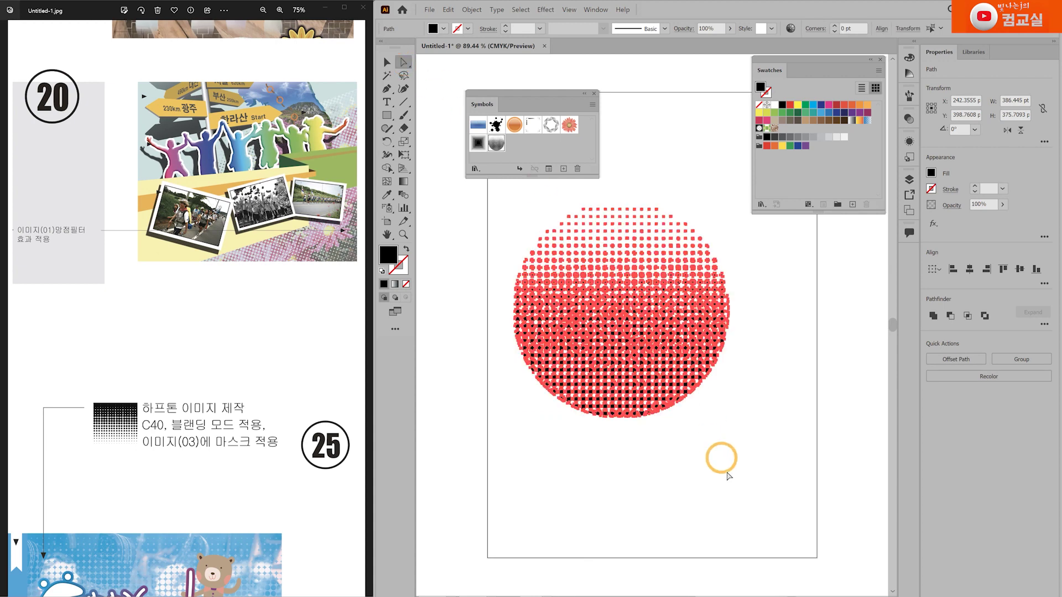
drag(763, 438, 500, 398)
key(Delete)
key(Delete)
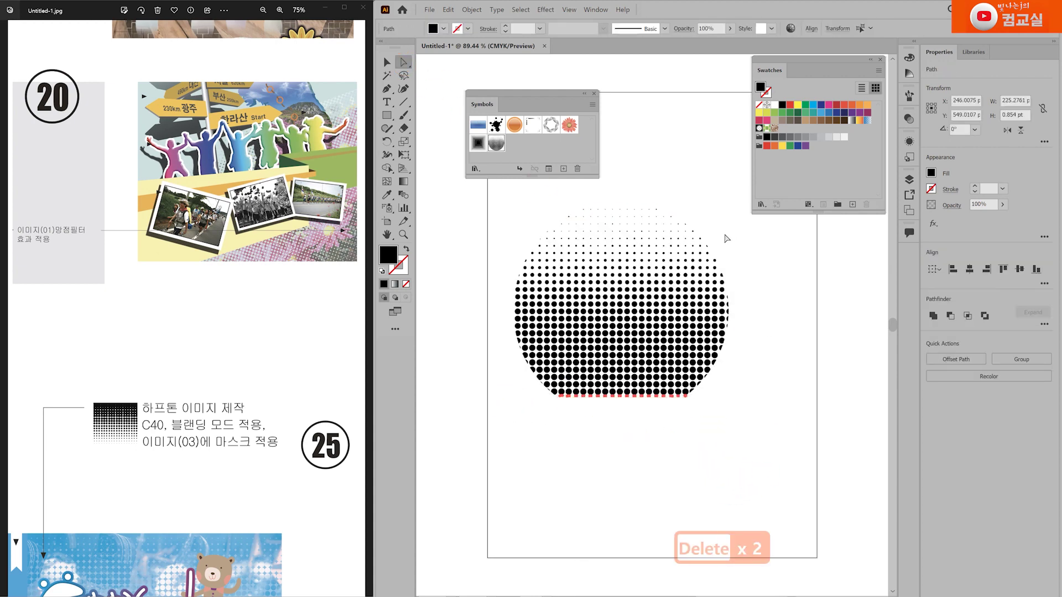
drag(672, 209, 761, 459)
key(Delete)
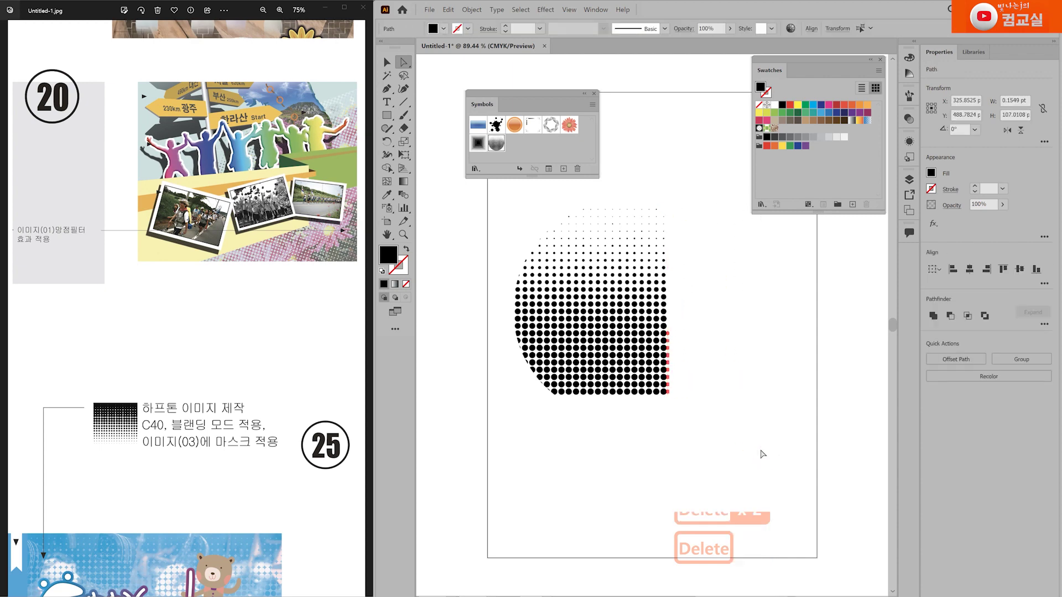
key(Delete)
key(Delete)
drag(500, 203, 572, 445)
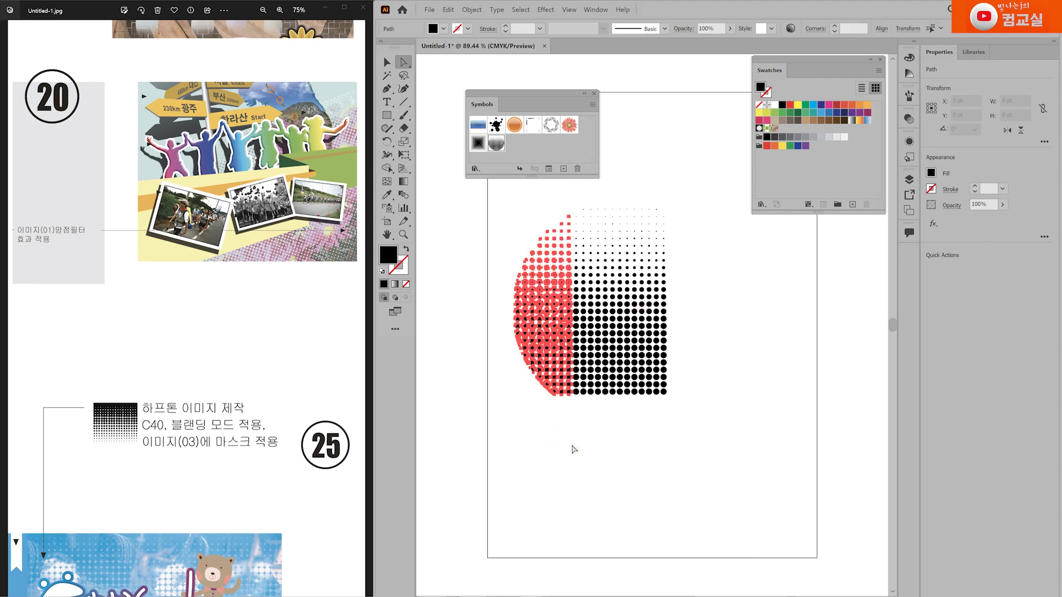
key(Delete)
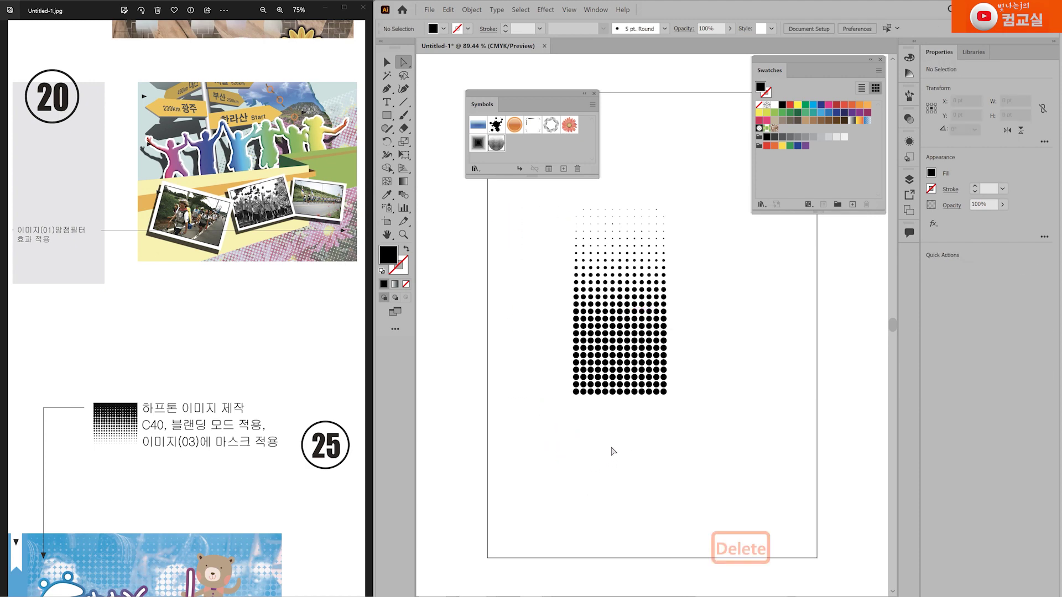
Move the whole halftone strip next to the artboard's left edge, undoing a first misplaced move.
click(387, 62)
drag(620, 354, 553, 371)
key(ctrl+z)
drag(577, 237, 560, 336)
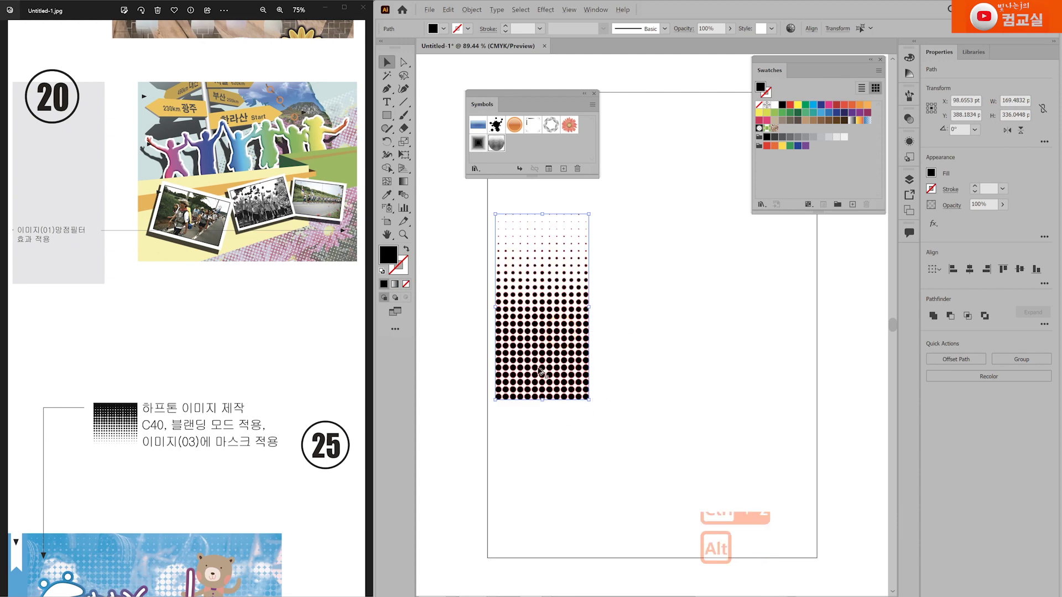
Duplicate the halftone strip directly to its right in line with the dot grid, and repeat the duplication three times.
drag(548, 372, 633, 383)
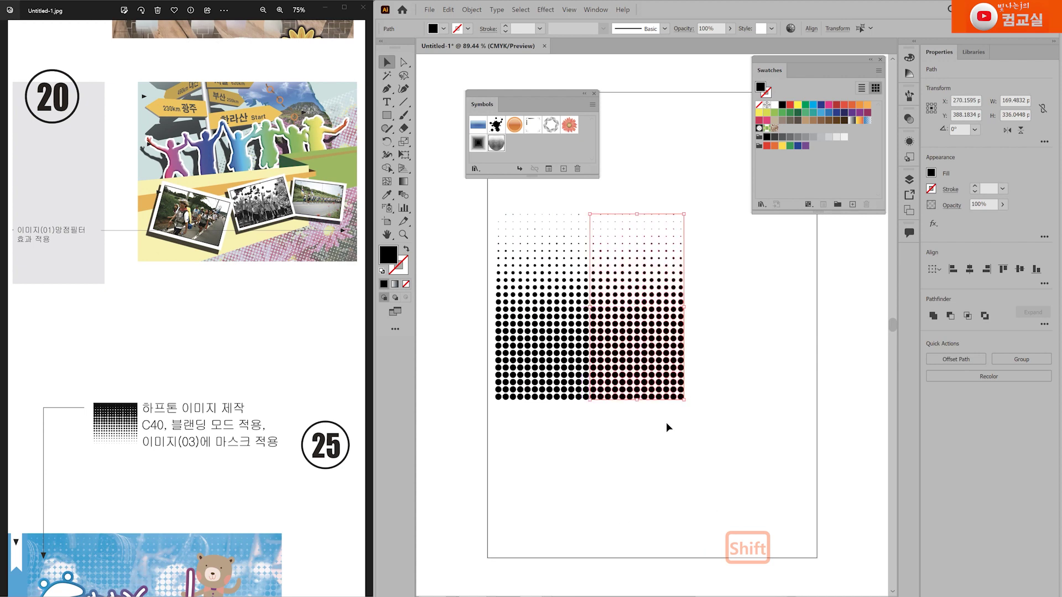
key(ctrl+d)
key(ctrl+d)
key(ctrl+d)
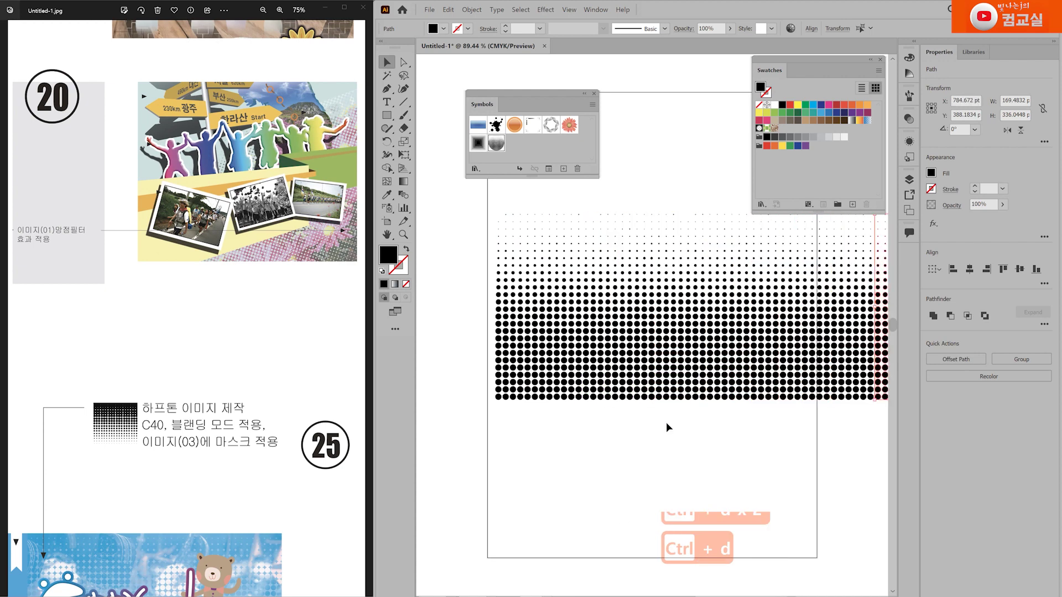
drag(749, 443, 649, 450)
click(403, 234)
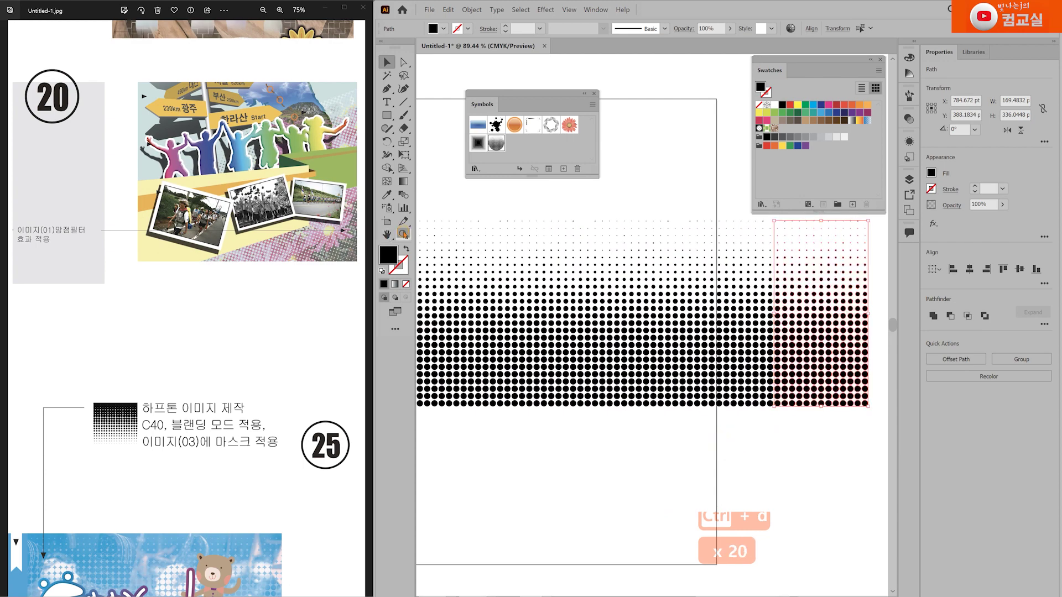
alt+click(545, 274)
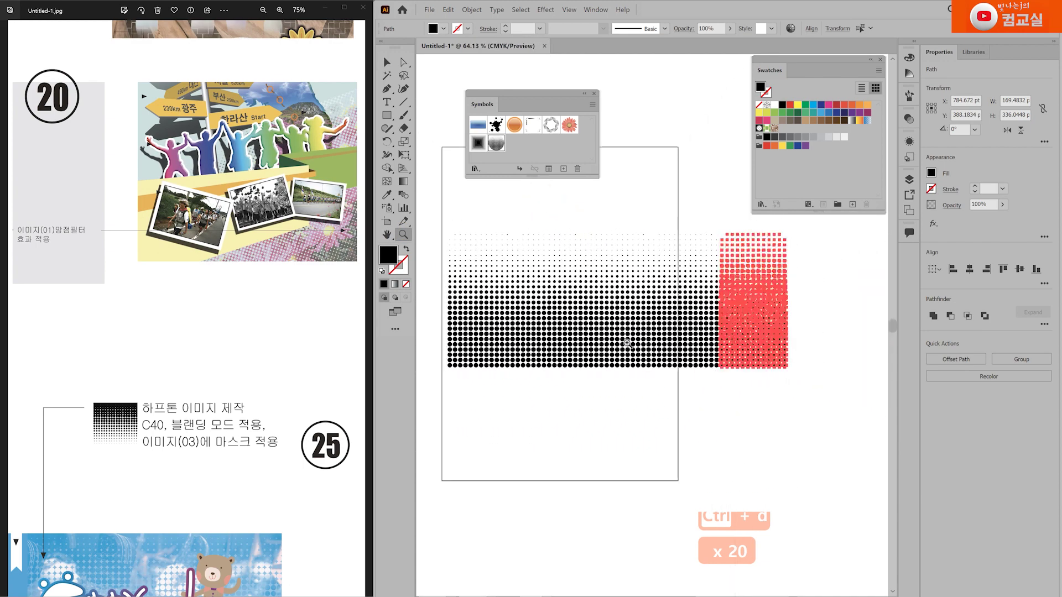
Select the whole halftone dot pattern, rotate it to a steep diagonal and move it over the artboard's lower right corner.
key(v)
drag(849, 431, 690, 332)
drag(792, 228, 557, 456)
drag(636, 239, 629, 338)
scroll(764, 465, down, 3)
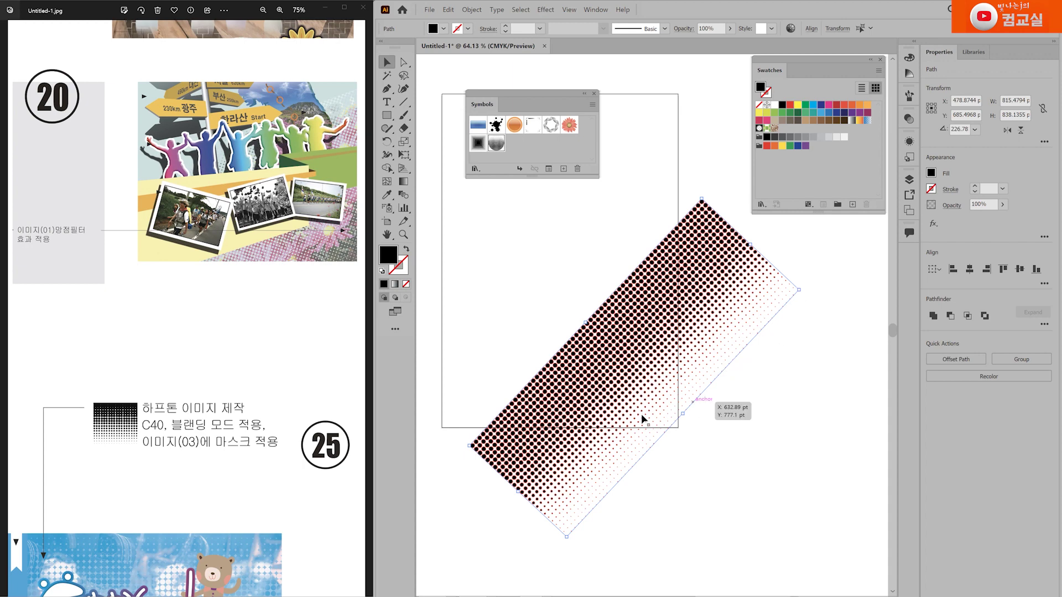
click(315, 240)
scroll(314, 239, up, 2)
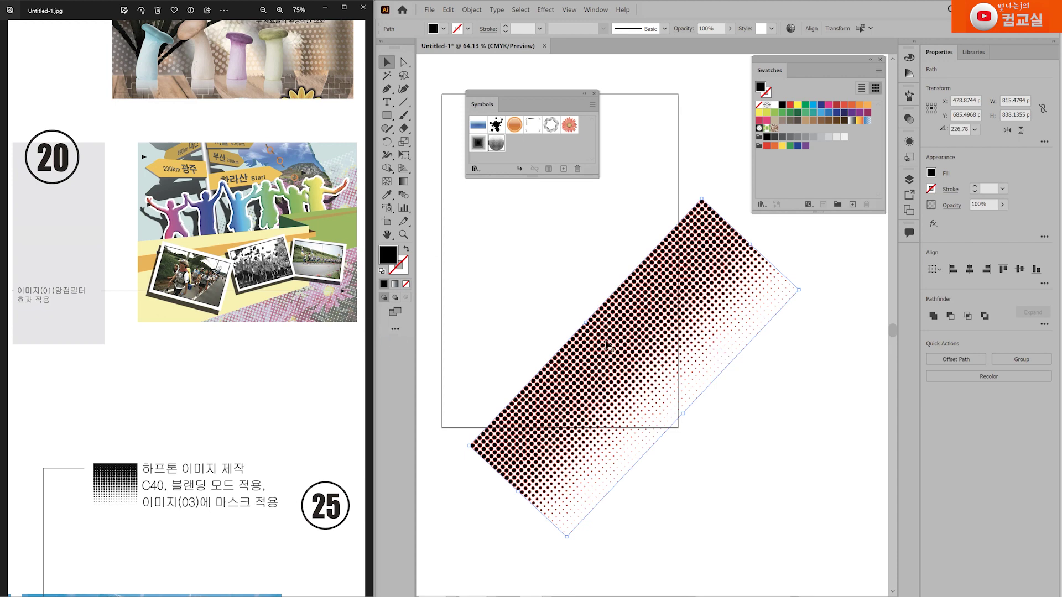
Delete the rotated halftone pattern so the artboard is empty, and close the Symbols library.
key(Delete)
click(233, 331)
click(575, 290)
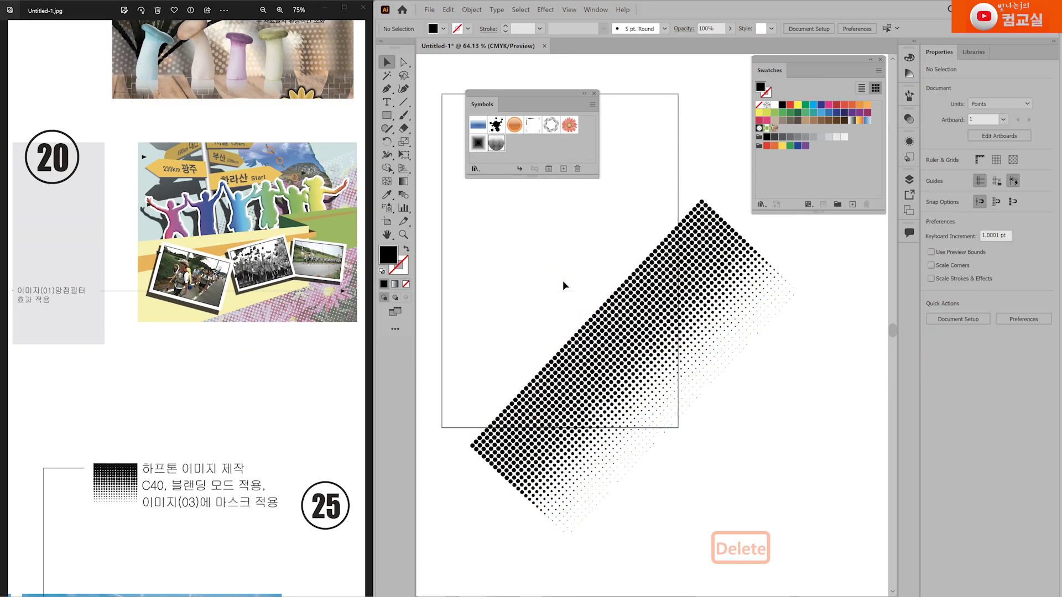
key(ctrl+z)
key(Delete)
key(Delete)
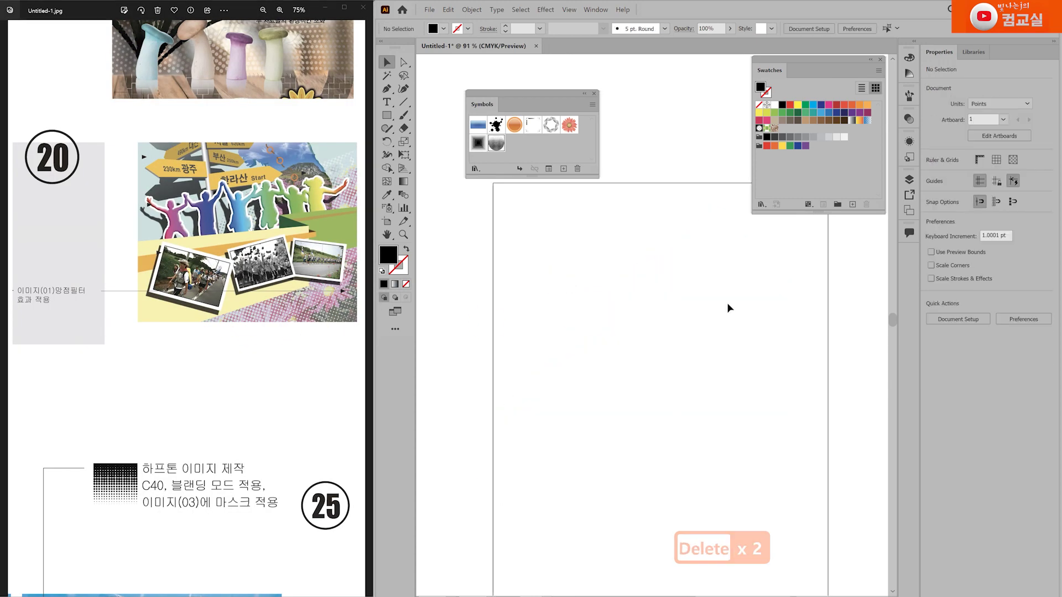
drag(728, 316, 701, 309)
click(594, 94)
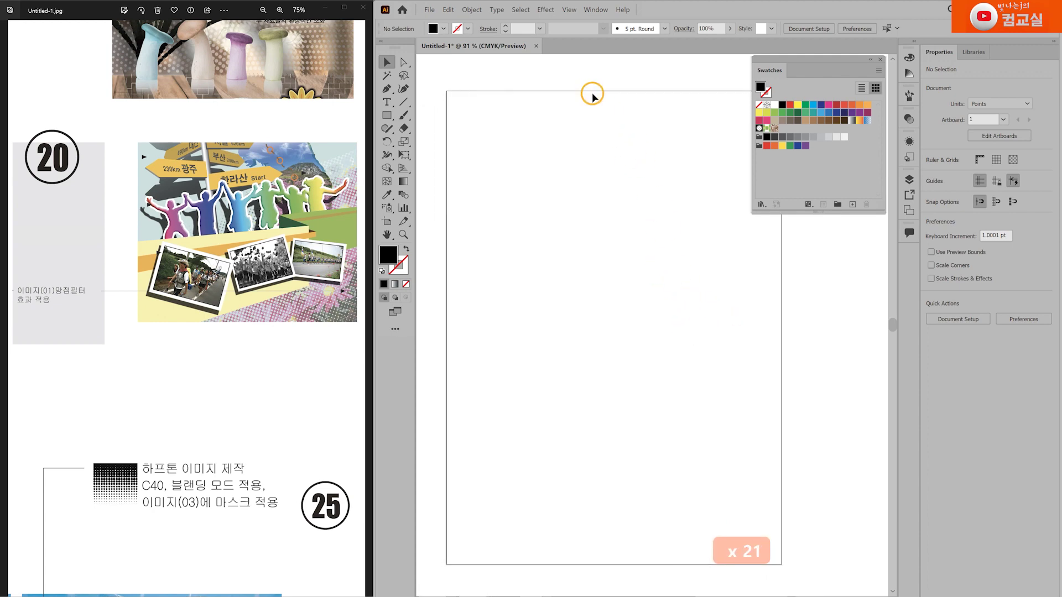
Open the Basic Graphics_Dots pattern swatch library and place it beside the upper edge of the artboard.
drag(808, 67, 797, 70)
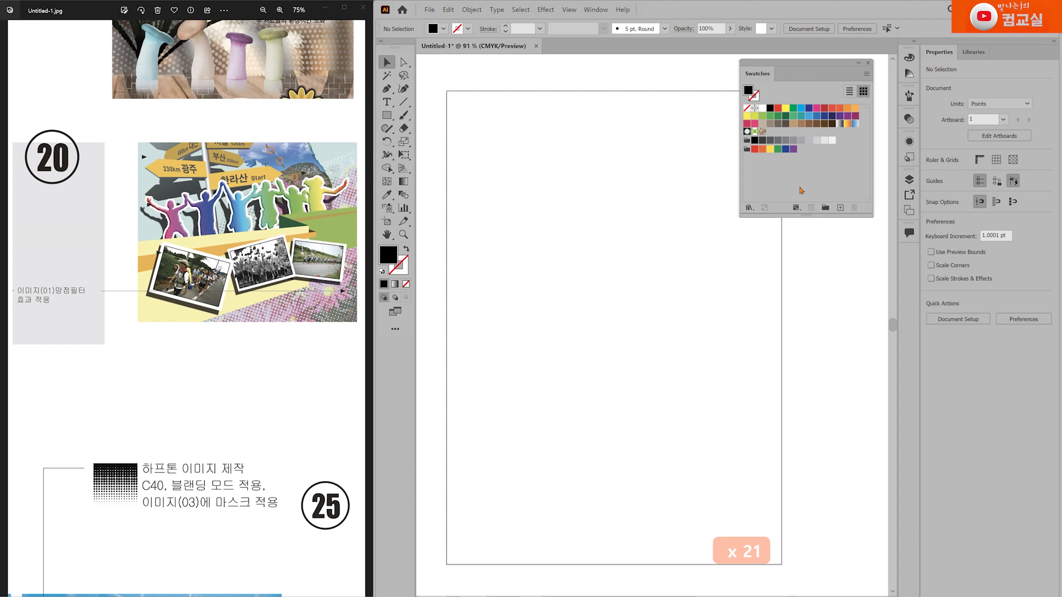
click(750, 209)
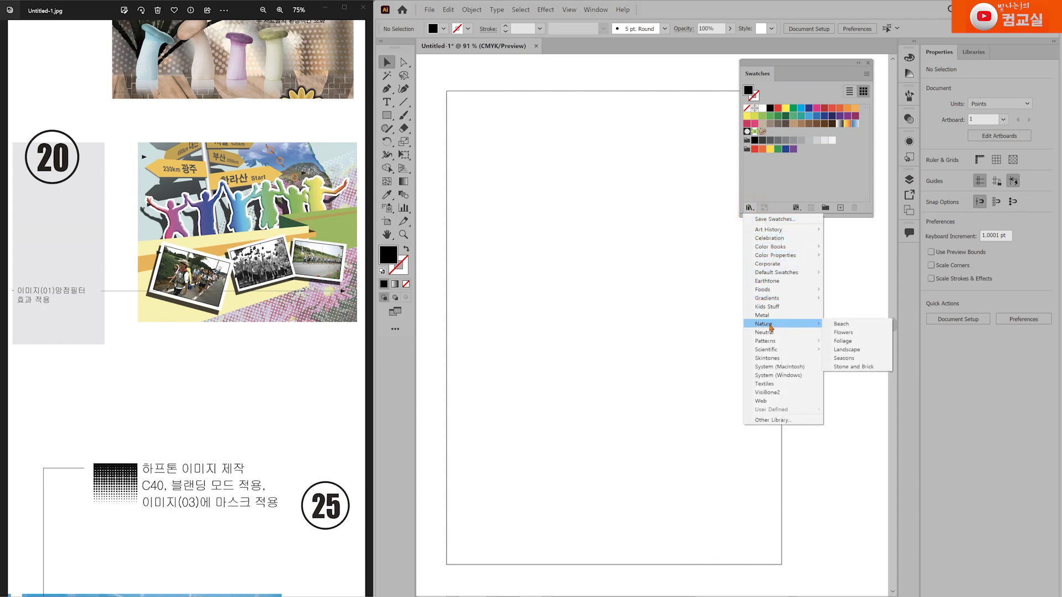
mouse_move(773, 342)
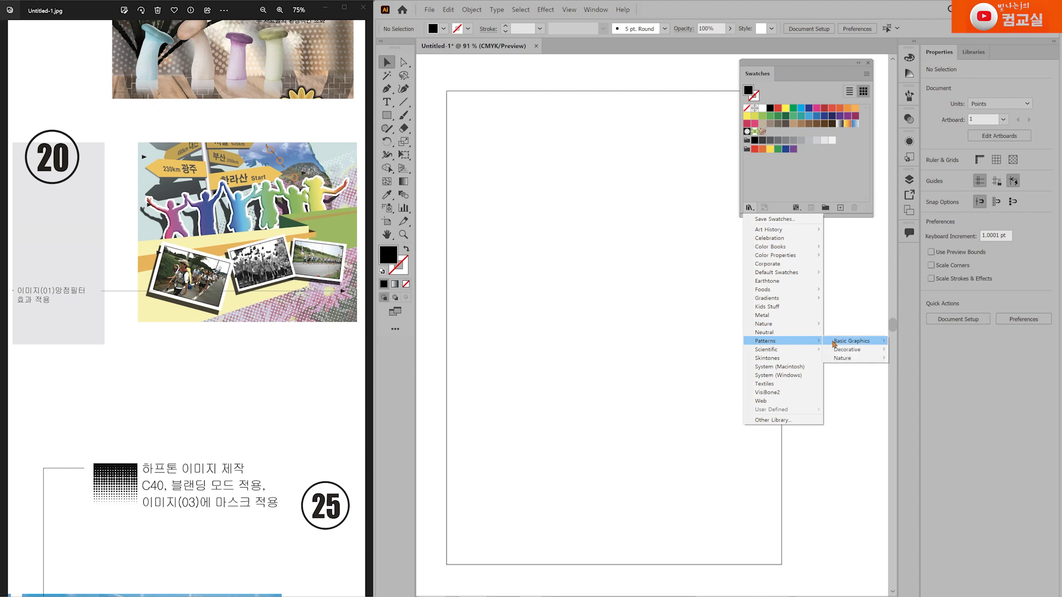
mouse_move(834, 344)
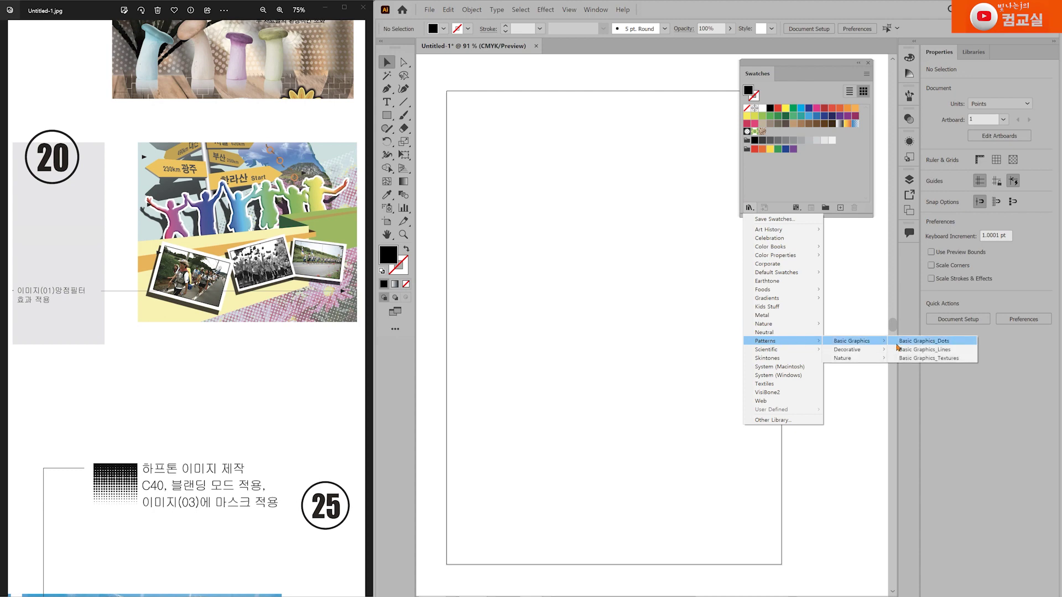
click(904, 343)
drag(566, 297, 597, 234)
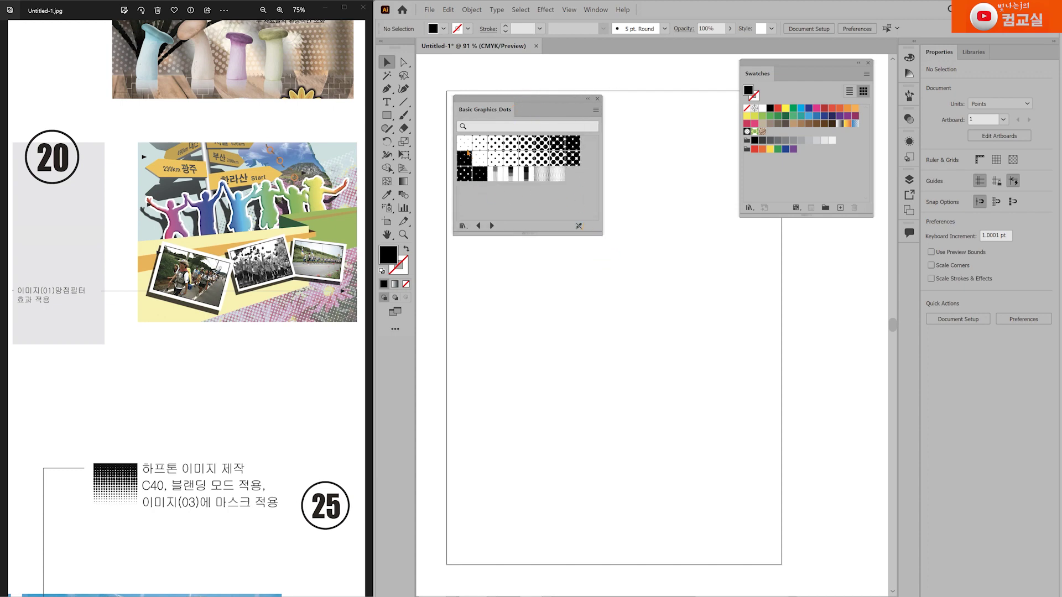
click(596, 110)
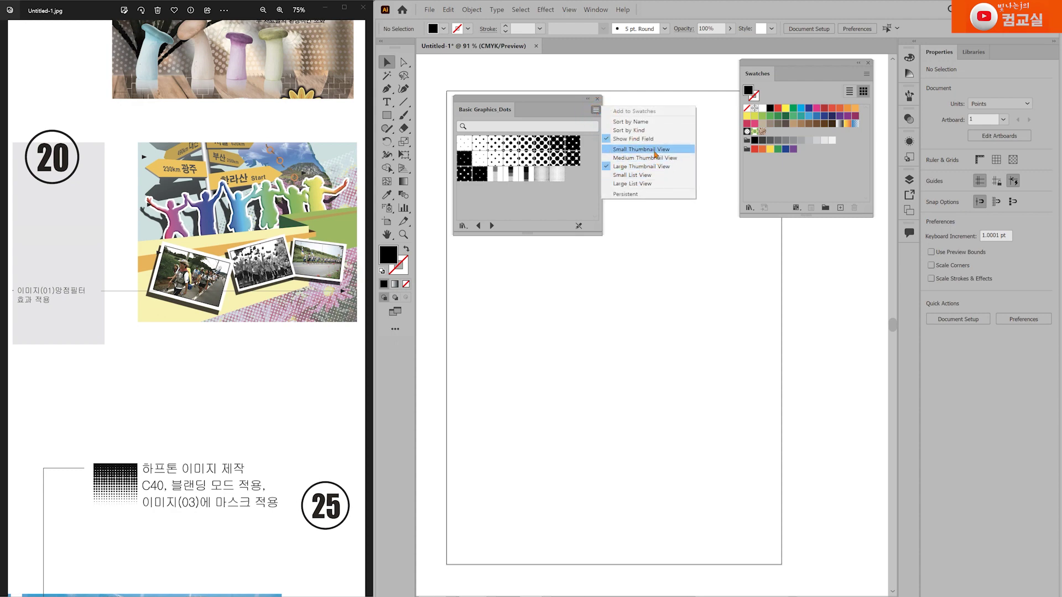
click(564, 202)
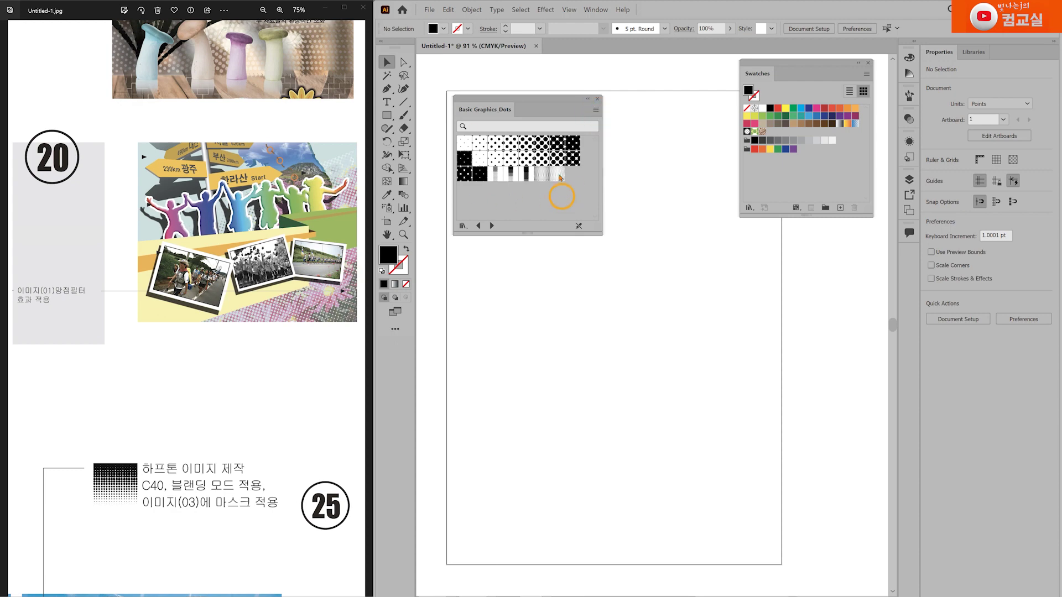
drag(534, 107, 518, 71)
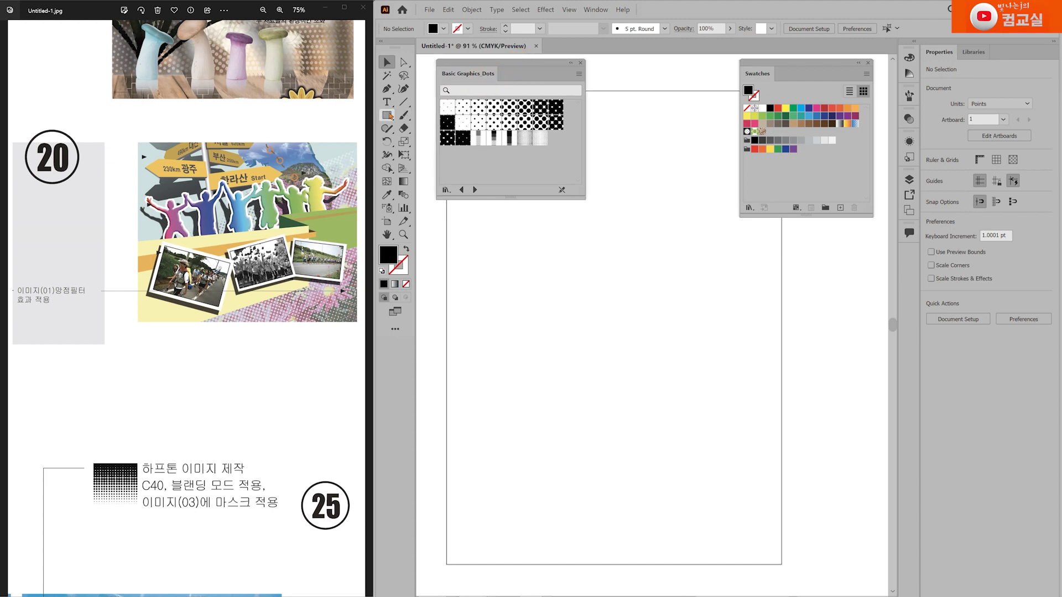
Draw a black square about 492 pt wide in the lower part of the artboard.
click(387, 115)
scroll(663, 340, down, 1)
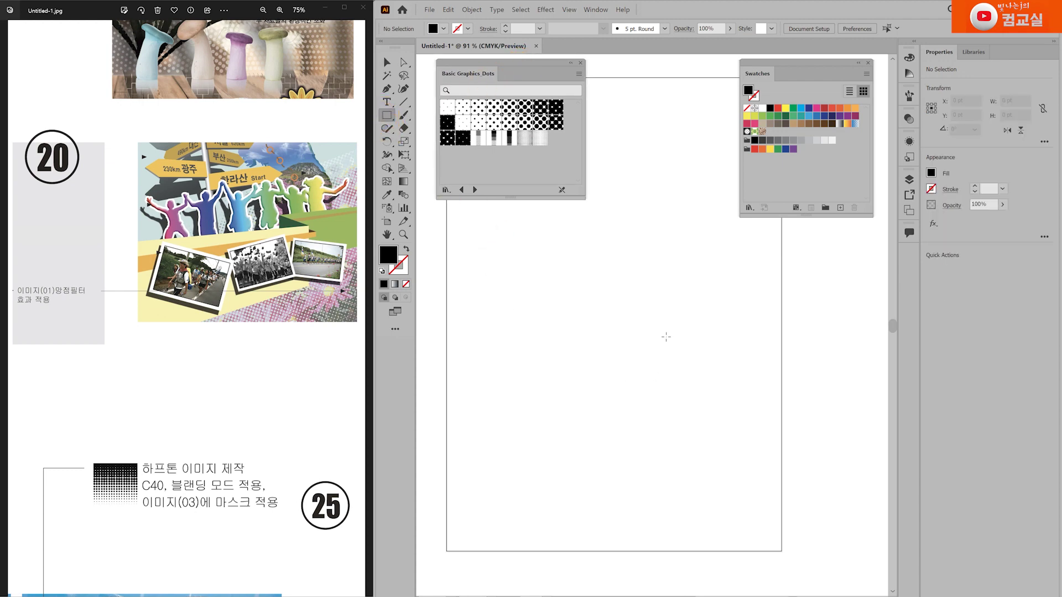
drag(774, 264, 622, 540)
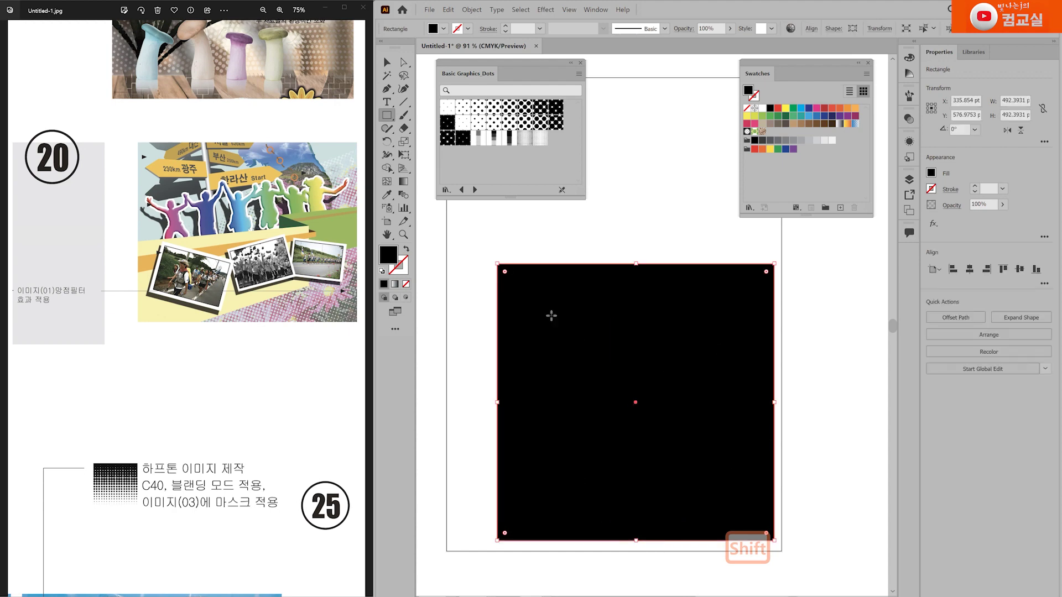
Try several dot swatches as the square's fill, ending with the graduated pattern that fades from large to small black dots, and compare it with the reference sheet.
click(463, 106)
click(479, 107)
click(509, 107)
click(525, 107)
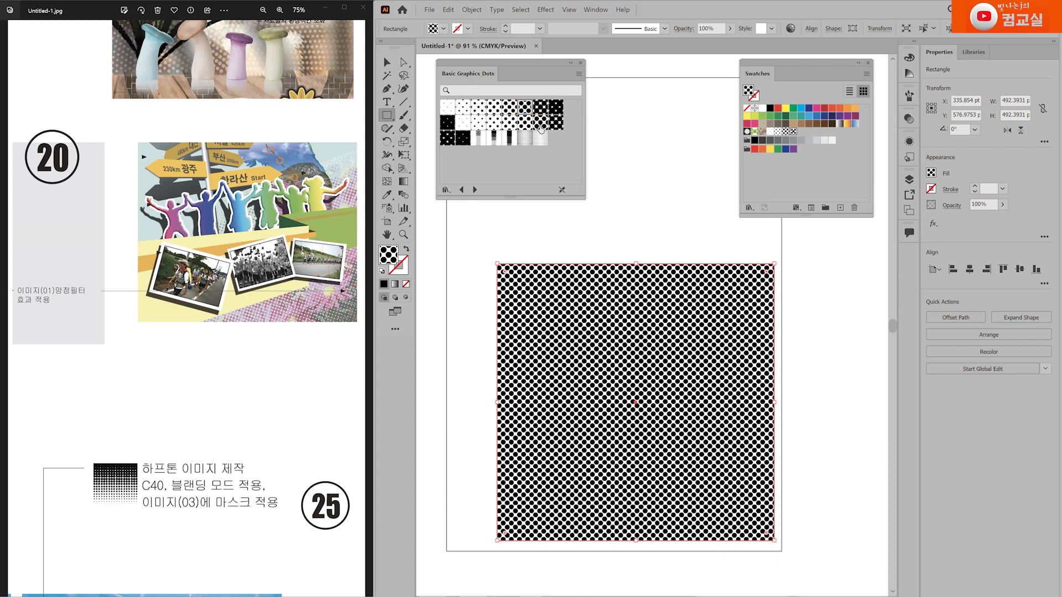
click(478, 139)
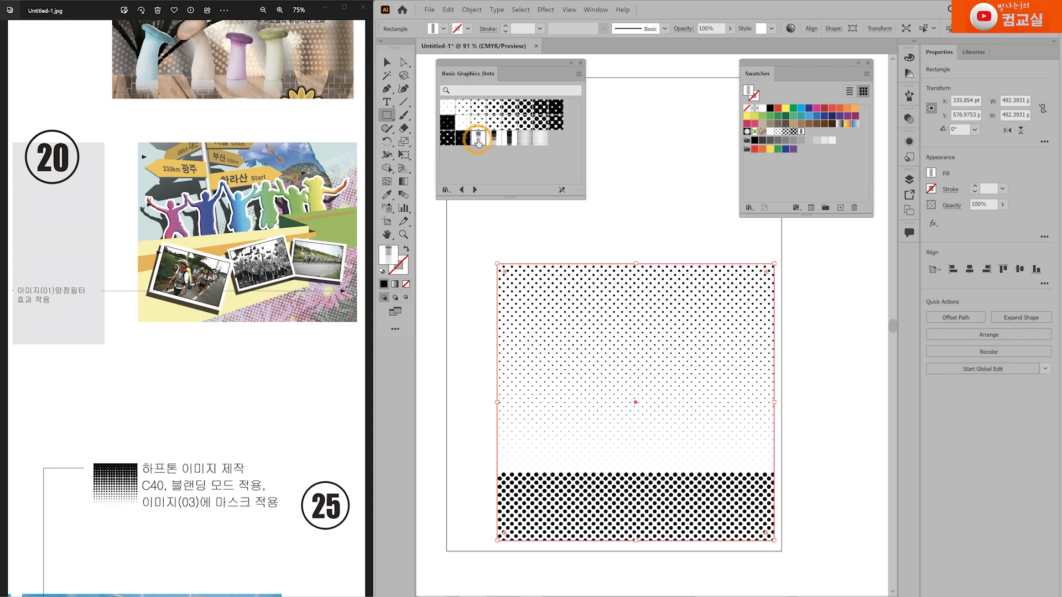
click(494, 137)
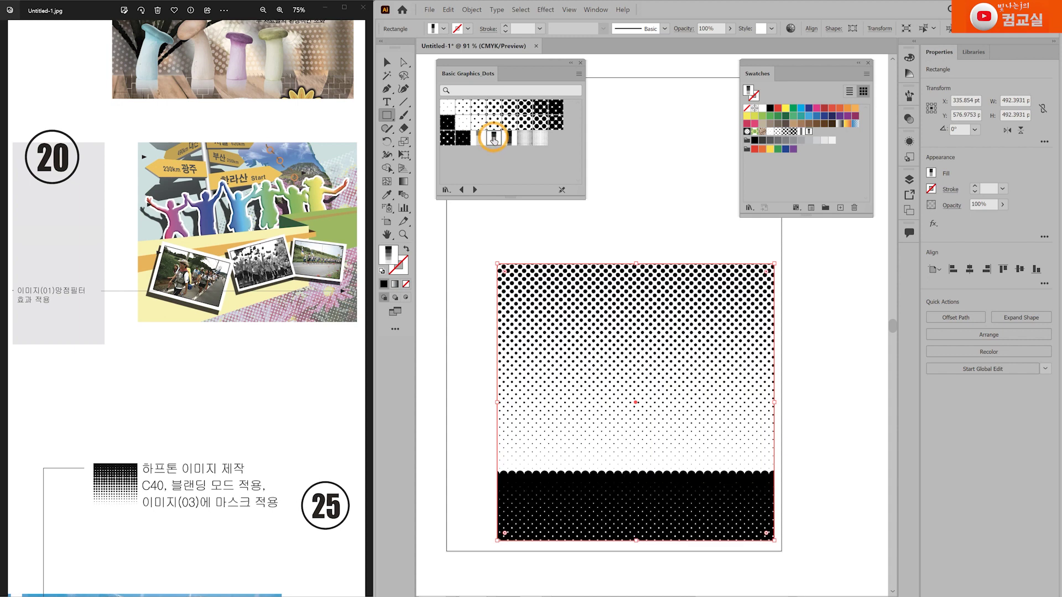
scroll(623, 357, down, 3)
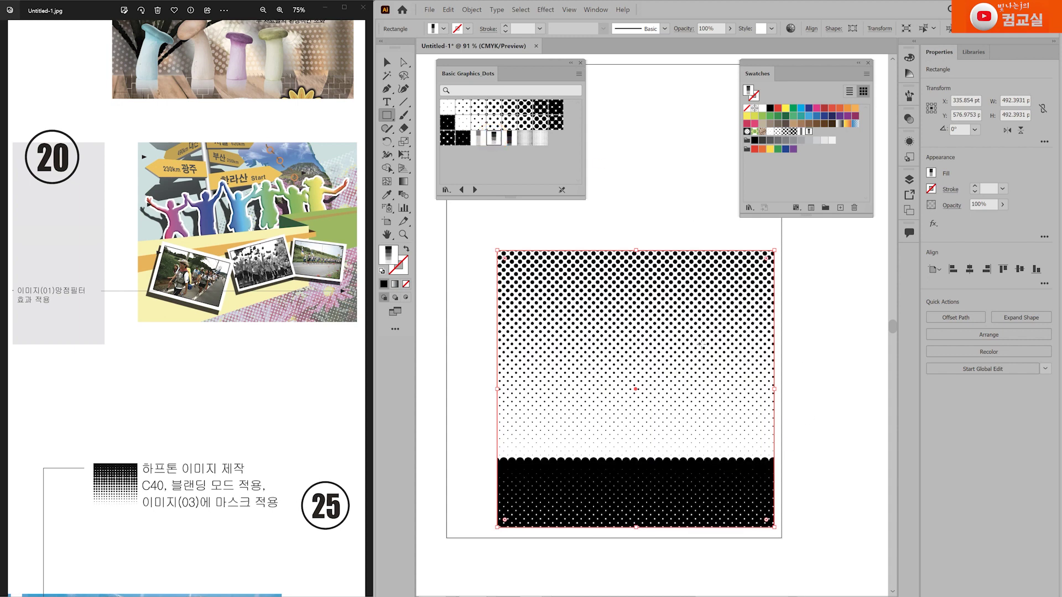
scroll(701, 356, up, 2)
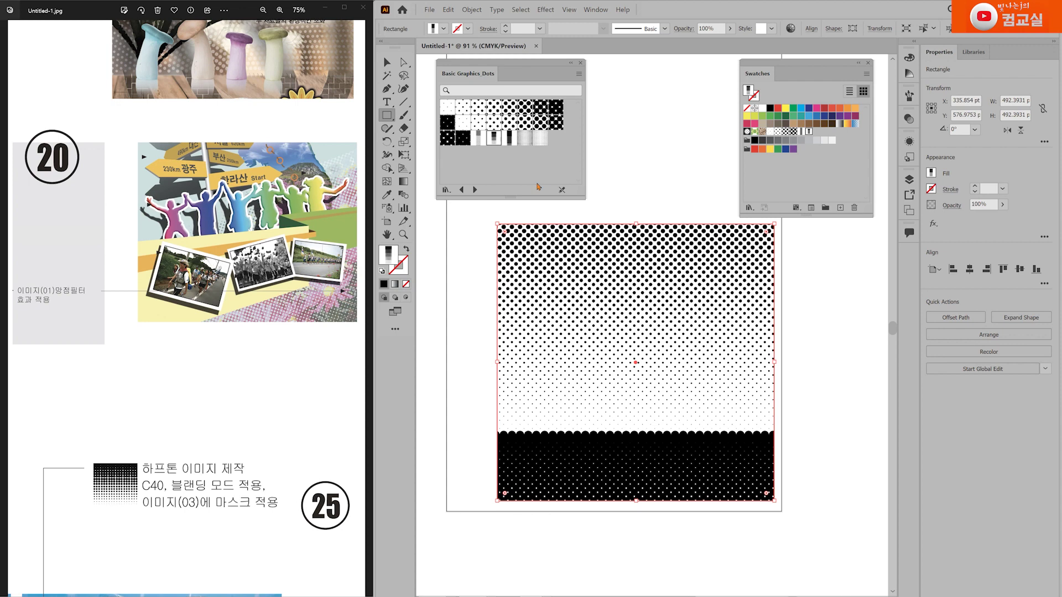
click(479, 138)
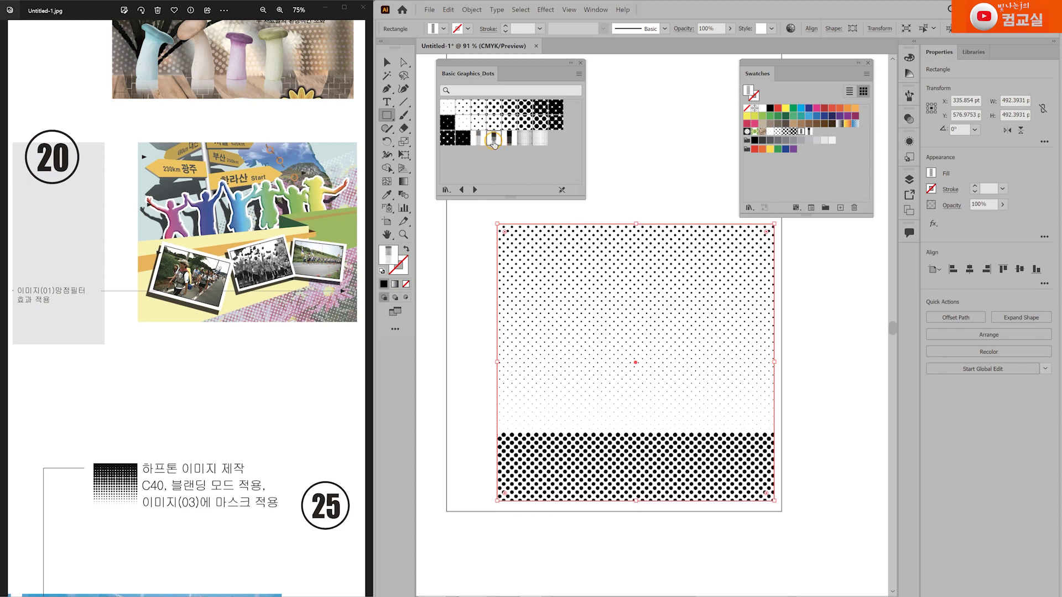
click(494, 140)
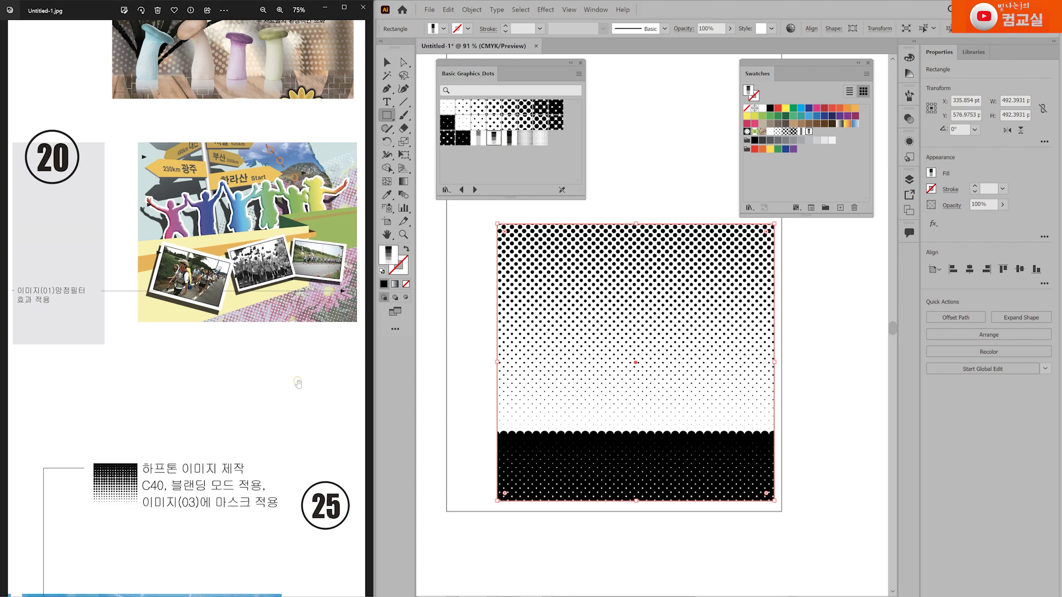
drag(297, 383, 297, 199)
click(444, 346)
click(611, 298)
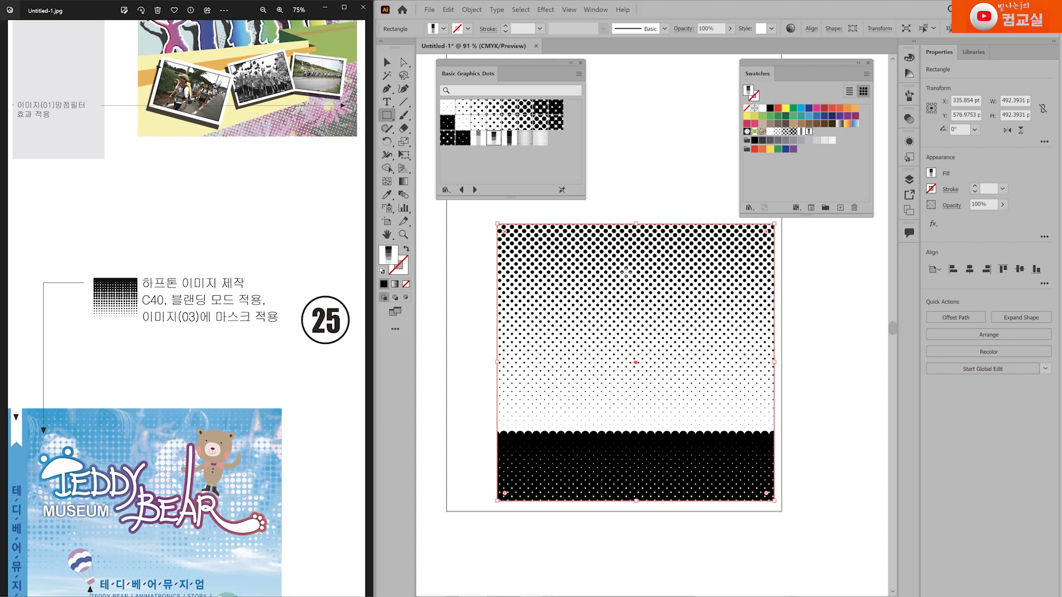
Set the Scale options for the square to transform only the pattern, not the object, and preview uniform scales of 120% and 50%.
click(406, 145)
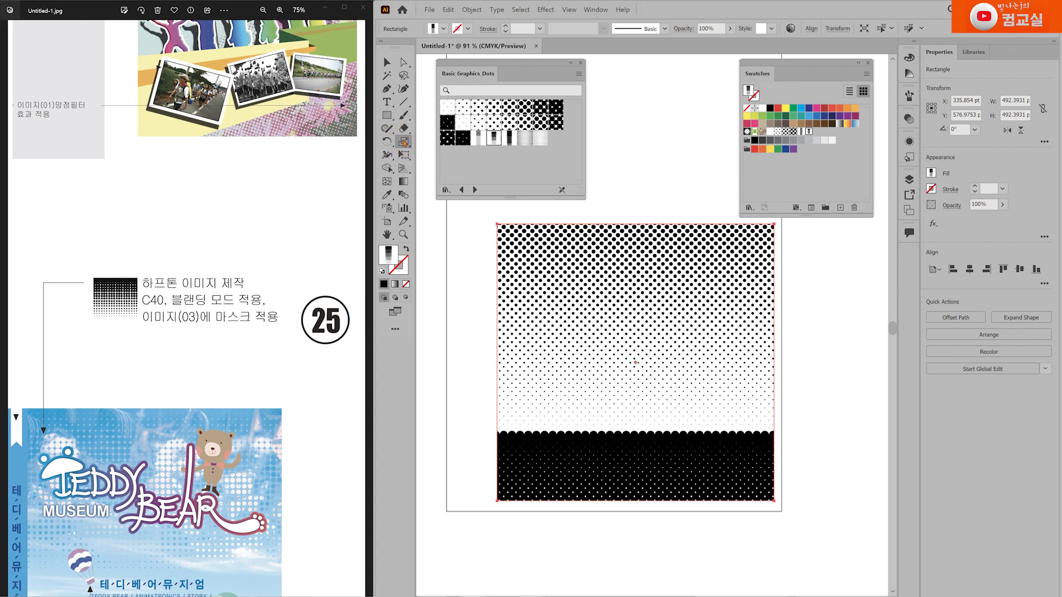
double_click(405, 143)
drag(422, 202, 774, 255)
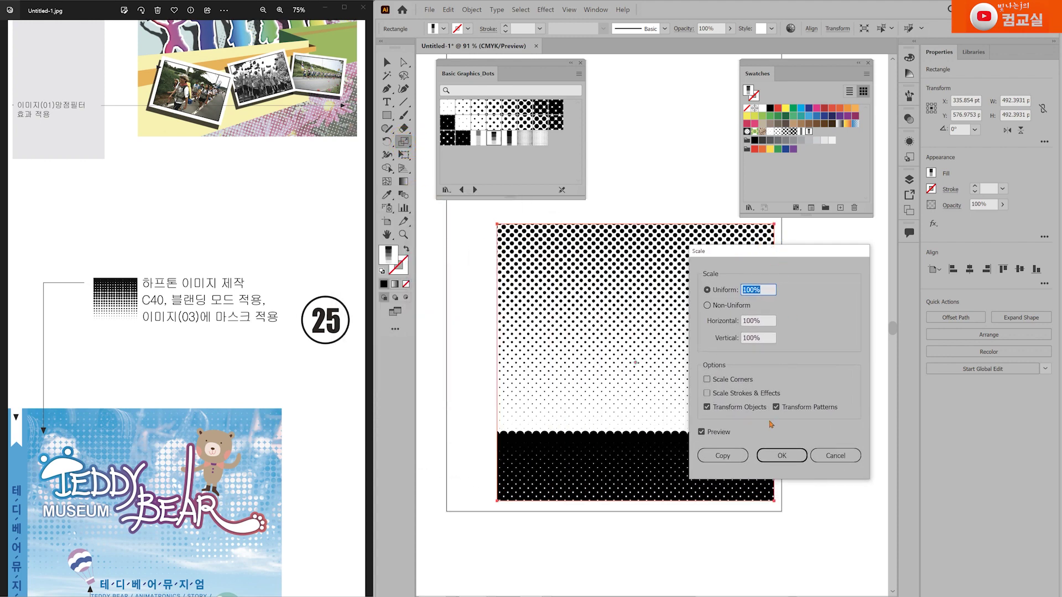
click(741, 409)
click(707, 291)
text(120)
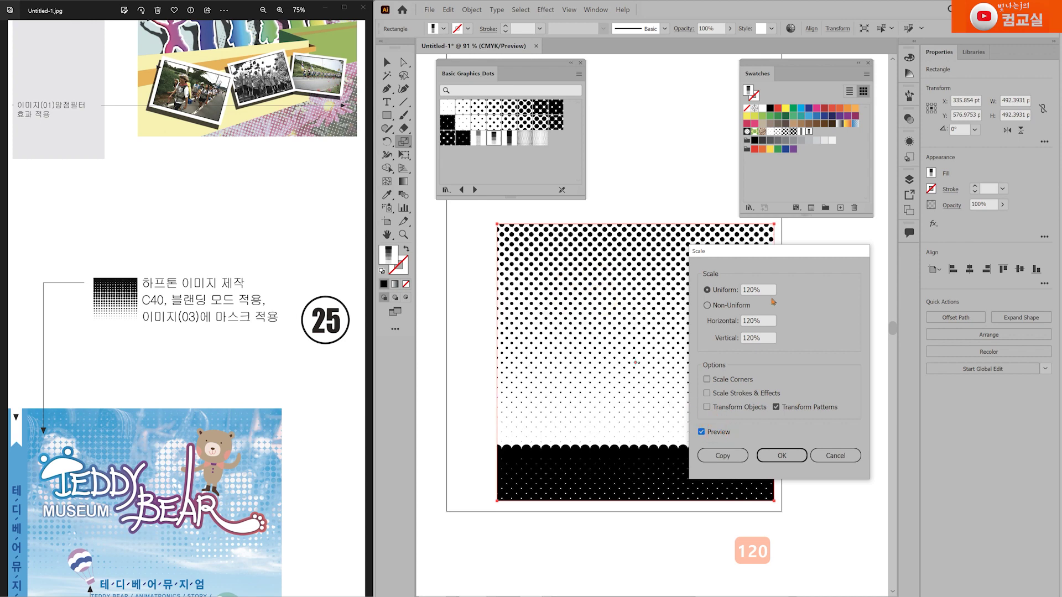
text(50)
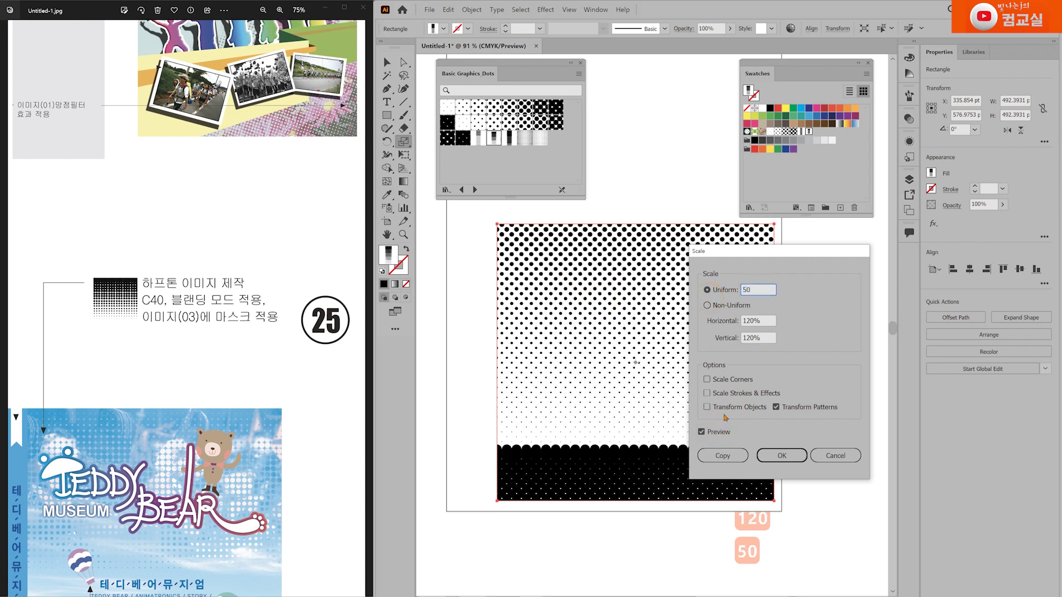
click(720, 432)
click(720, 433)
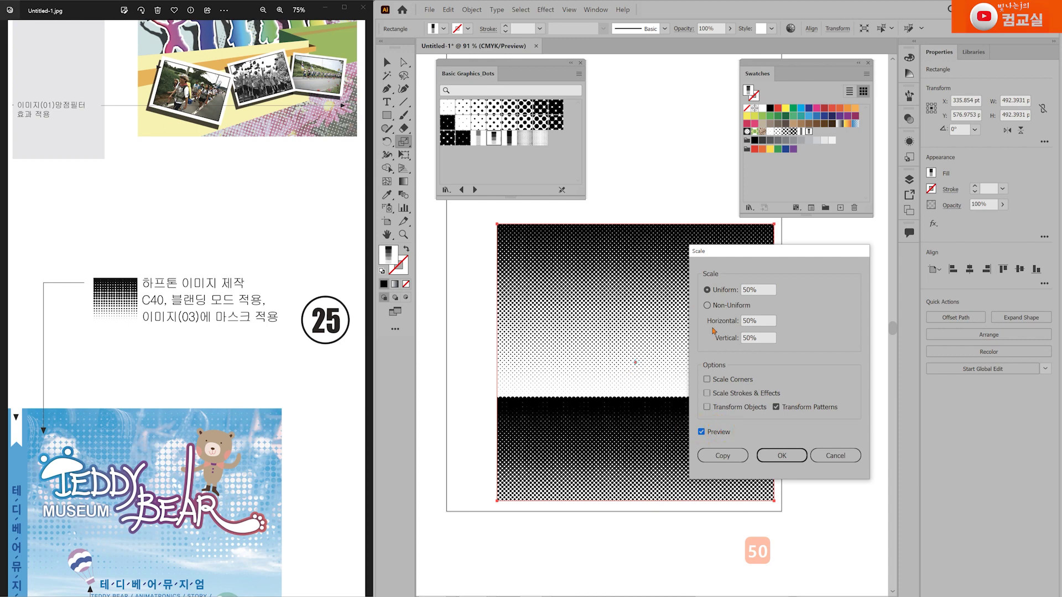
Scale the square's dot pattern uniformly to 70%, leaving the object's size alone.
click(719, 307)
text(70)
click(719, 433)
click(719, 432)
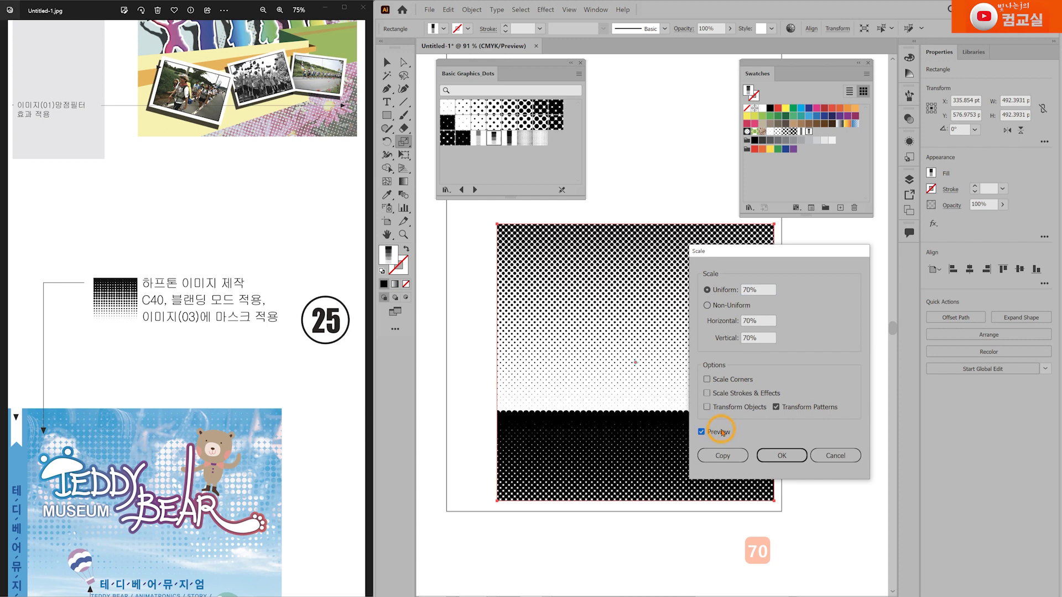
click(774, 454)
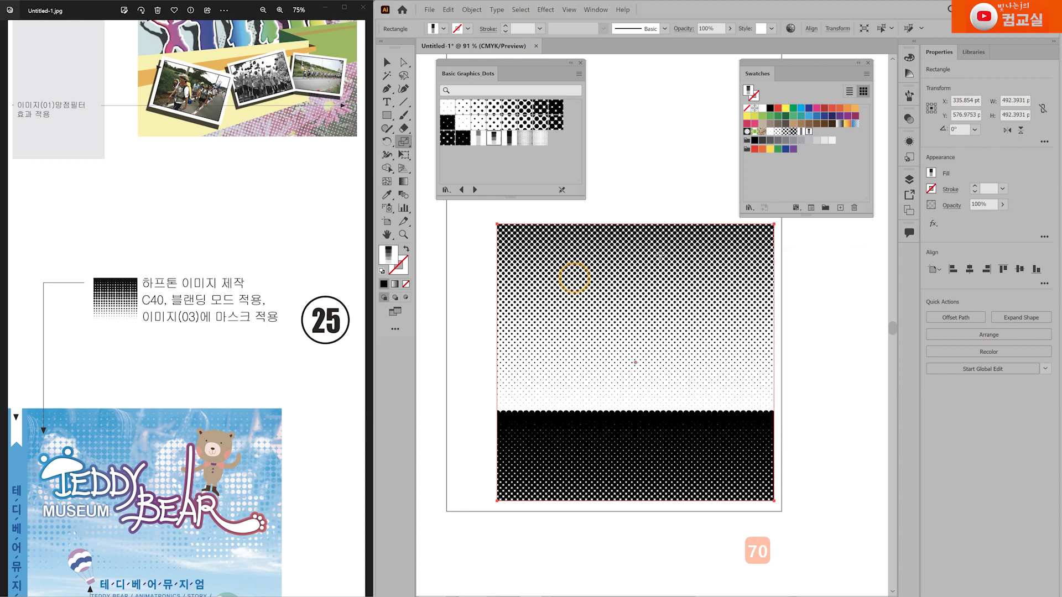
Copy the patterned square and paste it as a vector smart object into the flower photo document in Photoshop.
key(v)
drag(477, 215, 822, 491)
key(ctrl)
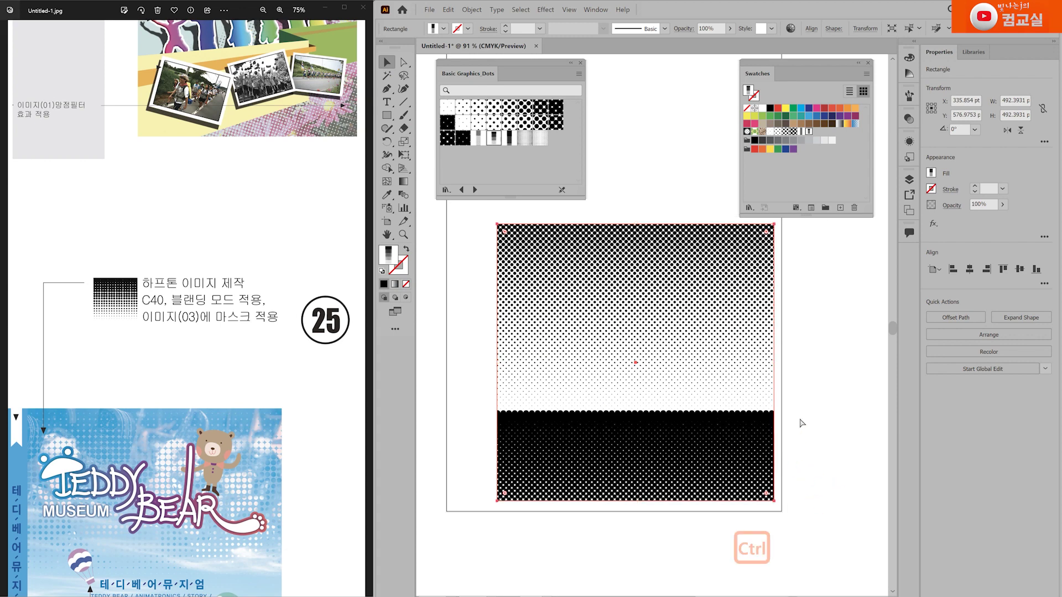
key(ctrl+c)
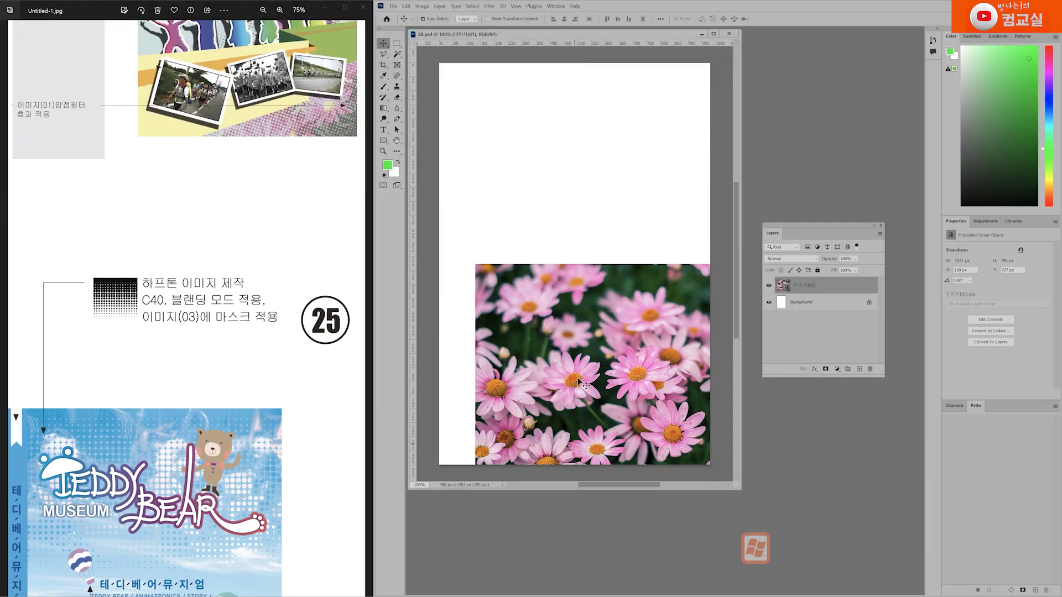
key(ctrl+v)
click(564, 174)
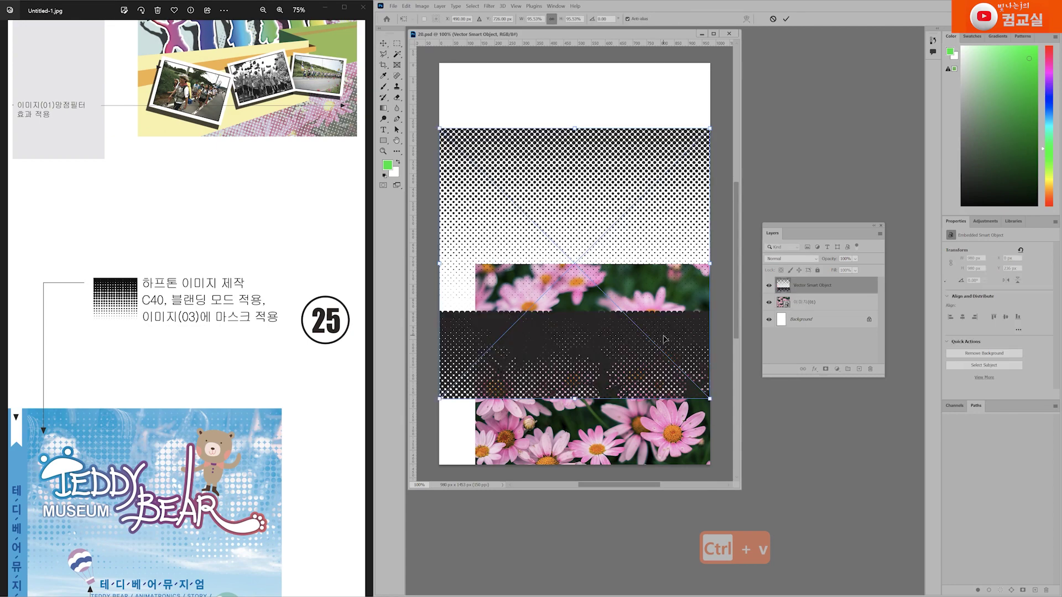
Rotate the halftone smart object about 32° counterclockwise, enlarge it to about 125%, and position it diagonally over the flower photo.
drag(728, 132, 623, 78)
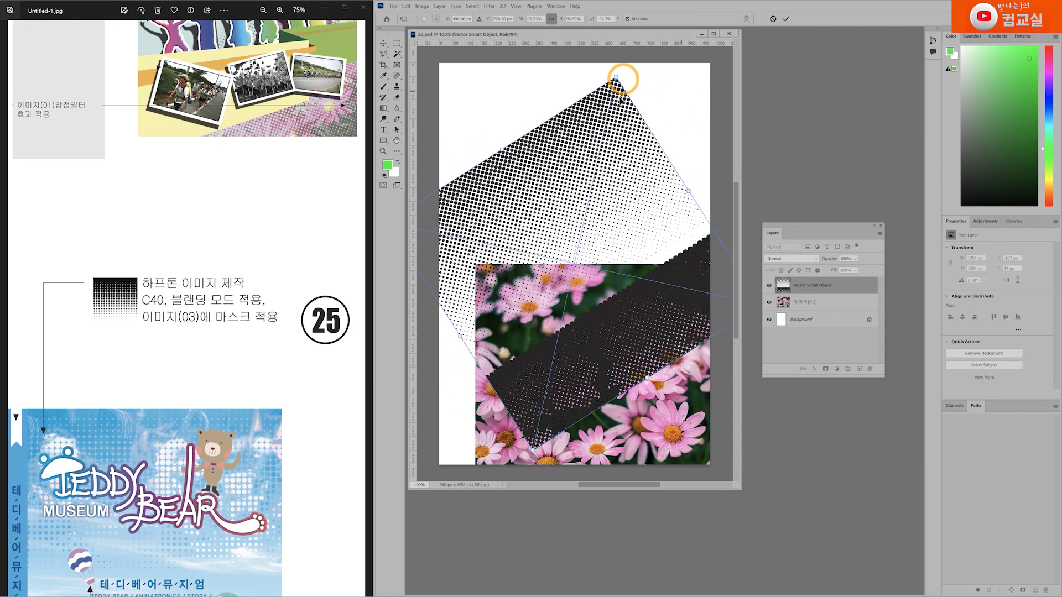
drag(591, 196, 676, 385)
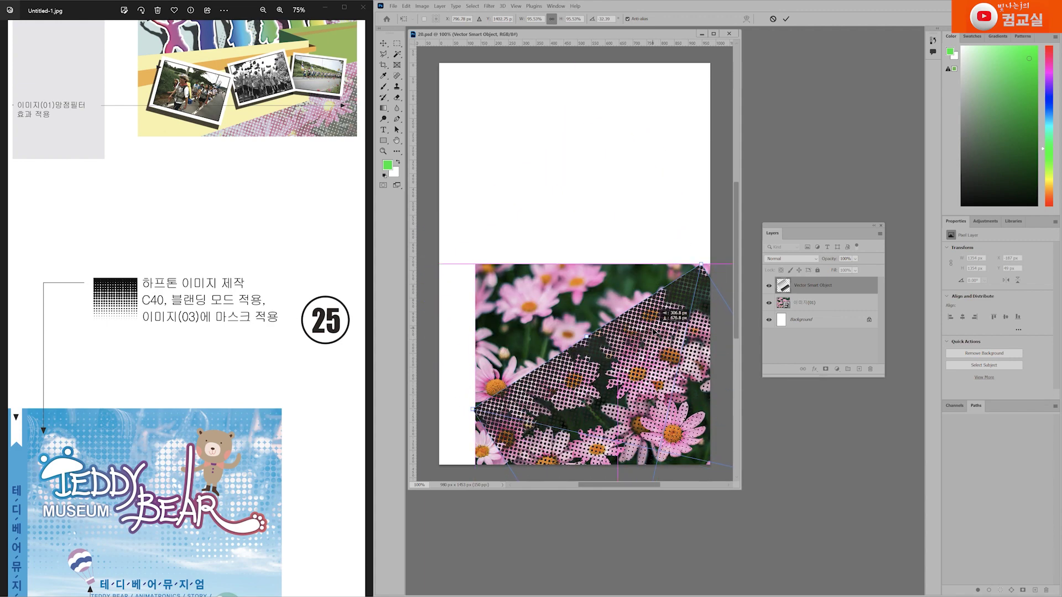
drag(702, 265, 722, 151)
drag(680, 201, 651, 247)
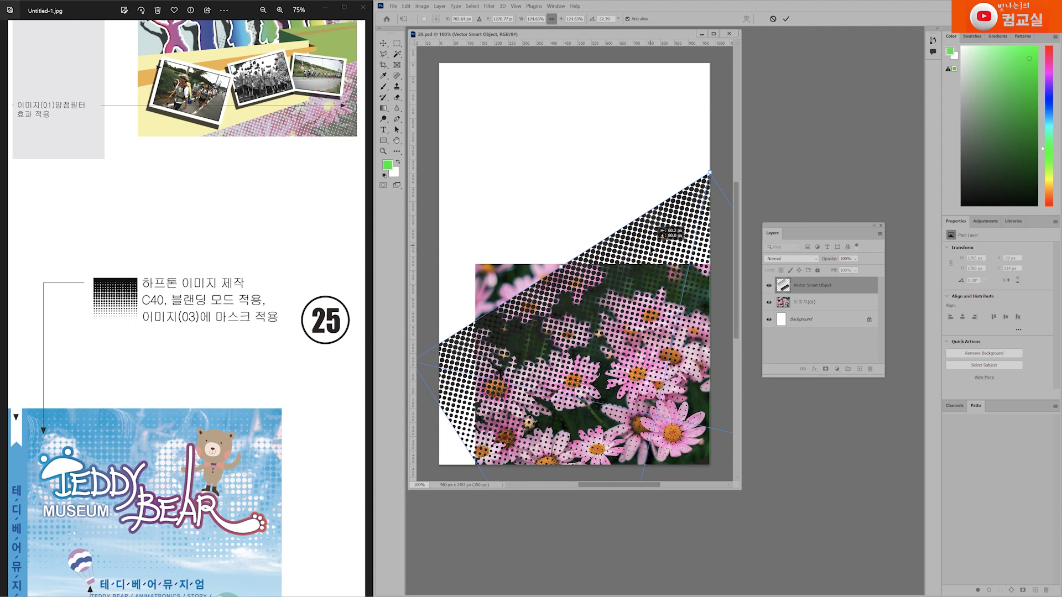
key(Return)
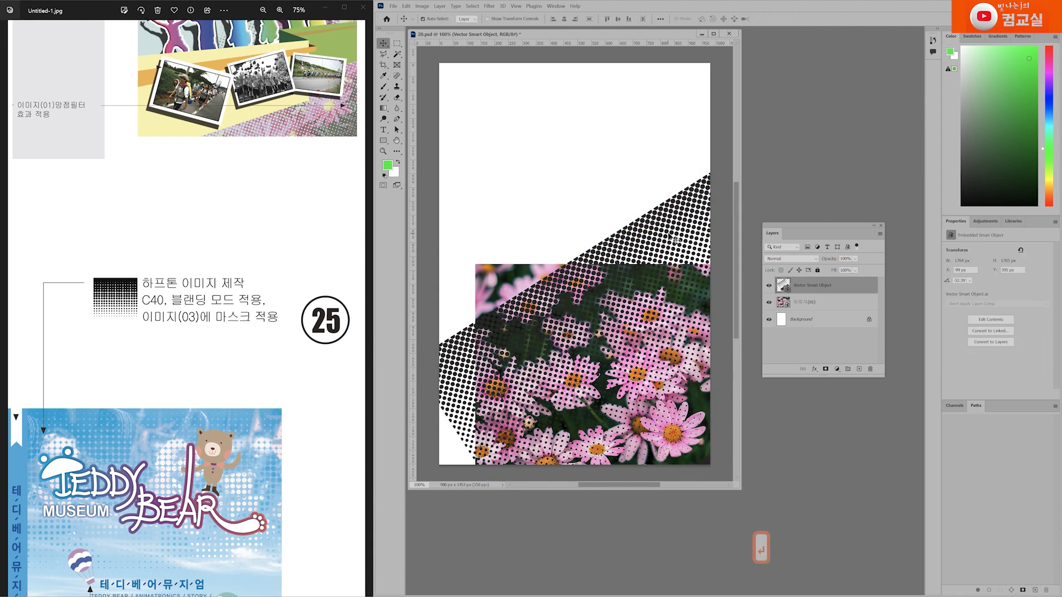
drag(674, 238, 683, 250)
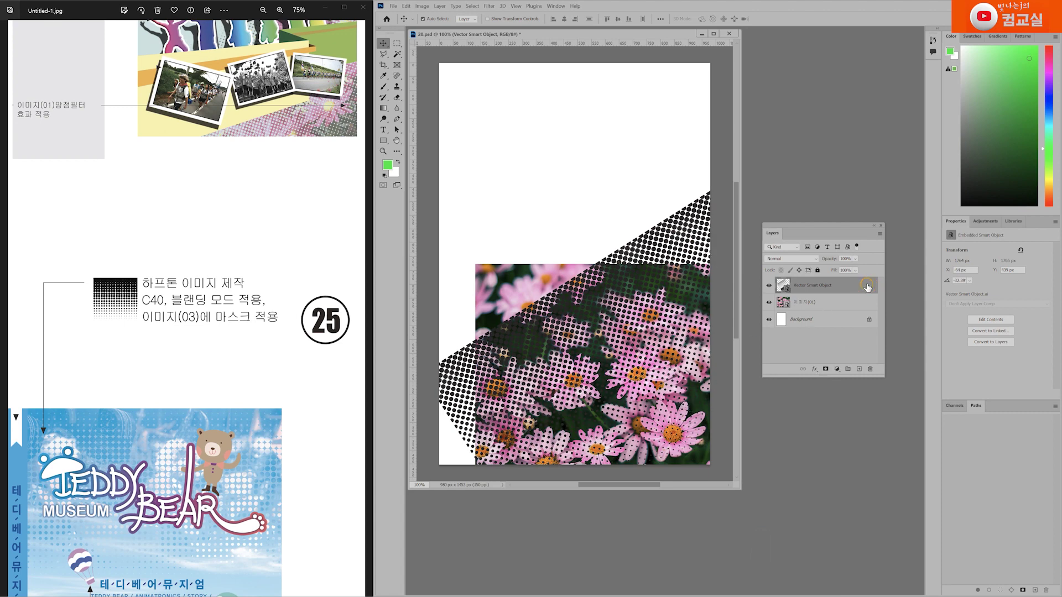
Apply a Color Overlay of pale cyan (#c9e9e6) to the halftone smart object.
double_click(857, 286)
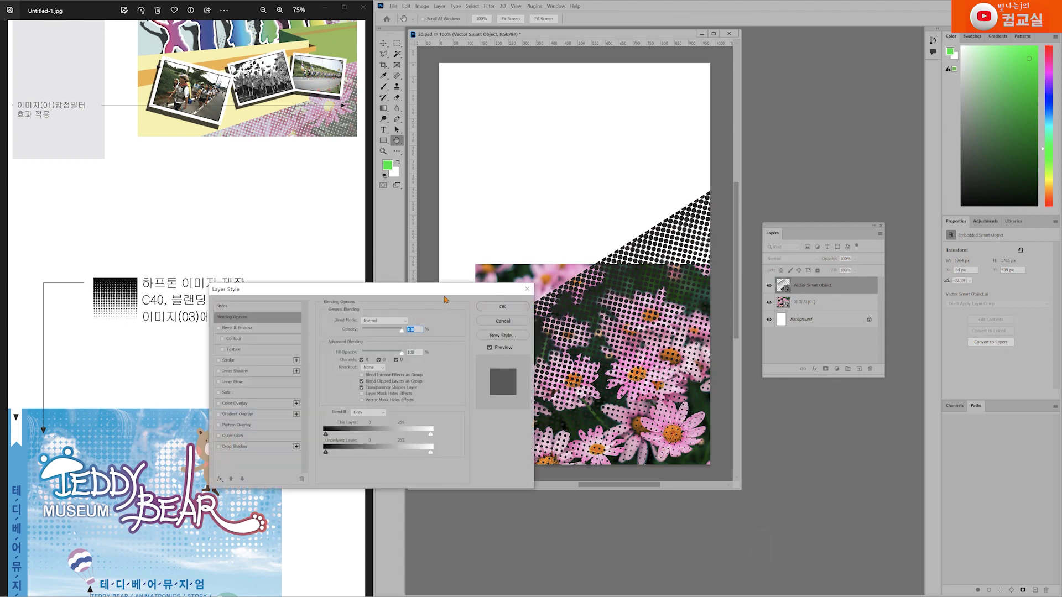
drag(418, 289, 657, 263)
click(225, 188)
drag(225, 188, 227, 342)
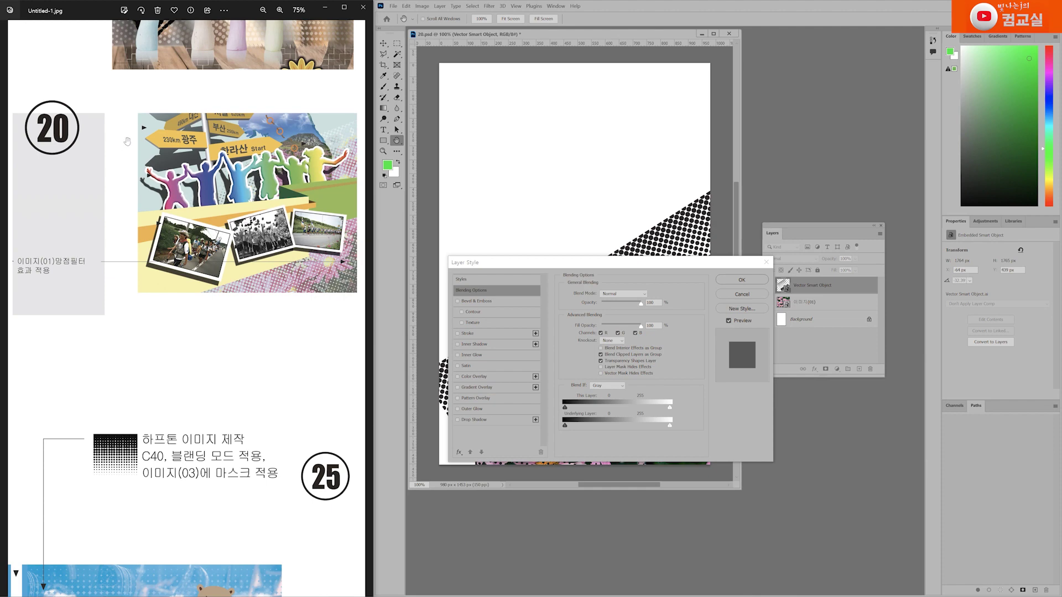
click(487, 379)
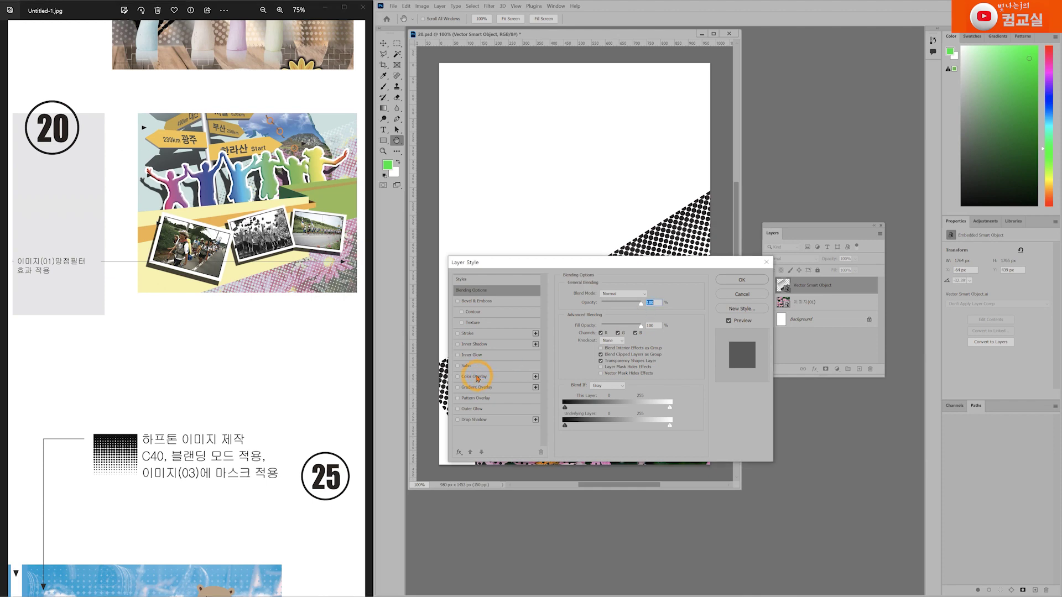
click(646, 295)
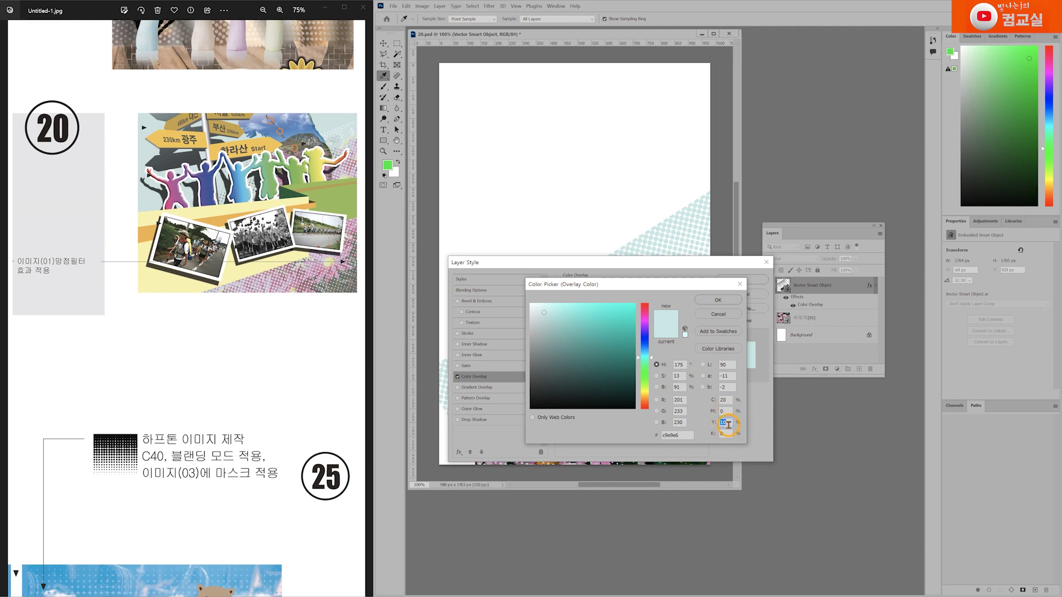
click(718, 300)
click(742, 280)
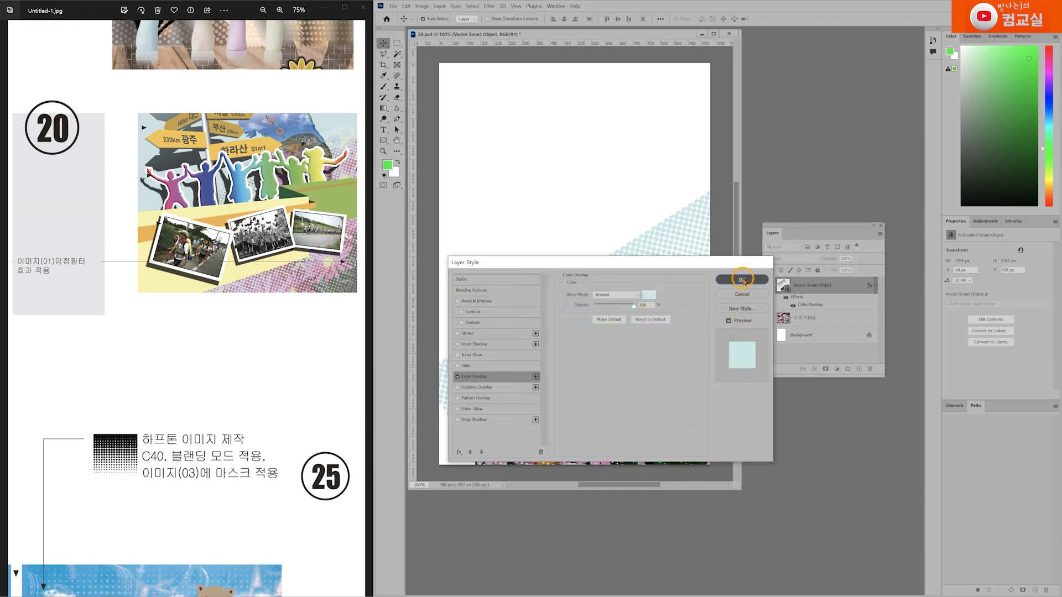
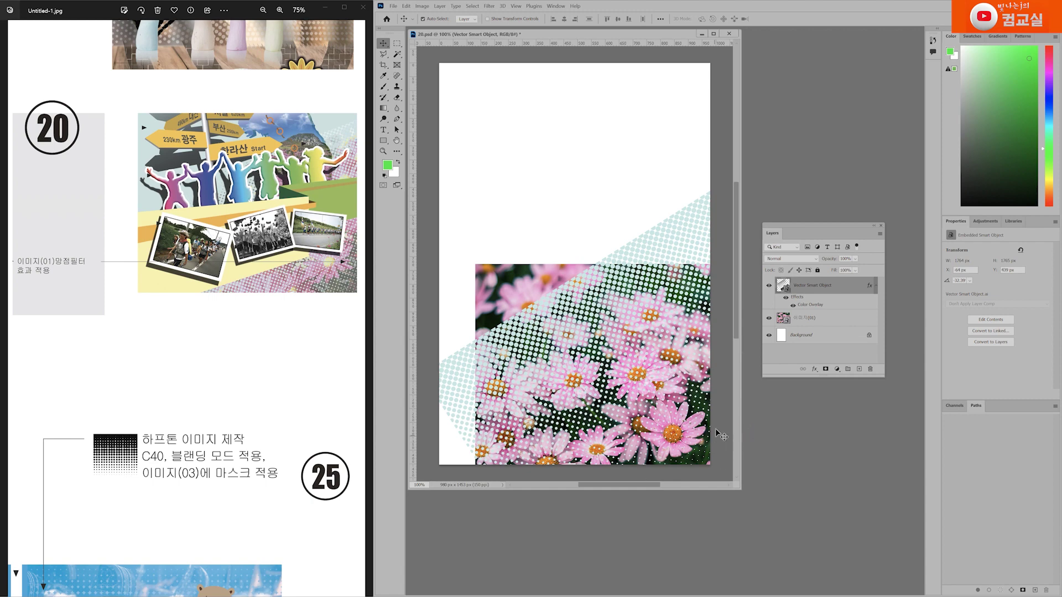
Delete the halftone layer from the Photoshop document, switch to Illustrator, and close the swatch panels and delete the patterned square.
drag(845, 287, 870, 369)
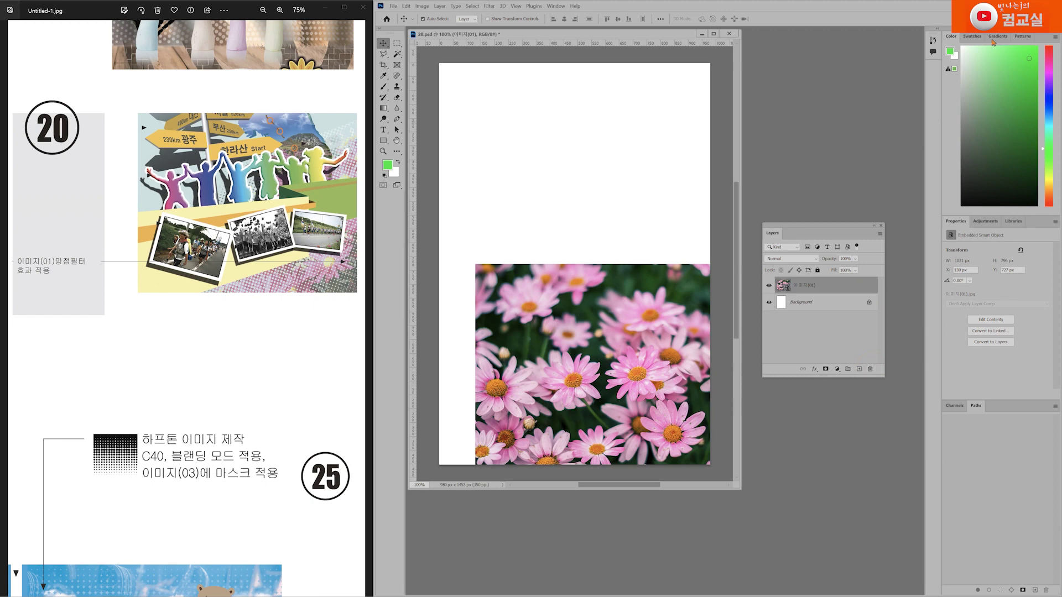
key(alt+Tab)
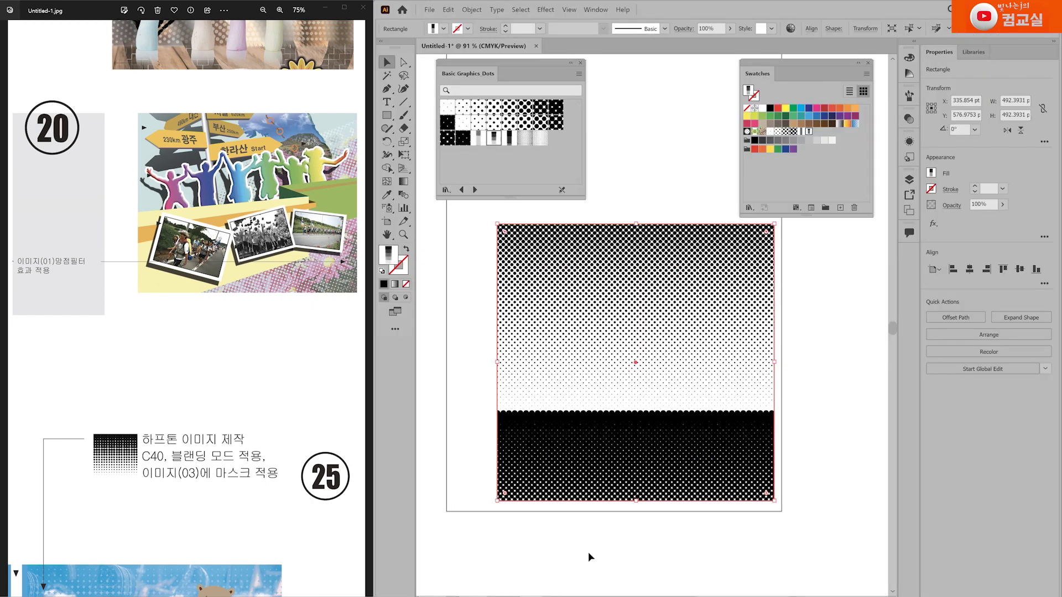
click(588, 553)
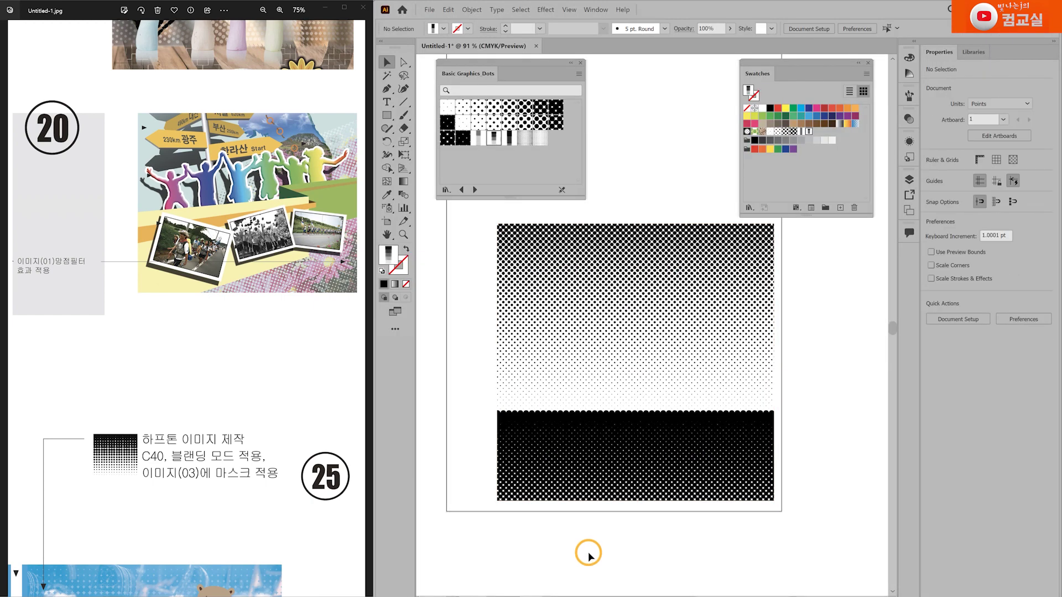
click(581, 63)
click(868, 63)
drag(461, 198, 828, 550)
key(Delete)
scroll(675, 433, up, 3)
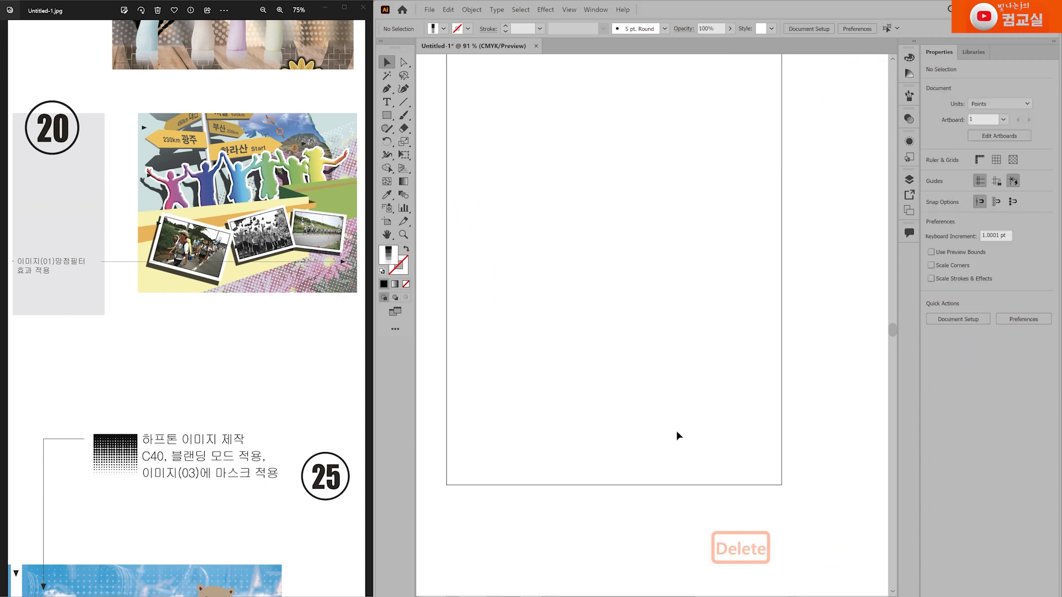
Prepare the Ellipse tool to draw shapes with a solid black fill and no stroke.
click(404, 234)
drag(467, 182, 477, 189)
key(space)
drag(496, 134, 508, 172)
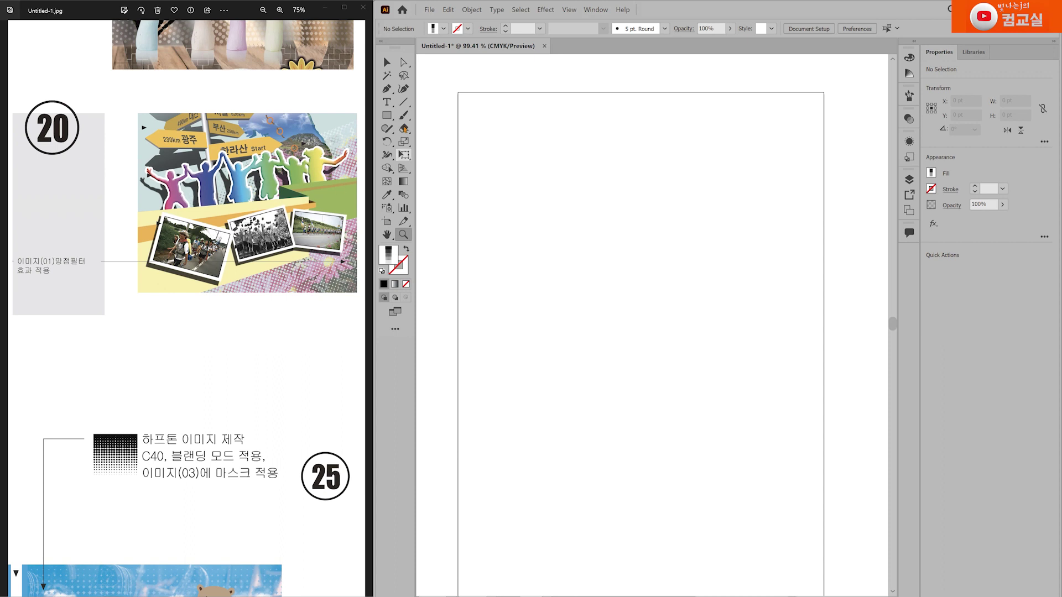
drag(387, 115, 429, 142)
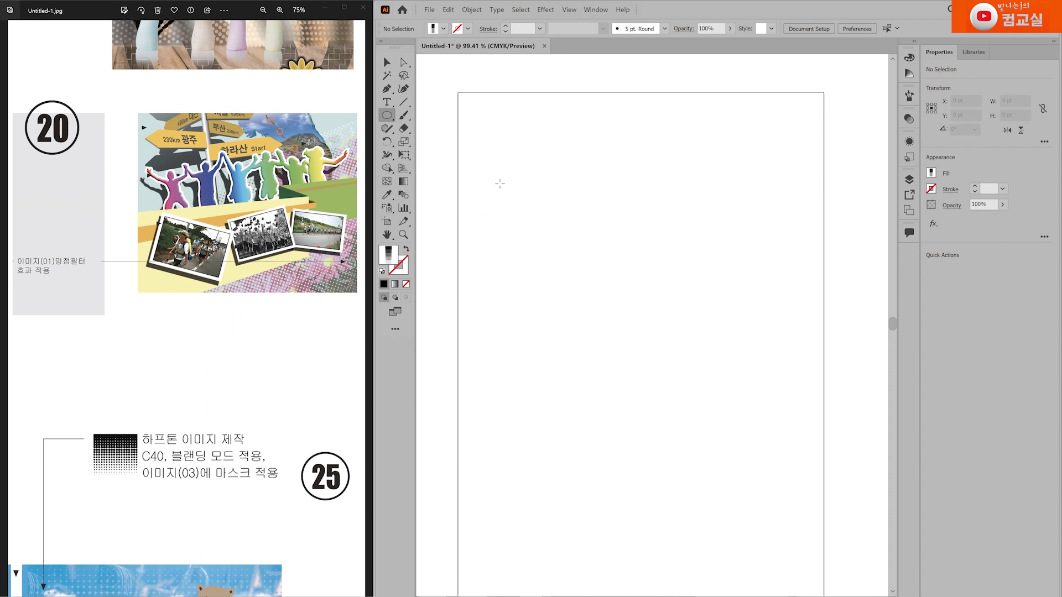
click(381, 271)
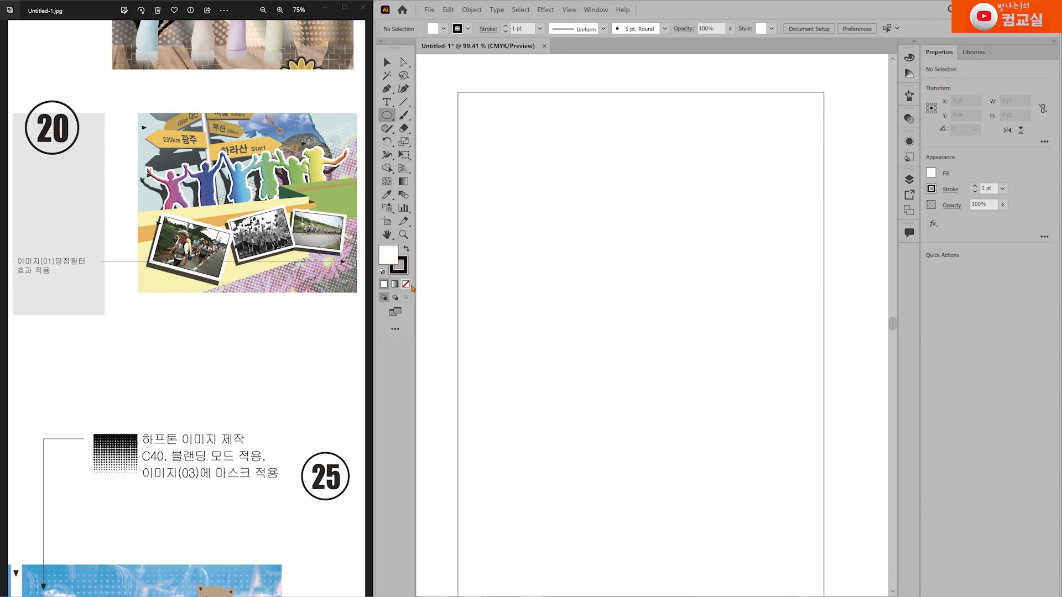
click(406, 284)
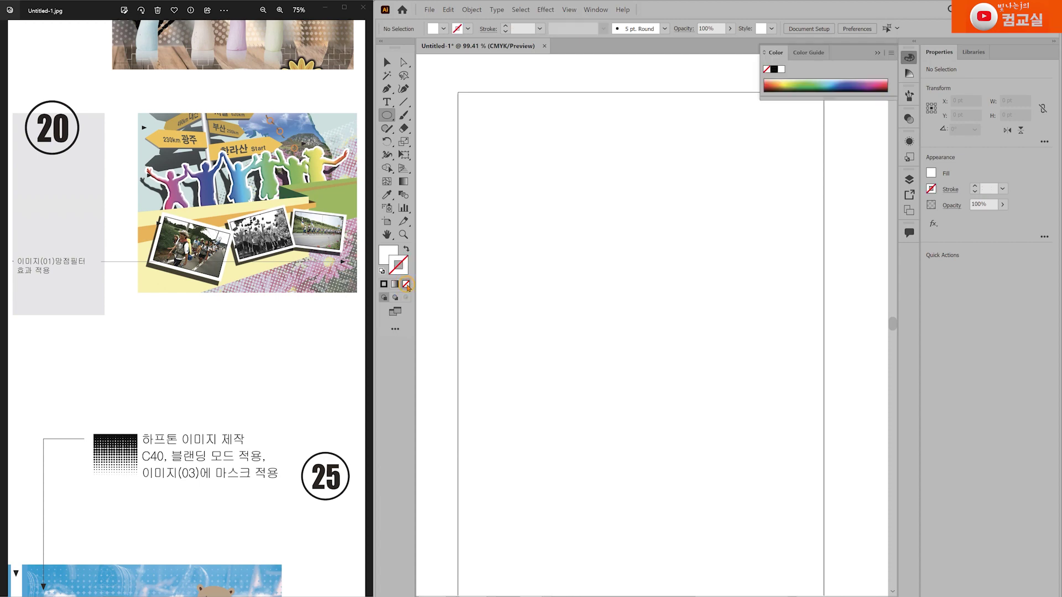
click(389, 250)
click(774, 70)
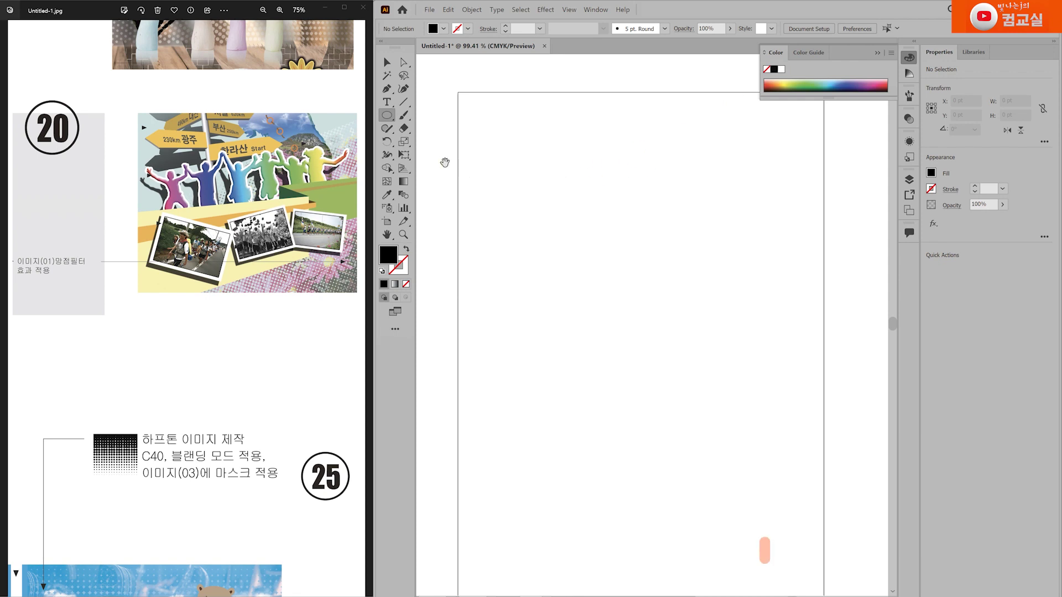
Draw a small circle about 16.6 pt wide near the artboard's upper-left corner and set its size to 9 pt.
scroll(462, 171, up, 16)
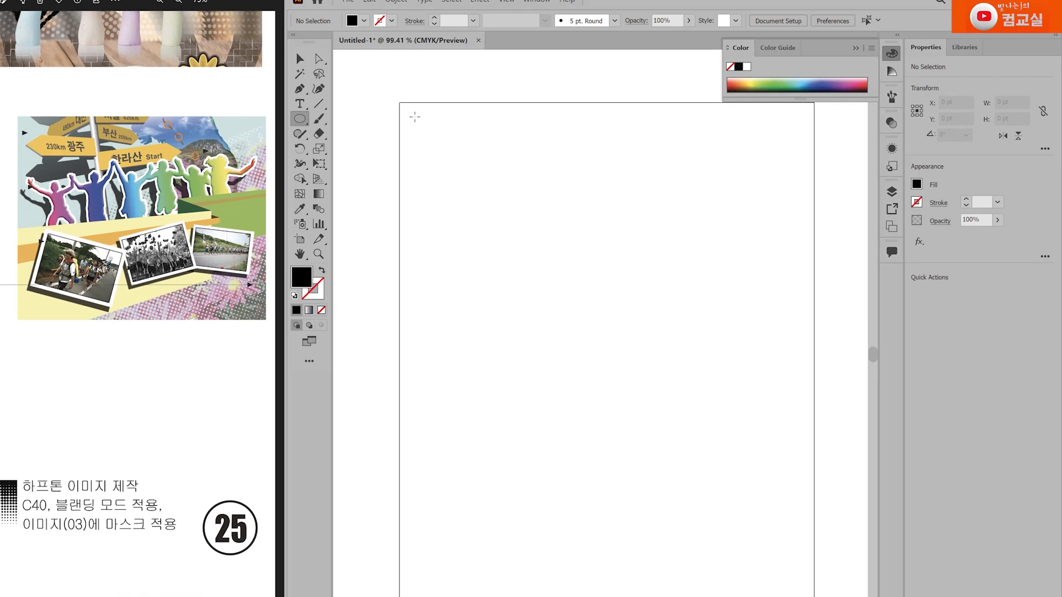
drag(482, 109, 494, 121)
drag(385, 128, 386, 128)
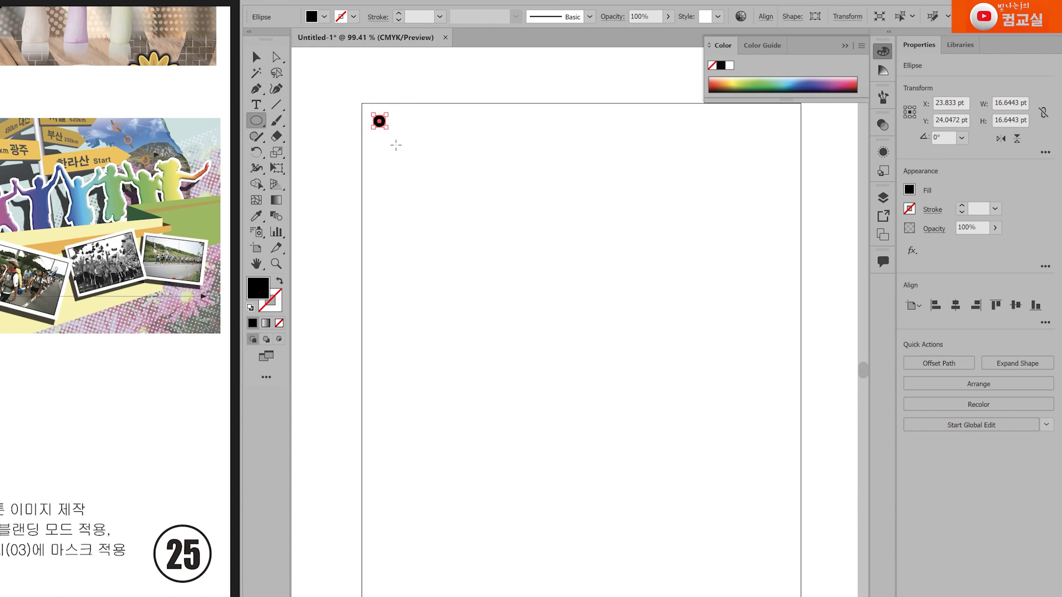
drag(1003, 102, 1005, 125)
text(9)
key(Return)
click(256, 56)
click(436, 119)
click(380, 121)
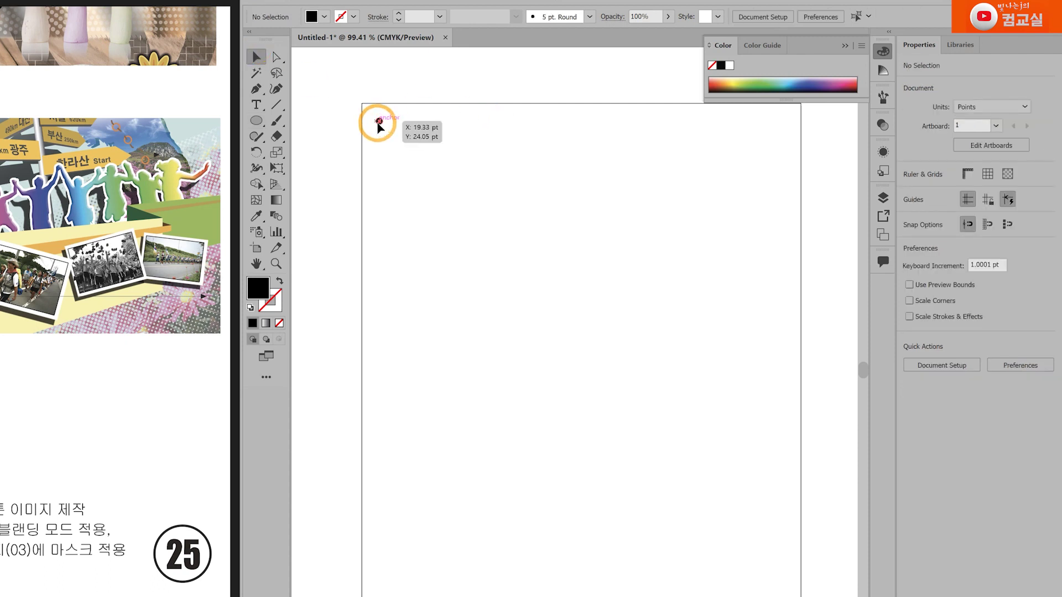
drag(379, 121, 407, 550)
scroll(510, 539, down, 3)
scroll(393, 441, down, 2)
scroll(443, 496, up, 5)
key(ctrl+z)
Duplicate the 9 pt circle straight down to about Y 515 pt and set the copy's width and height to 0.5 pt.
drag(379, 137, 410, 503)
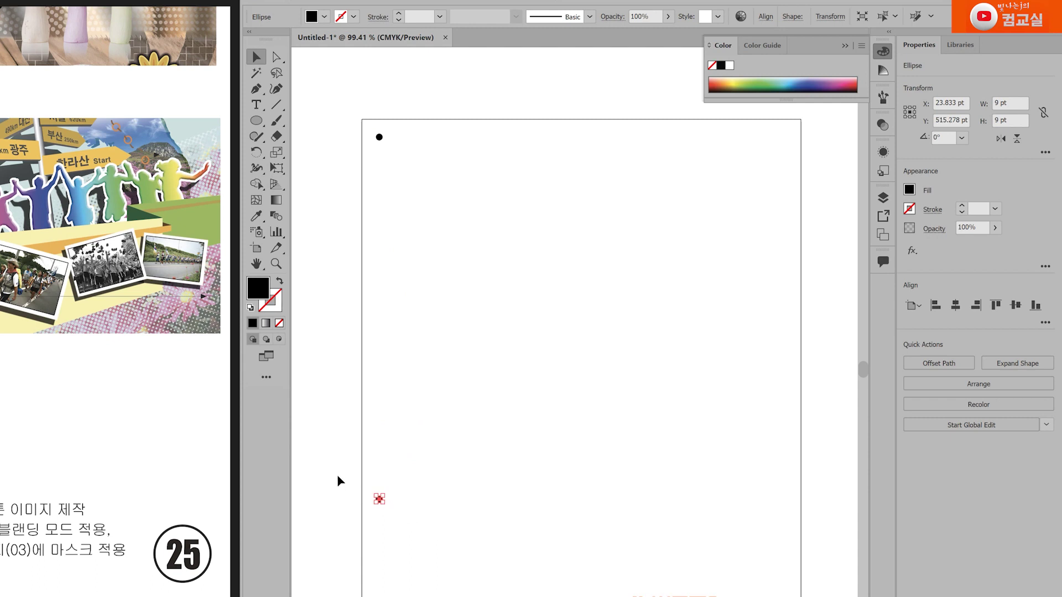
double_click(1004, 105)
text(0.5)
key(Tab)
text(0.5)
key(Return)
click(556, 321)
click(460, 323)
Blend the large upper circle into the tiny lower circle with the Blend tool.
drag(344, 109, 501, 591)
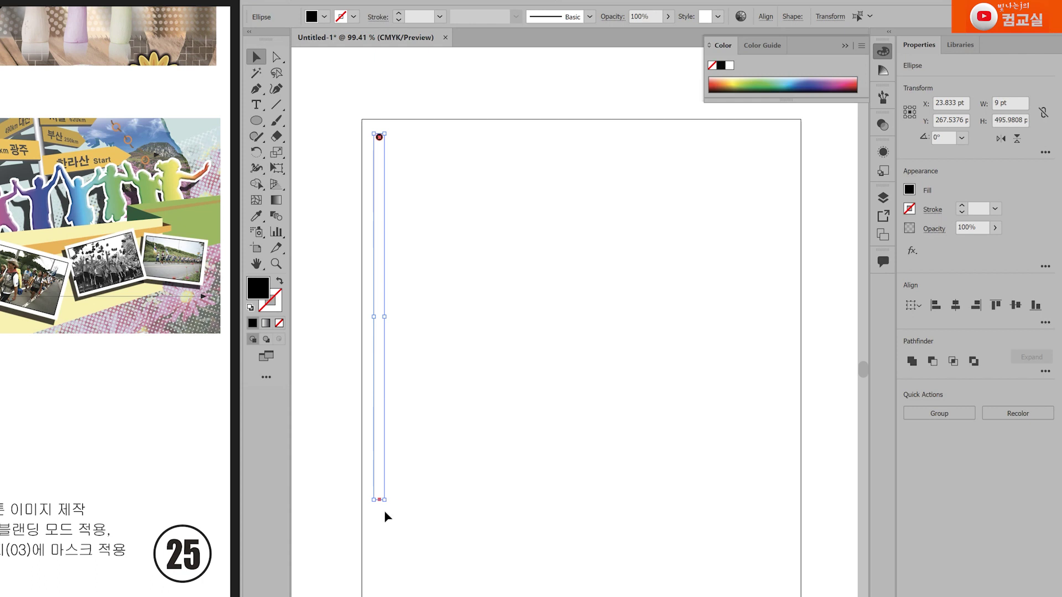
click(274, 217)
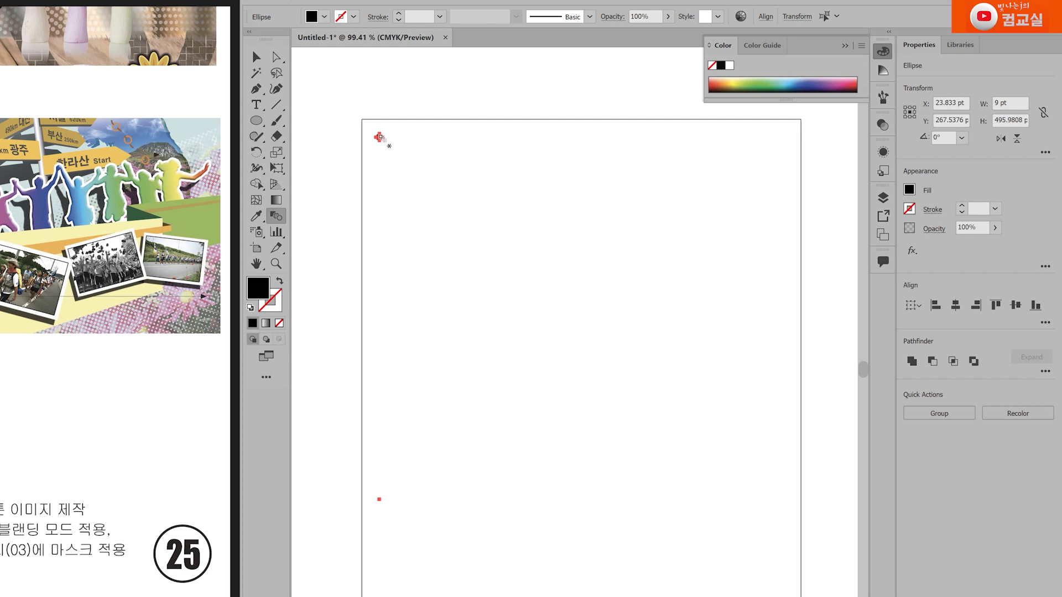
click(379, 138)
click(380, 500)
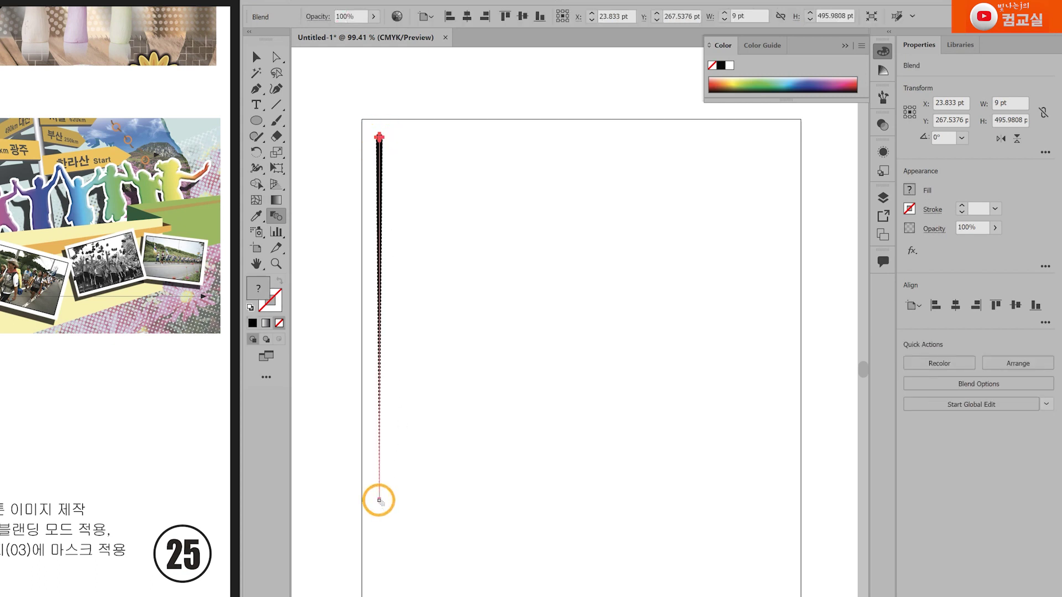
click(572, 569)
click(392, 329)
click(390, 396)
Change the blend's spacing to Specified Steps and preview it with 40 steps.
click(256, 58)
drag(356, 119, 470, 282)
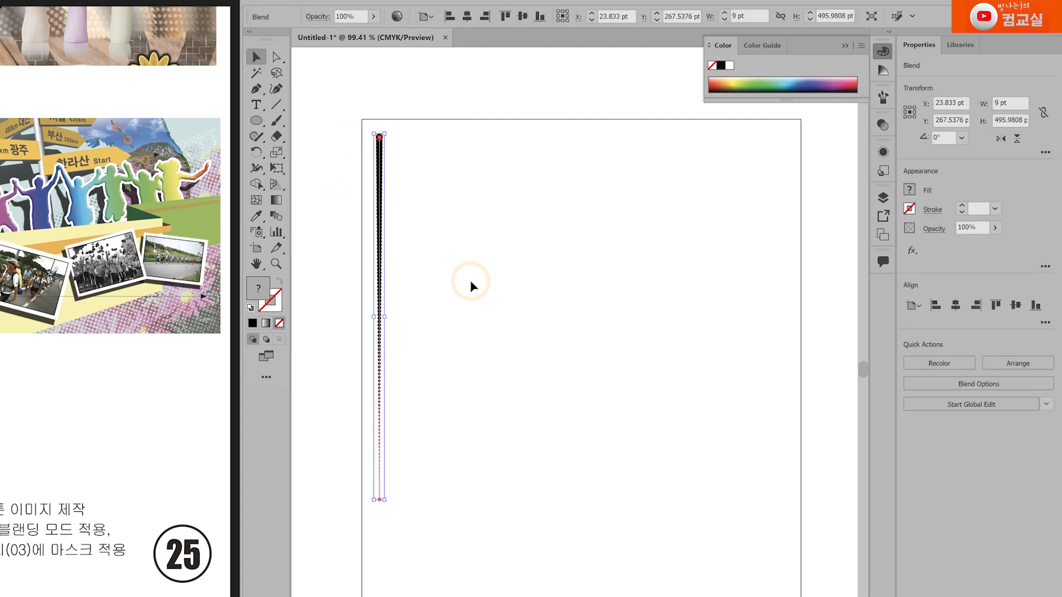
click(275, 217)
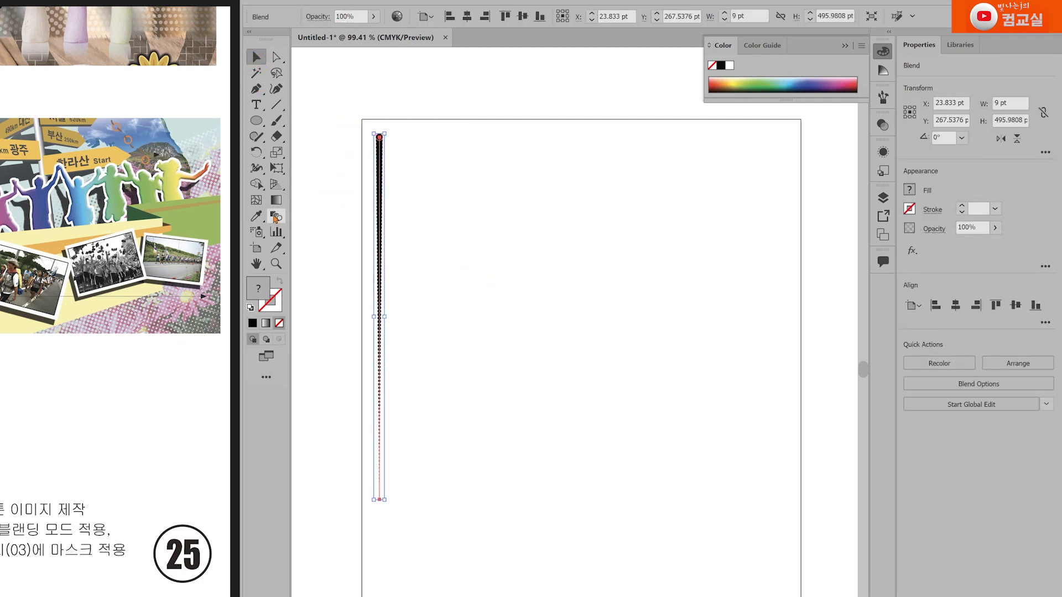
double_click(275, 216)
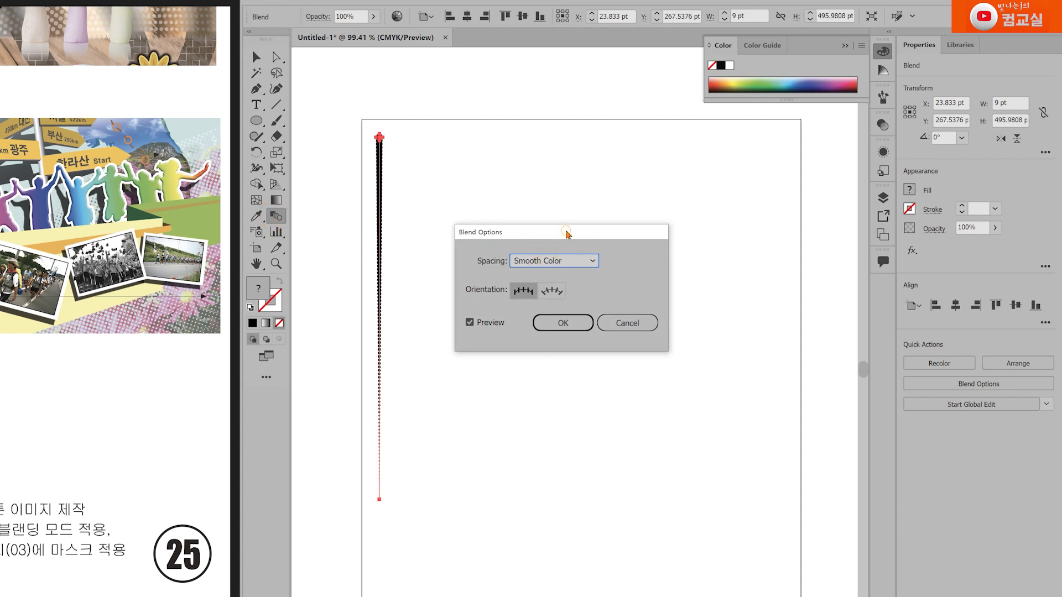
drag(565, 232, 553, 191)
click(535, 224)
click(570, 245)
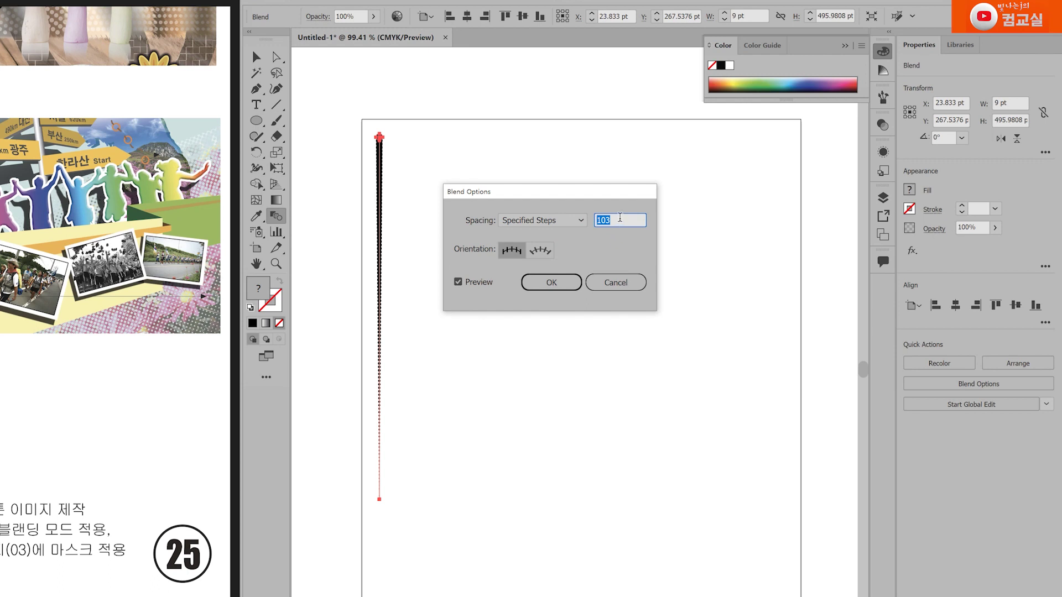
text(40)
click(458, 282)
click(471, 283)
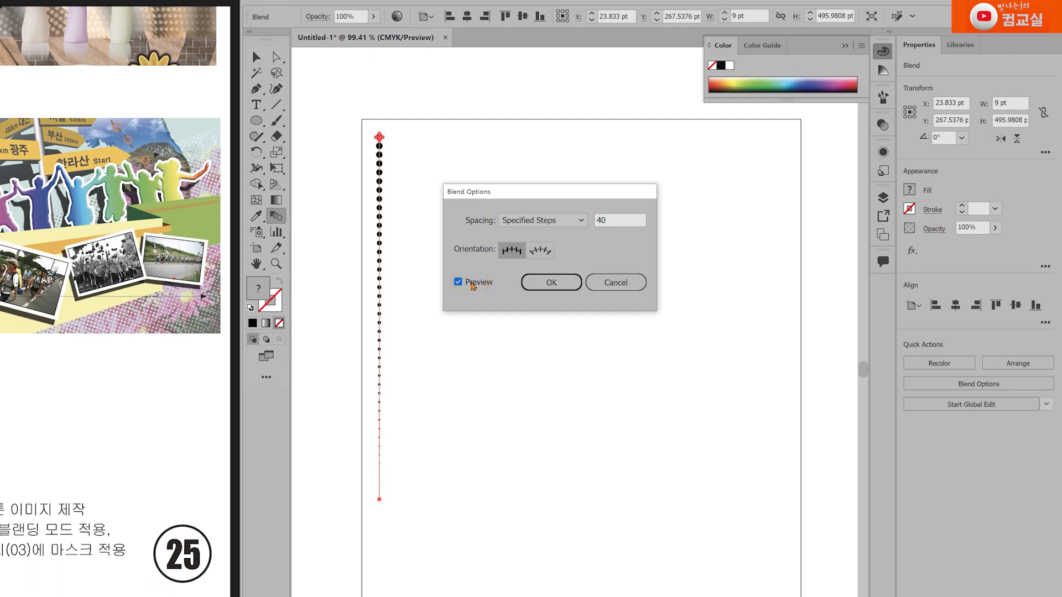
Set the dot column's blend to 50 specified steps and apply the blend options.
double_click(622, 220)
text(50)
click(458, 282)
click(458, 282)
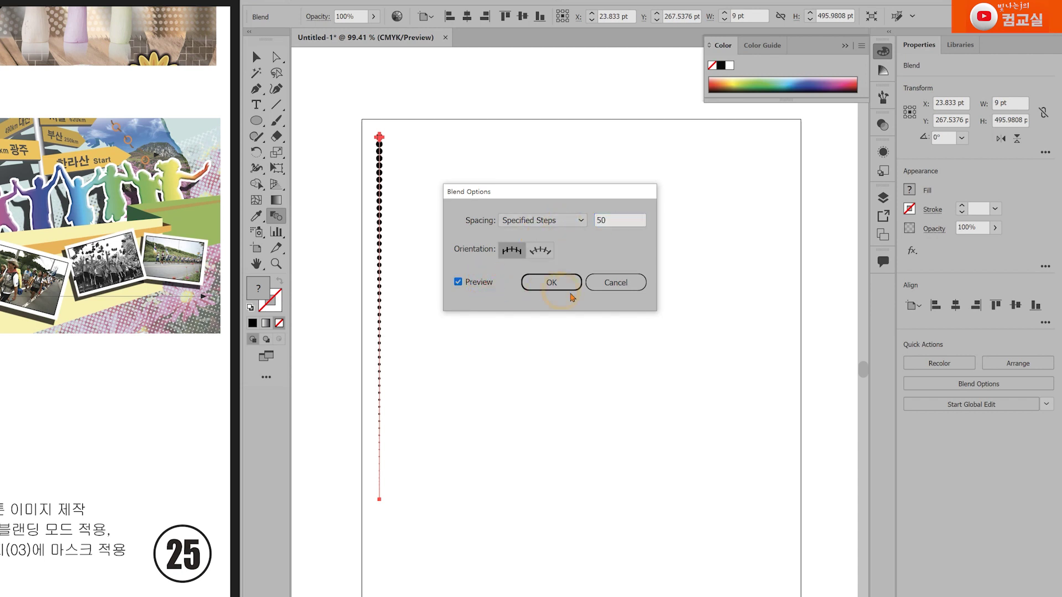
click(570, 296)
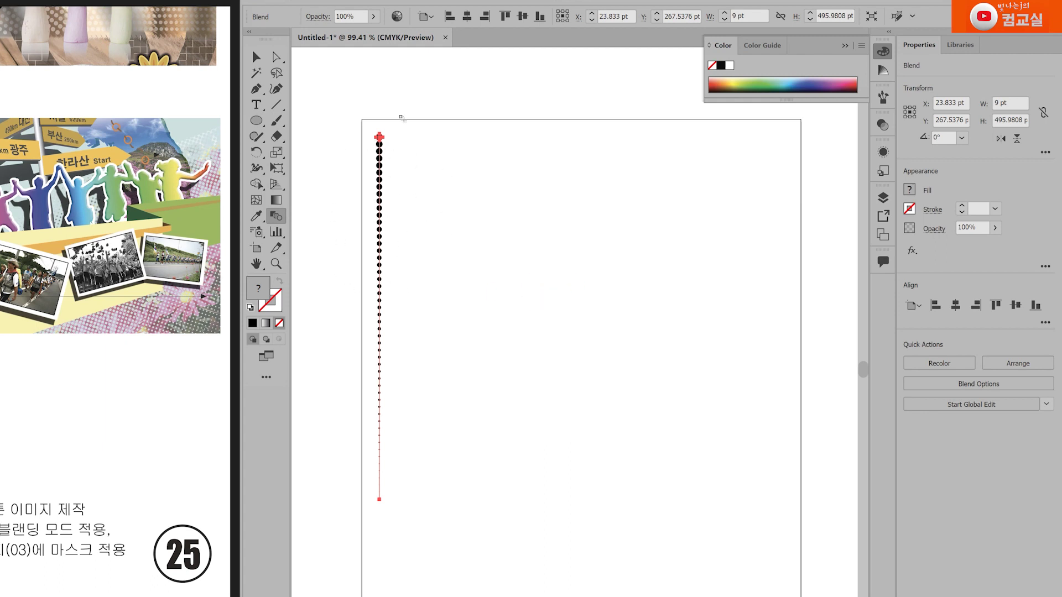
click(256, 57)
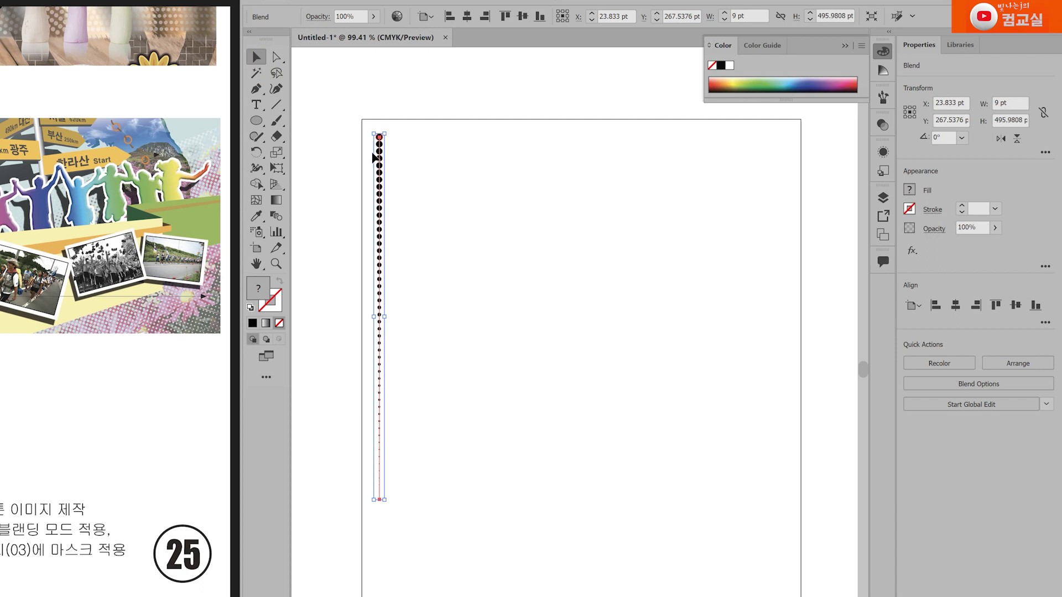
Inside the dot column's blend, move the largest end circle straight down to about Y 148 pt, and exit isolation.
double_click(379, 158)
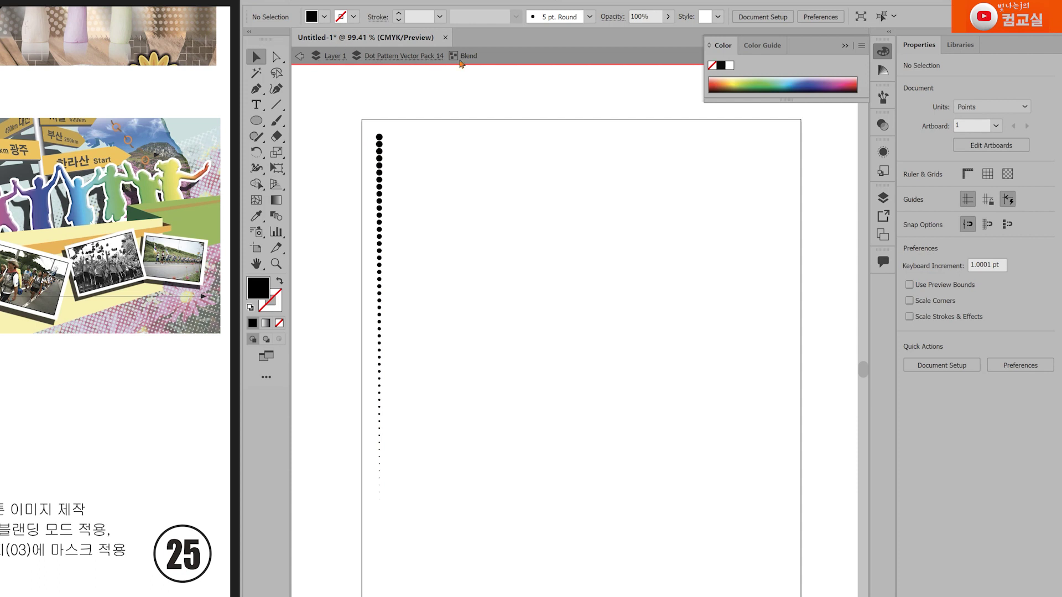
click(379, 139)
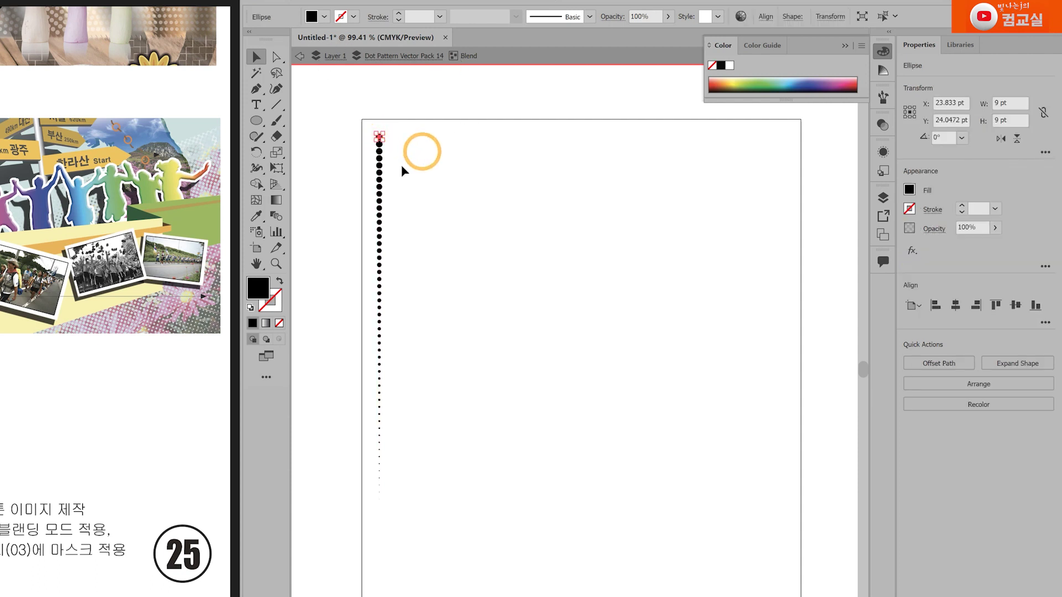
click(282, 270)
drag(369, 180, 492, 220)
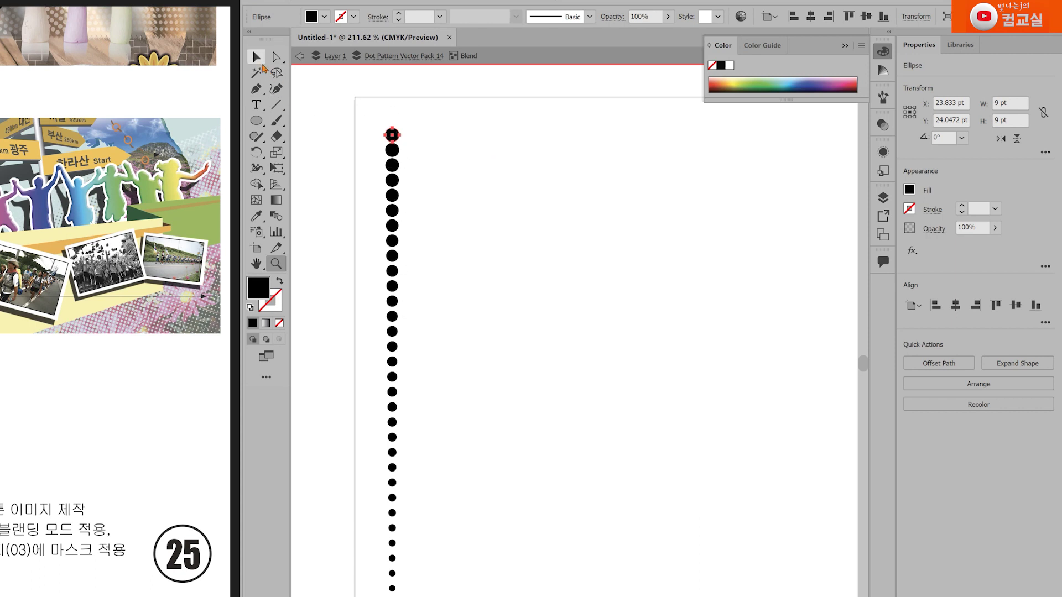
click(256, 60)
click(437, 142)
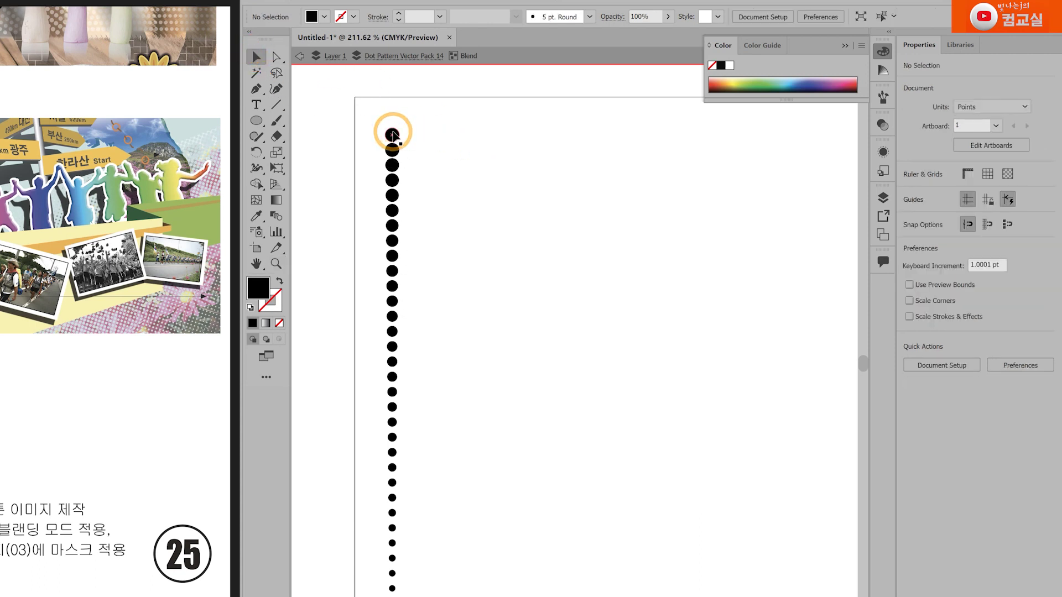
click(392, 135)
click(391, 135)
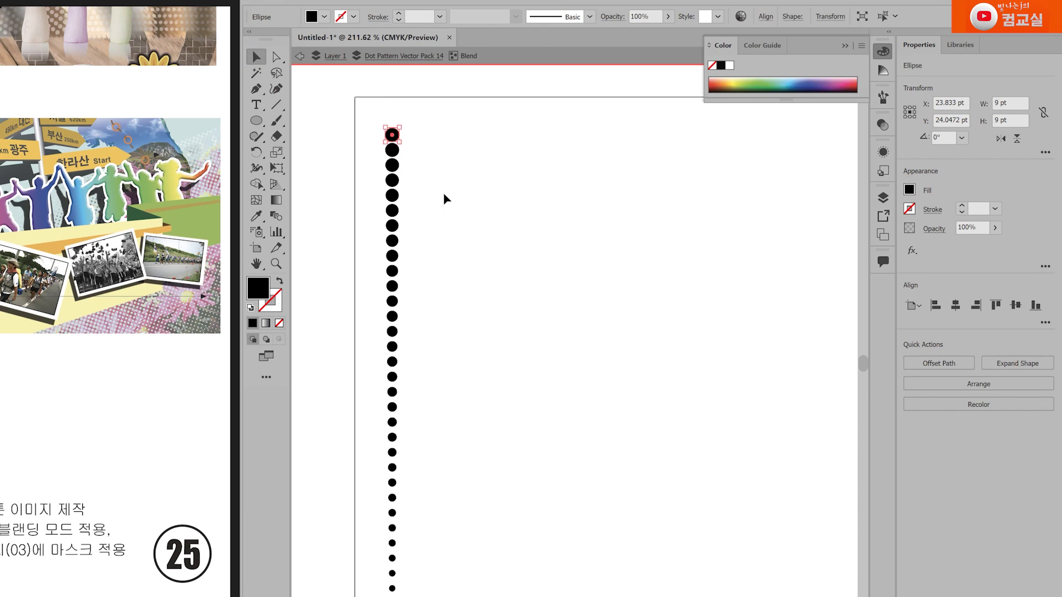
drag(393, 136, 400, 263)
drag(400, 278, 400, 330)
scroll(531, 486, down, 5)
scroll(528, 491, up, 2)
scroll(530, 493, up, 1)
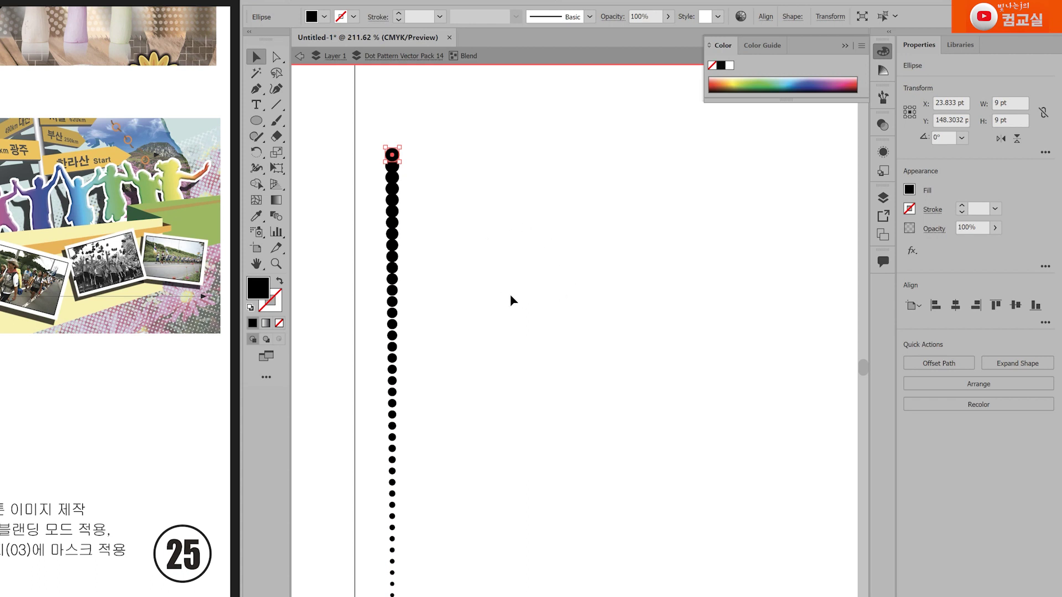
click(553, 299)
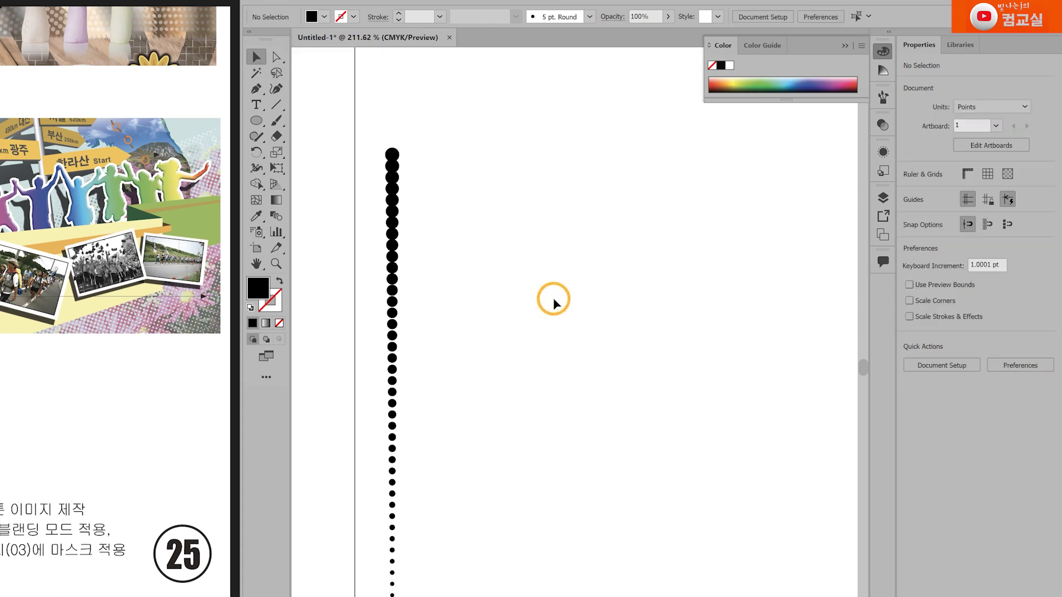
Try duplicating the dot column horizontally to X 28.333 pt, and undo the copy.
click(275, 264)
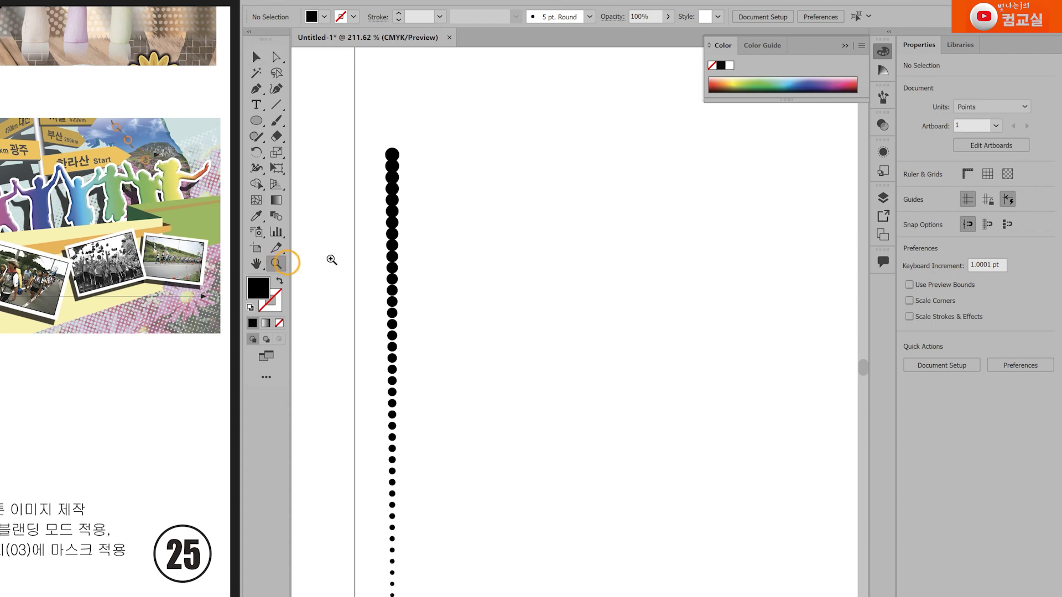
click(590, 308)
drag(591, 309, 470, 247)
click(253, 56)
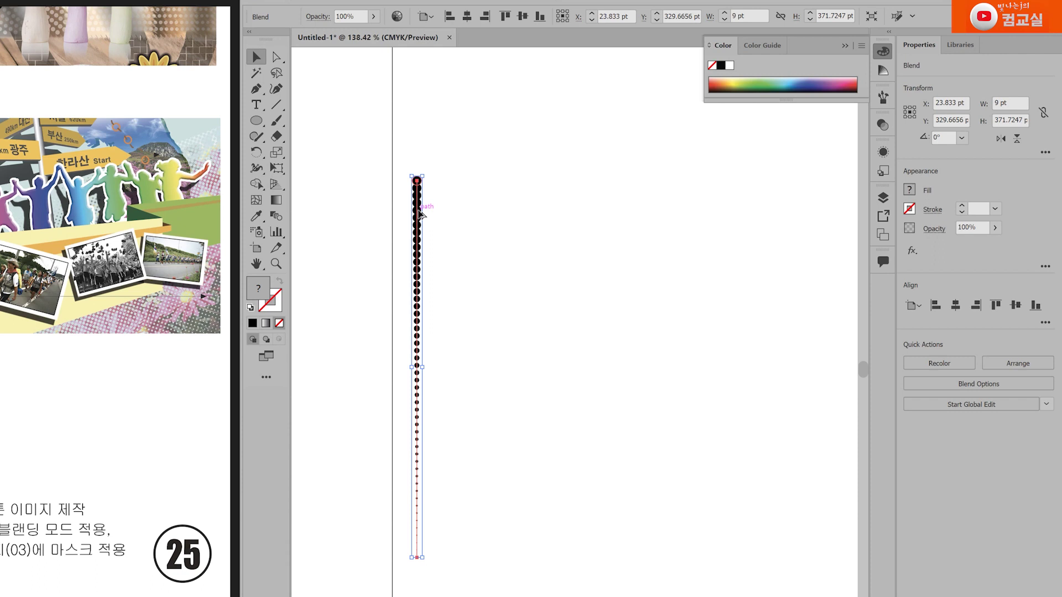
drag(418, 212, 425, 213)
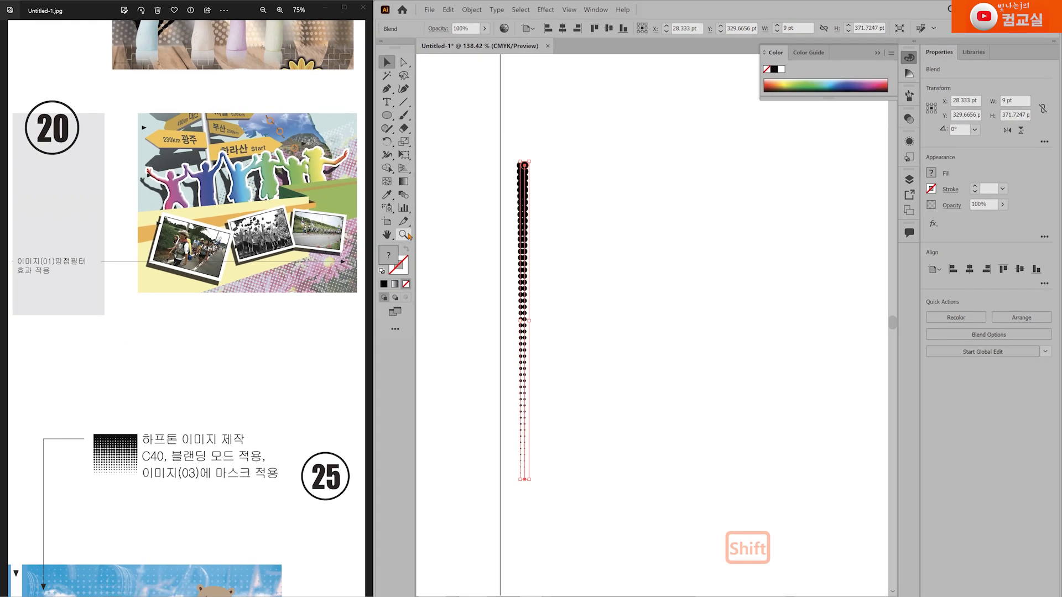
click(276, 264)
drag(520, 257, 647, 280)
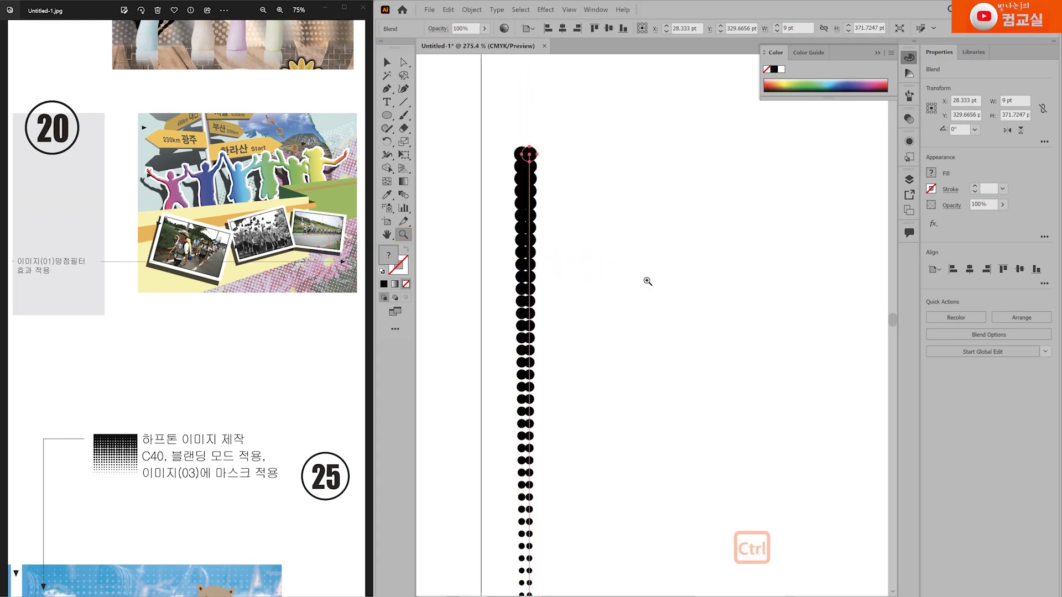
key(ctrl+z)
key(v)
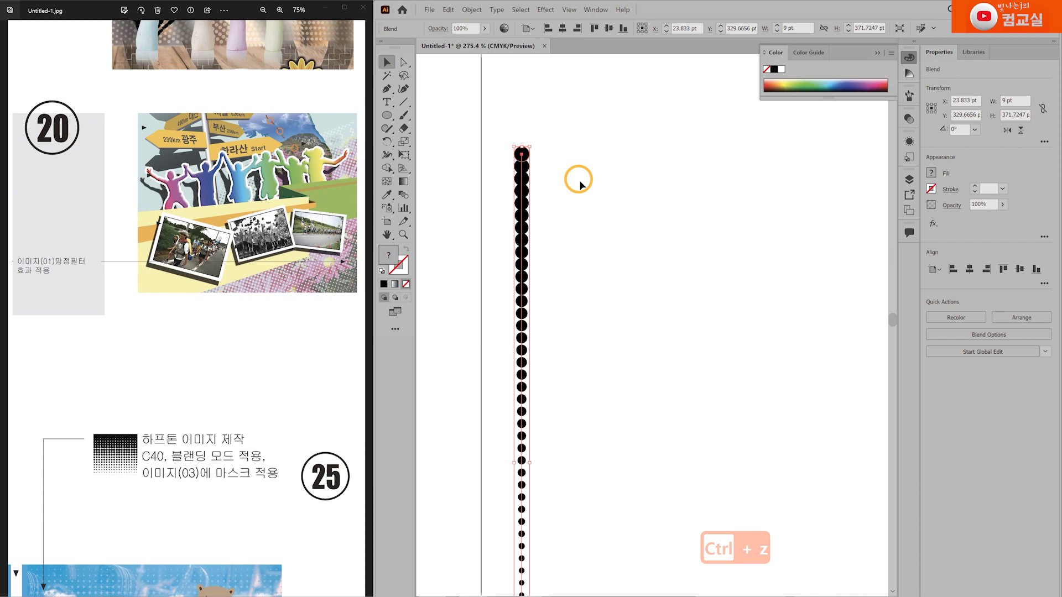
Duplicate the dot column horizontally to about X 30.4 pt and repeat the copy across the artboard to about X 519.6 pt.
drag(522, 170, 534, 176)
click(404, 234)
drag(698, 256, 653, 275)
key(ctrl+d)
key(ctrl+d)
key(ctrl+d)
key(ctrl+d)
key(ctrl+d)
key(ctrl+d)
key(ctrl+d)
key(ctrl+d)
key(ctrl+d)
key(ctrl+d)
key(ctrl+d)
key(ctrl+d)
key(ctrl+d)
key(ctrl+d)
key(ctrl+d)
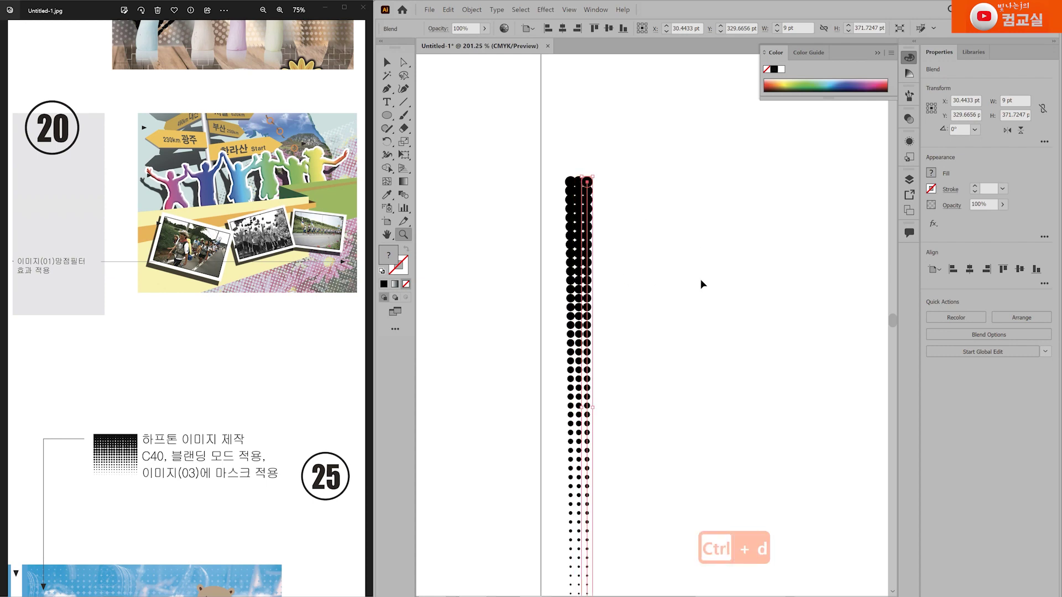
key(ctrl+d)
key(ctrl+d)
key(ctrl+d)
key(ctrl+d)
key(ctrl+d)
key(ctrl+d)
key(ctrl+d)
key(ctrl+d)
key(ctrl+d)
key(ctrl+d)
key(ctrl+d)
key(ctrl+d)
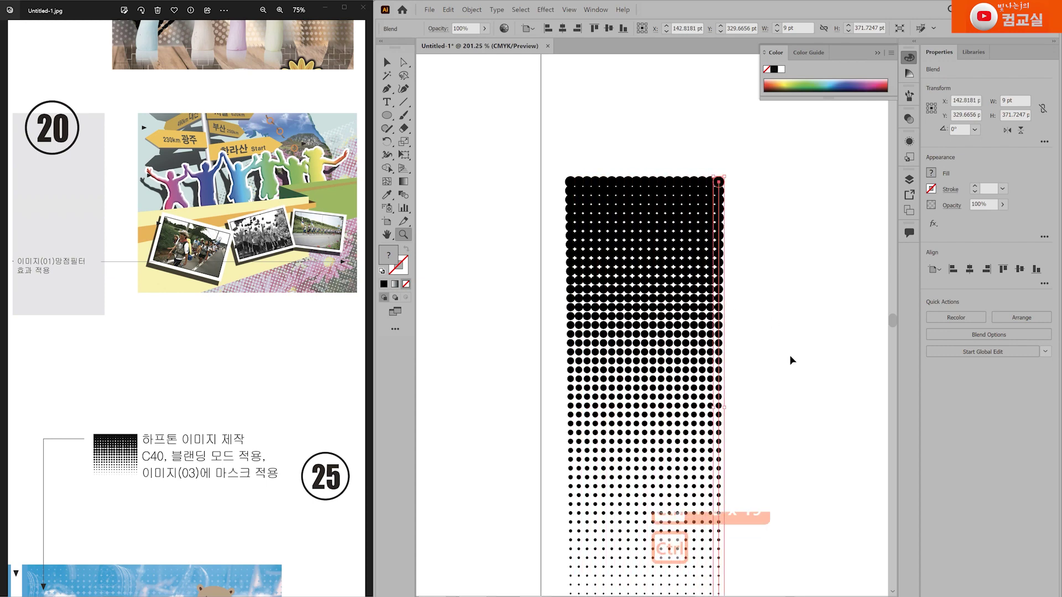
key(ctrl+d)
key(ctrl+d)
key(ctrl+d)
key(ctrl+d)
key(ctrl+d)
key(ctrl+d)
drag(818, 272, 565, 166)
key(ctrl+d)
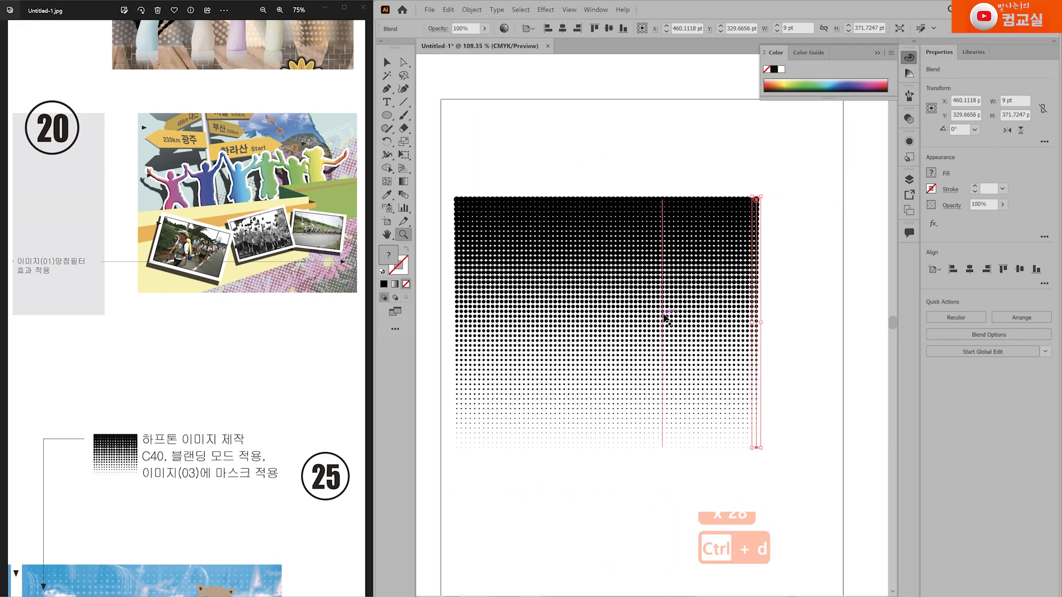
key(ctrl+d)
key(ctrl+d)
key(ctrl+d)
key(ctrl+d)
key(ctrl+d)
key(ctrl+d)
key(ctrl+d)
key(ctrl+d)
key(ctrl+d)
key(ctrl+d)
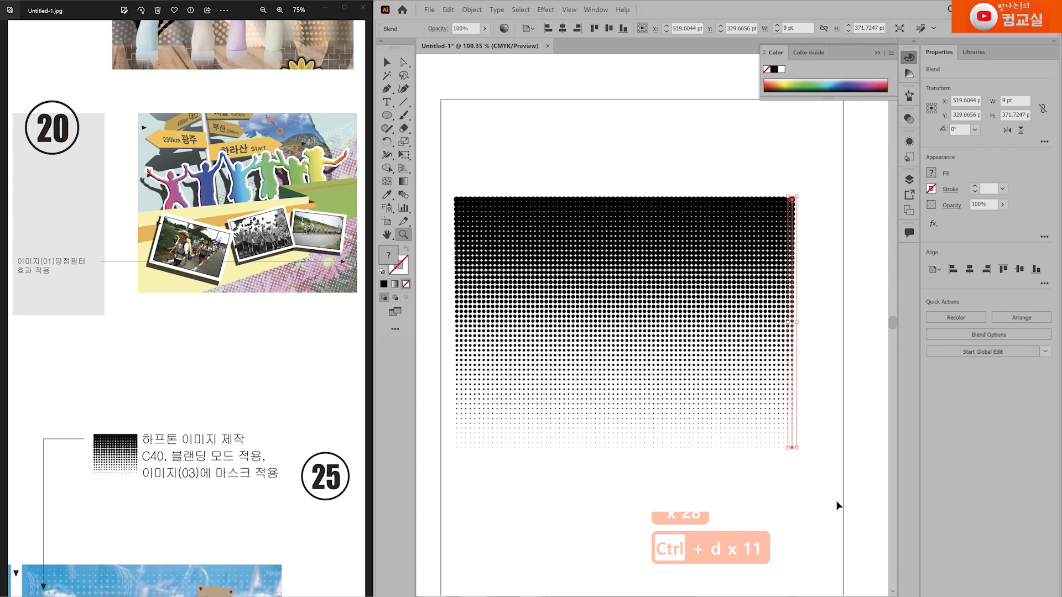
Copy all the dot columns and paste them into the 20.psd document in Photoshop as a Smart Object.
click(387, 62)
drag(431, 173, 830, 491)
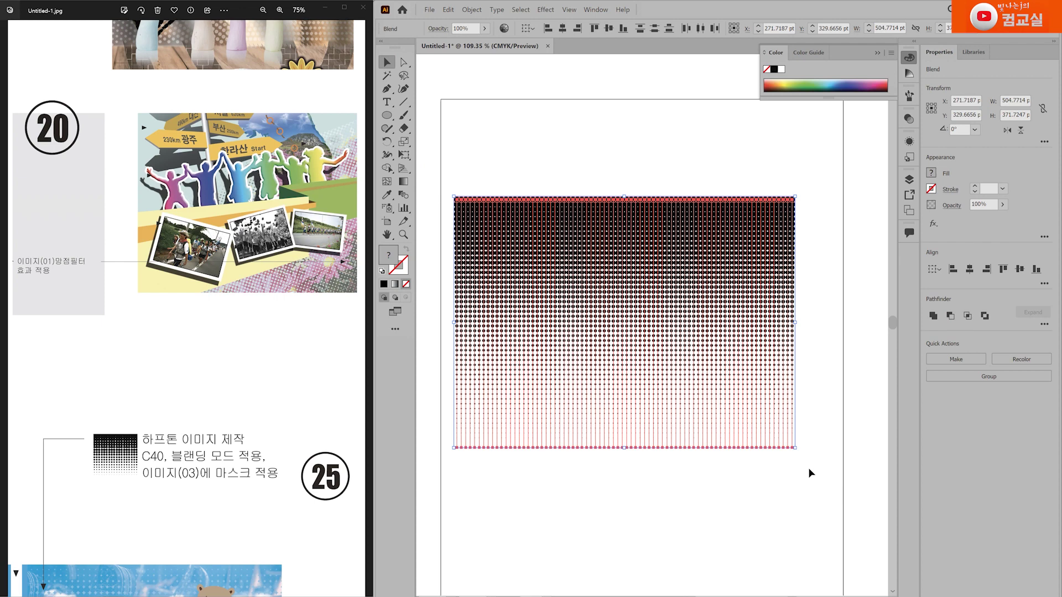
key(ctrl+c)
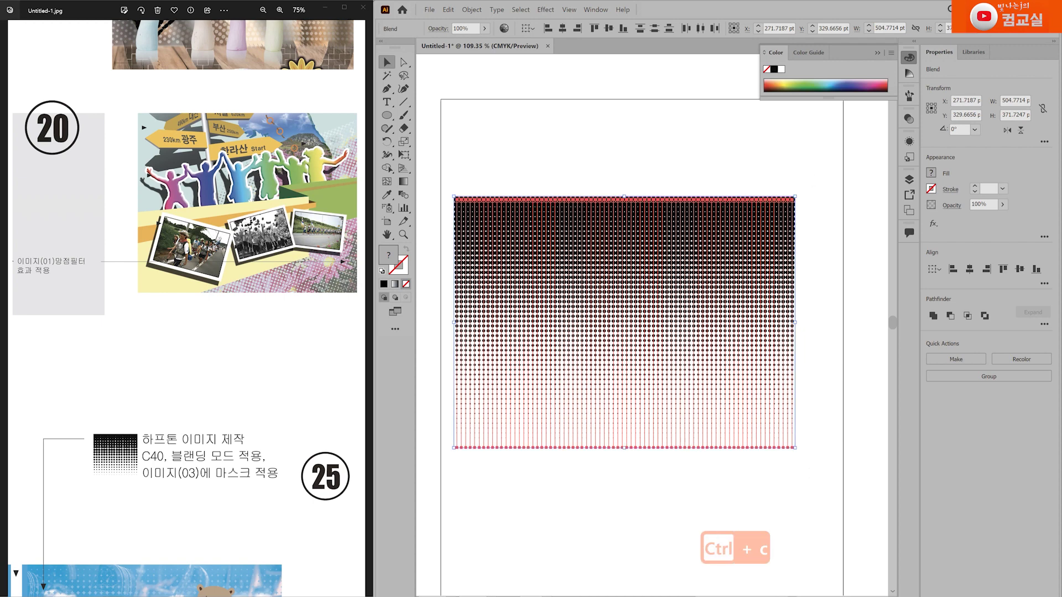
key(alt+Tab)
key(ctrl+v)
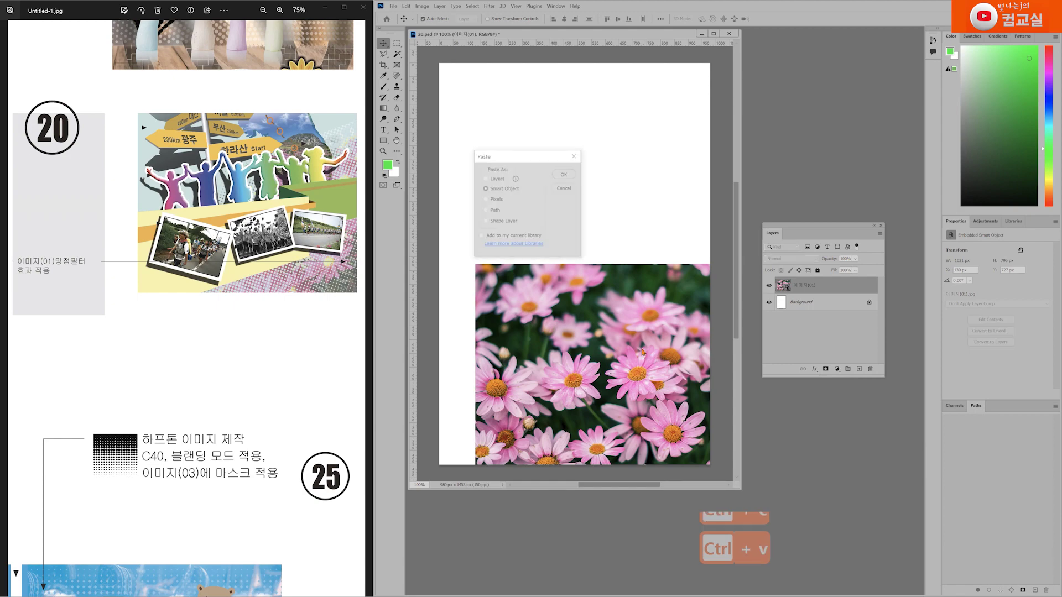
click(564, 174)
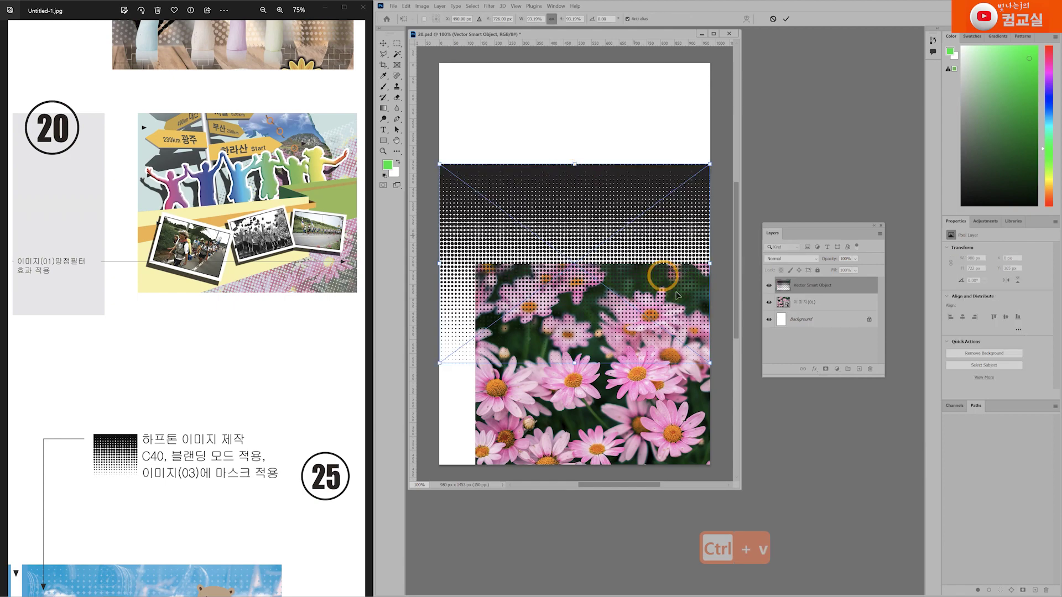
Rotate the pasted halftone about 35° counterclockwise, enlarge it, and position it diagonally across the flower photo.
drag(581, 206, 577, 293)
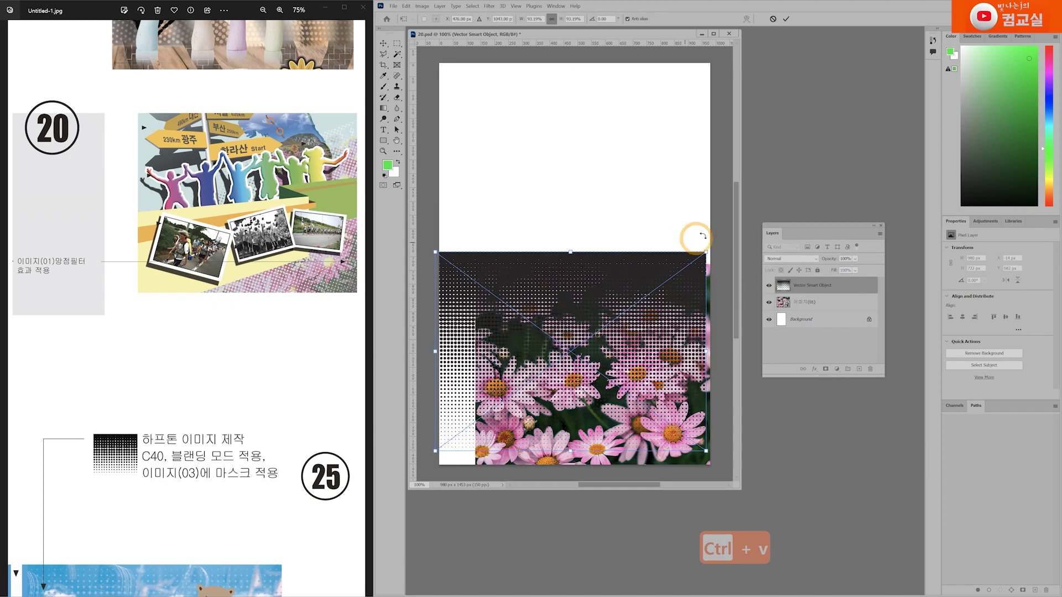
drag(702, 235, 605, 176)
drag(526, 213, 649, 295)
drag(575, 311, 571, 271)
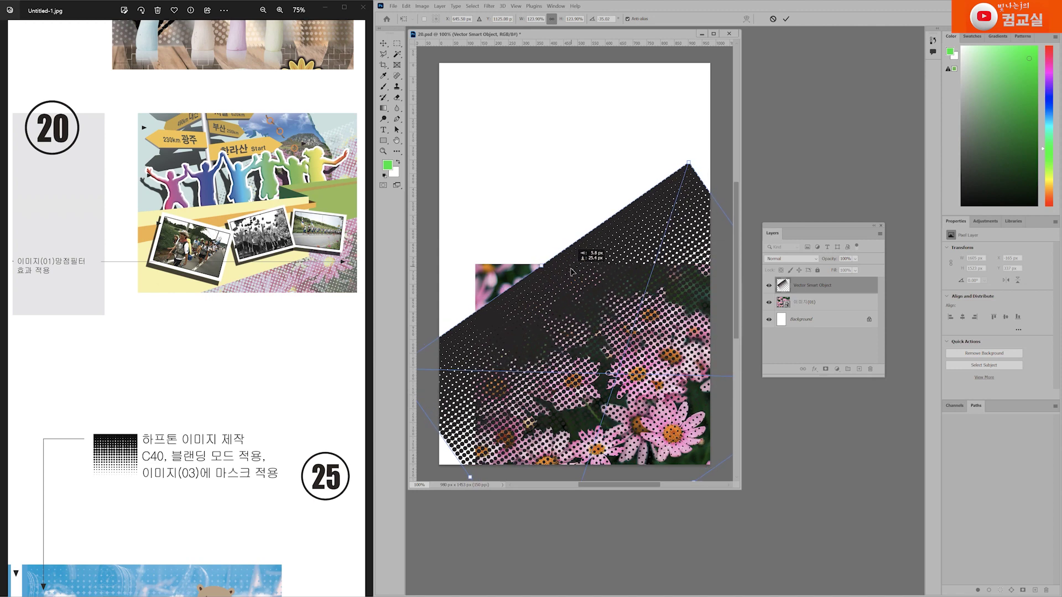
key(Return)
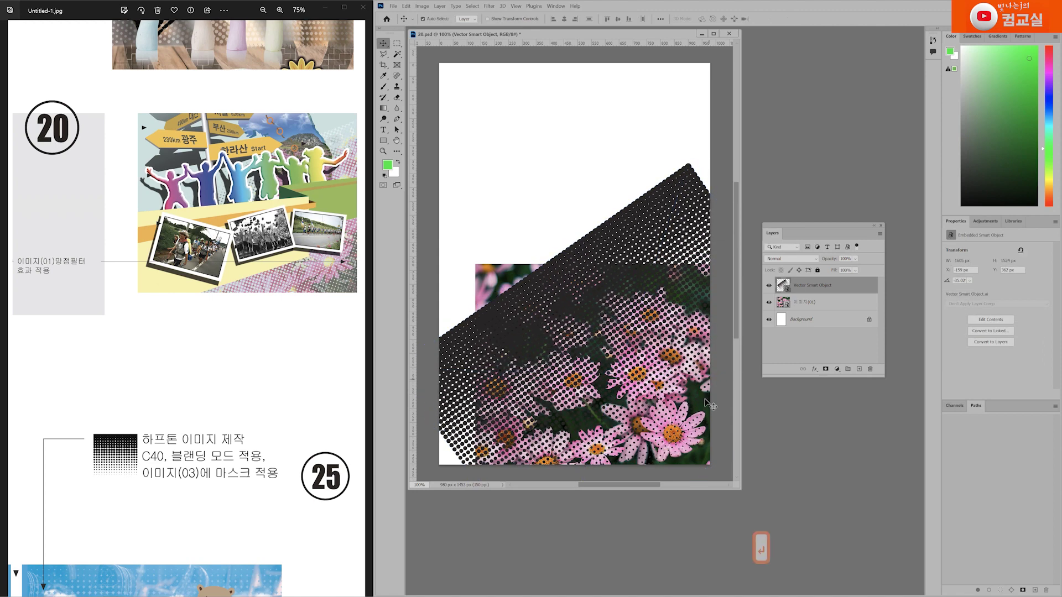
drag(642, 225, 650, 237)
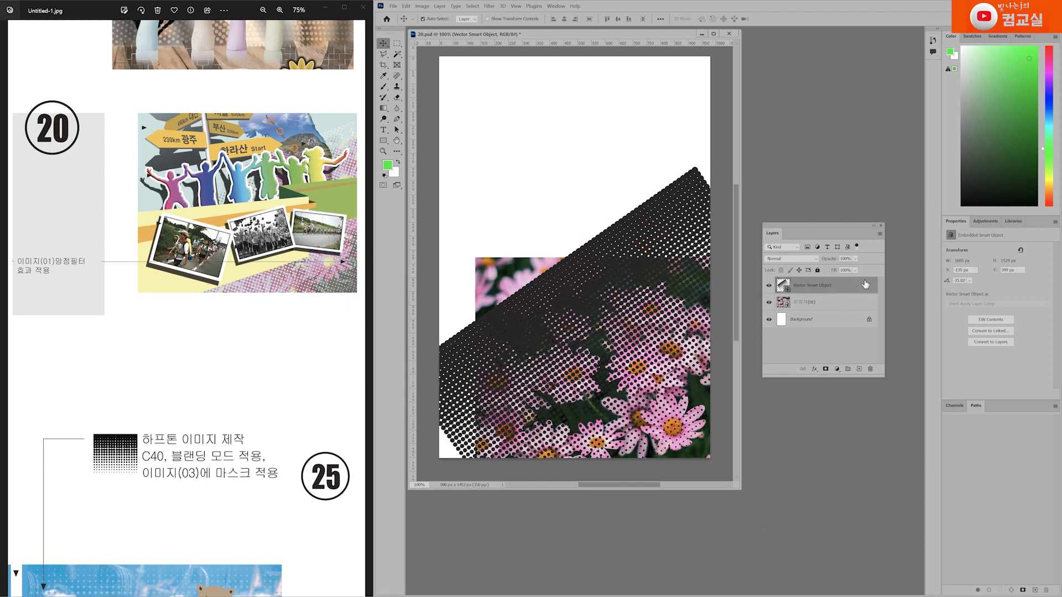
Add a Color Overlay of C 20, M 0, Y 10, K 0 to the Vector Smart Object layer.
double_click(859, 286)
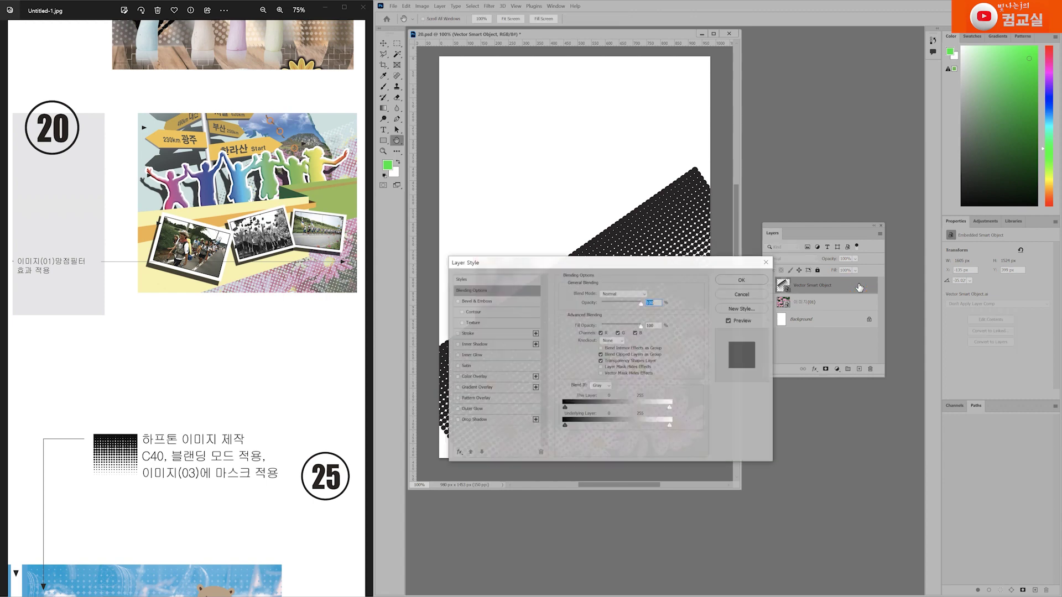
click(477, 377)
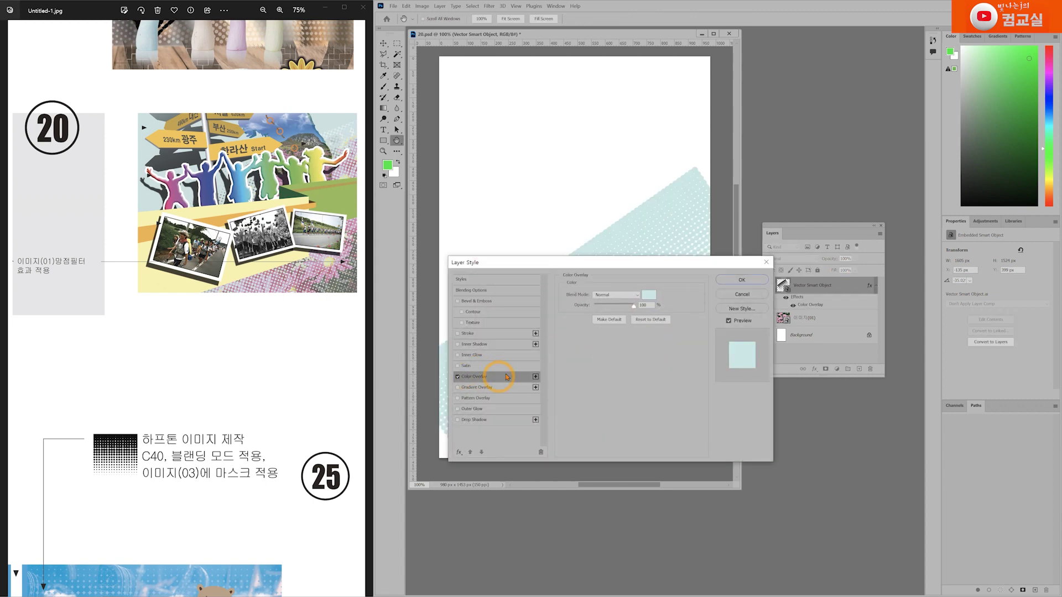
click(648, 298)
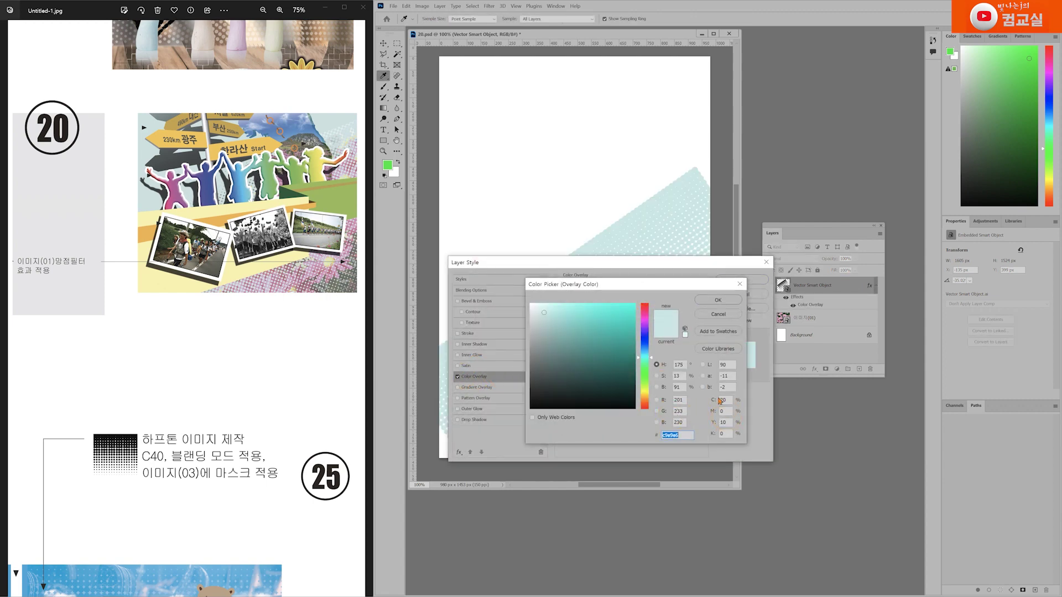
click(718, 300)
click(742, 279)
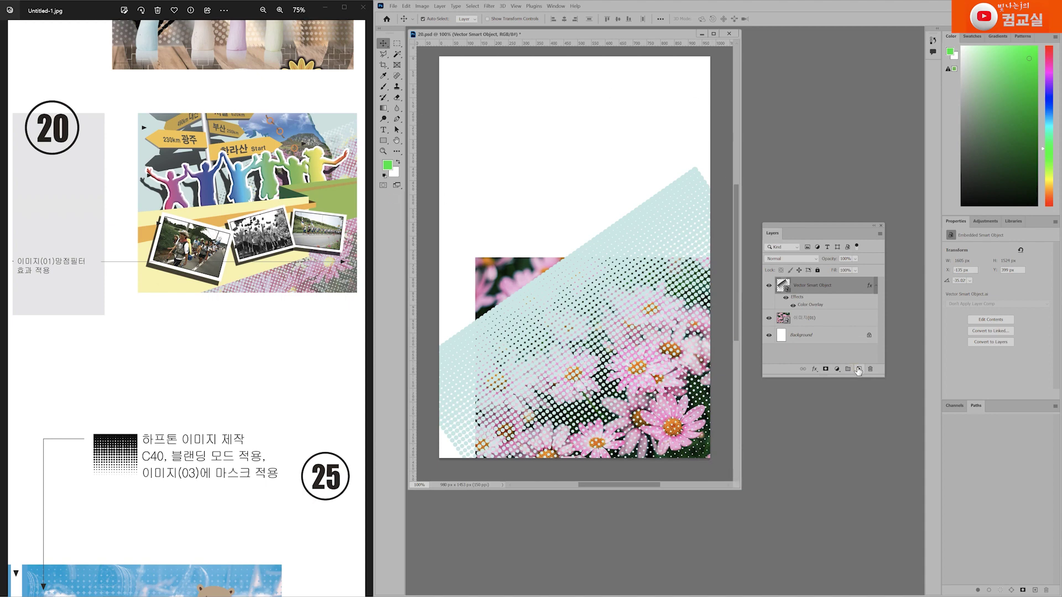
Add a new layer above the halftone and set the foreground color to C 20, Y 10.
click(859, 370)
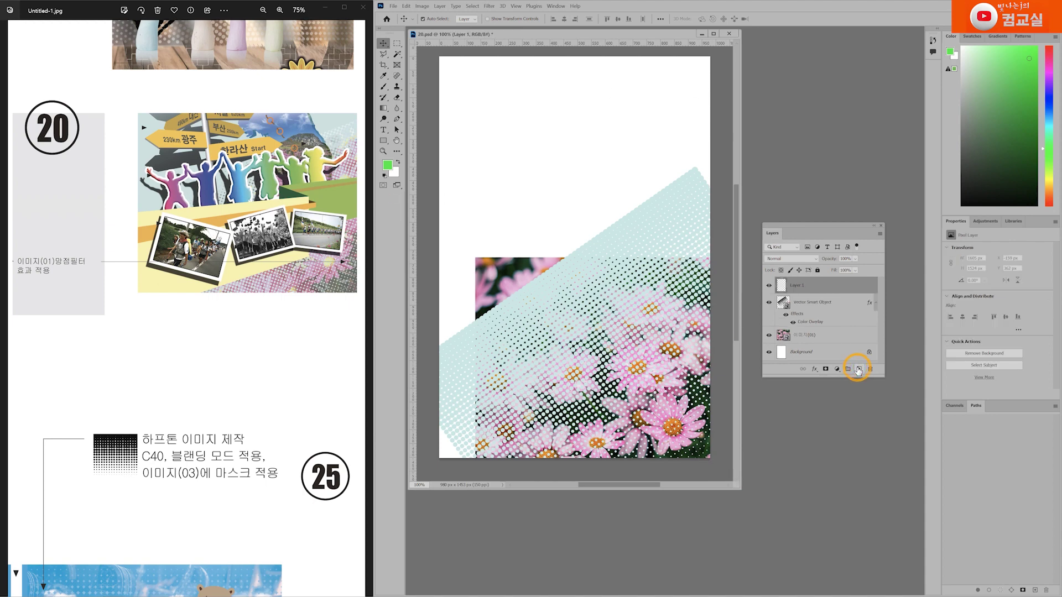
click(388, 167)
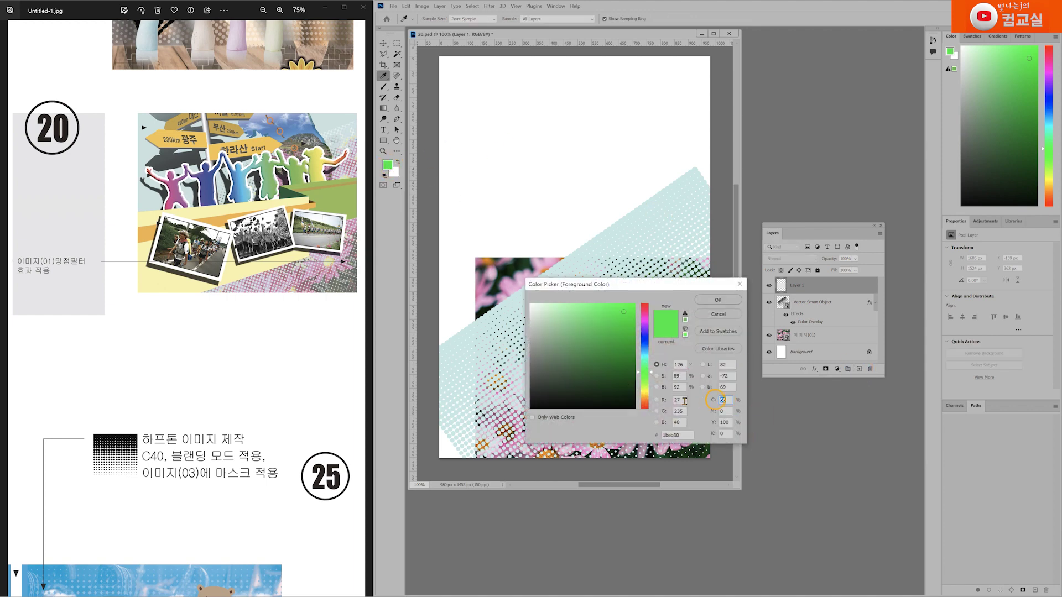
text(20)
key(Tab)
key(Tab)
text(1)
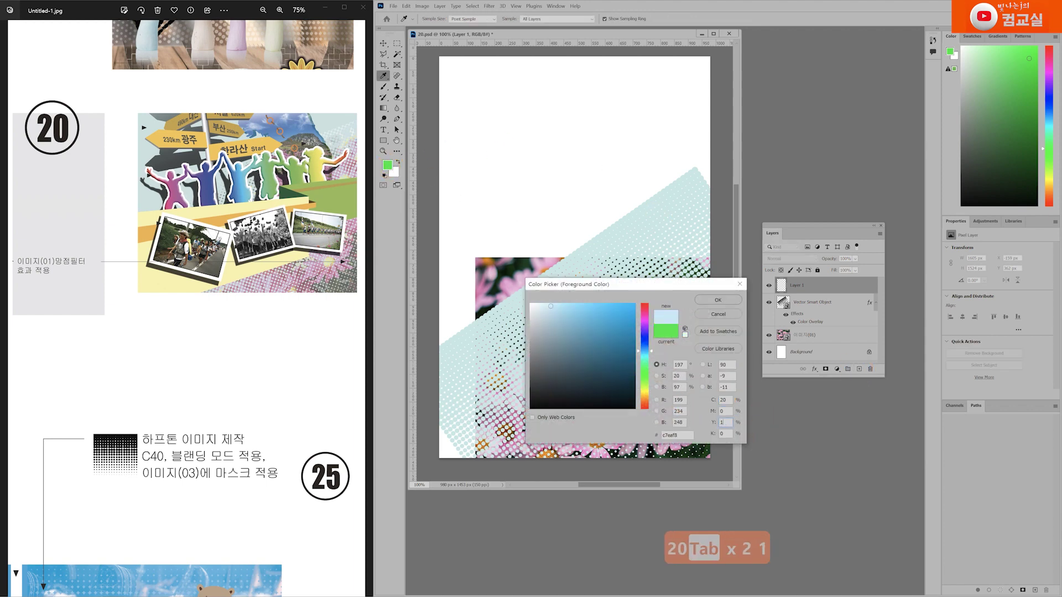
text(0)
key(Return)
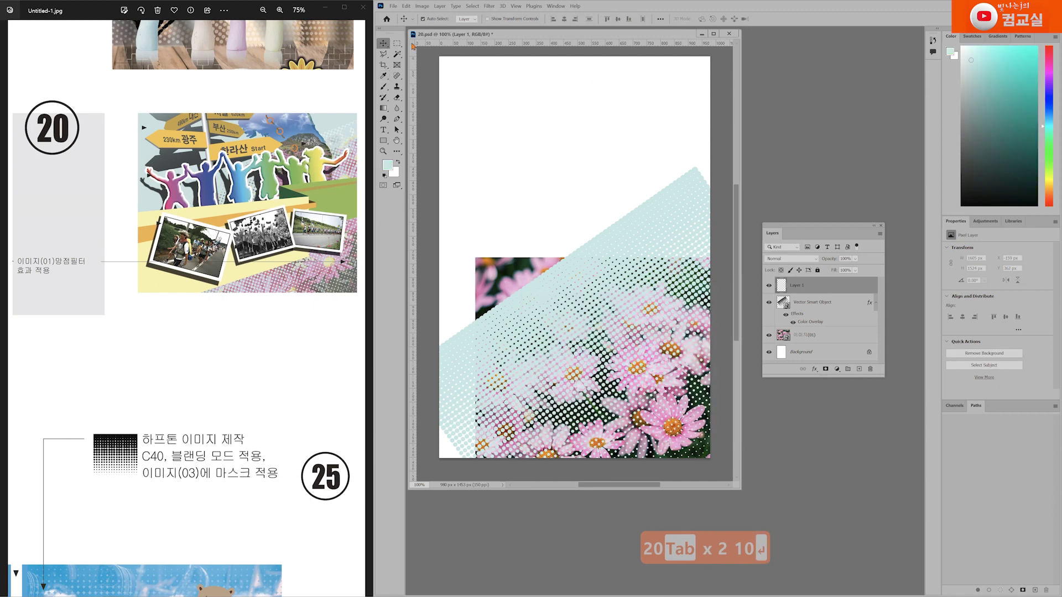
Outline the upper page area down into the halftone's upper part with the Polygonal Lasso and close the selection.
click(383, 54)
mouse_move(419, 55)
mouse_down()
mouse_move(493, 490)
mouse_move(526, 391)
mouse_move(581, 384)
mouse_move(616, 280)
mouse_move(446, 360)
mouse_move(462, 302)
mouse_move(653, 250)
mouse_up()
click(653, 250)
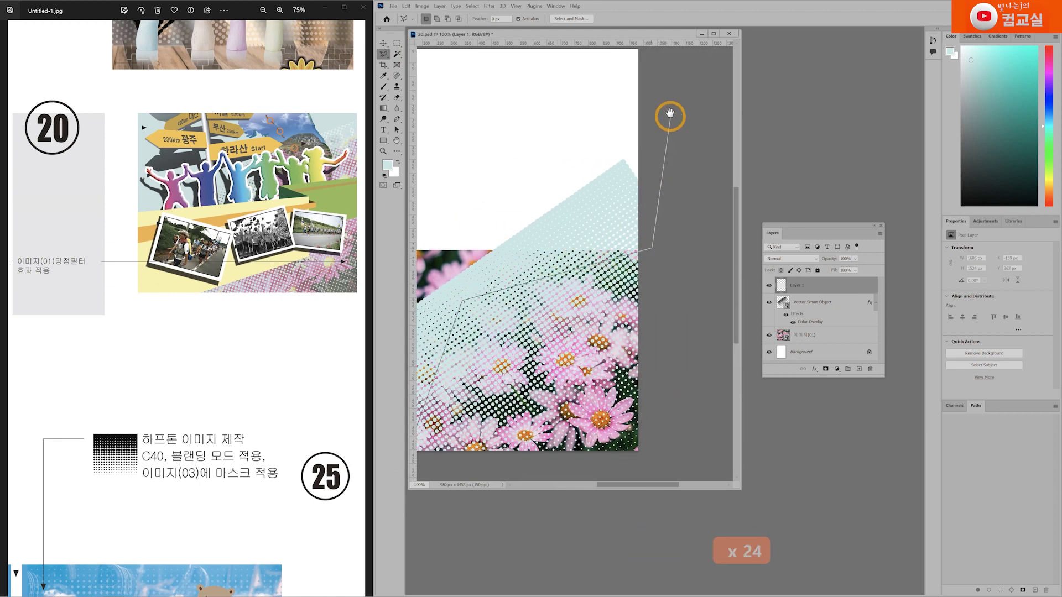
drag(671, 114, 674, 176)
click(664, 88)
drag(564, 92, 695, 98)
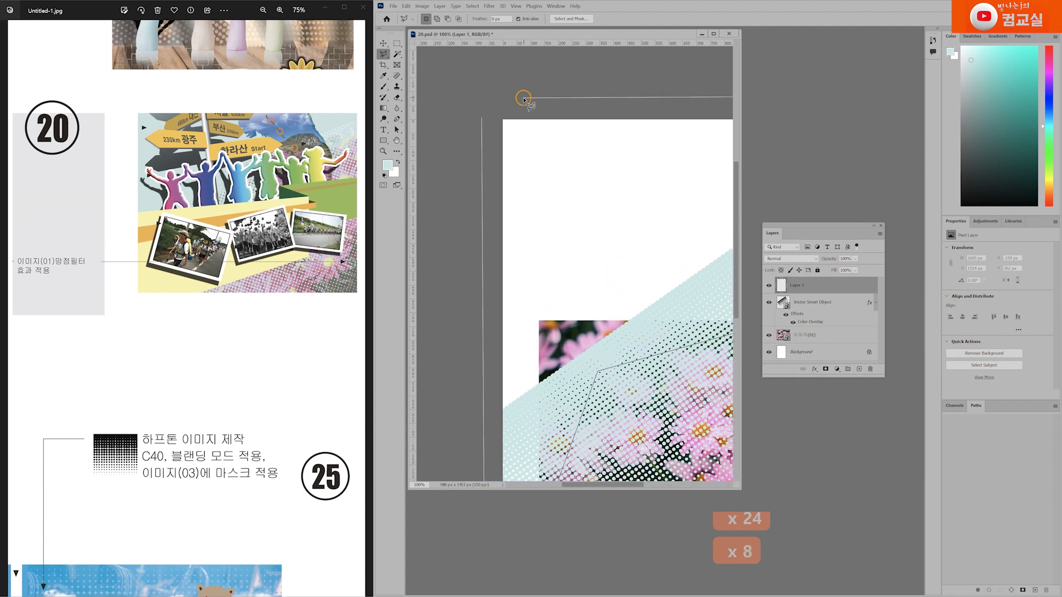
double_click(482, 118)
drag(624, 207, 498, 161)
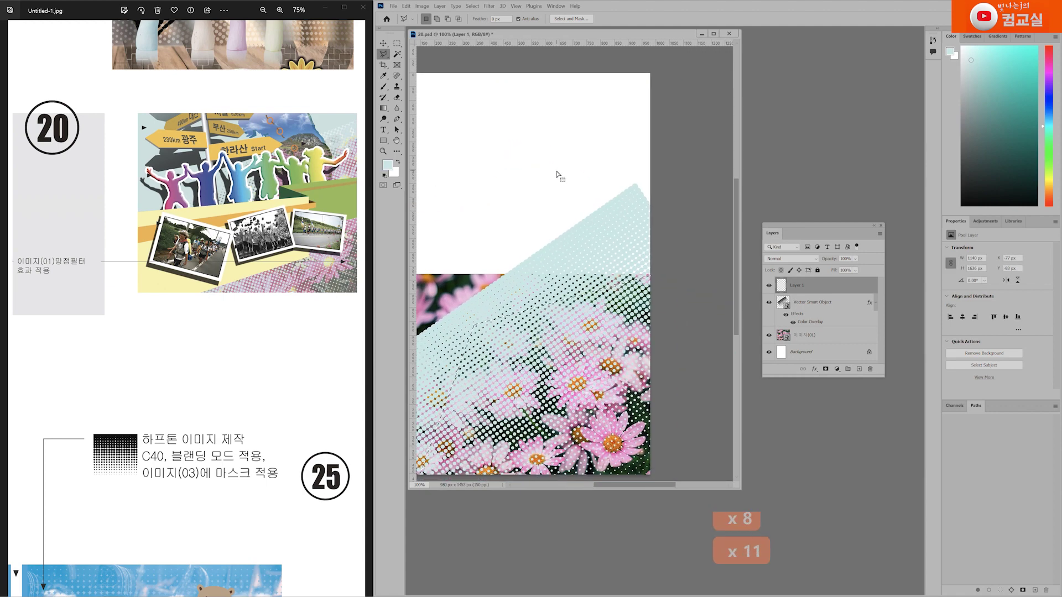
Fill the upper selection on the new layer with the light teal foreground color and deselect.
key(alt+Delete)
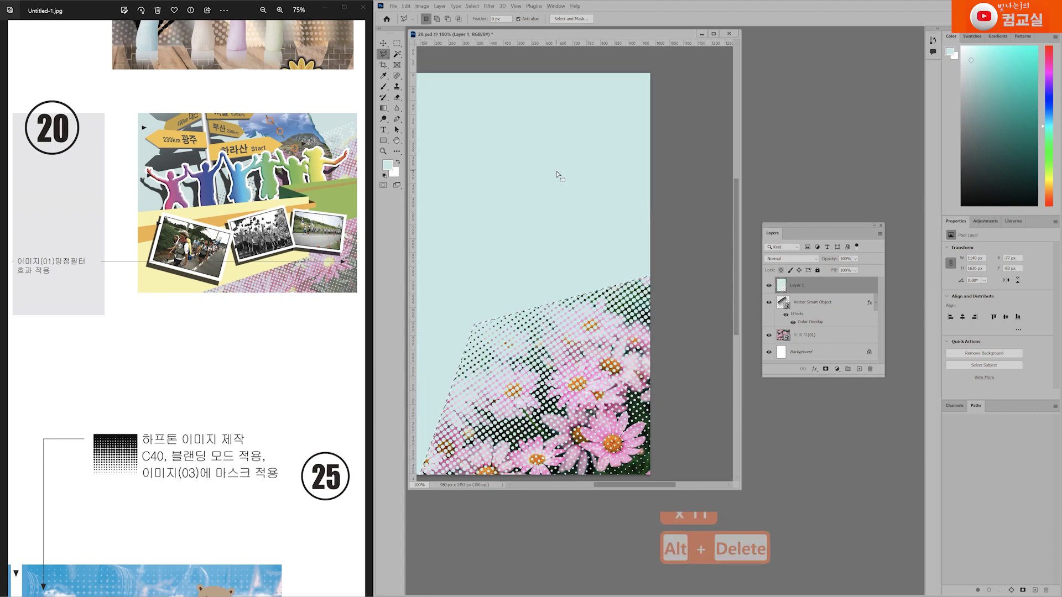
drag(530, 223, 592, 213)
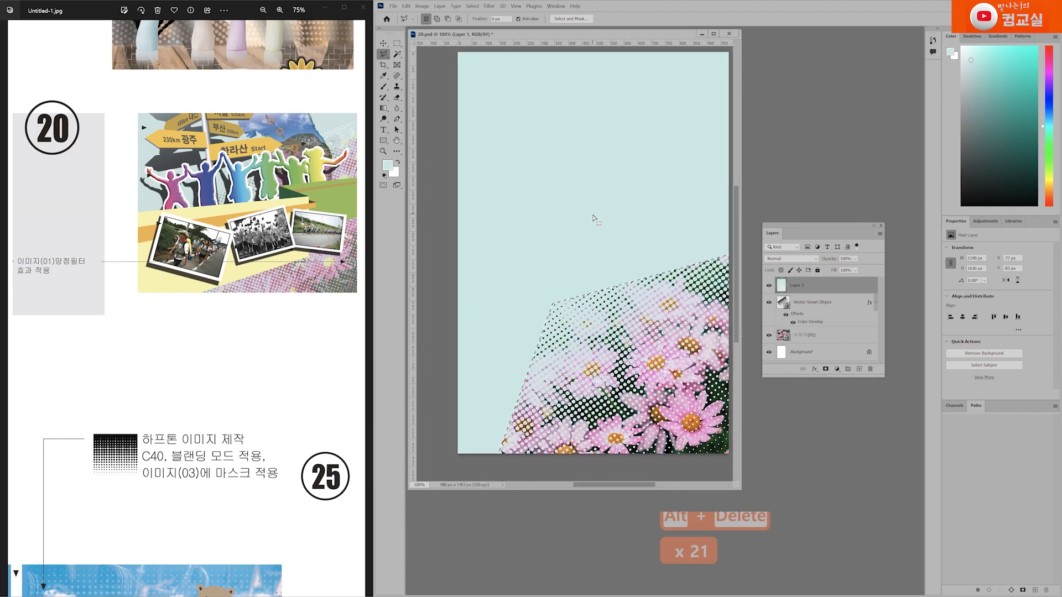
key(ctrl+d)
scroll(596, 220, right, 3)
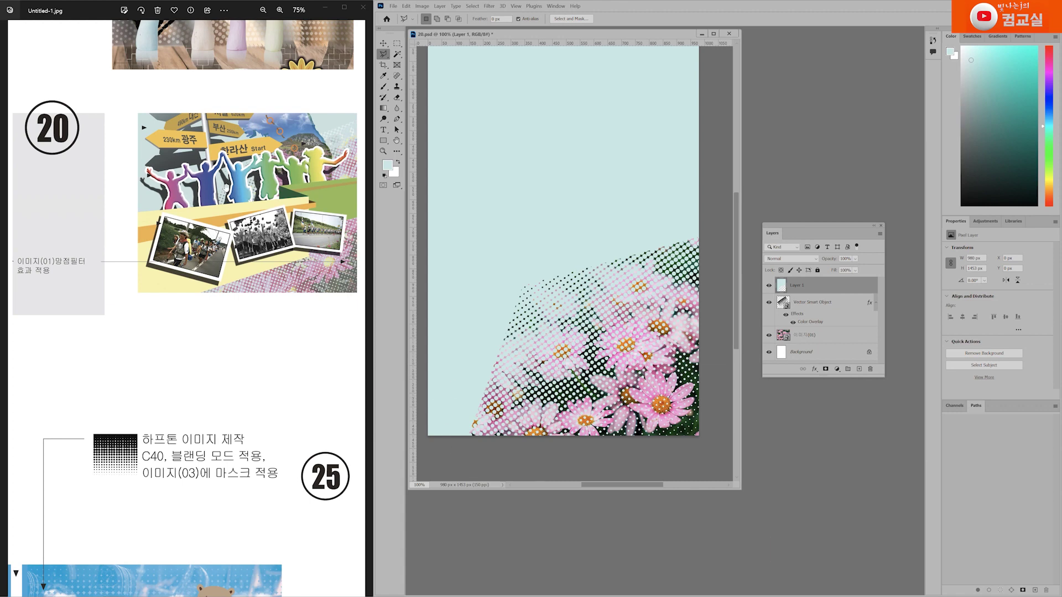
Outline a stepped diagonal band across the lower part of the page with the Polygonal Lasso, following the reference image, and close the selection.
scroll(309, 198, up, 5)
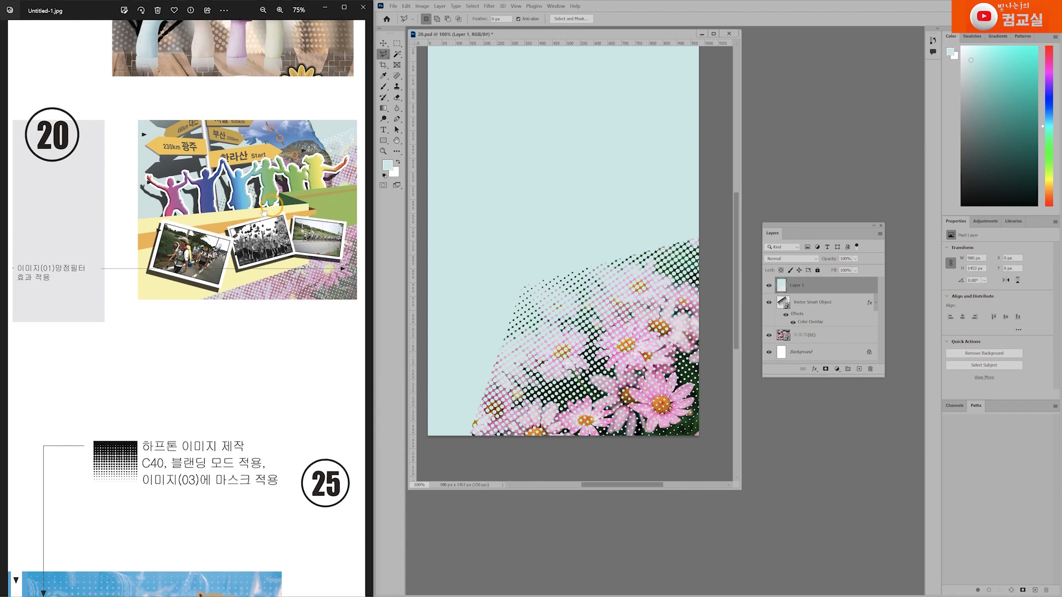
drag(324, 255, 316, 274)
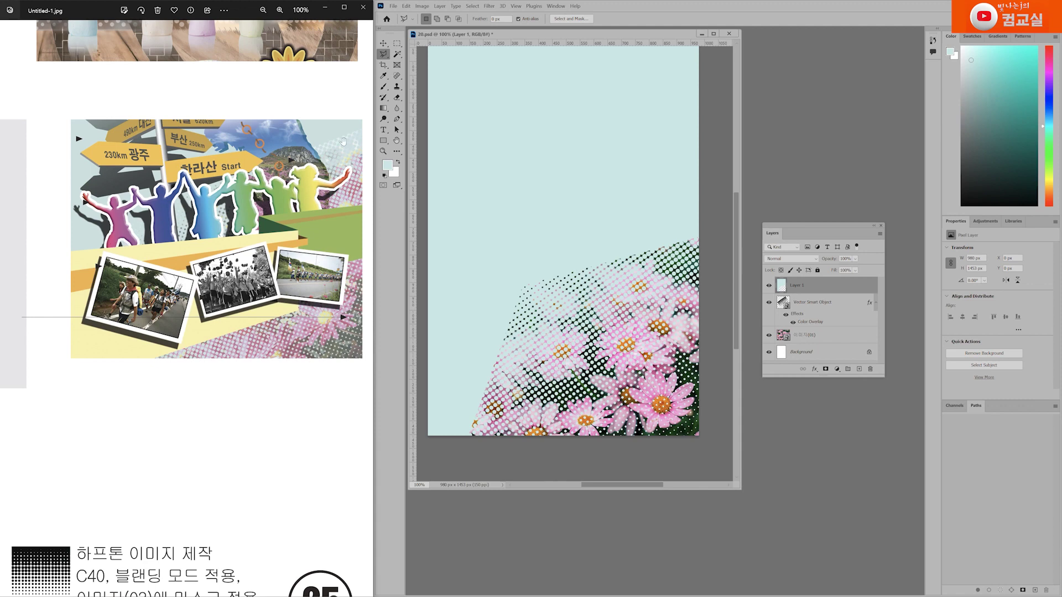
click(379, 54)
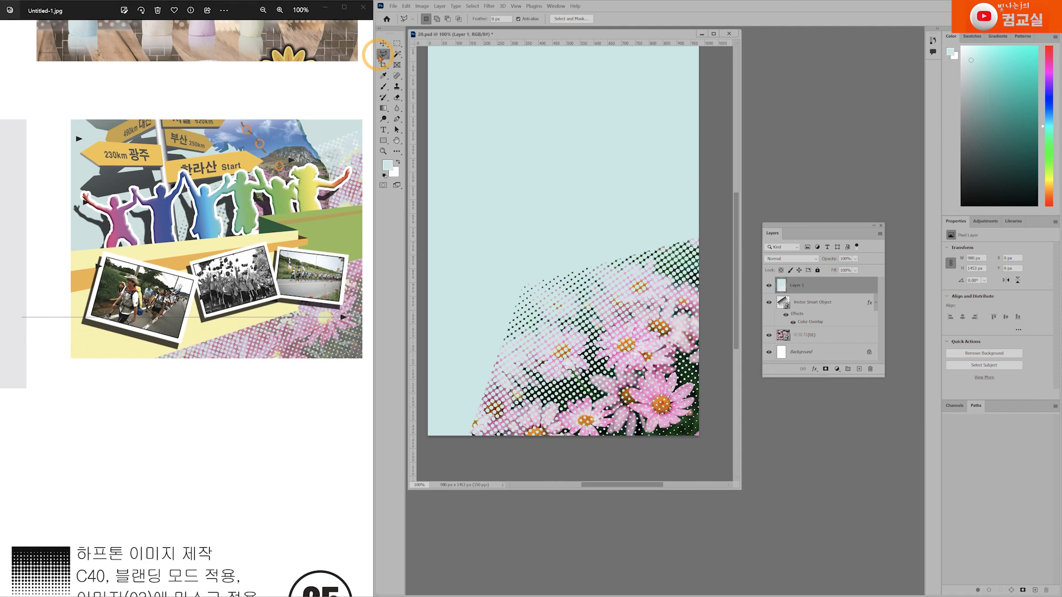
click(711, 267)
click(567, 317)
click(569, 339)
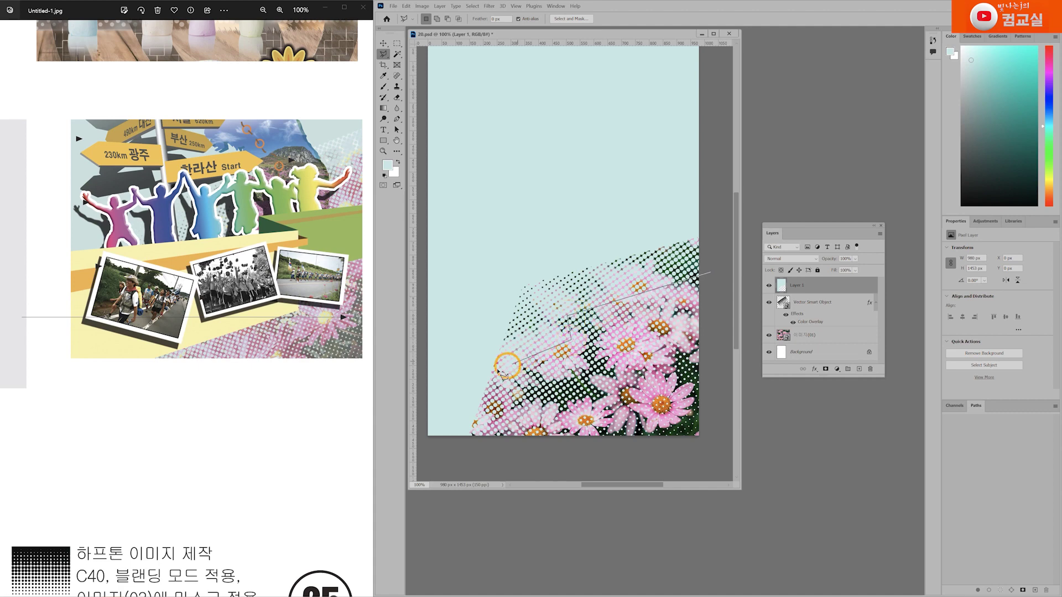
click(420, 366)
click(422, 448)
click(474, 454)
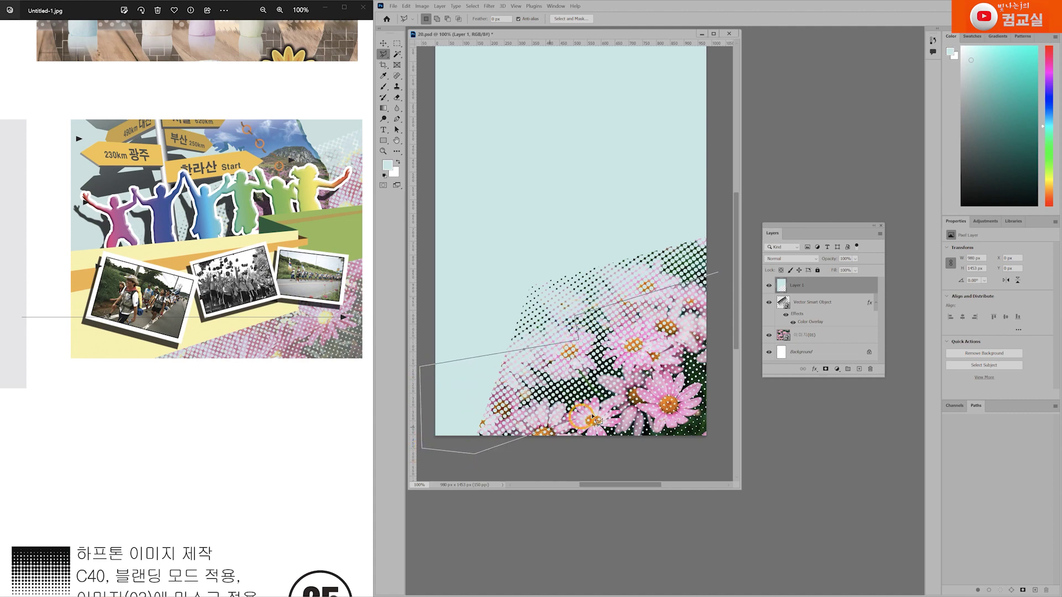
click(621, 394)
click(618, 342)
click(720, 335)
click(719, 277)
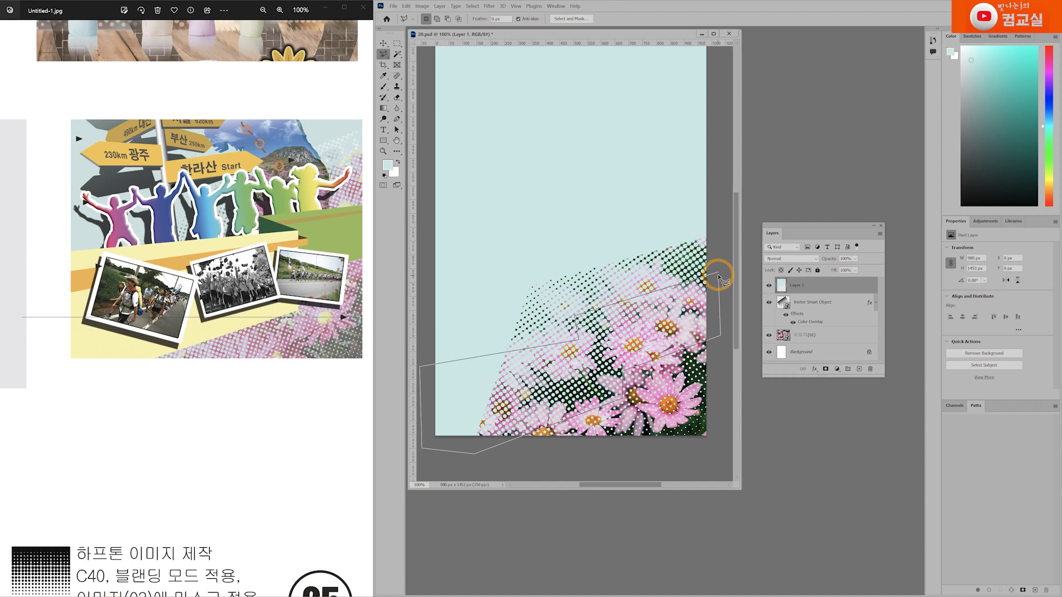
click(719, 275)
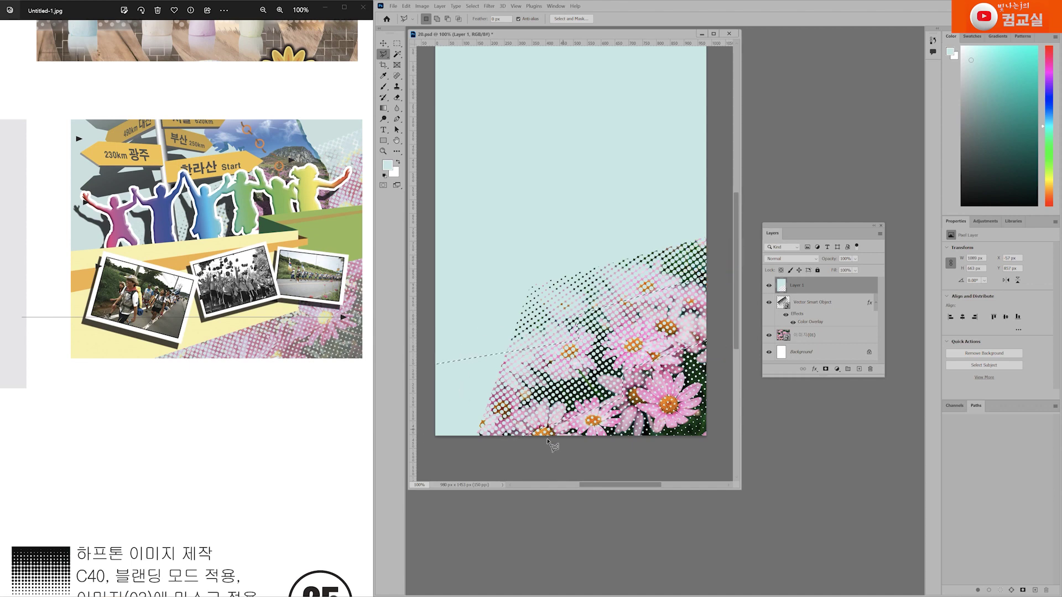
Add another layer, set the foreground to a dark green, and fill the stepped band selection with it.
click(858, 369)
click(1045, 156)
click(981, 153)
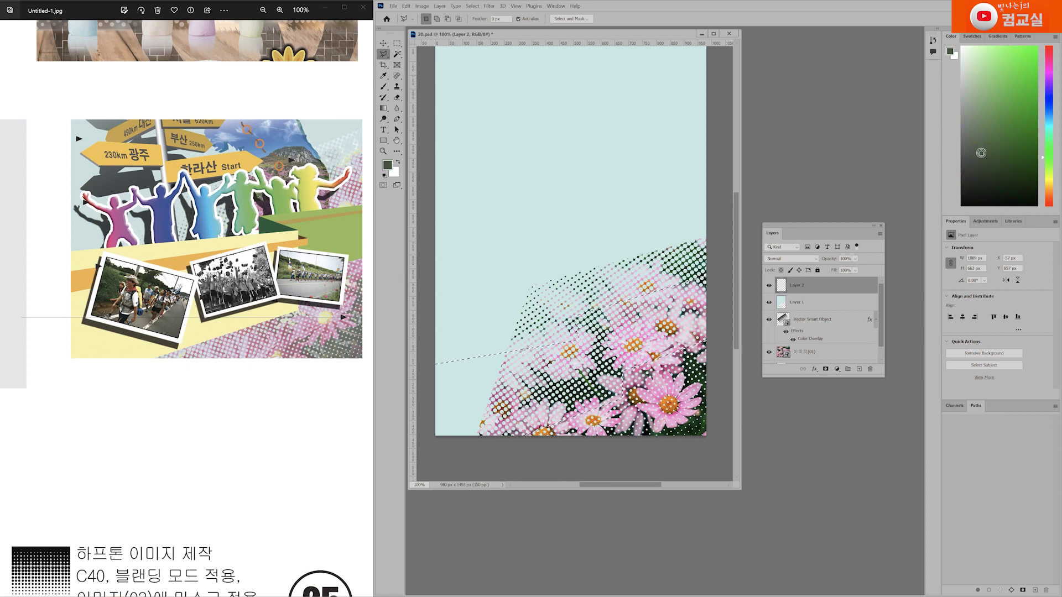
key(alt+Delete)
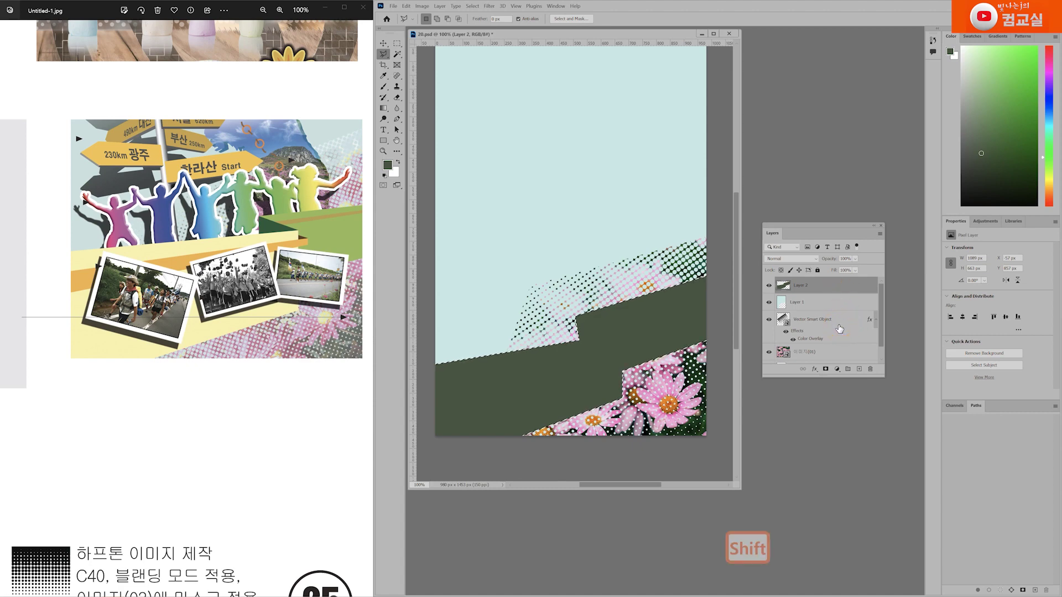
Delete the two fill layers and the halftone smart object, and close 20.psd without saving.
shift+click(865, 338)
key(Delete)
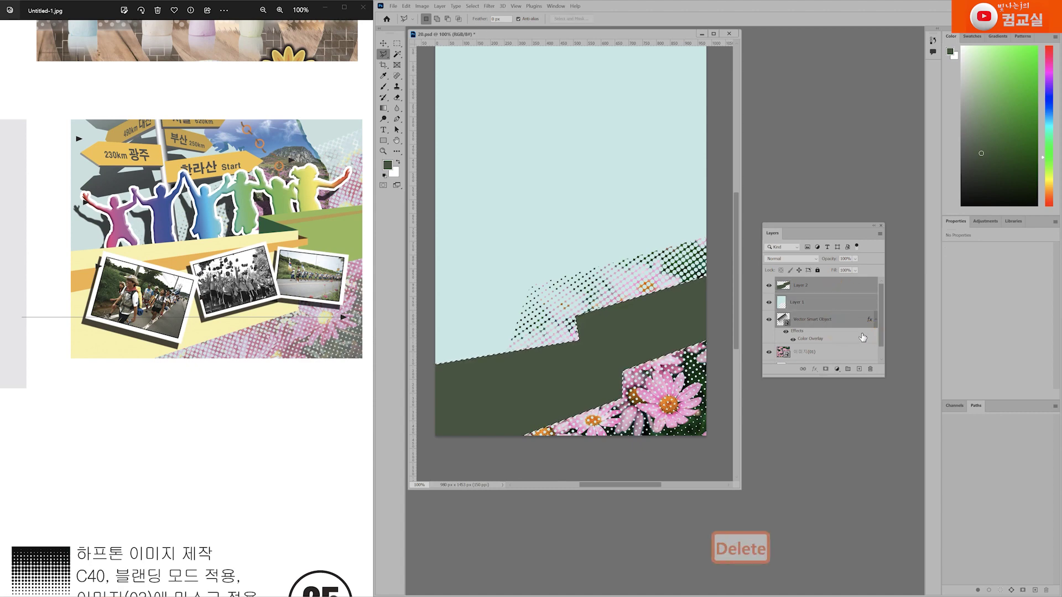
drag(865, 338, 874, 362)
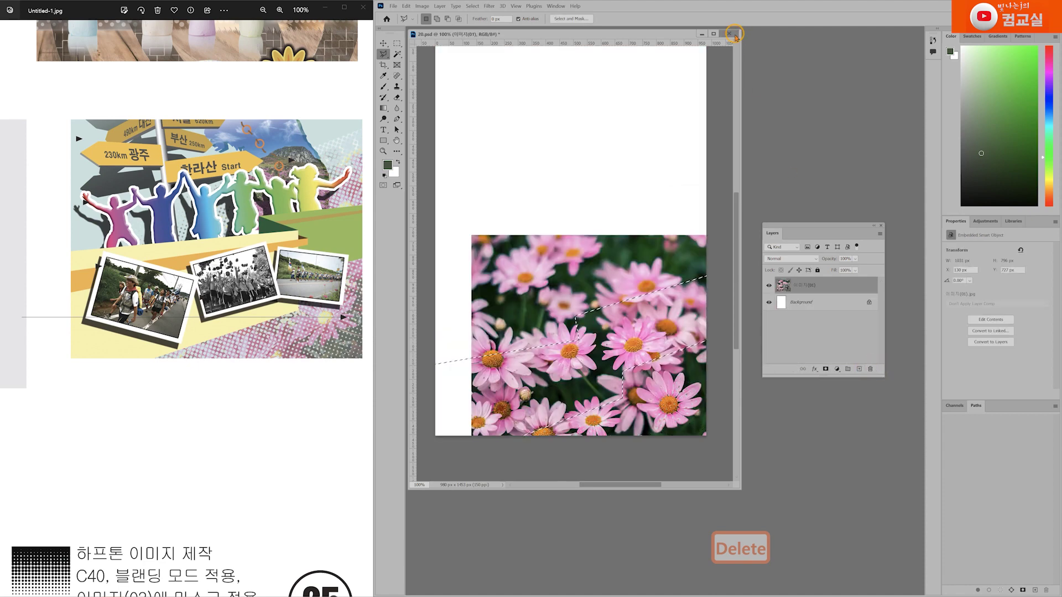
click(730, 34)
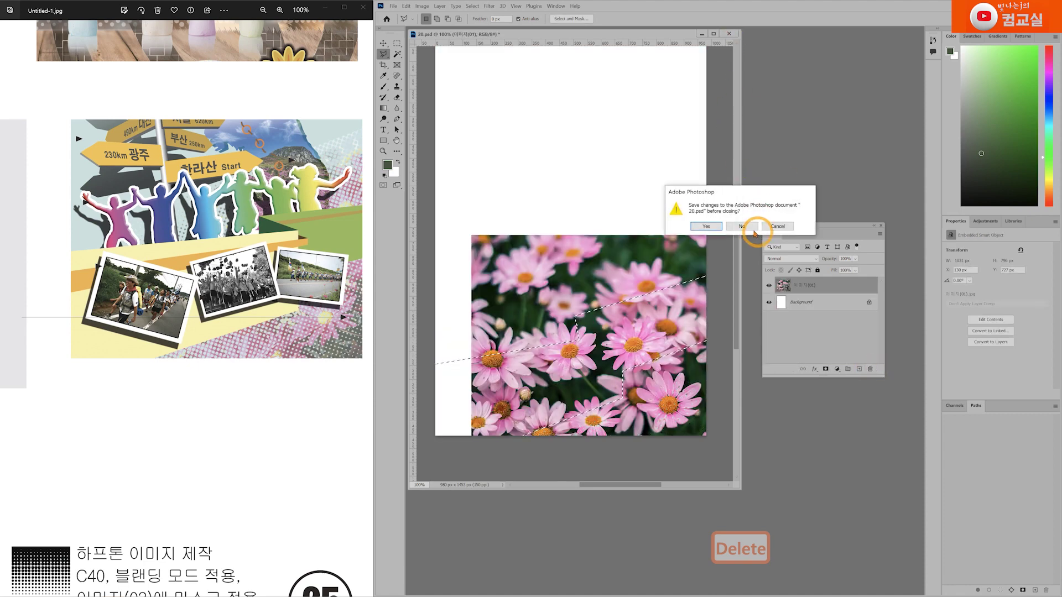
click(747, 229)
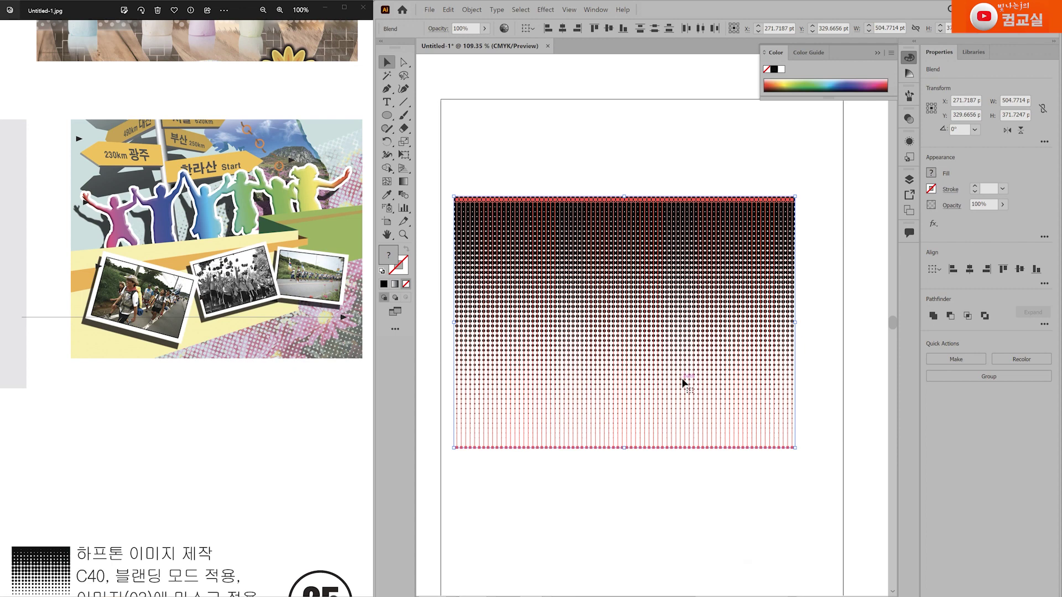
Bring up reference example 25 and delete the blended halftone artwork from the Illustrator artboard.
drag(265, 443, 278, 116)
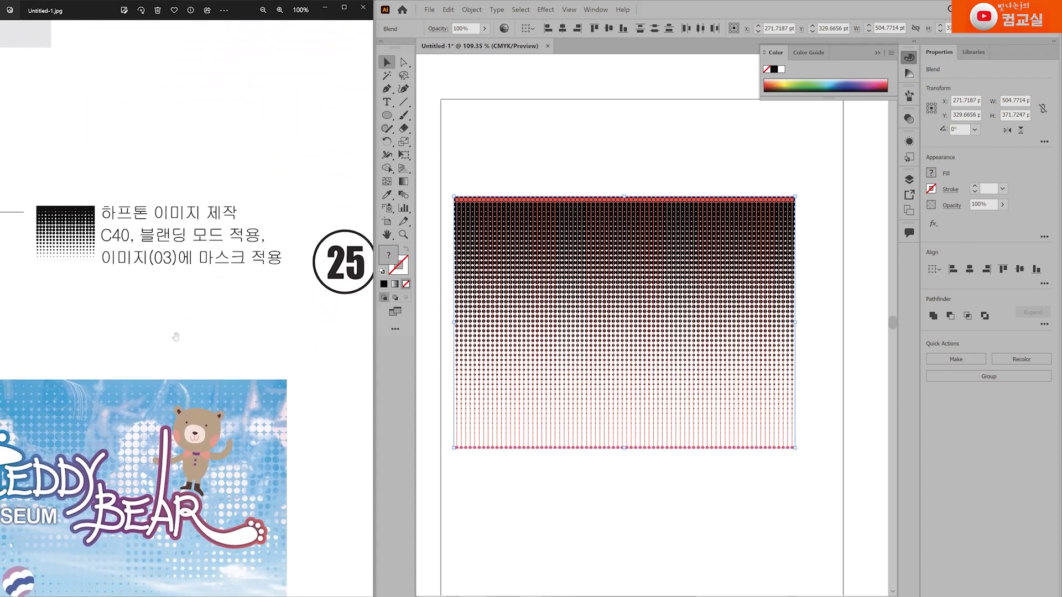
drag(197, 269, 275, 235)
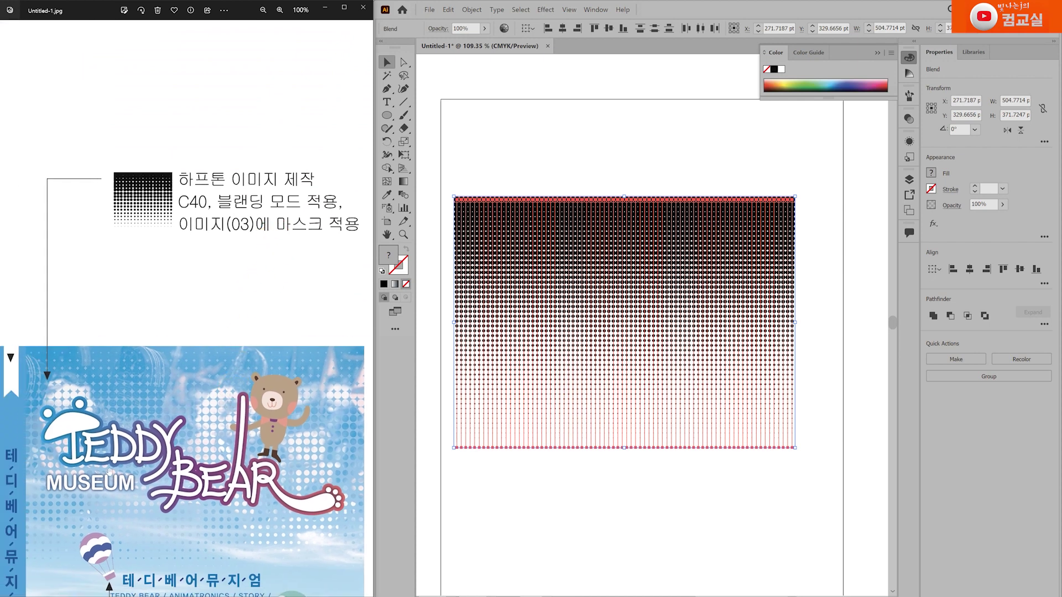
drag(443, 171, 829, 527)
key(Delete)
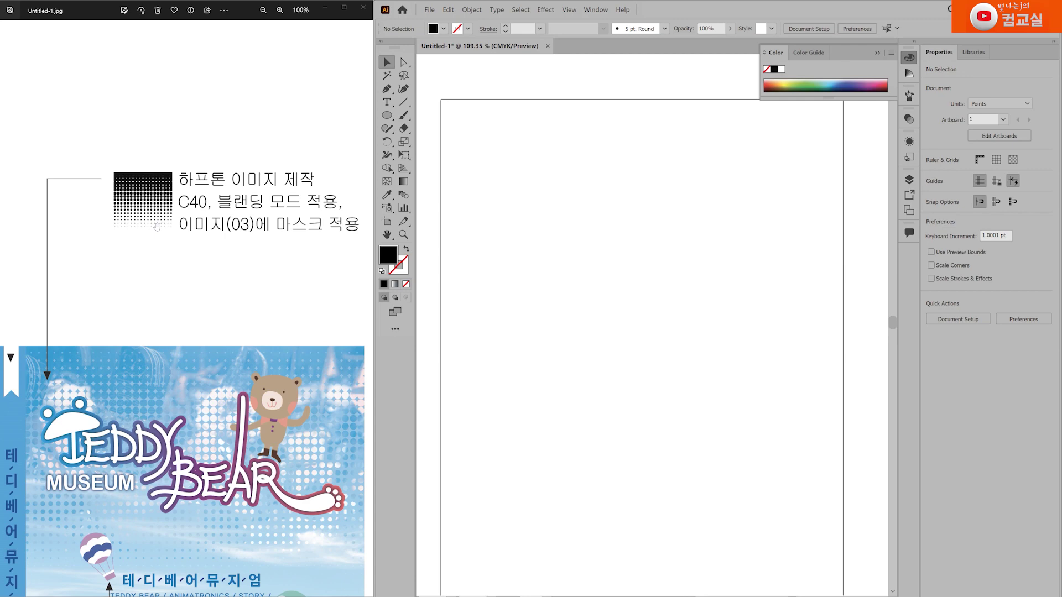
Draw a black circle near the artboard's upper-left corner and set its width and height to 20 pt.
click(385, 115)
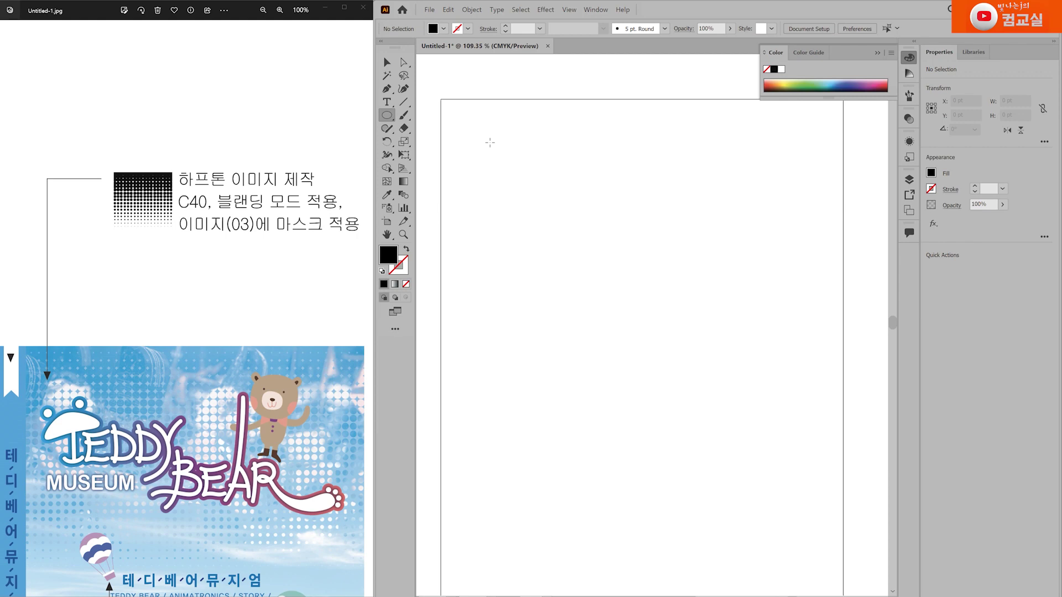
scroll(509, 260, up, 1)
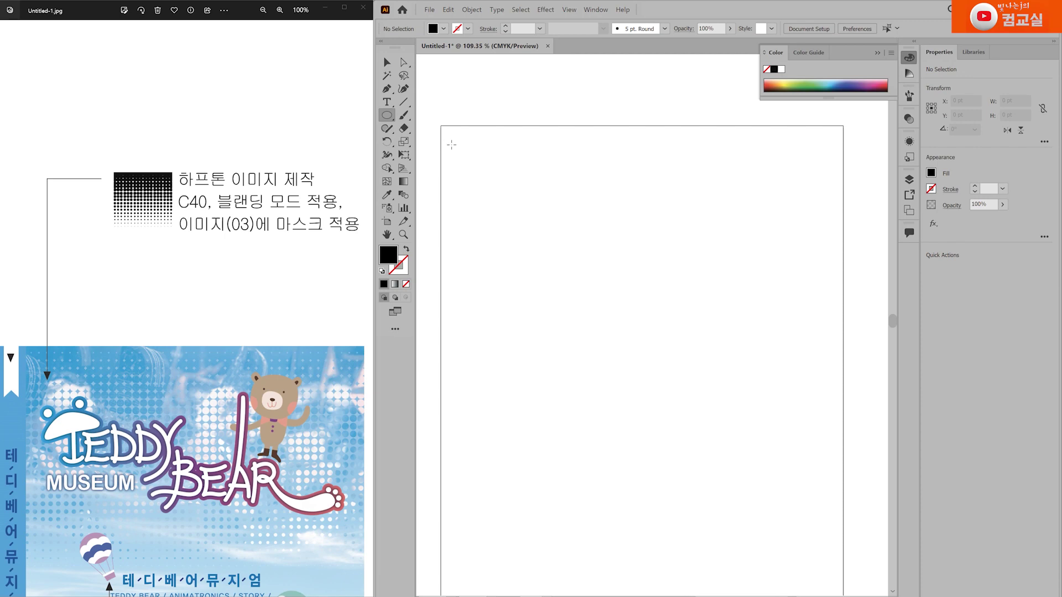
mouse_move(452, 134)
mouse_down()
mouse_move(476, 158)
mouse_move(466, 148)
mouse_up()
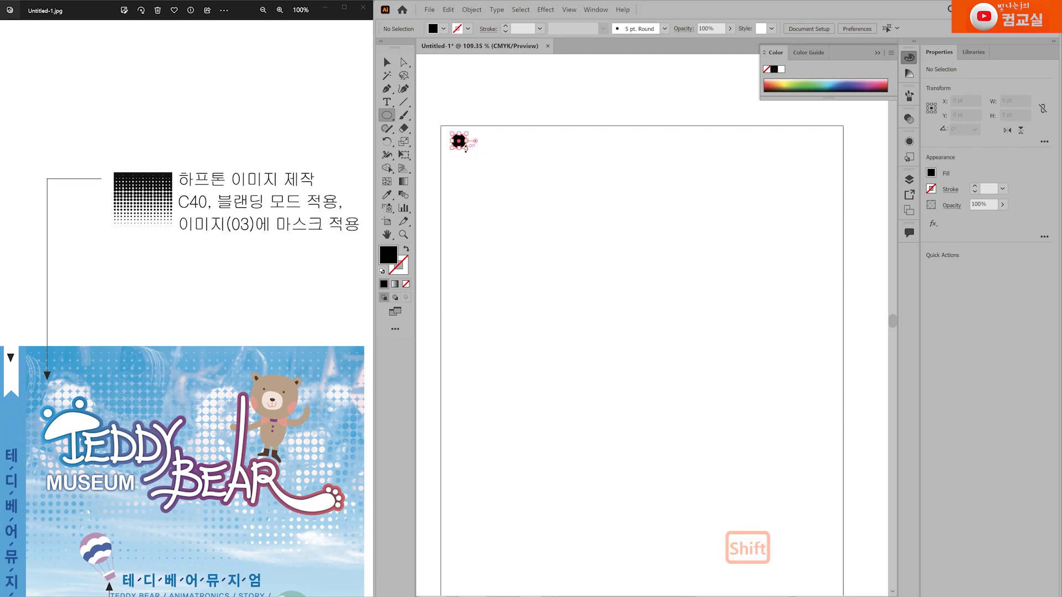
double_click(1020, 100)
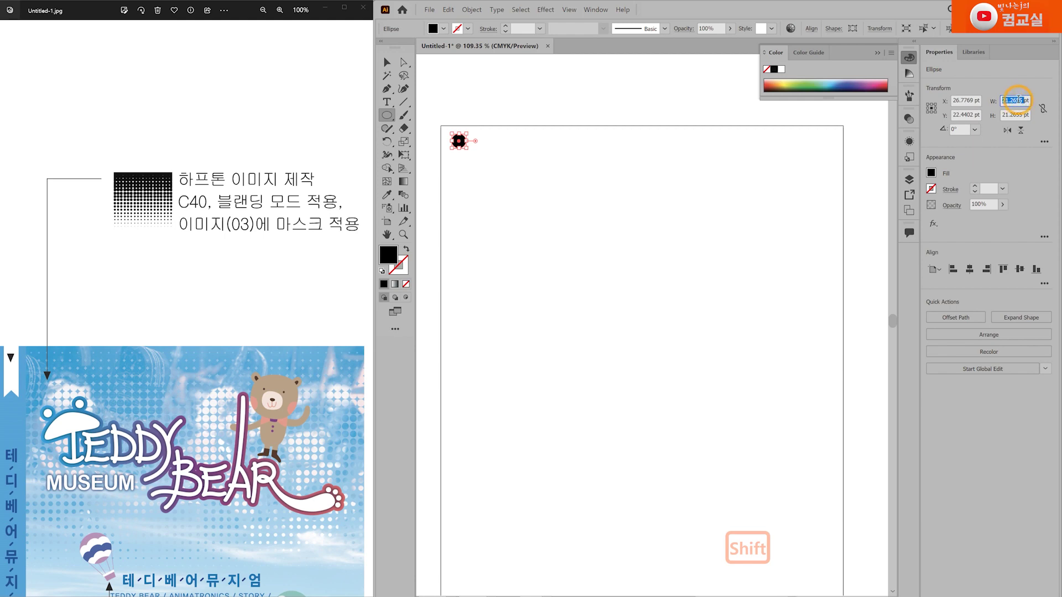
text(20)
key(Tab)
text(20)
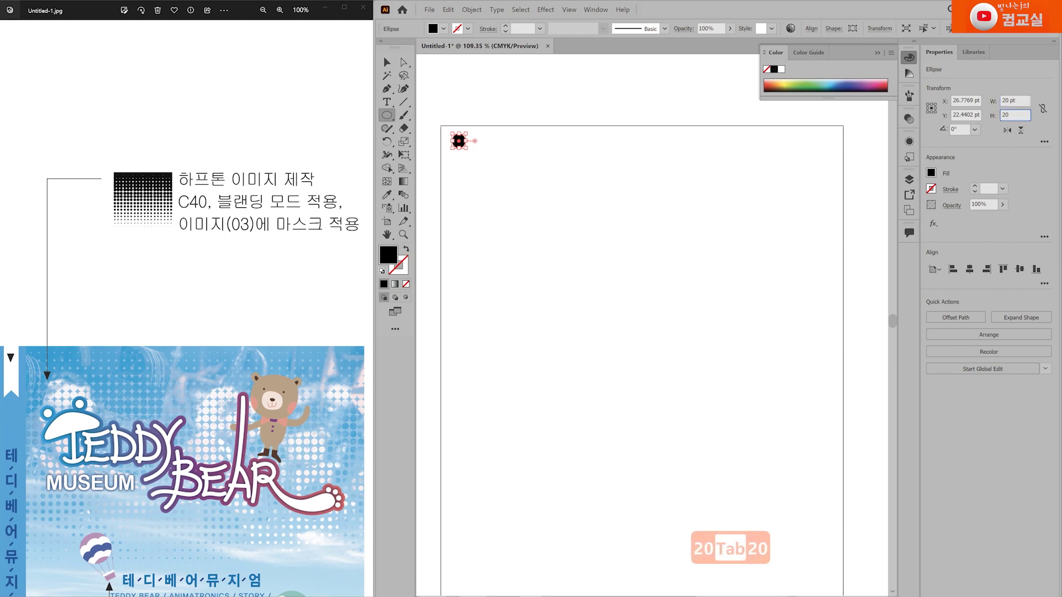
key(Return)
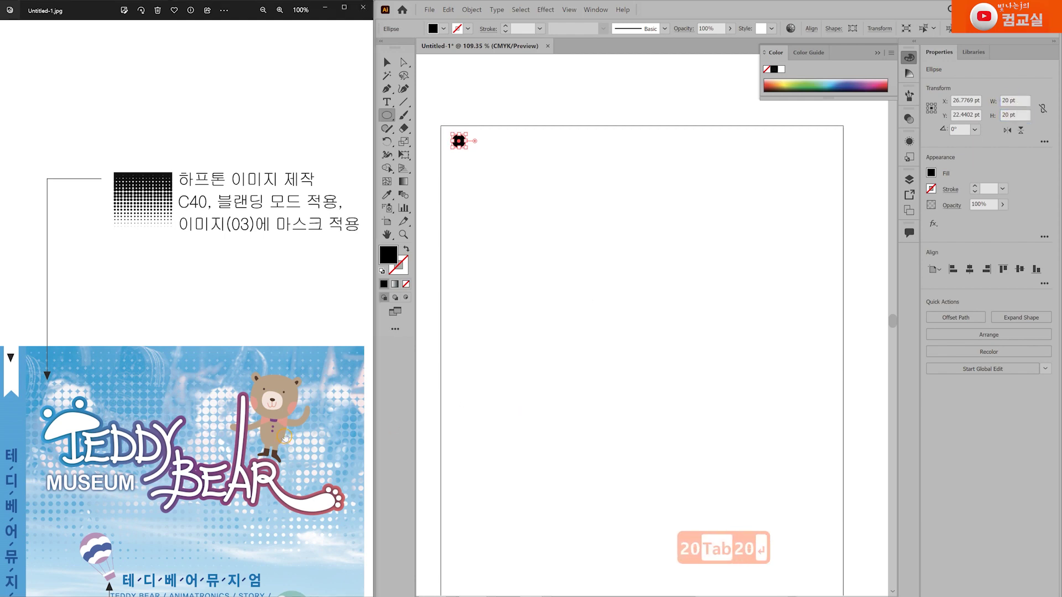
Duplicate the circle straight down by about 393 pt and set the copy's width and height to 3 pt.
drag(288, 350, 281, 350)
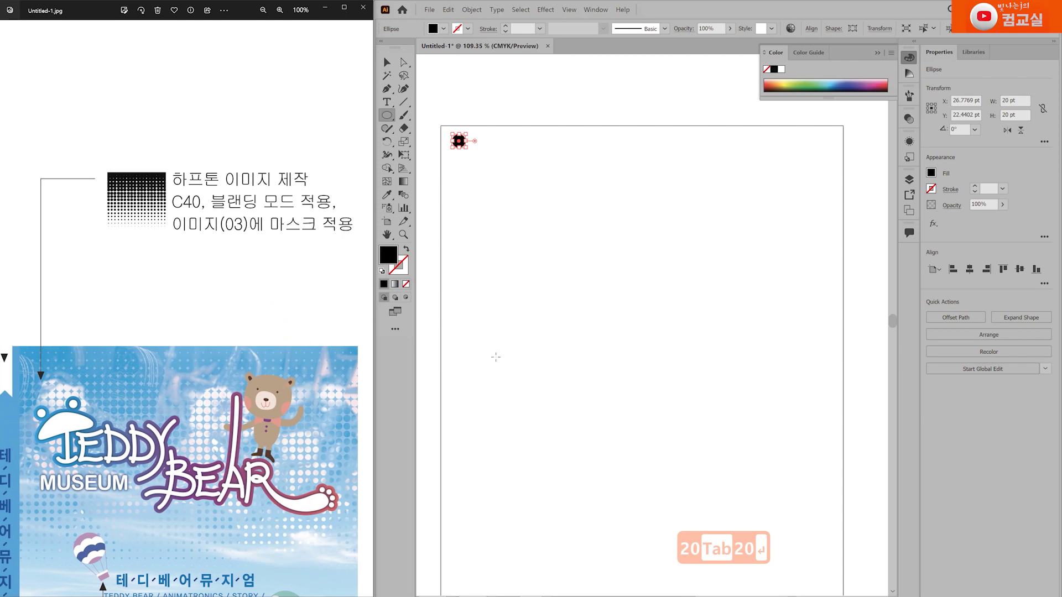
click(386, 62)
click(483, 133)
drag(460, 143, 481, 412)
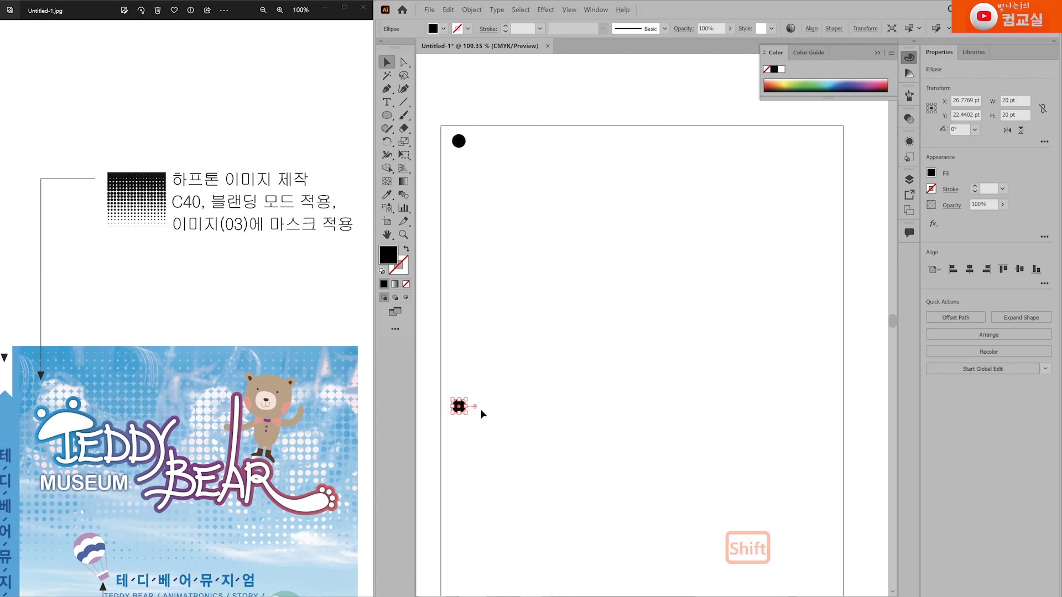
click(1021, 100)
text(3)
key(Tab)
text(3)
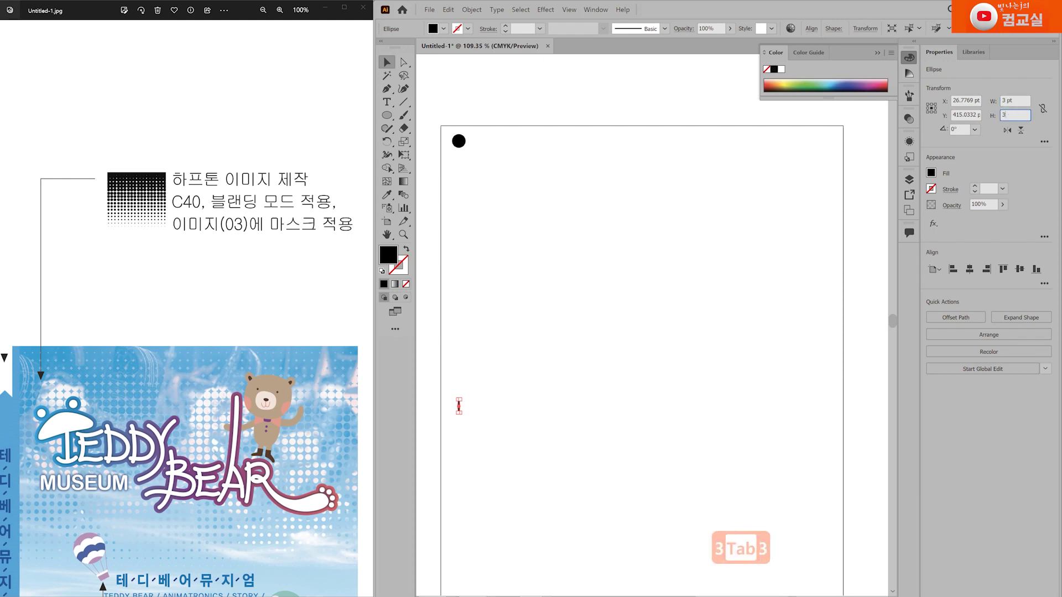
key(Return)
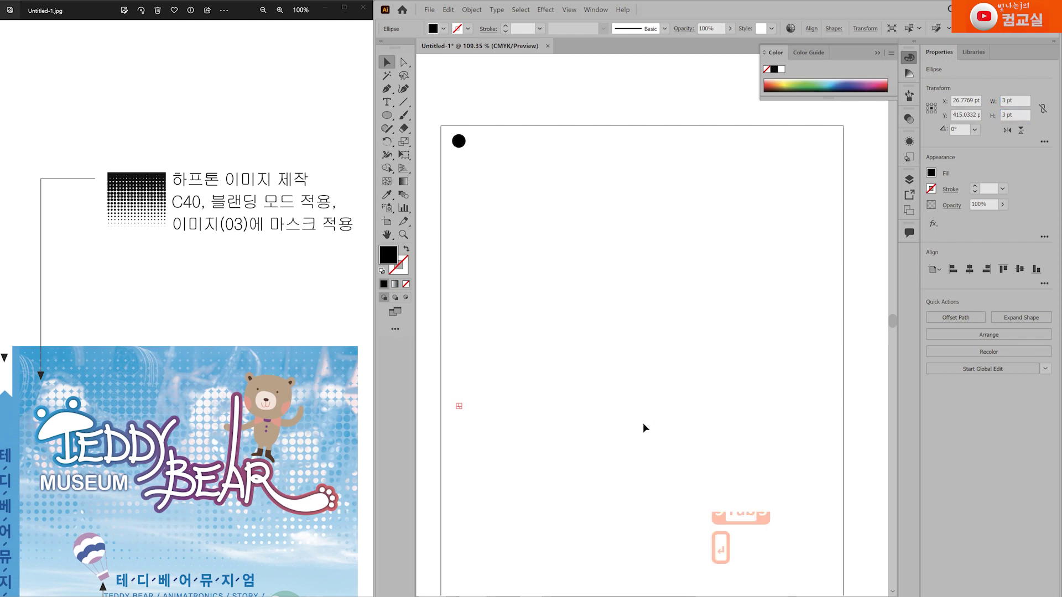
Select both circles and blend the large one into the small one with the Blend tool.
scroll(542, 403, down, 2)
scroll(543, 404, up, 1)
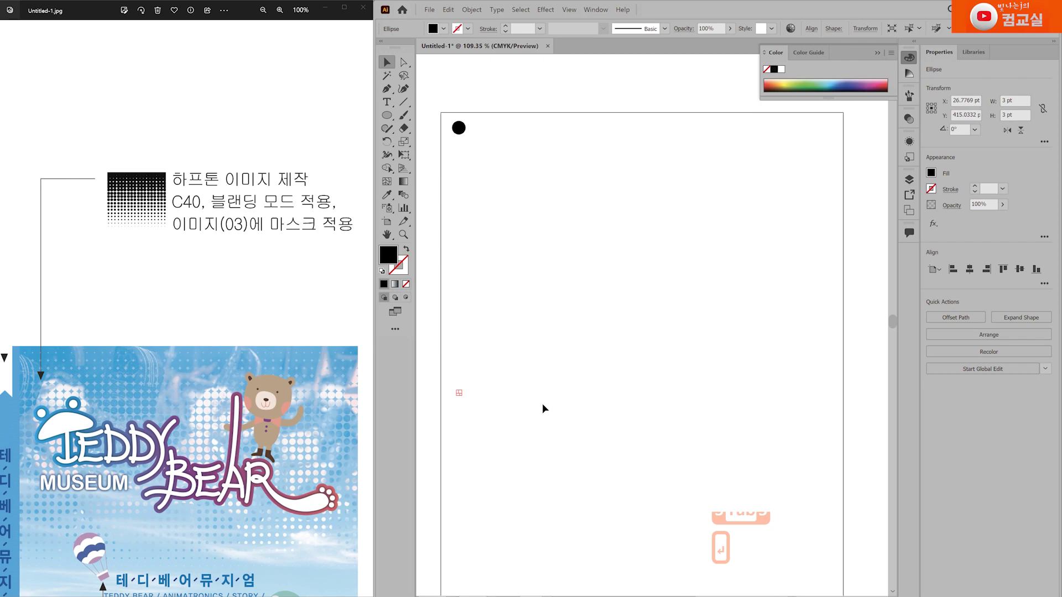
drag(441, 110, 545, 453)
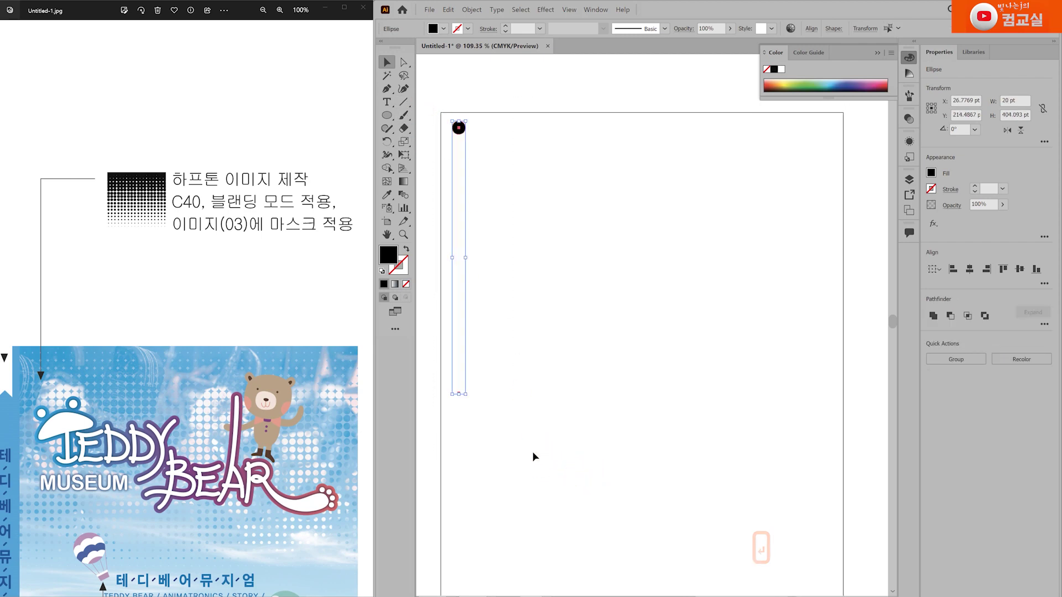
click(404, 194)
click(470, 145)
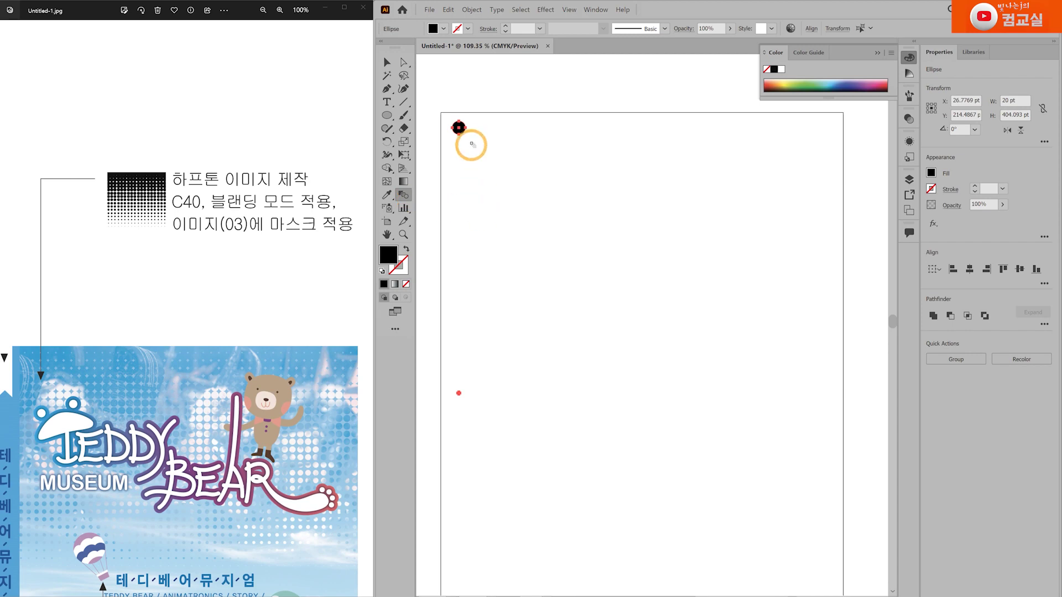
drag(459, 129, 466, 395)
click(459, 394)
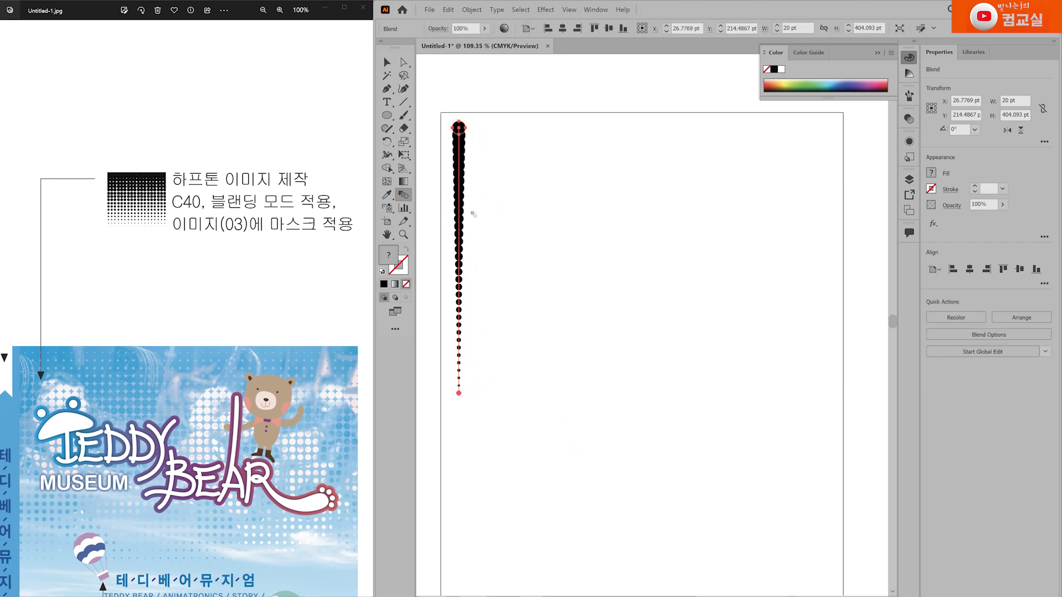
scroll(320, 425, right, 1)
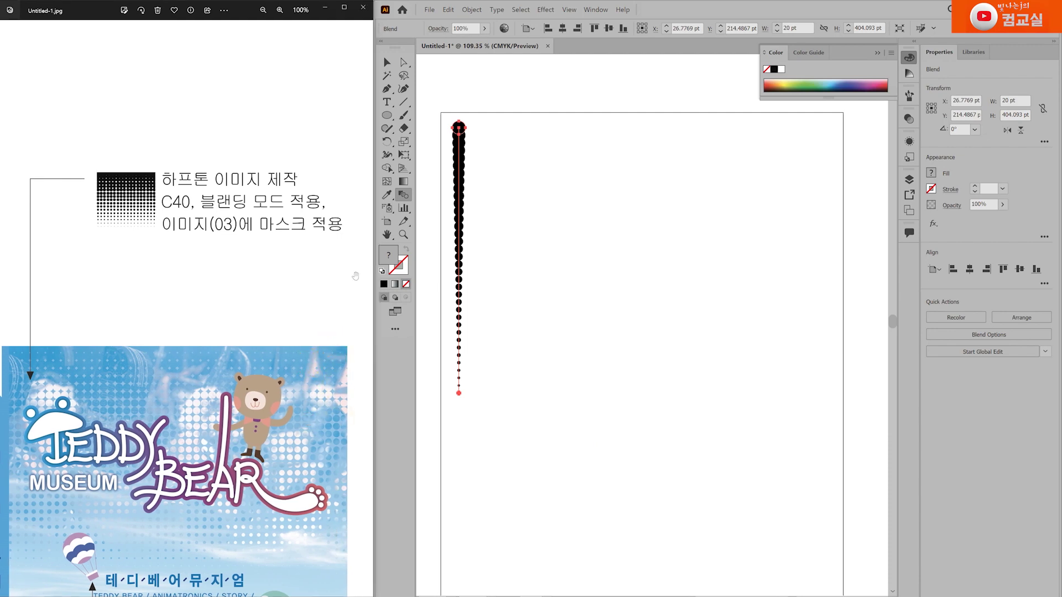
Set the blend's spacing to Specified Steps with 28 steps.
double_click(404, 195)
click(640, 203)
click(655, 220)
click(671, 197)
text(28)
click(556, 250)
click(555, 250)
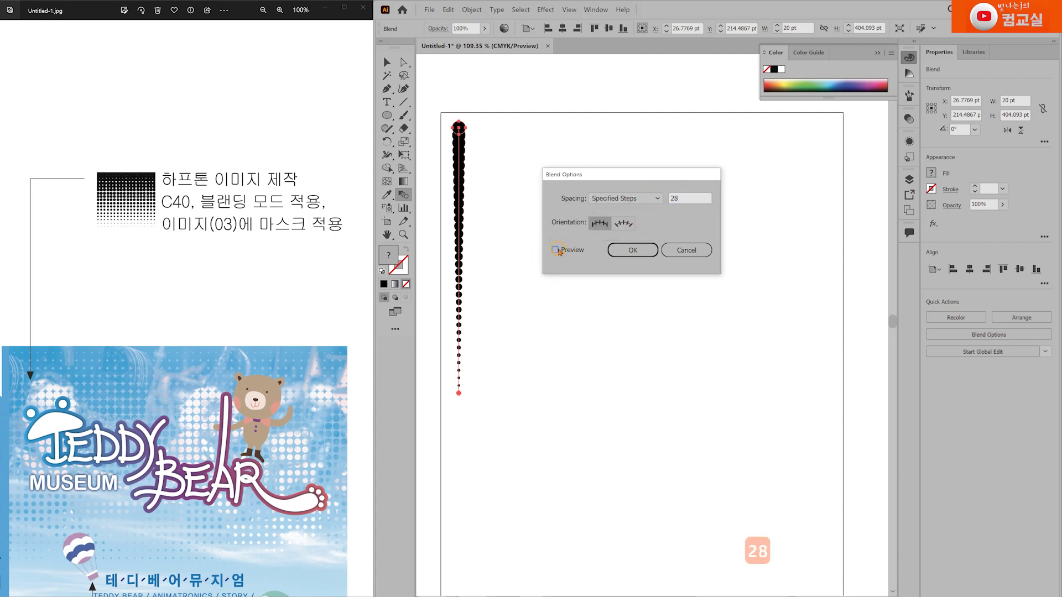
click(635, 251)
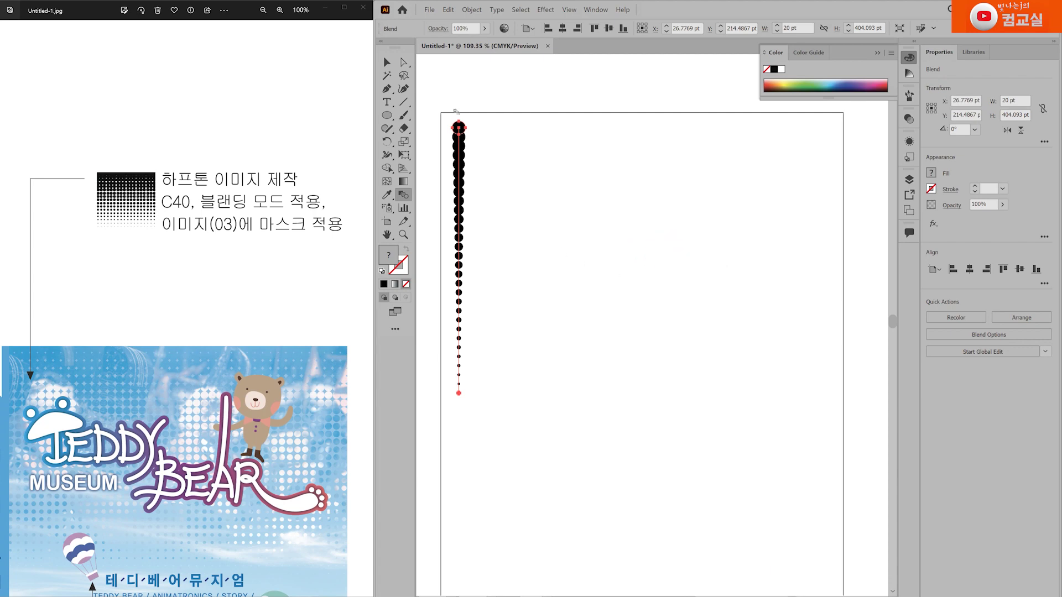
Isolate the blend, move its large upper circle straight up by about 40 pt to spread the dots, and leave isolation mode.
click(387, 62)
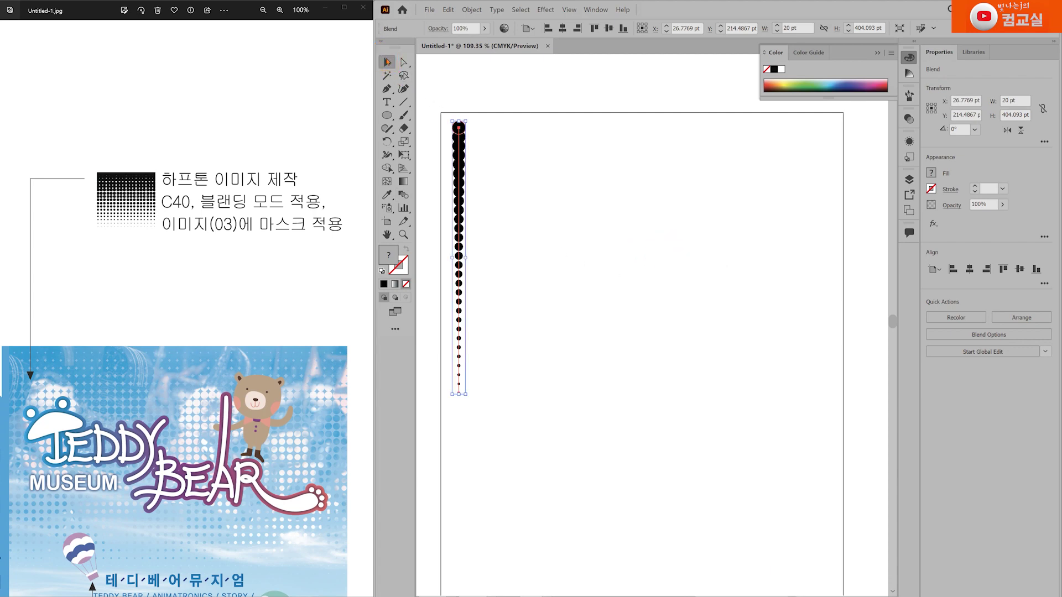
double_click(464, 131)
click(514, 147)
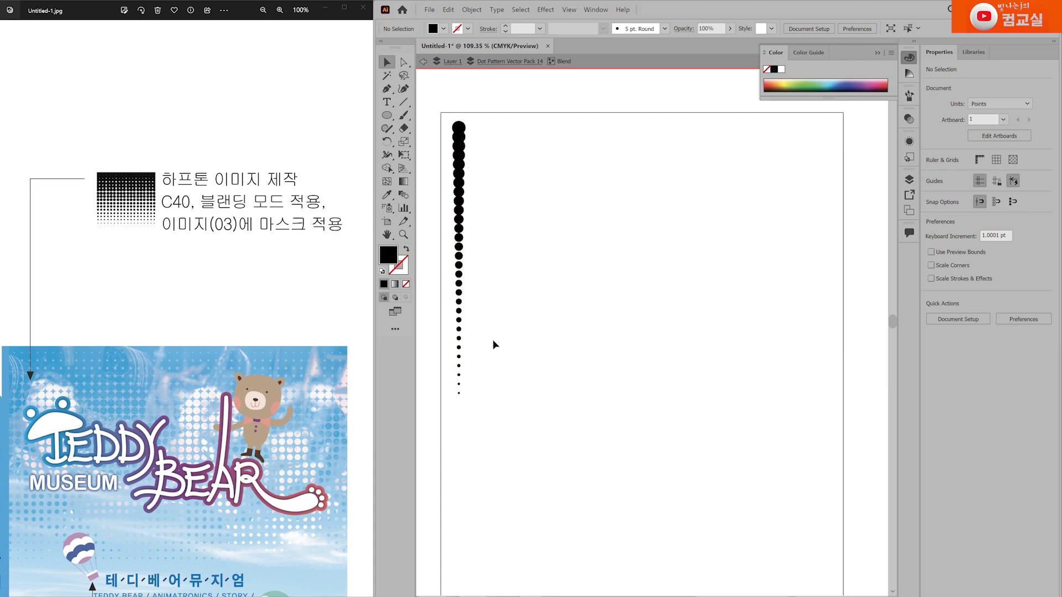
click(461, 128)
scroll(464, 133, up, 2)
key(shift)
drag(462, 157, 461, 131)
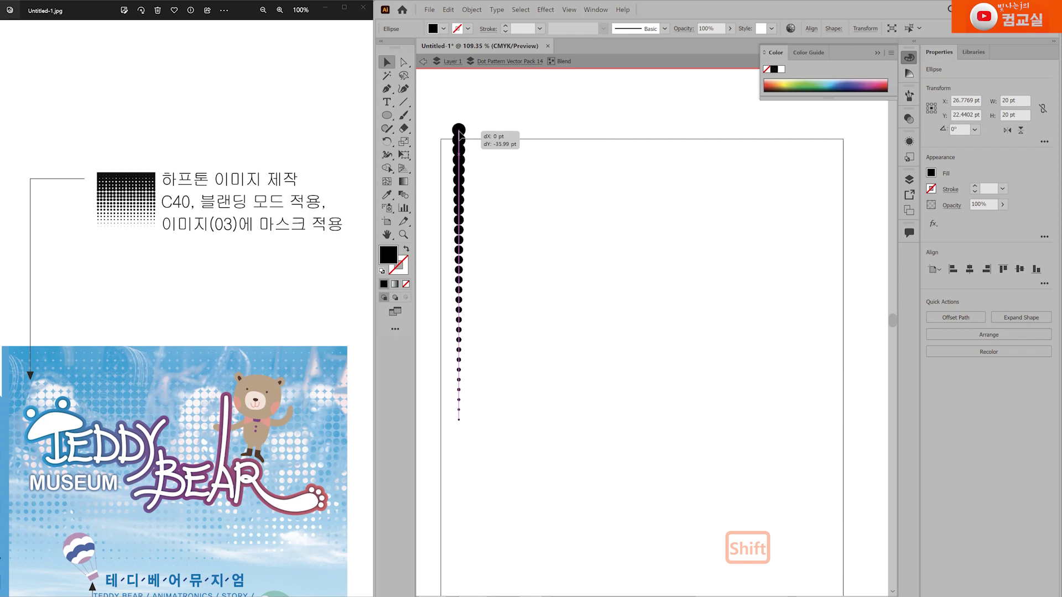
drag(461, 132, 461, 129)
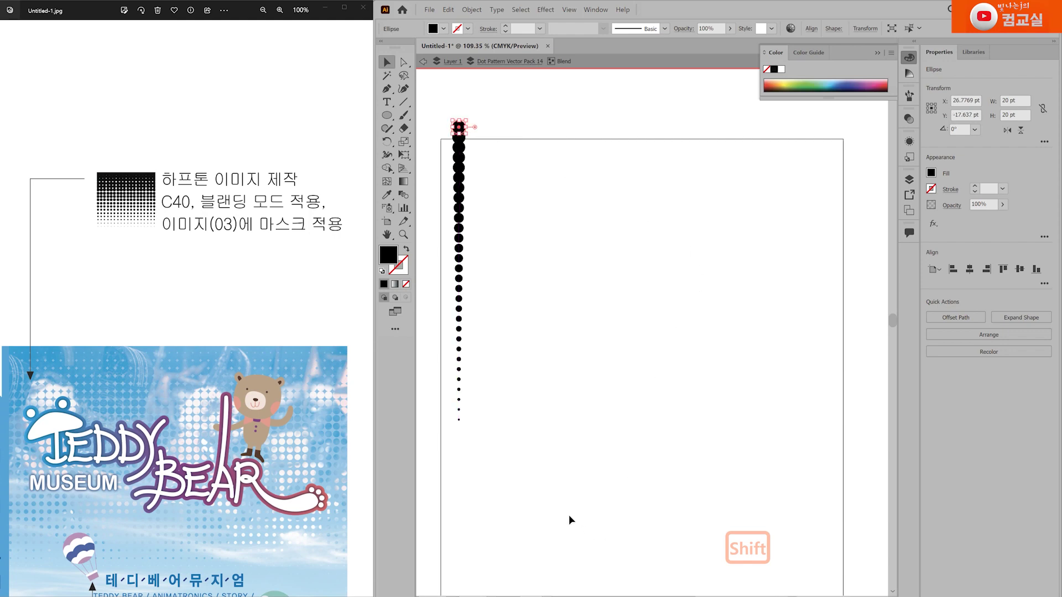
click(57, 571)
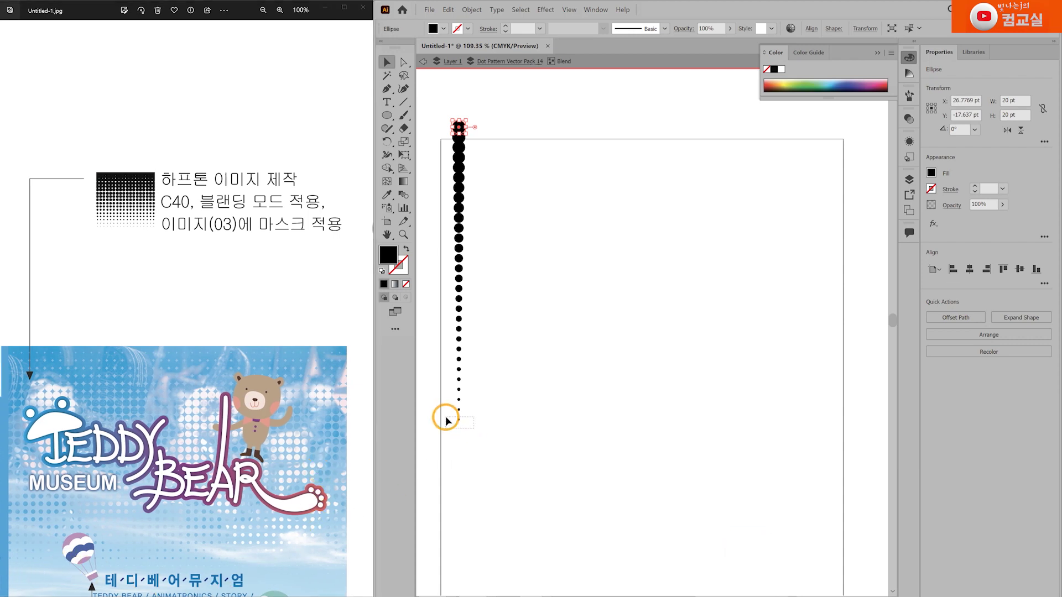
drag(446, 417, 482, 435)
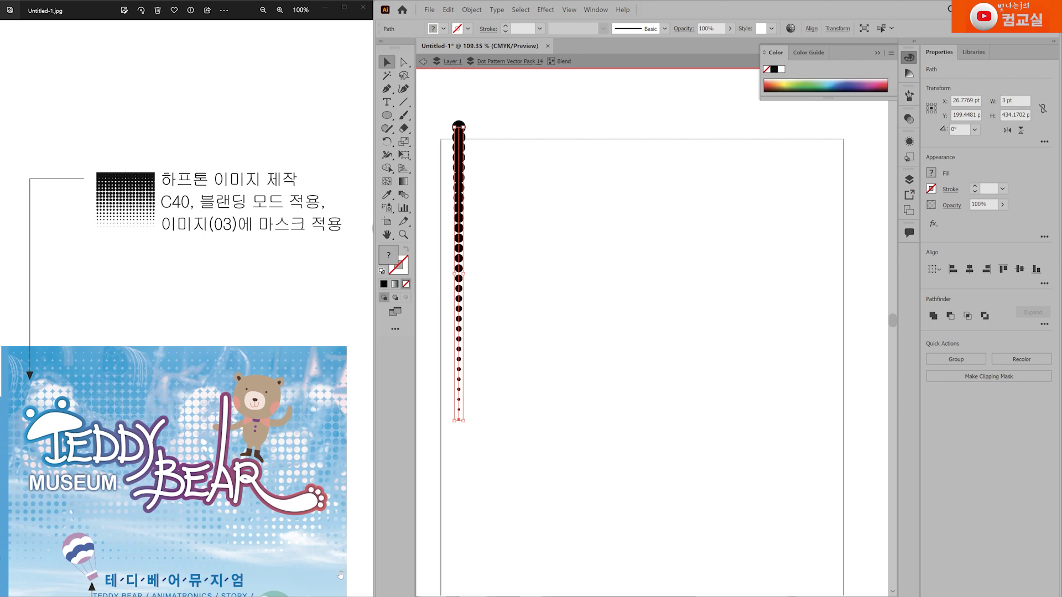
click(522, 436)
drag(437, 116, 499, 272)
click(659, 467)
double_click(625, 248)
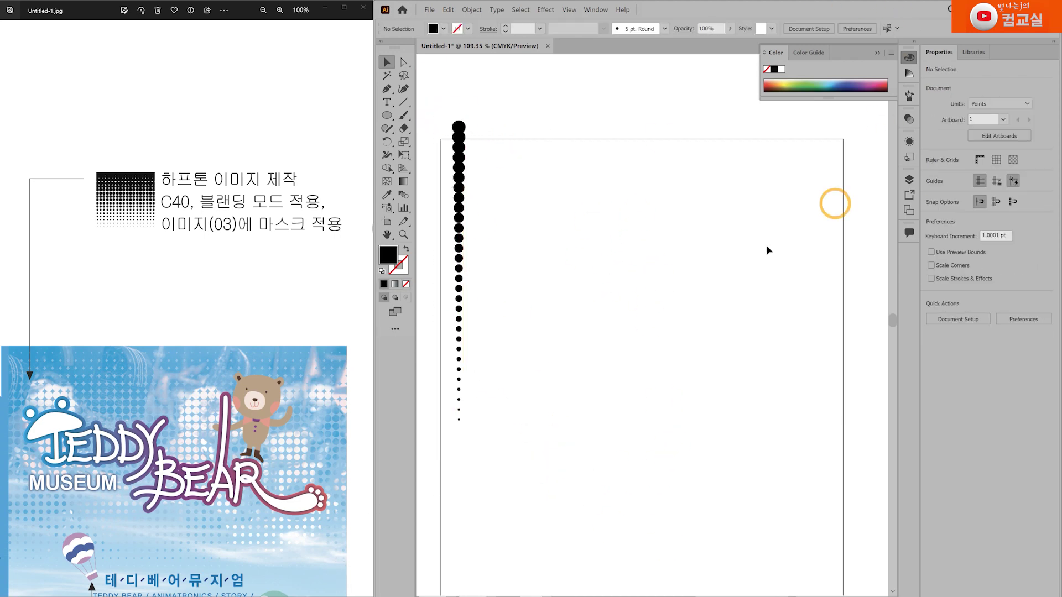
Move the dot column down onto the artboard and duplicate it about 16 pt horizontally to the right.
drag(459, 126, 484, 188)
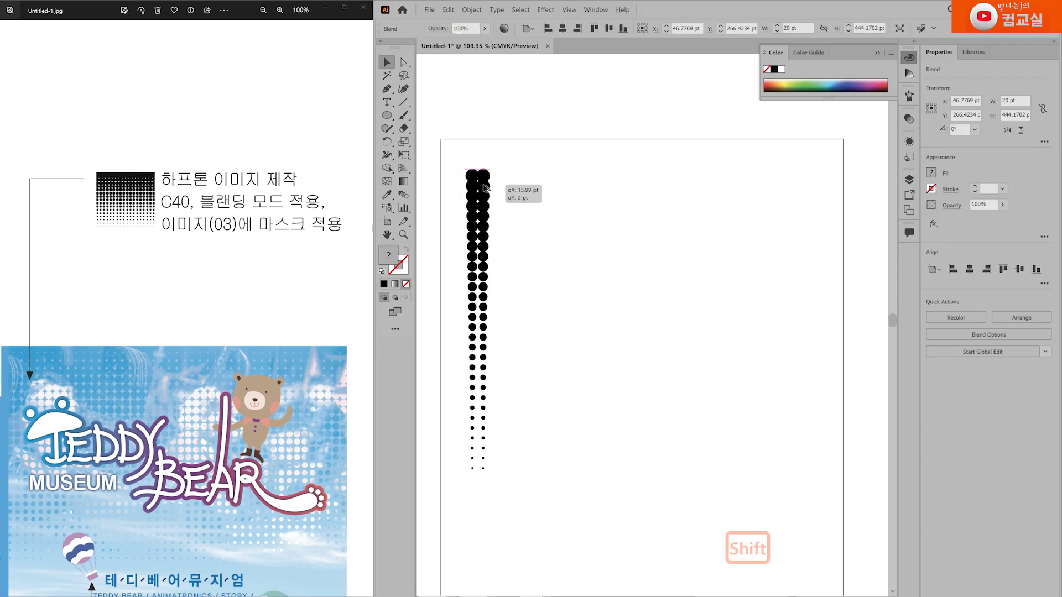
drag(485, 189, 484, 188)
click(524, 194)
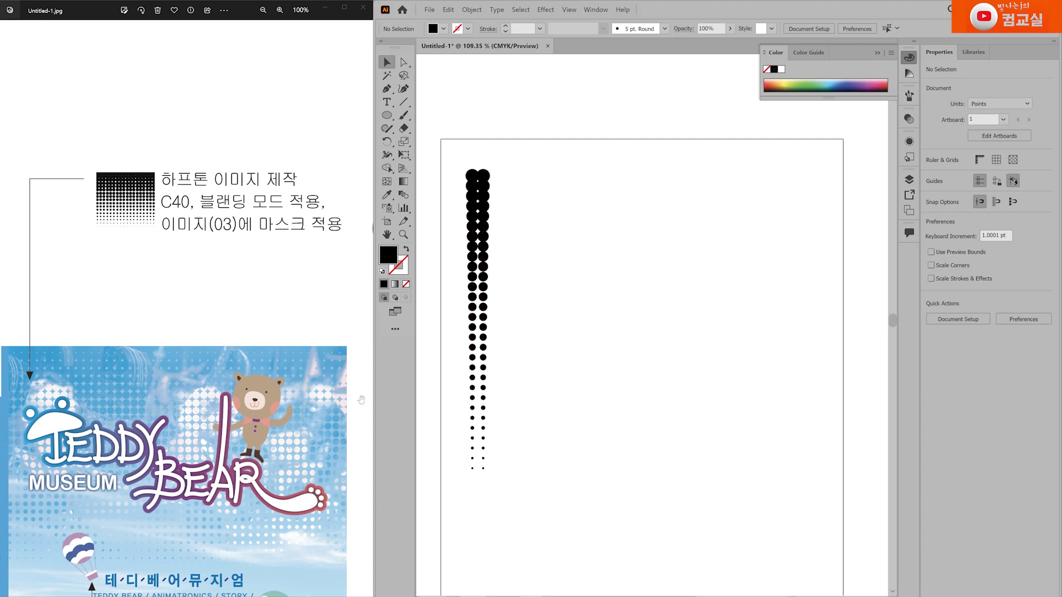
Compare with the reference dots and repeat the column duplication 31 times so the halftone pattern spans most of the artboard's width.
click(308, 388)
scroll(308, 388, up, 2)
scroll(308, 388, up, 2)
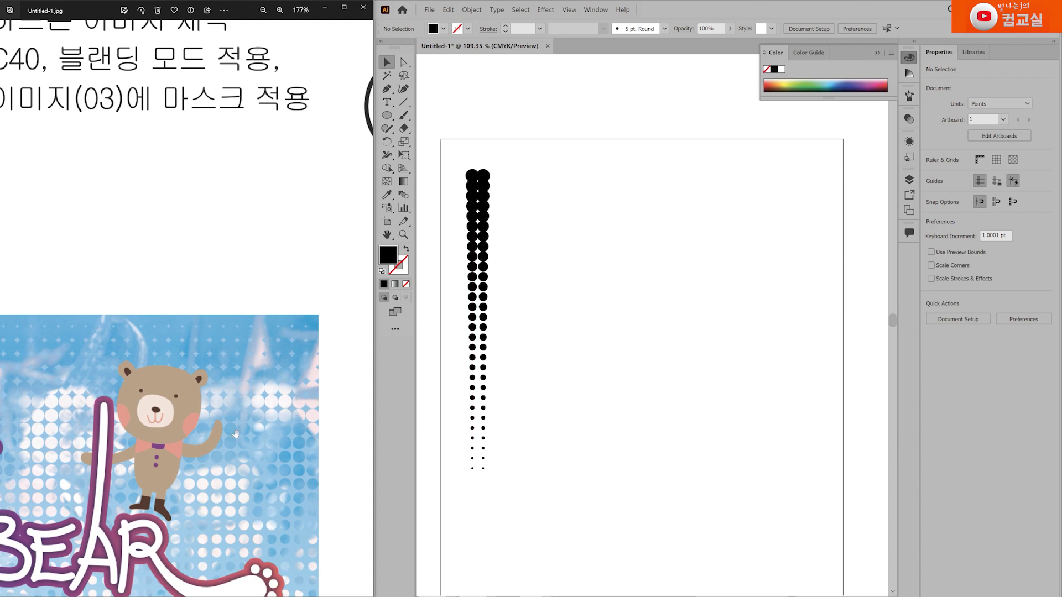
scroll(281, 367, down, 3)
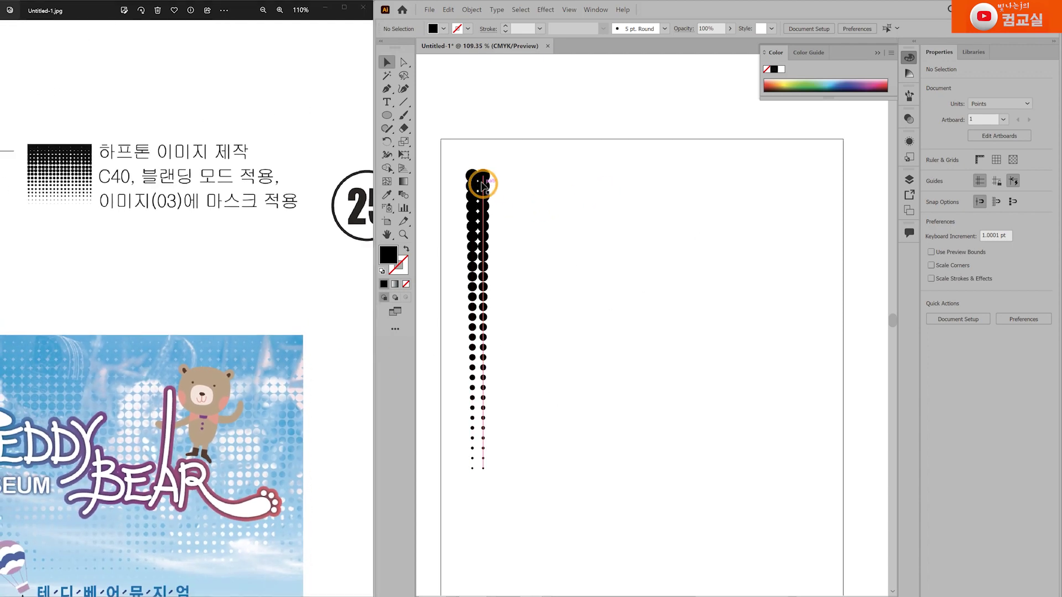
click(487, 181)
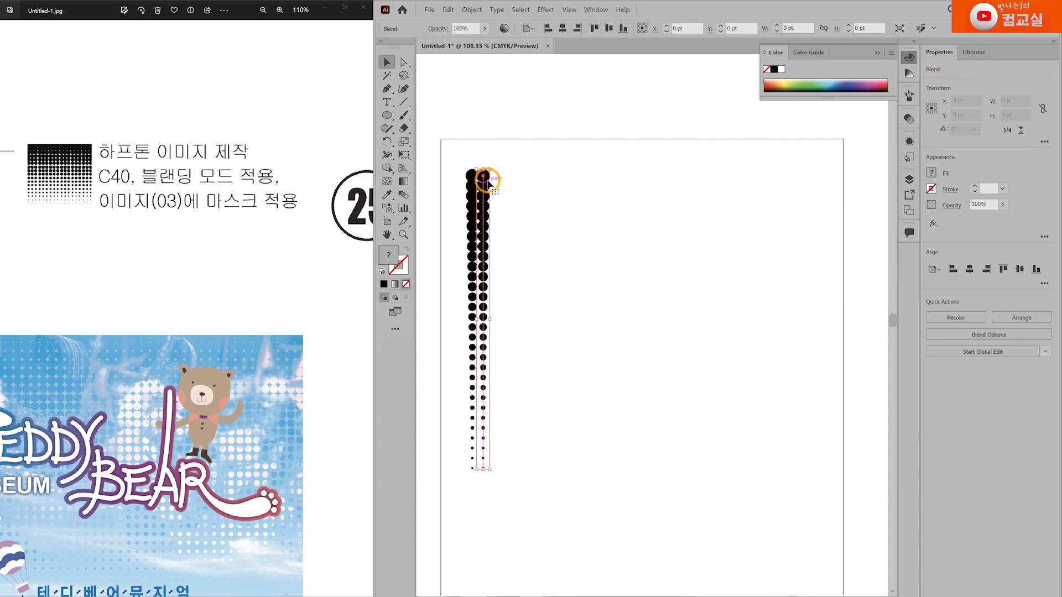
key(ctrl+d)
key(ctrl+d)
key(ctrl+d)
key(ctrl+d)
key(ctrl+d)
key(ctrl+d)
key(ctrl+d)
key(ctrl+d)
key(ctrl+d)
key(ctrl+d)
key(ctrl+d)
key(ctrl+d)
key(ctrl+d)
key(ctrl+d)
key(ctrl+d)
key(ctrl+d)
key(ctrl+d)
key(ctrl+d)
key(ctrl+d)
key(ctrl+d)
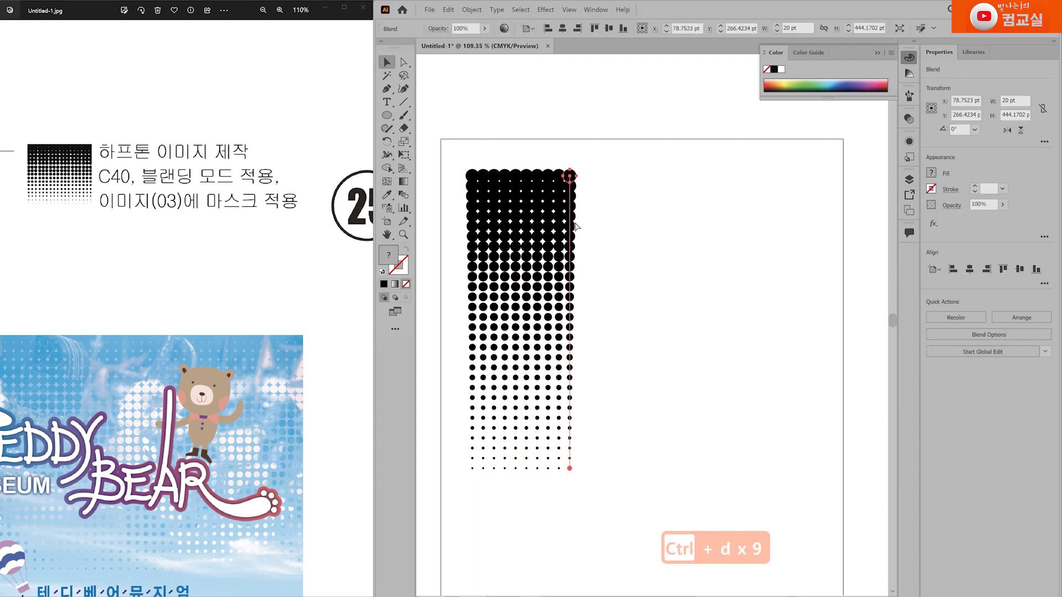
key(ctrl+d)
key(ctrl+d)
key(ctrl+d)
key(ctrl+d)
key(ctrl+d)
key(ctrl+d)
key(ctrl+d)
key(ctrl+d)
key(ctrl+d)
key(ctrl+d)
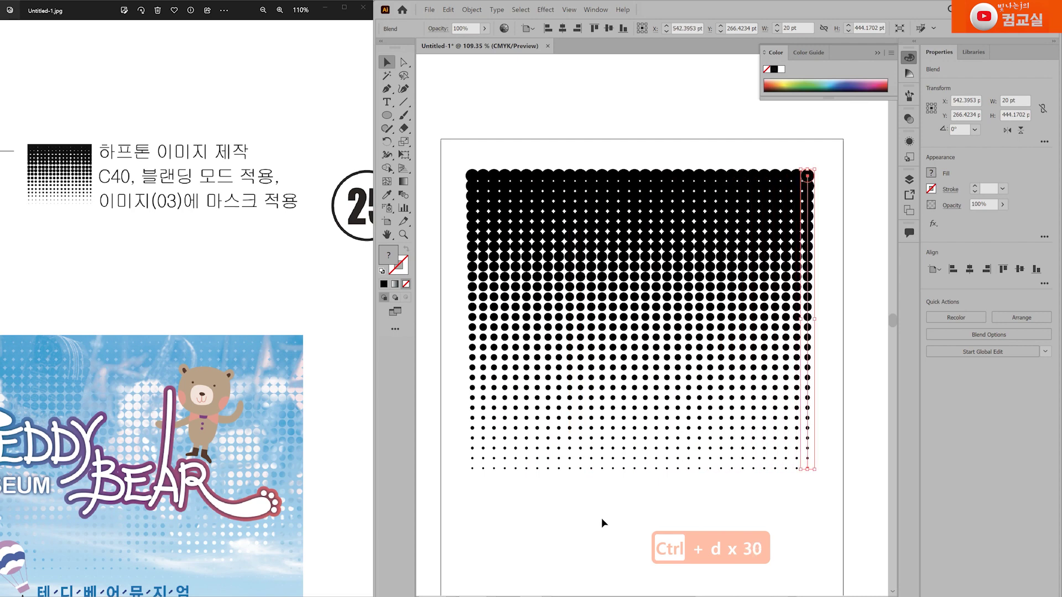
key(ctrl+d)
click(543, 482)
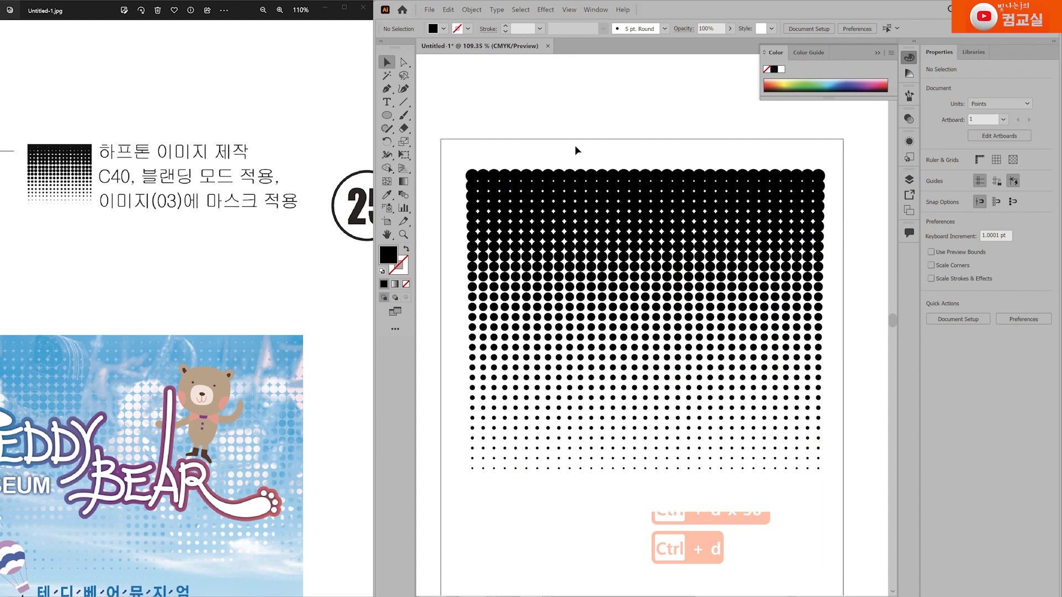
Select all the blended dot columns and copy them, keeping the originals on the artboard.
drag(730, 432, 877, 533)
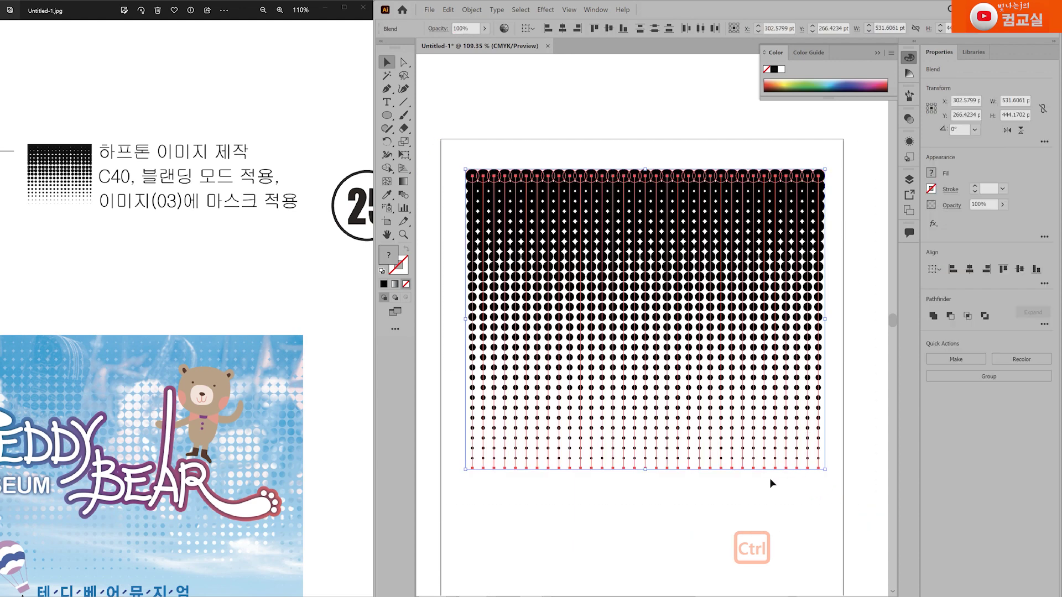
key(ctrl+x)
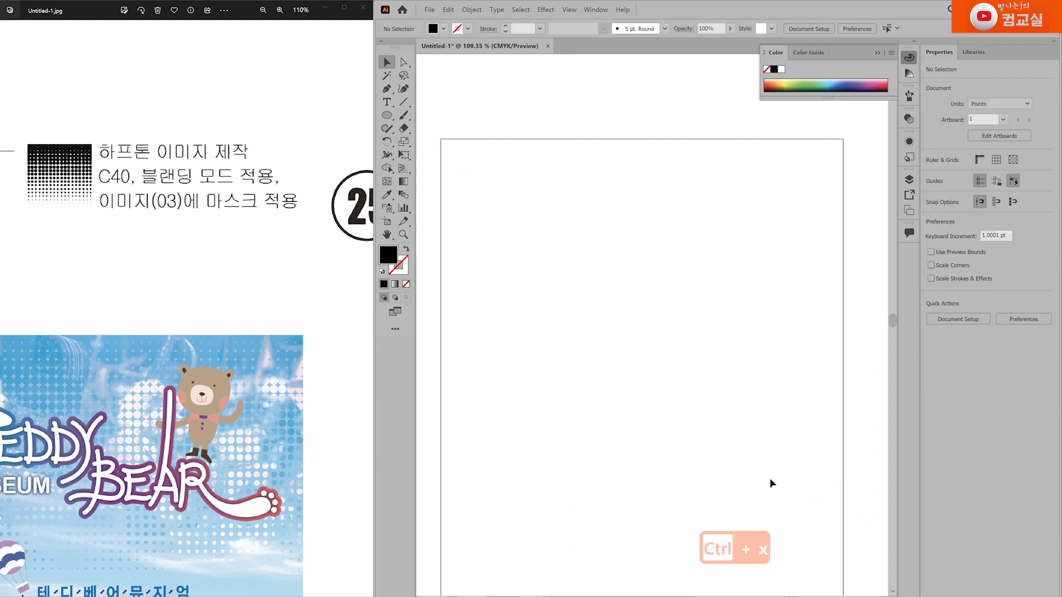
key(ctrl+z)
key(ctrl+c)
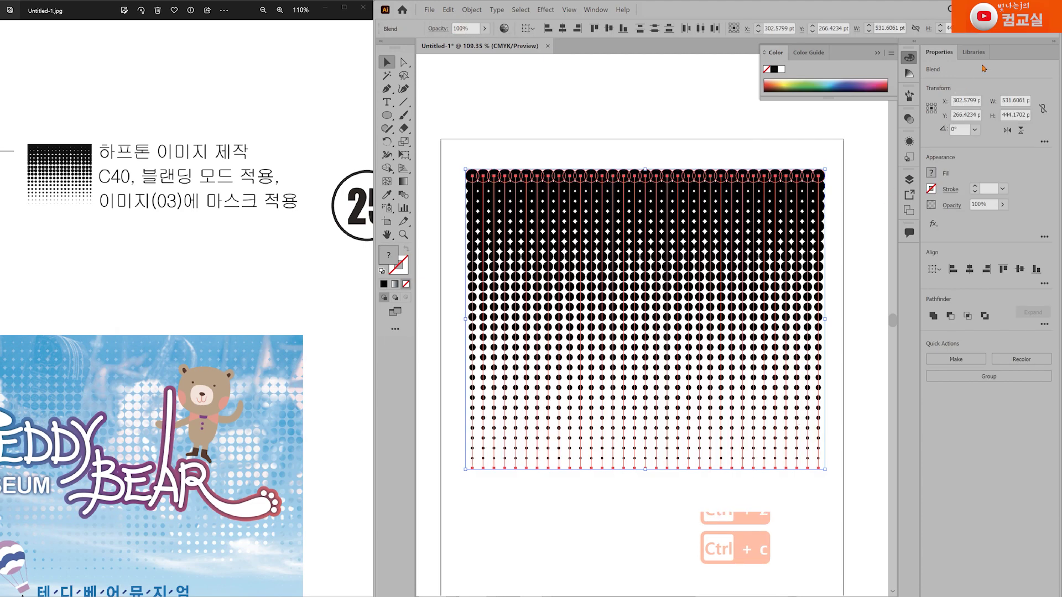
Switch to Photoshop, bring up 25.psd in a wider window, and toggle the sky layer off and on to check the bear image's mask.
key(alt+Tab)
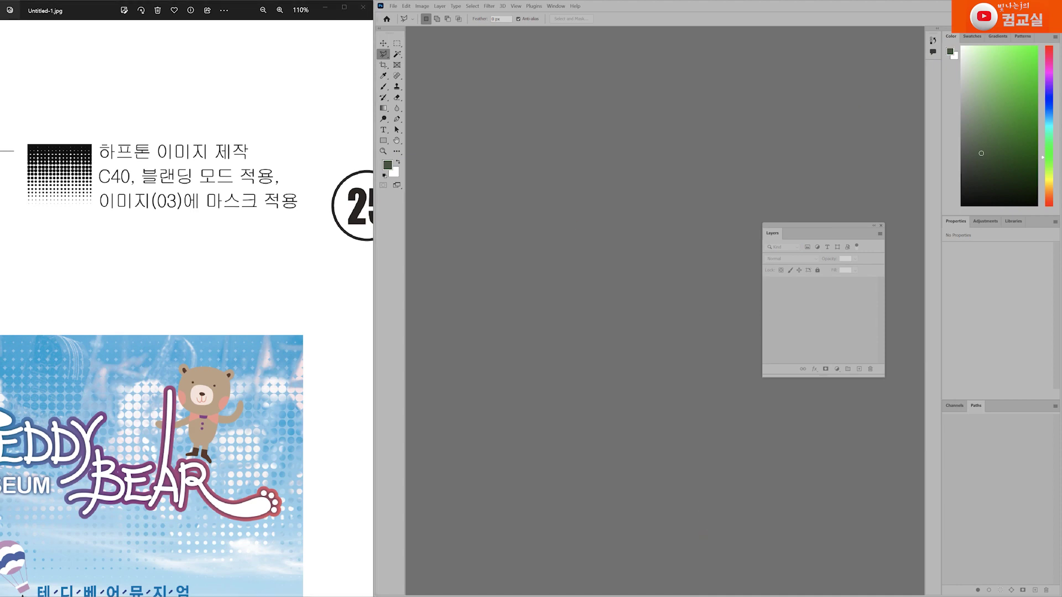
drag(639, 327, 638, 401)
click(714, 94)
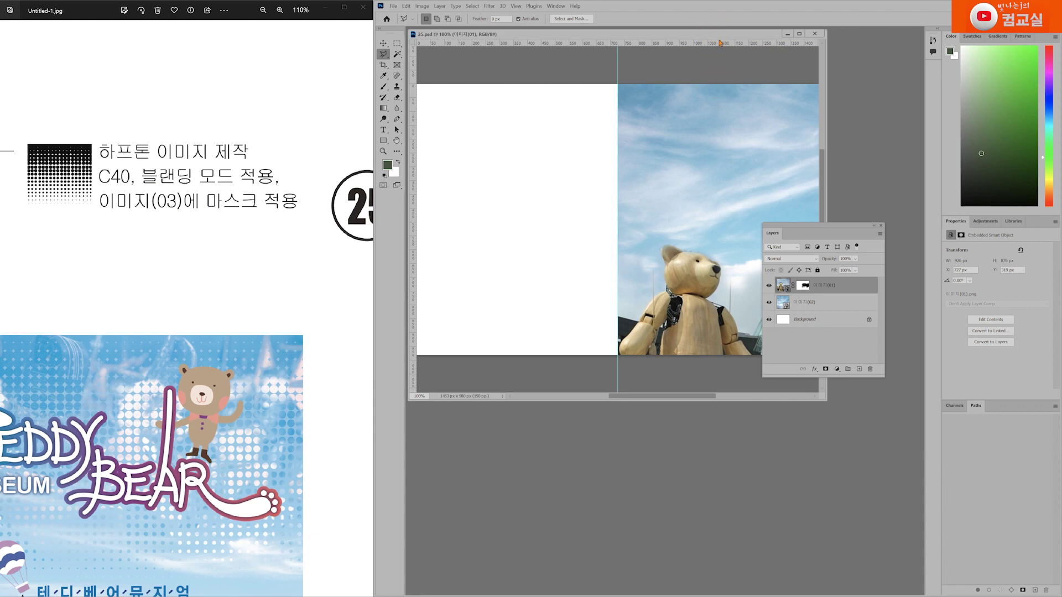
drag(826, 159, 894, 160)
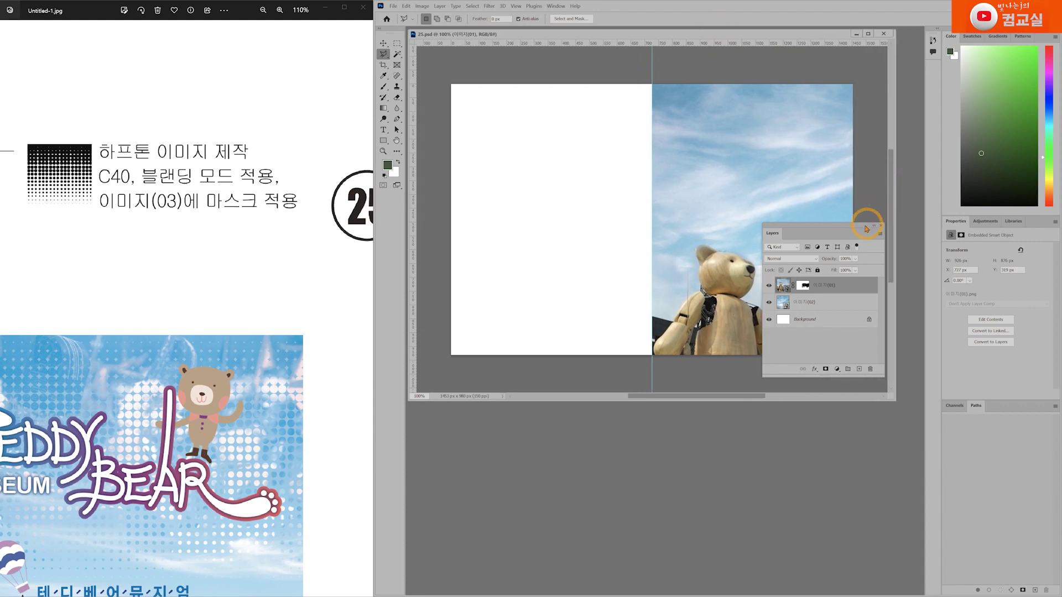
drag(840, 232, 571, 222)
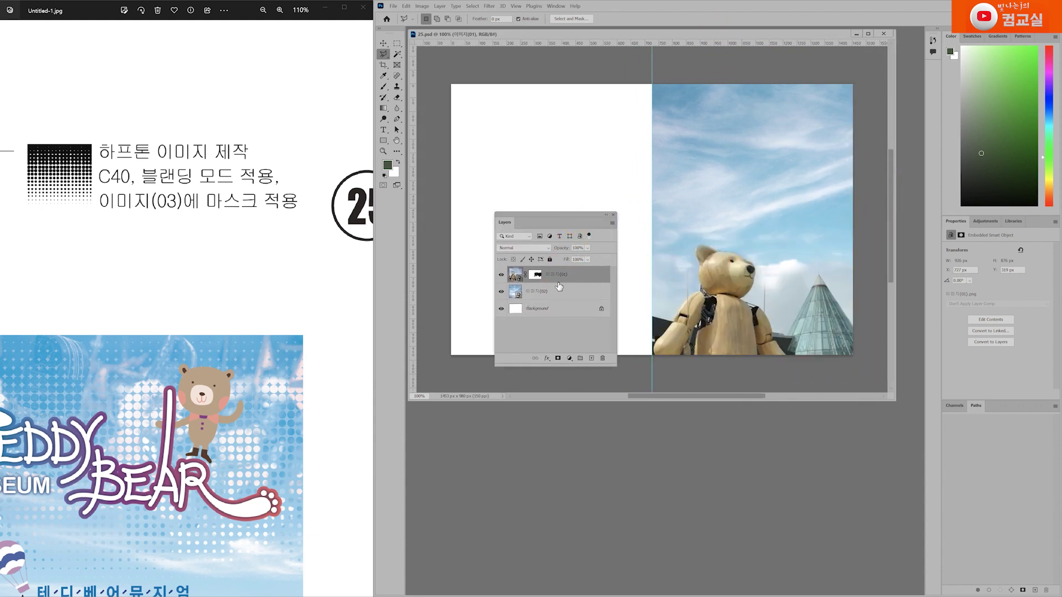
click(501, 291)
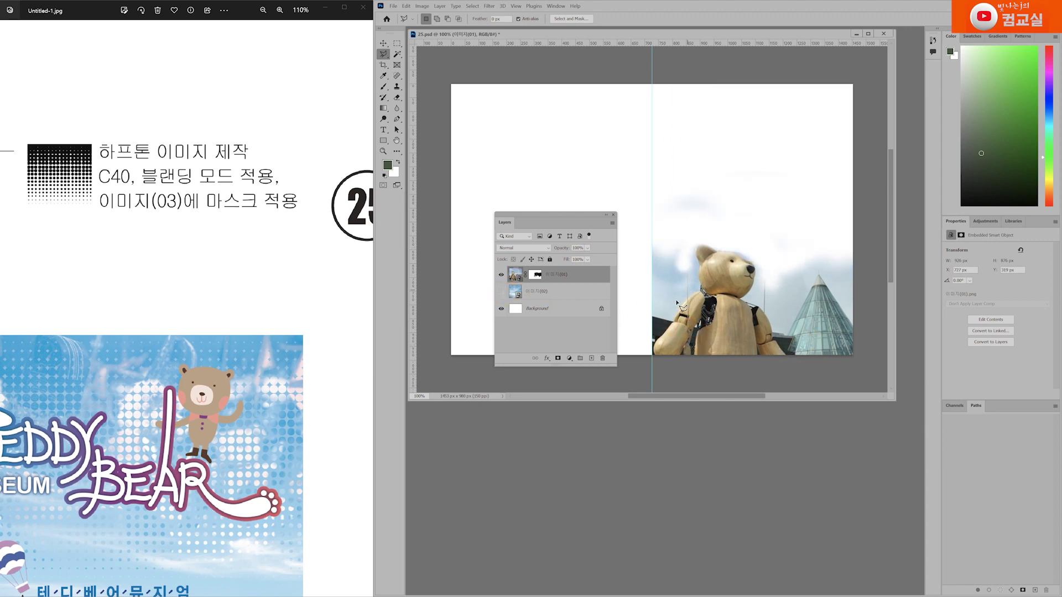
click(501, 292)
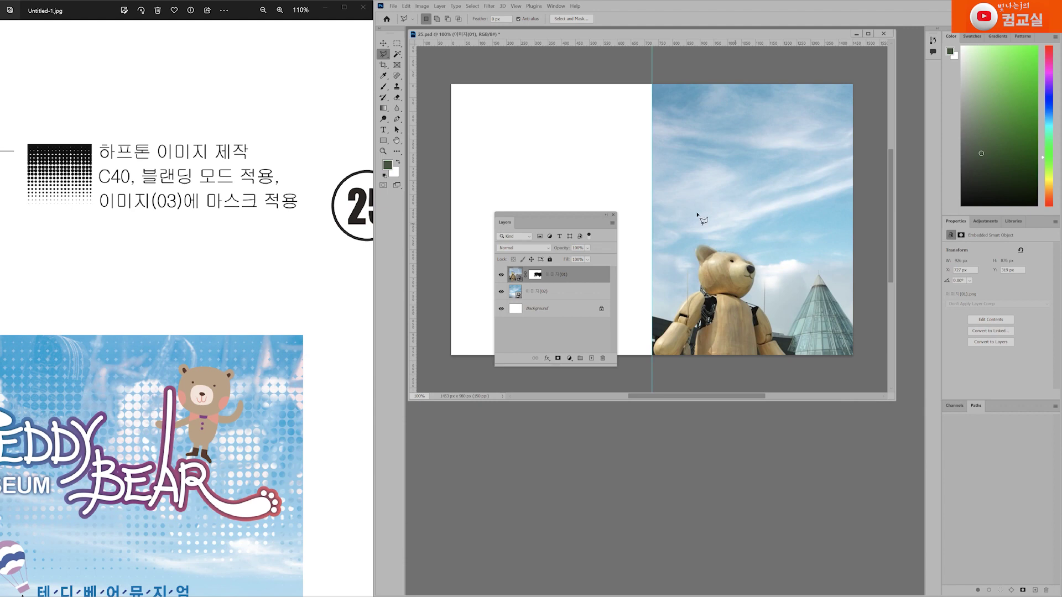
Paste the copied halftone dots into 25.psd as a Smart Object above the bear layer.
drag(558, 220, 554, 377)
click(383, 151)
drag(768, 227, 776, 227)
scroll(776, 228, up, 12)
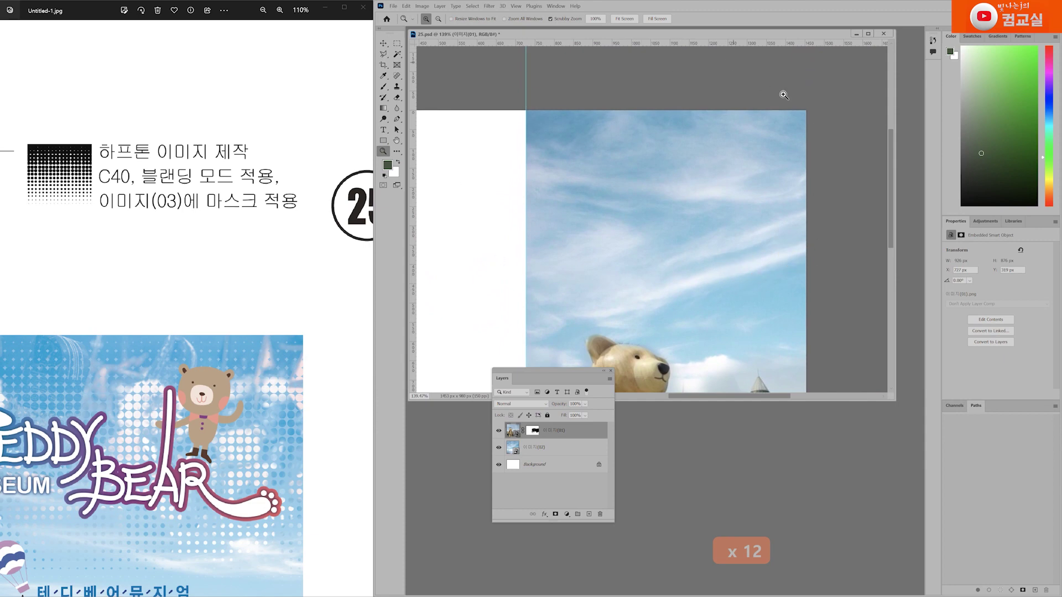
key(ctrl+v)
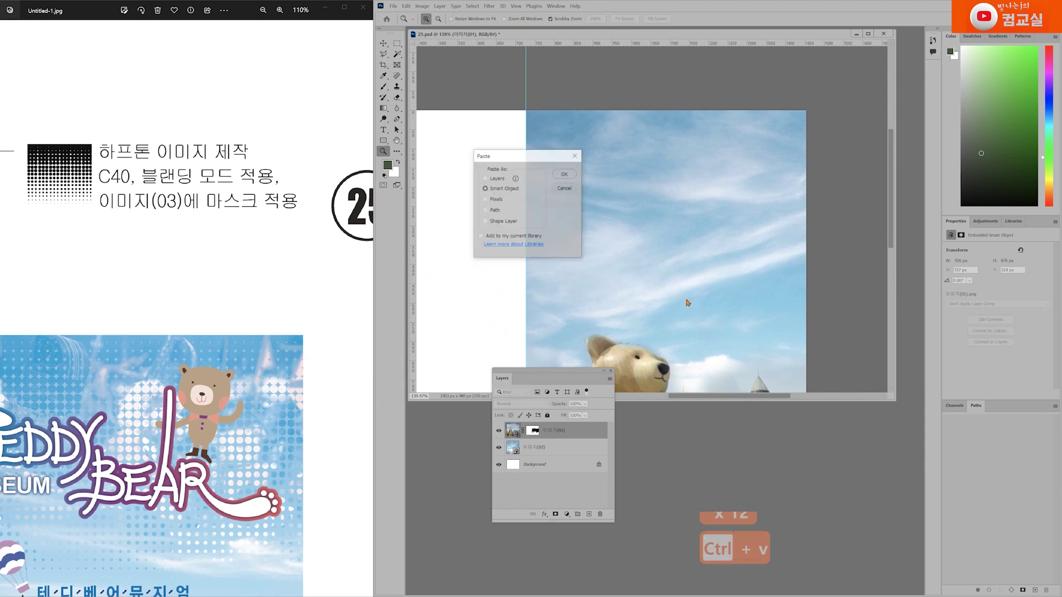
click(564, 174)
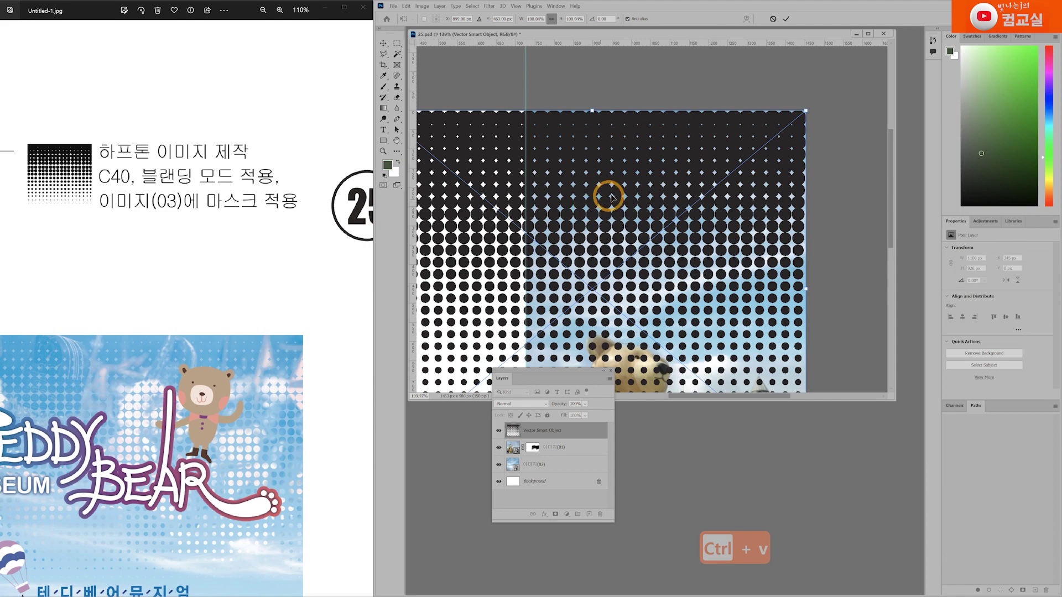
Scale the pasted halftone to about 68% and position it across the sky, extending past the canvas's upper edge.
drag(806, 111, 671, 135)
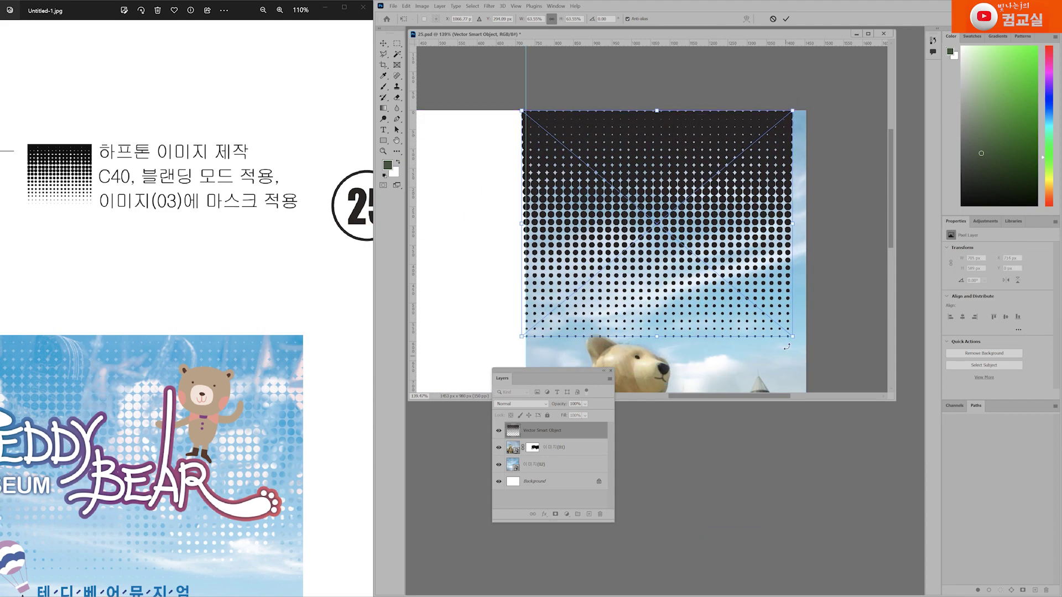
drag(792, 336, 816, 357)
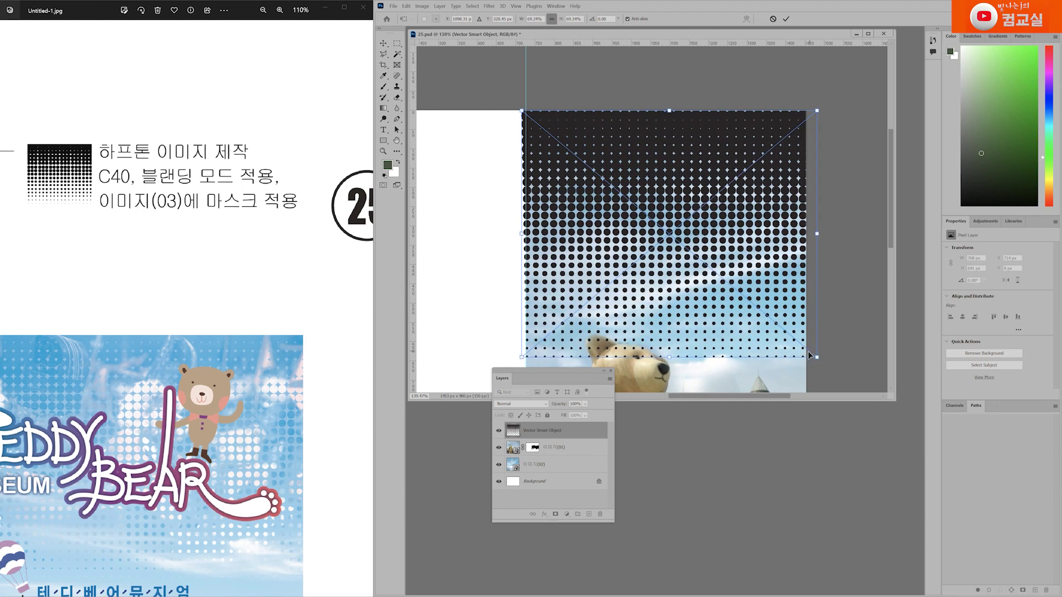
drag(729, 162, 728, 131)
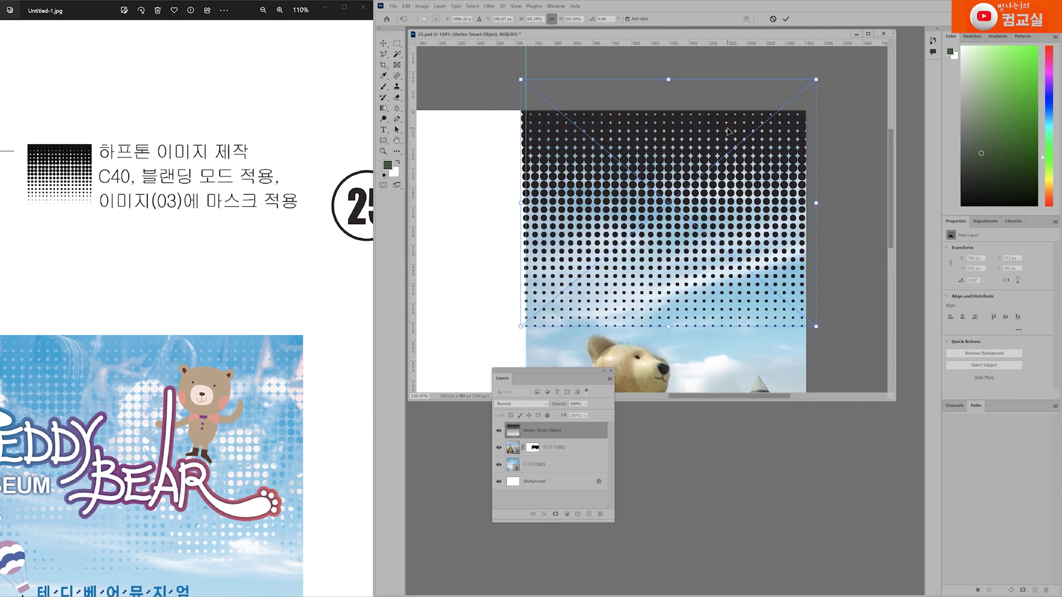
drag(818, 81, 785, 102)
drag(526, 207, 520, 207)
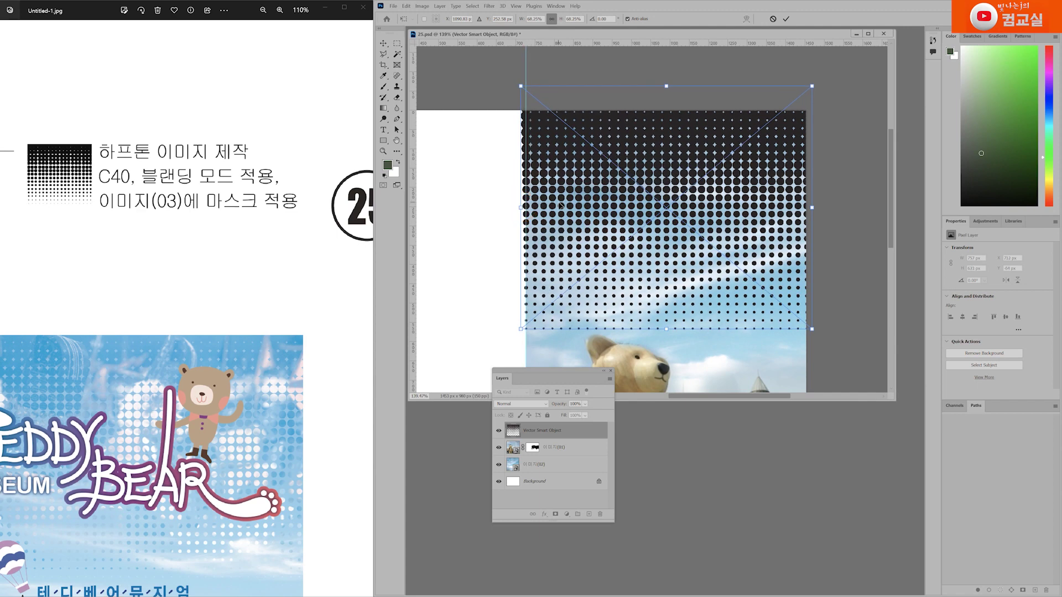
key(Return)
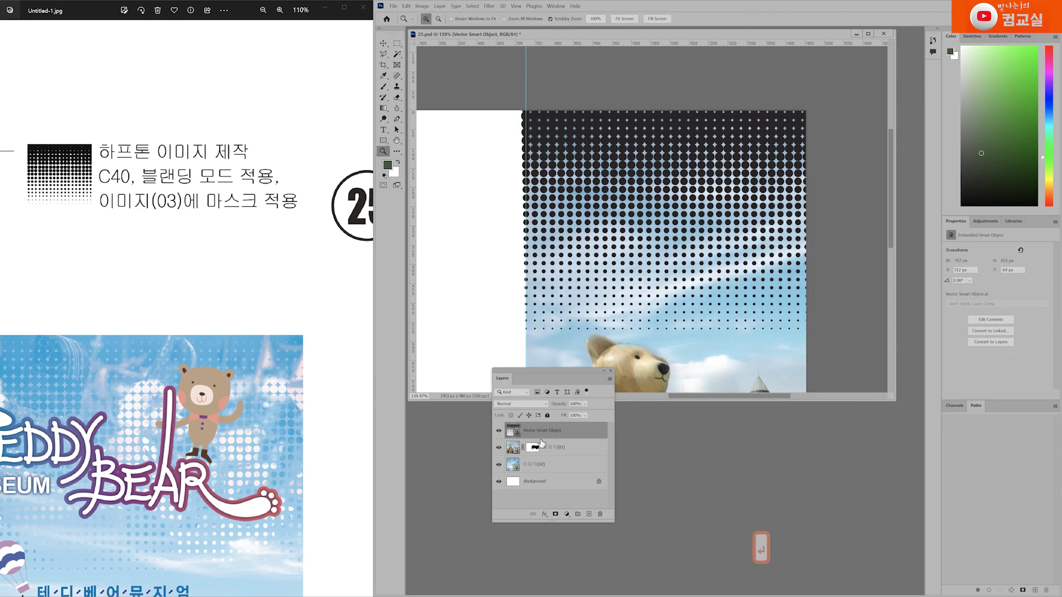
drag(566, 379, 535, 307)
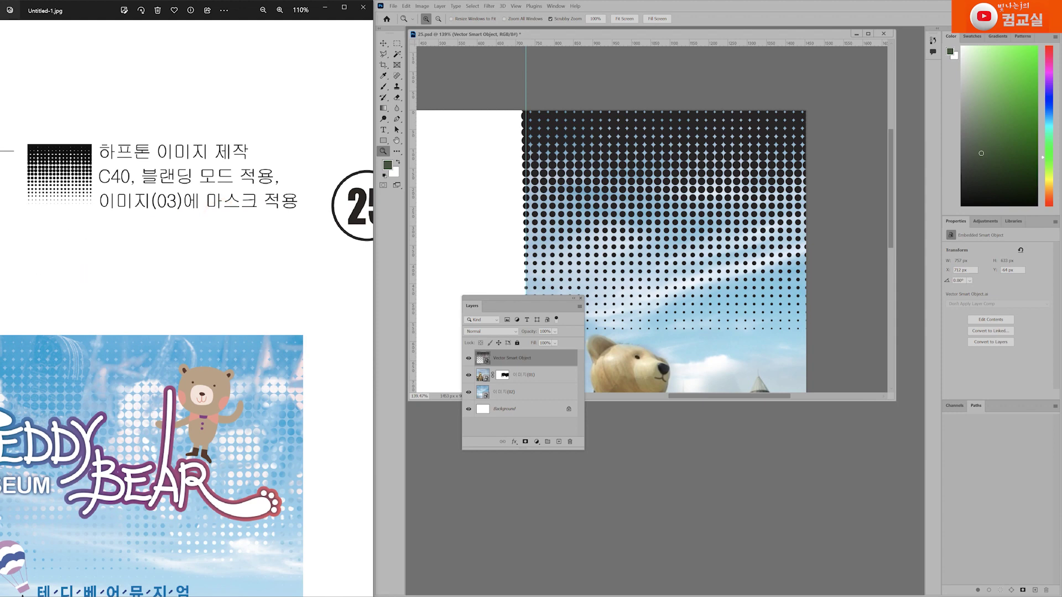
Paste the teddy bear toys photo, image (03), above the halftone layer and move it over the sky area.
key(v)
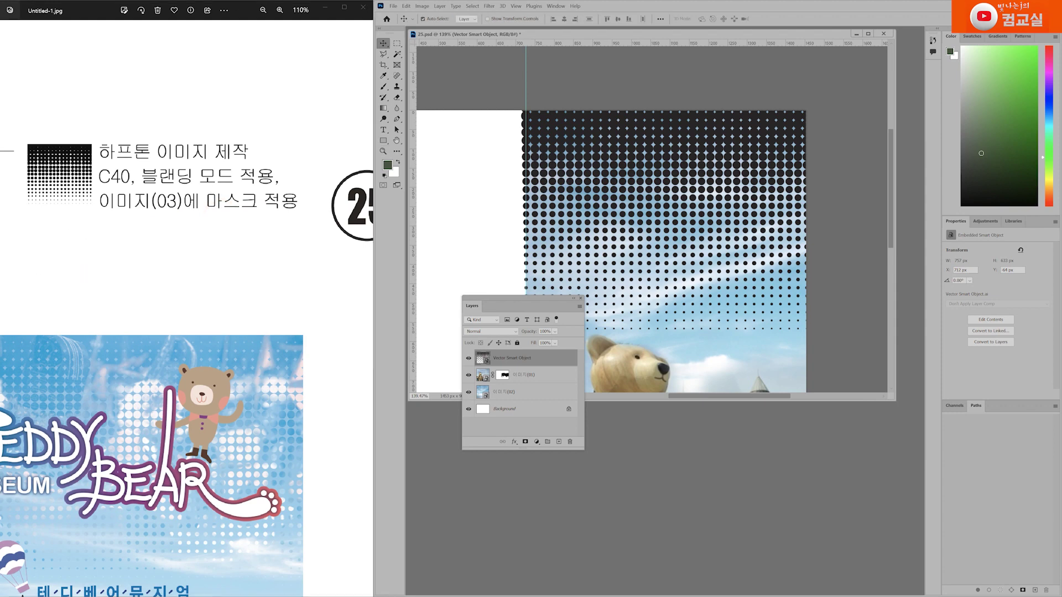
key(ctrl+t)
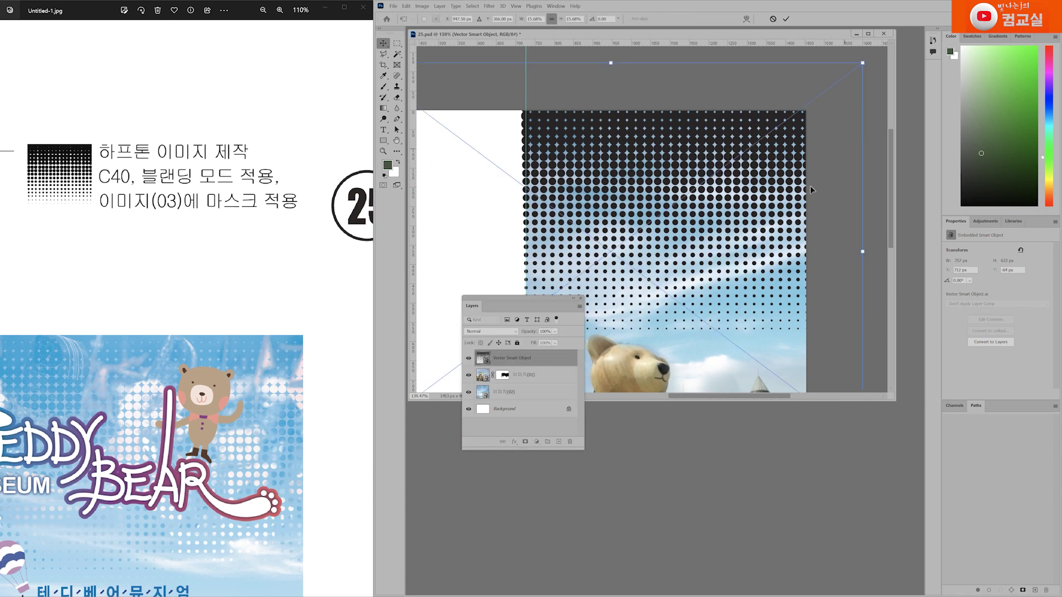
key(ctrl+v)
drag(864, 65, 639, 230)
drag(487, 262, 673, 132)
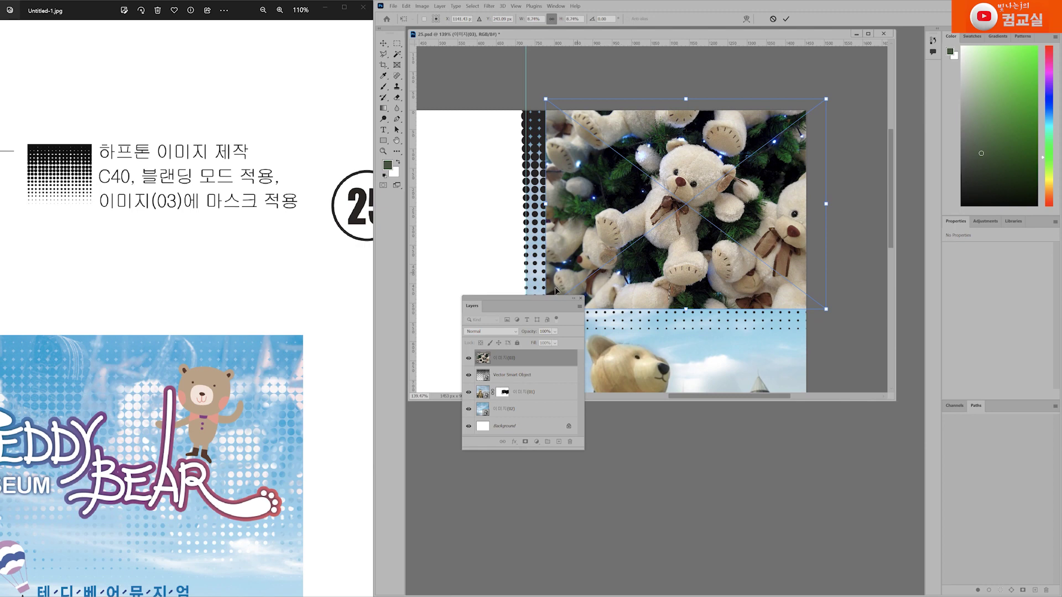
Enlarge the pasted teddy bear photo so it covers the whole dotted sky and runs past the canvas's upper edge.
drag(529, 303, 538, 417)
drag(546, 309, 485, 326)
mouse_move(694, 296)
mouse_down()
mouse_move(688, 254)
mouse_move(691, 283)
mouse_up()
drag(496, 86, 468, 68)
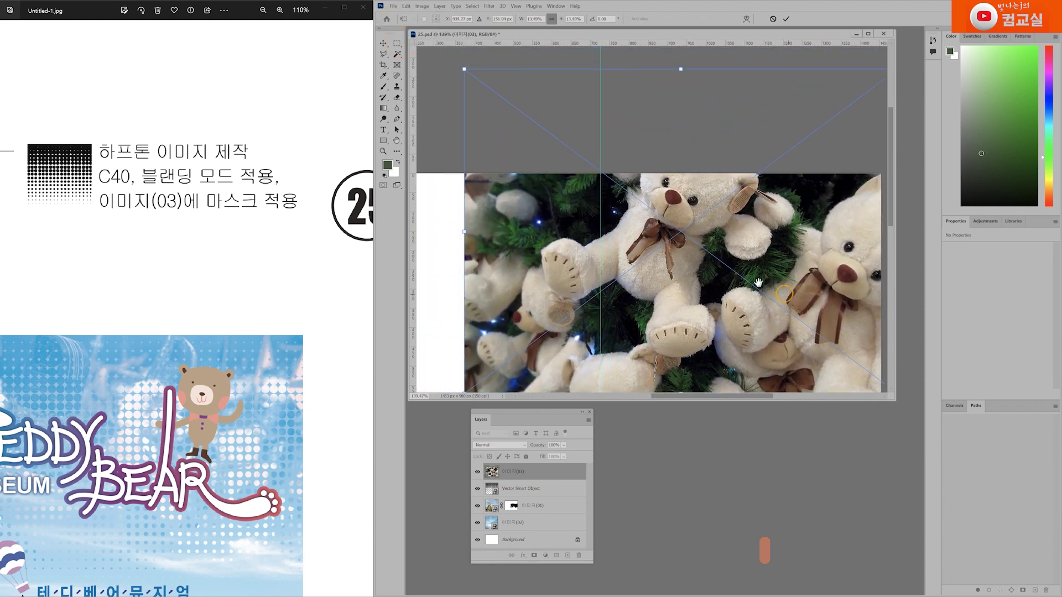
scroll(786, 315, down, 3)
scroll(786, 316, right, 4)
drag(793, 323, 795, 326)
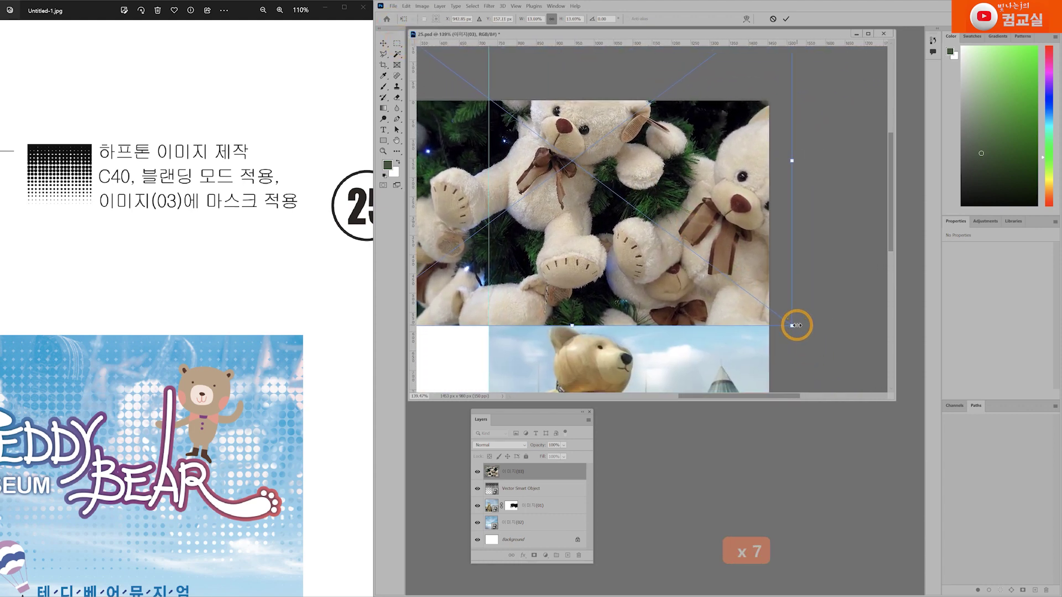
key(Return)
Clip the teddy bear photo to the halftone Vector Smart Object layer so it shows only inside the dots.
drag(162, 404, 260, 390)
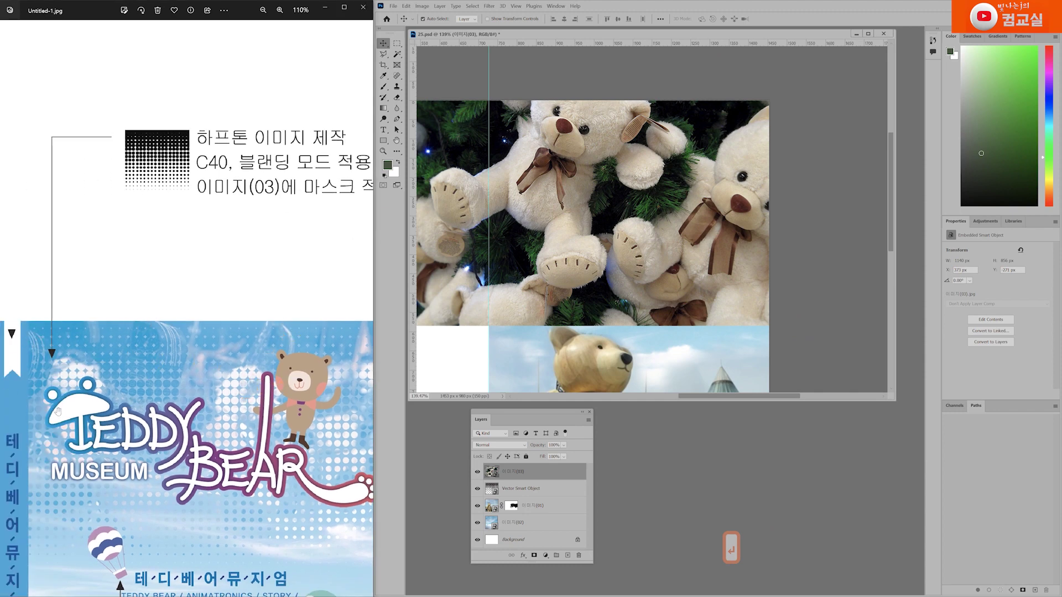
drag(255, 346, 184, 345)
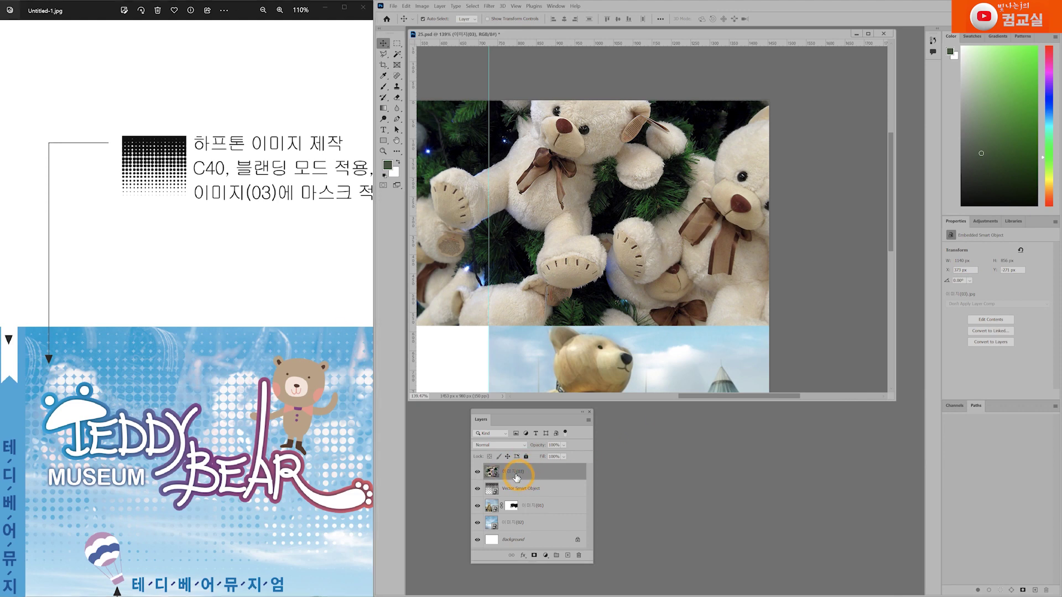
drag(530, 415, 774, 169)
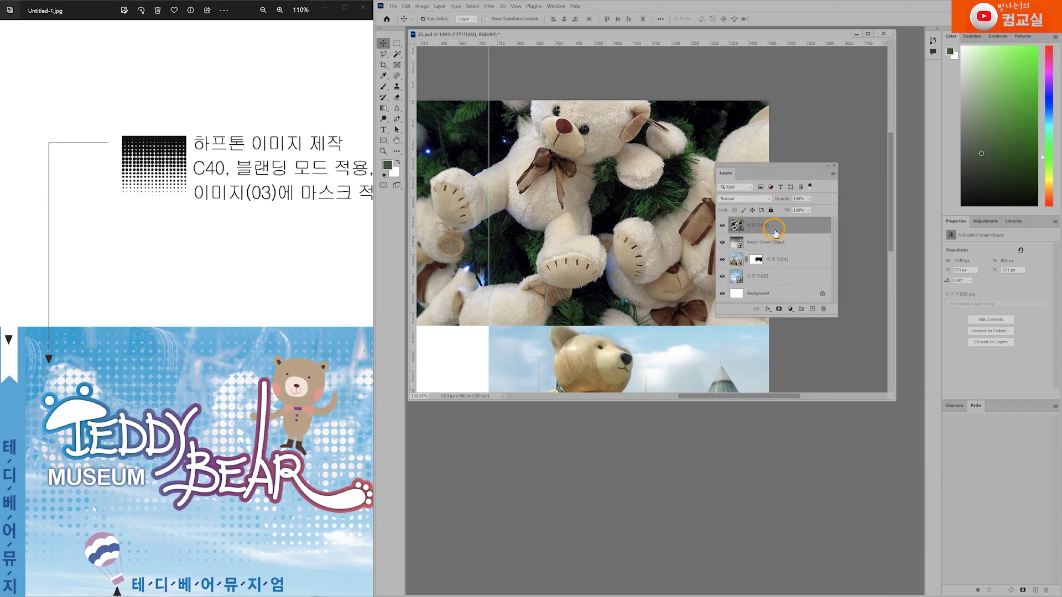
click(776, 242)
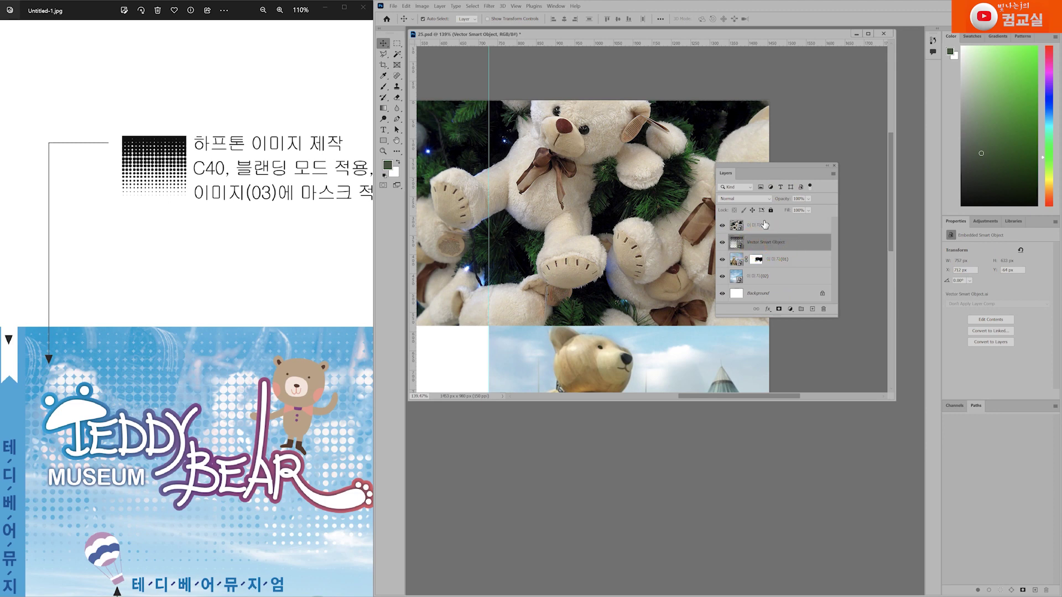
click(771, 225)
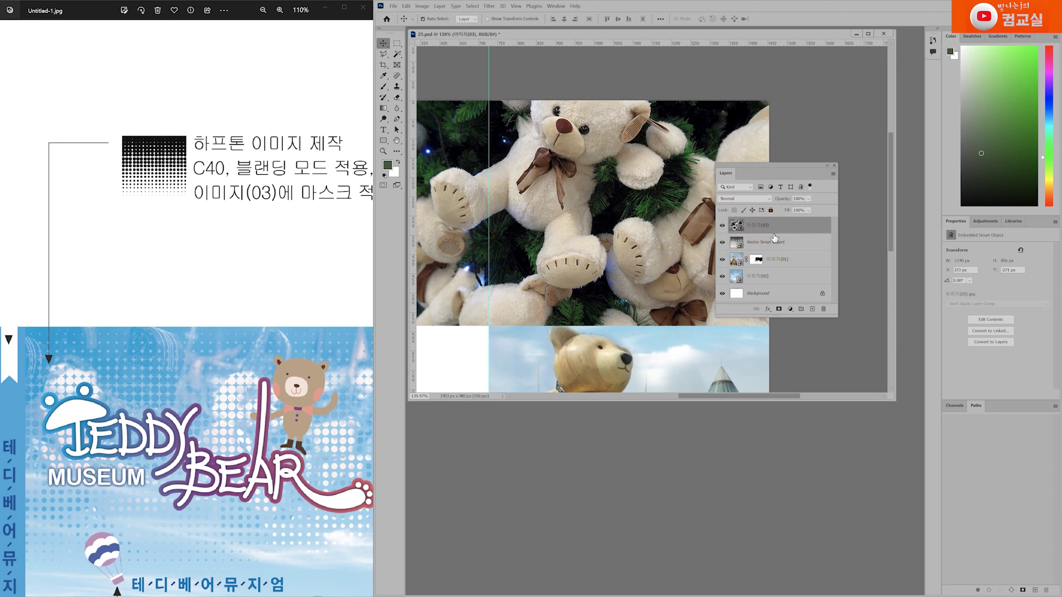
key(alt)
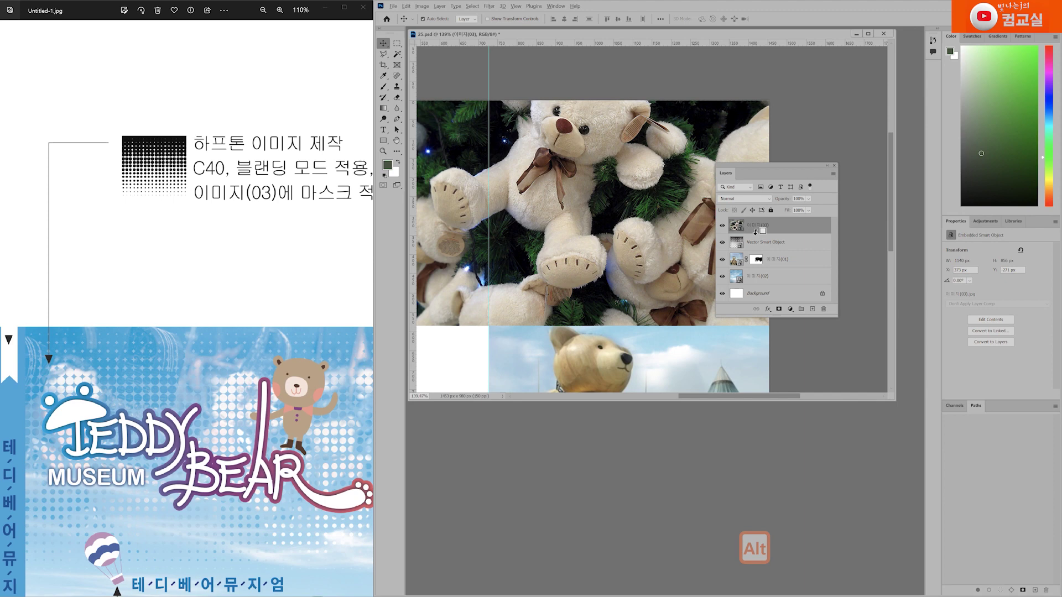
alt+click(756, 232)
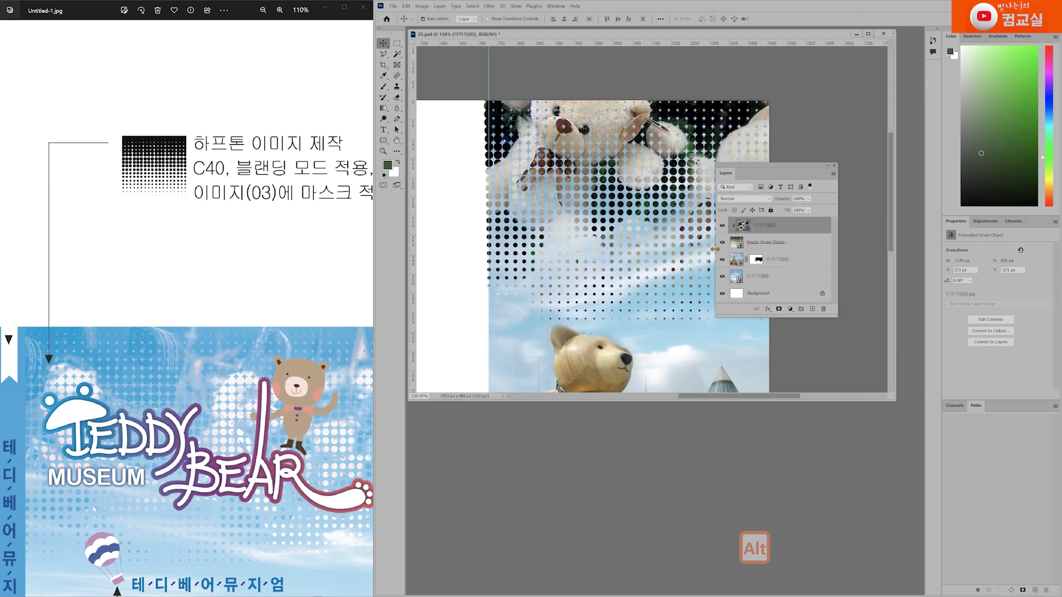
drag(786, 172, 823, 176)
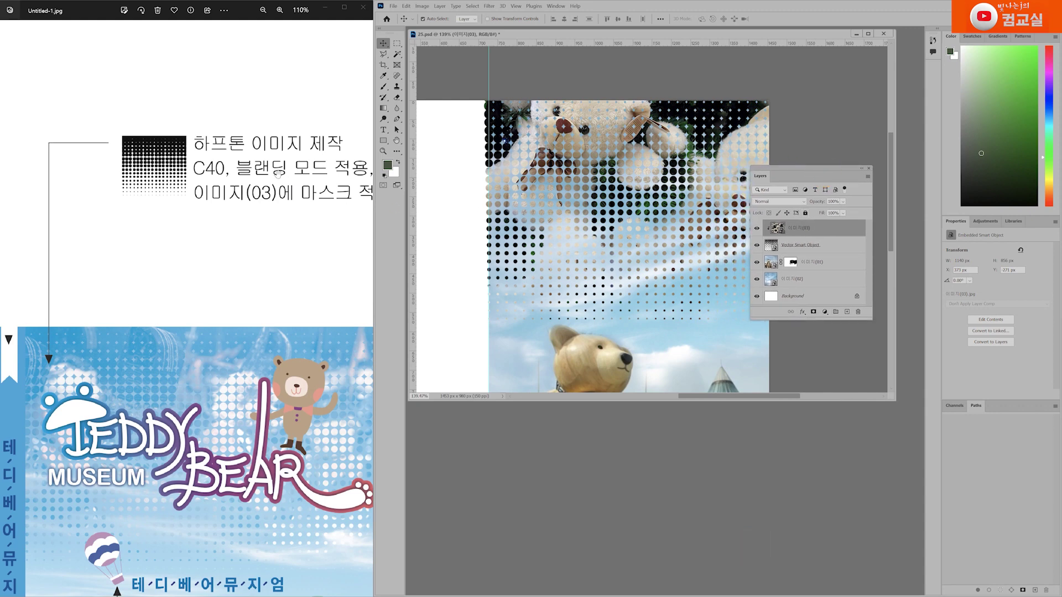
Set the halftone Vector Smart Object layer's blending mode to Screen.
drag(279, 174, 239, 177)
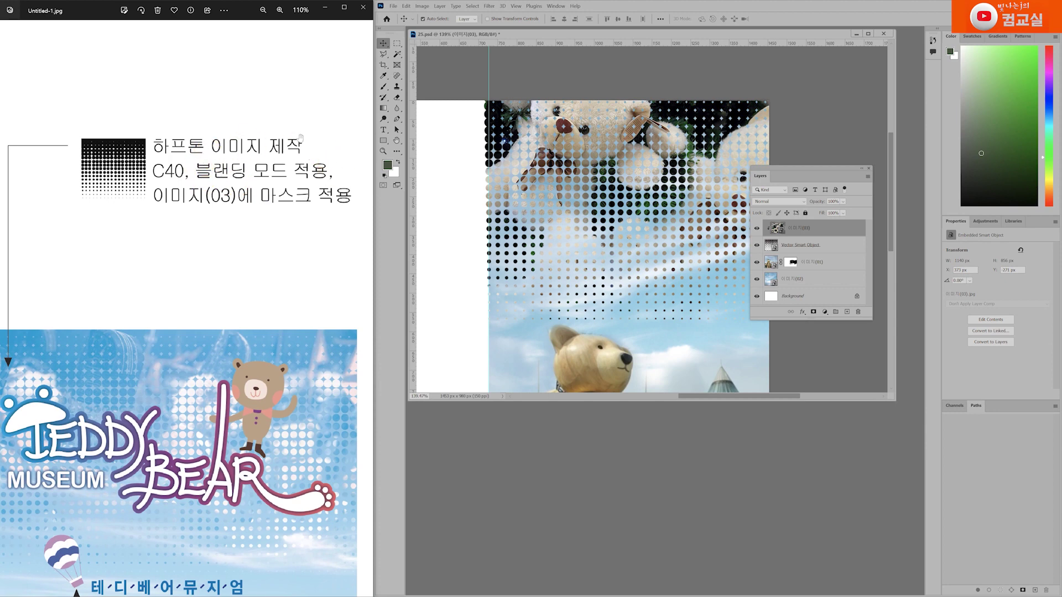
drag(198, 377, 262, 440)
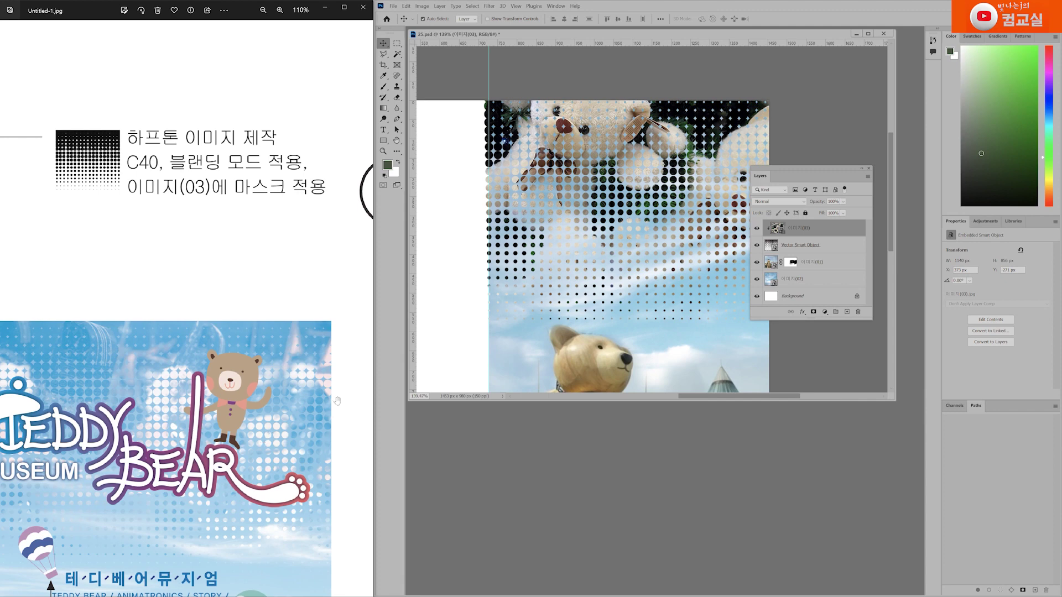
click(827, 229)
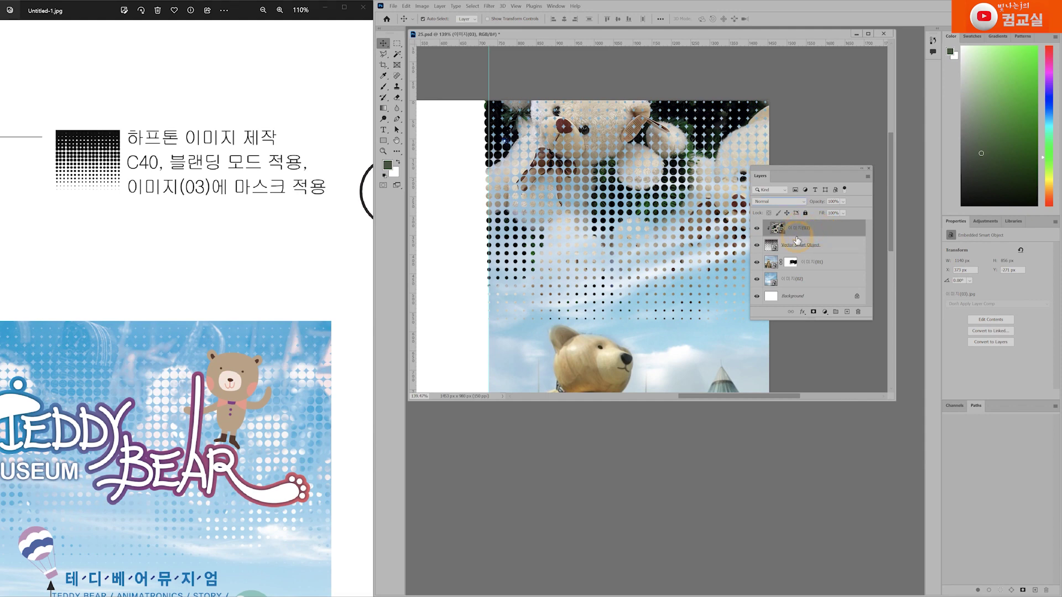
click(828, 246)
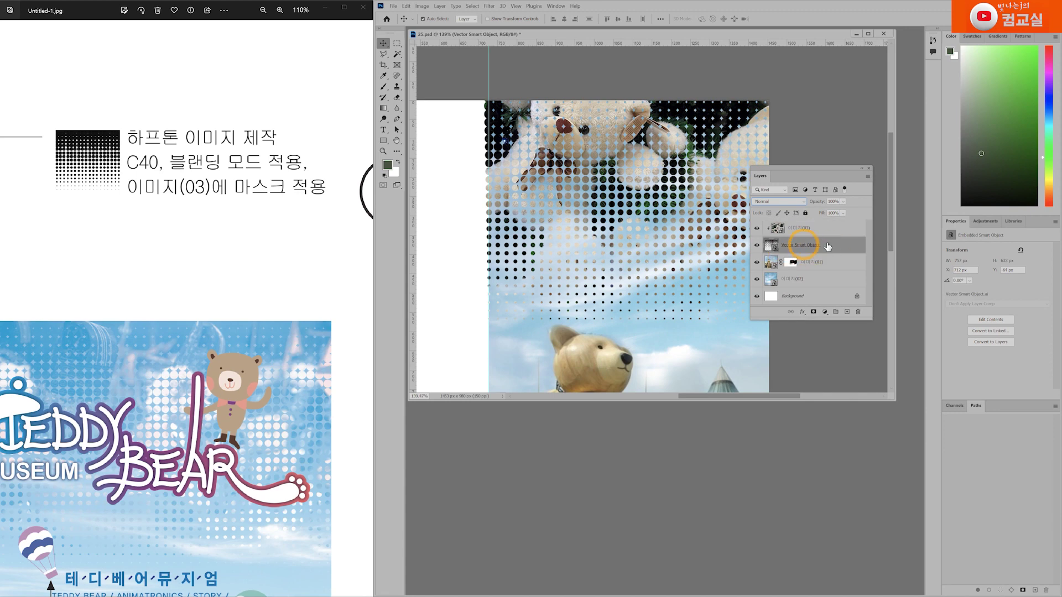
click(804, 203)
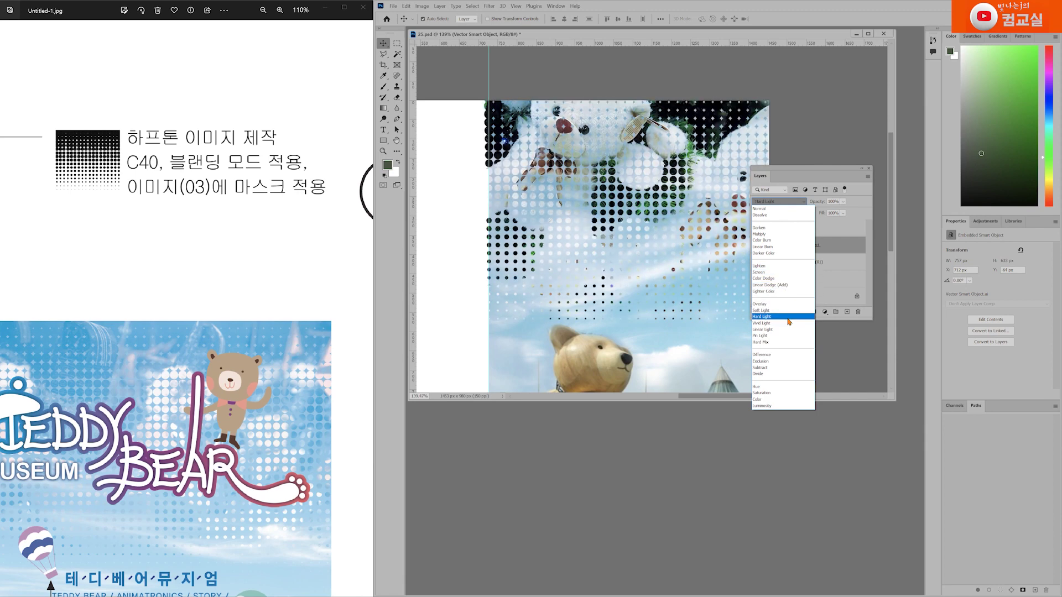
click(782, 273)
click(787, 245)
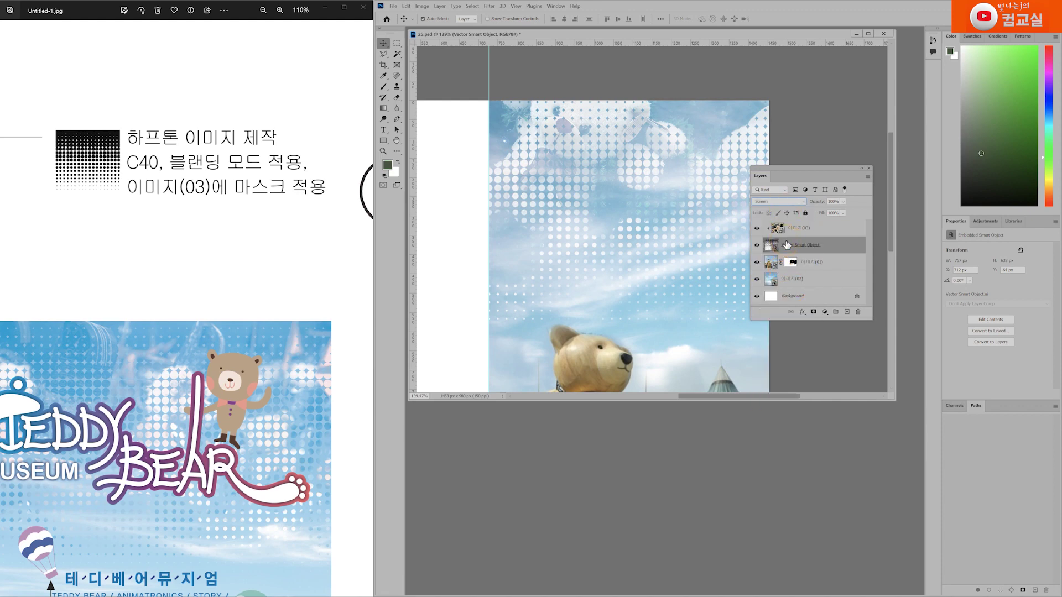
Try a lower opacity on the halftone layer and return it to 100%.
click(843, 202)
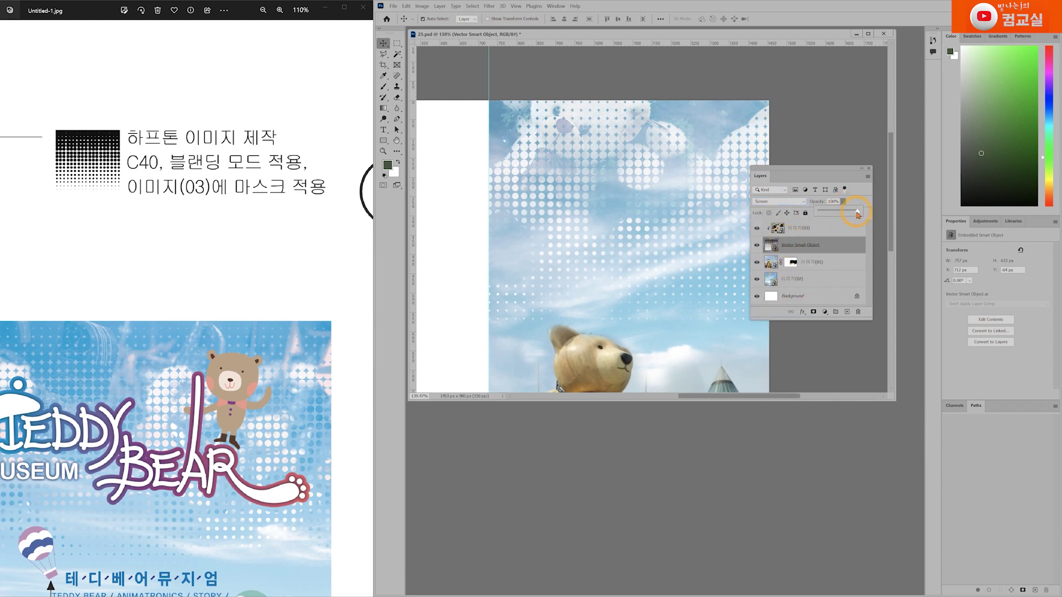
mouse_move(856, 214)
mouse_down()
mouse_move(838, 215)
mouse_move(854, 215)
mouse_up()
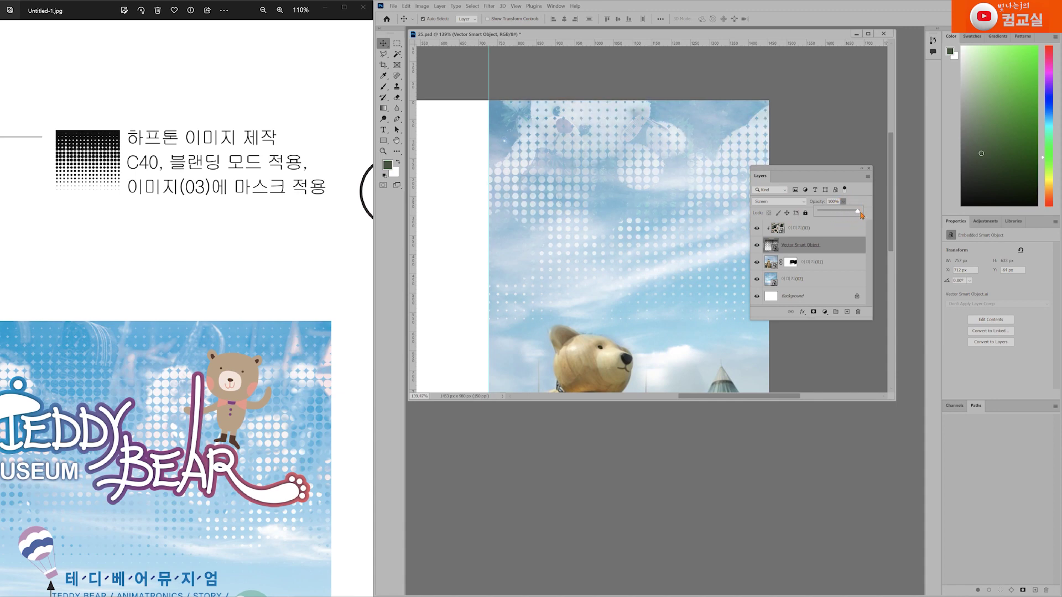
click(946, 130)
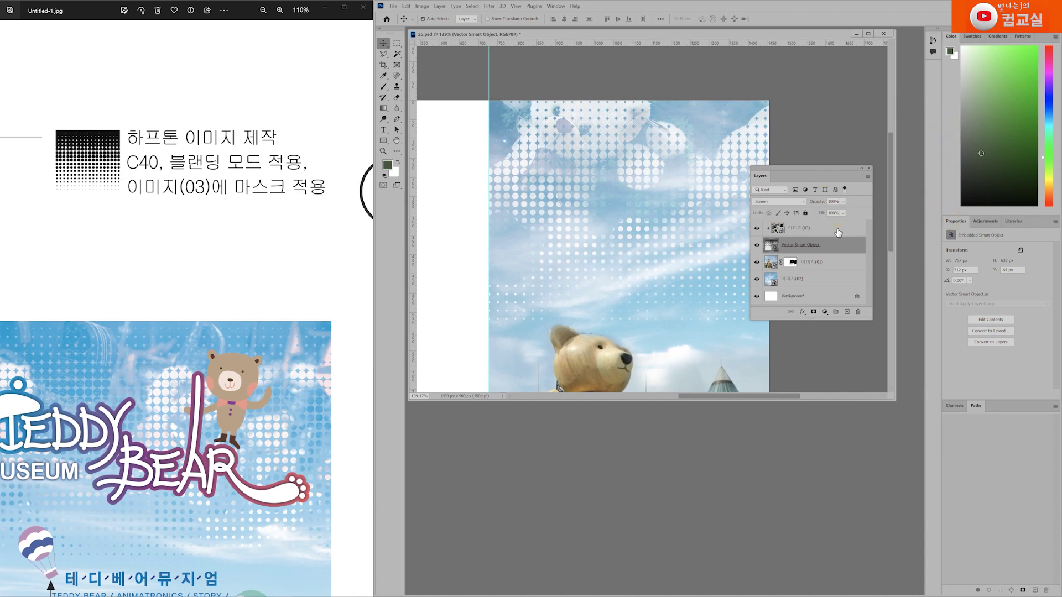
Add a new empty layer above the clipped teddy bear photo and compare the reference's halftone colours.
click(847, 313)
click(802, 229)
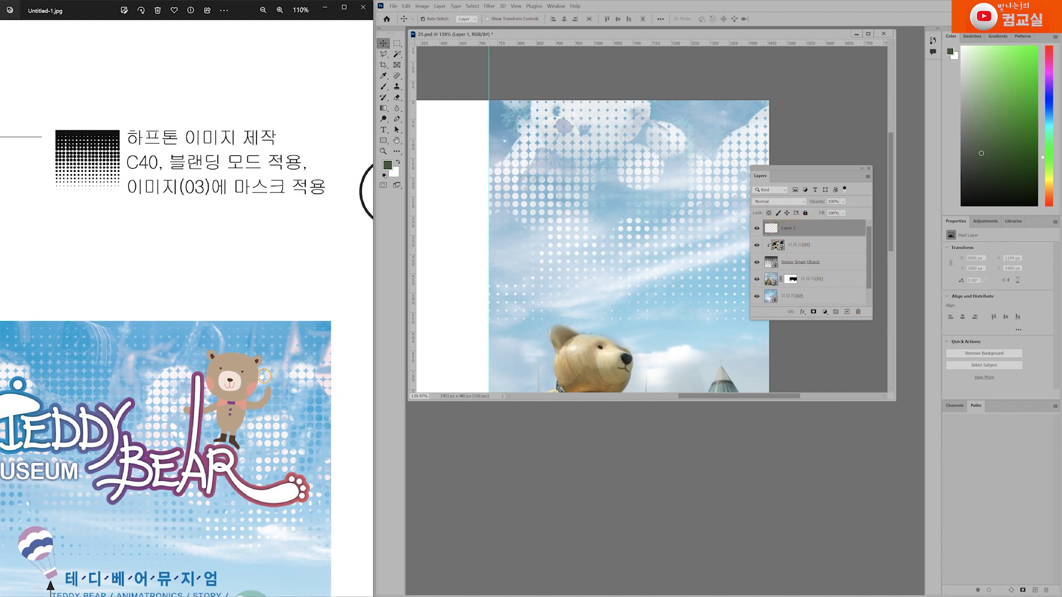
scroll(230, 348, up, 5)
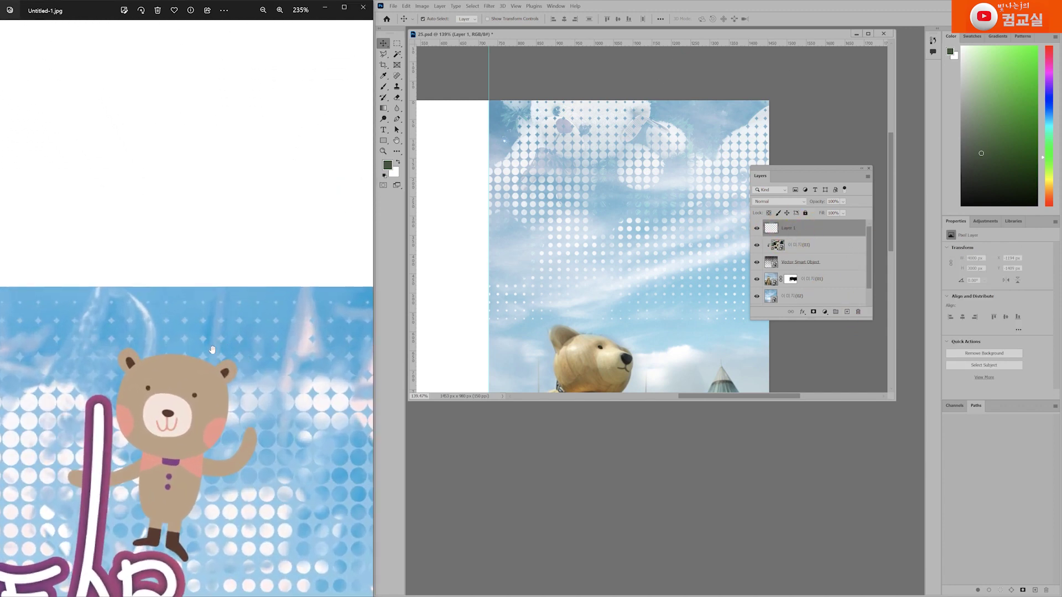
scroll(218, 348, down, 3)
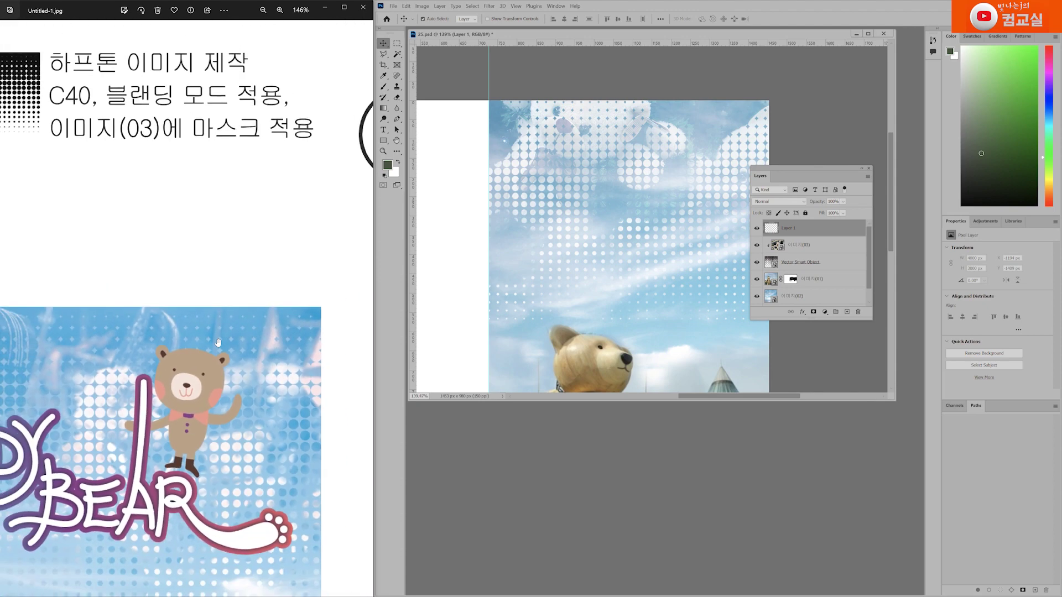
Set the foreground colour to C10, M0, Y0, K0.
click(390, 167)
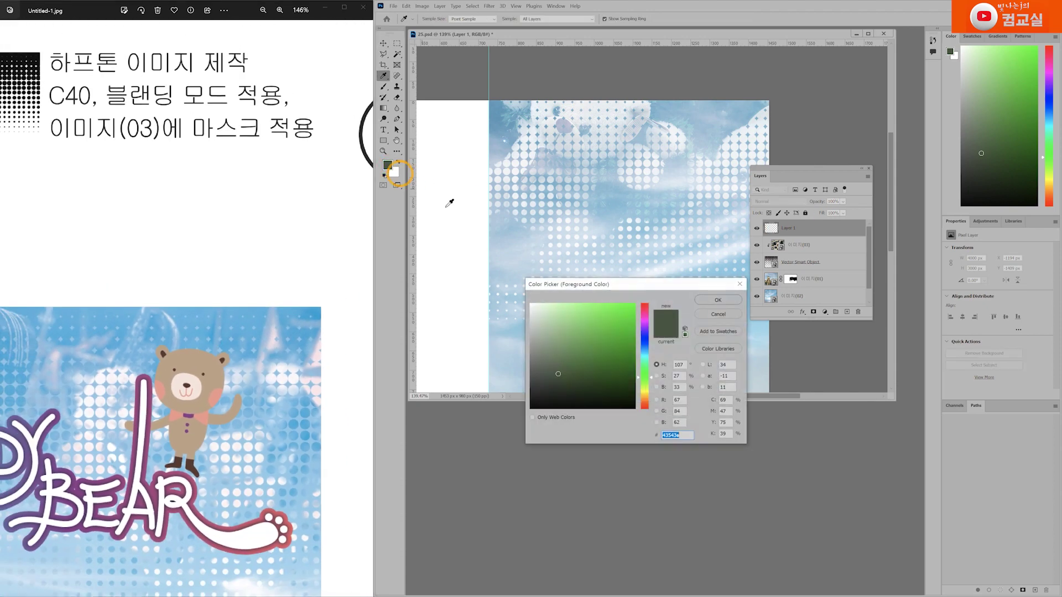
click(730, 398)
text(10)
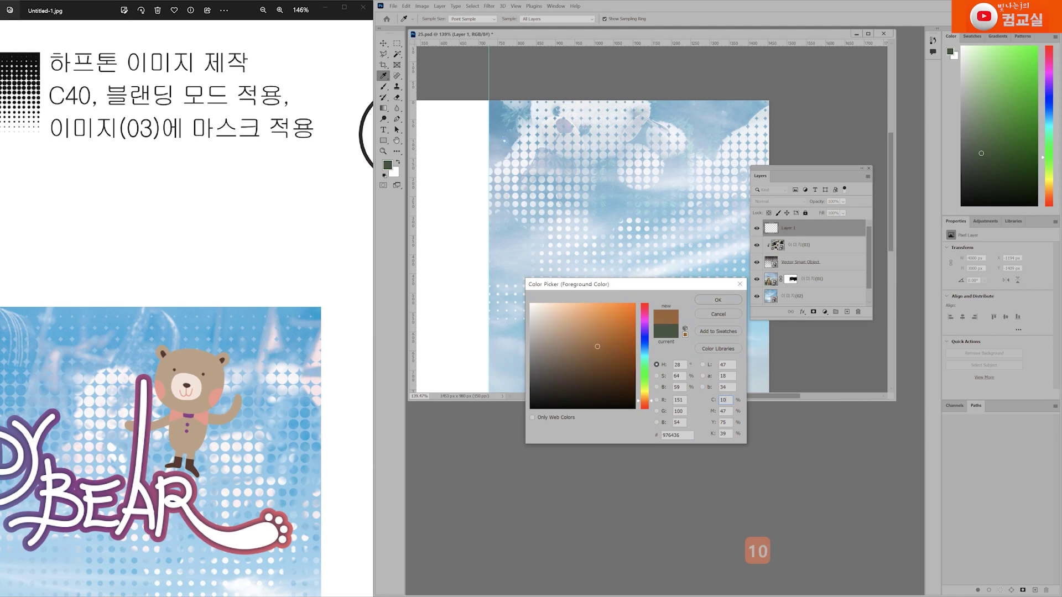
key(Tab)
text(0)
key(Tab)
text(0)
key(Tab)
text(0)
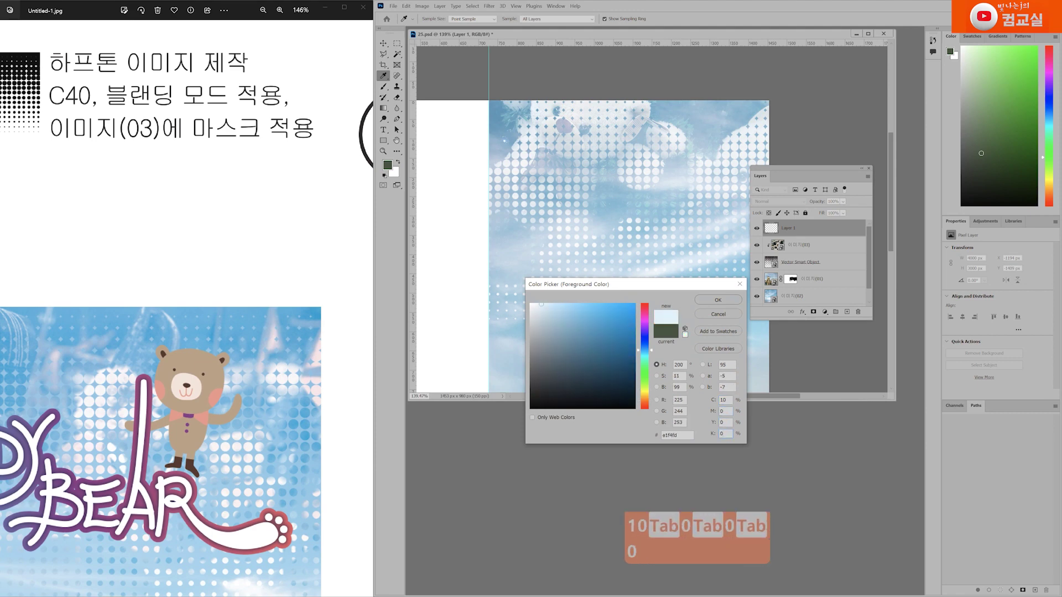
key(Return)
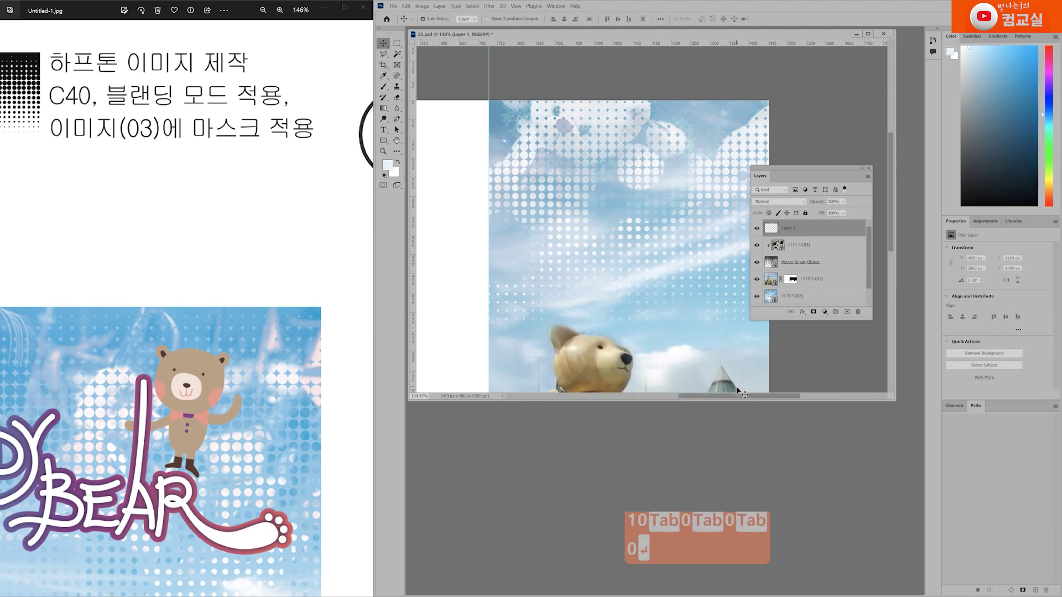
Raise the foreground colour's cyan value to 40%.
click(388, 166)
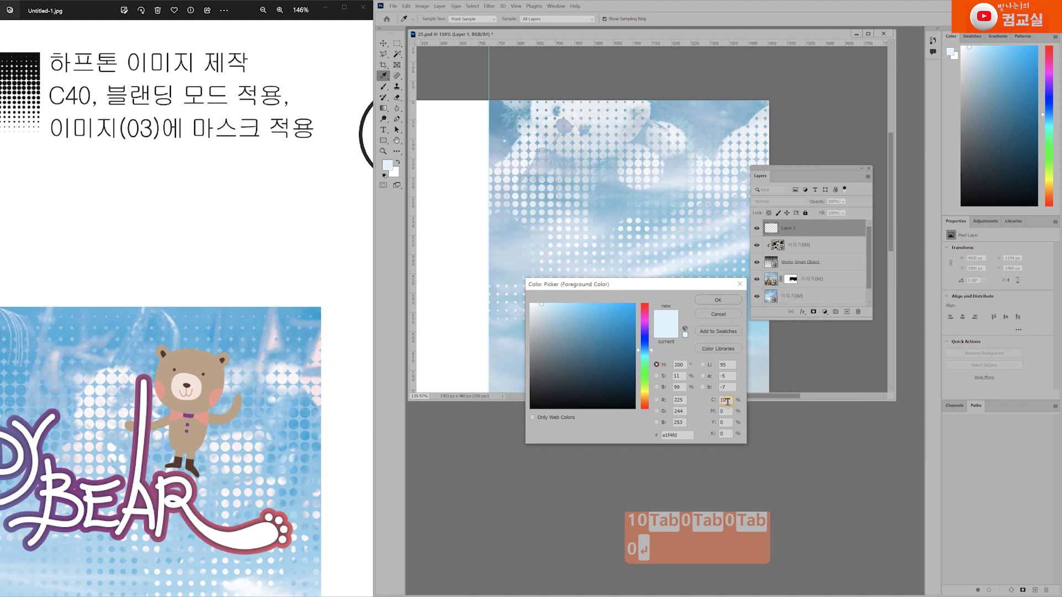
text(40)
key(Return)
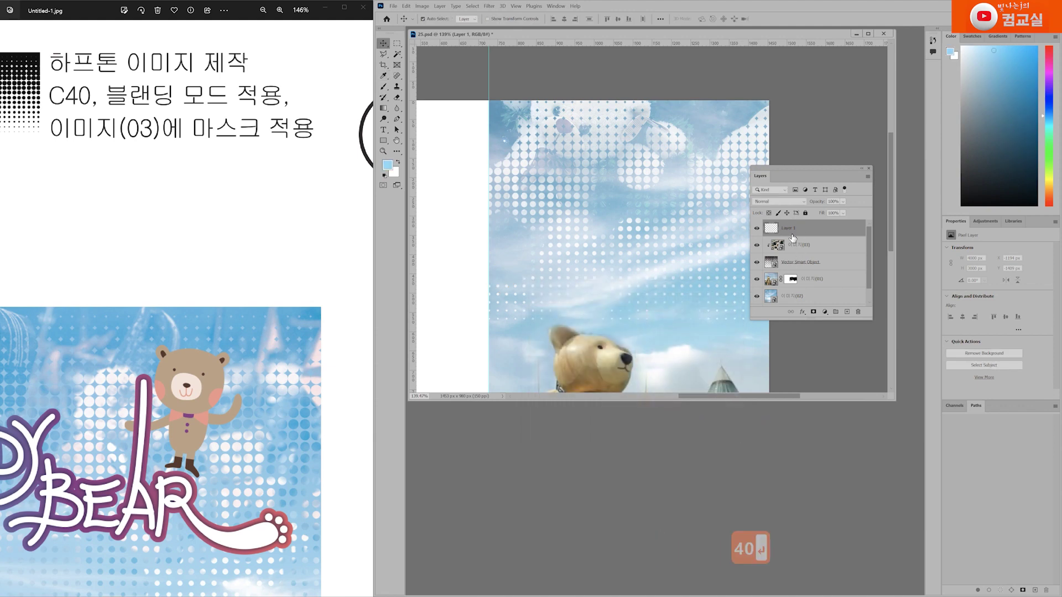
Marquee-select the sky from the vertical guide to the canvas's right edge, down to the bear's head, and fill it with the foreground colour.
drag(626, 322, 599, 304)
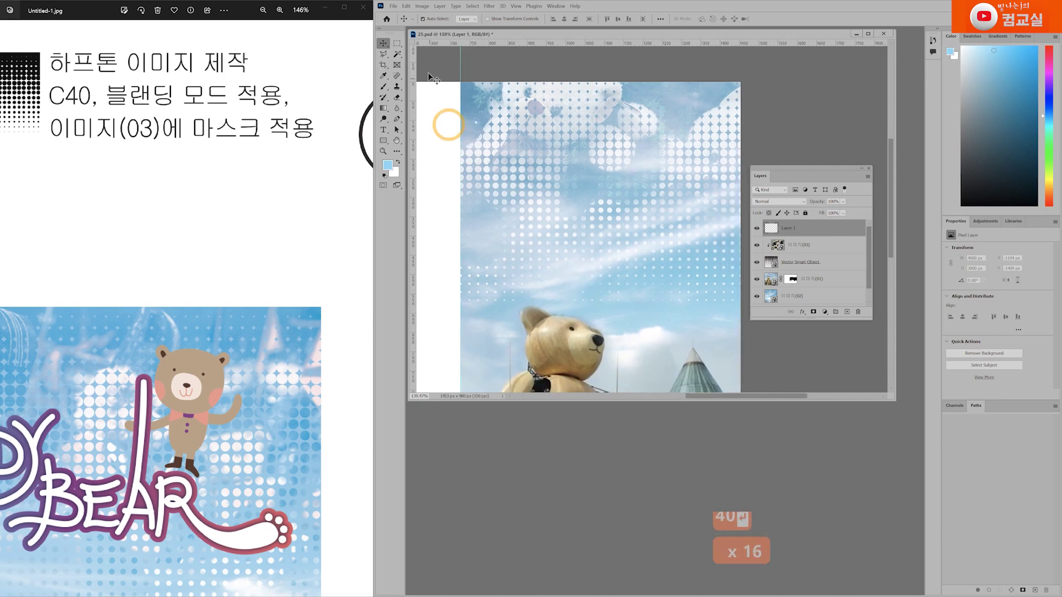
click(398, 43)
drag(461, 81, 741, 315)
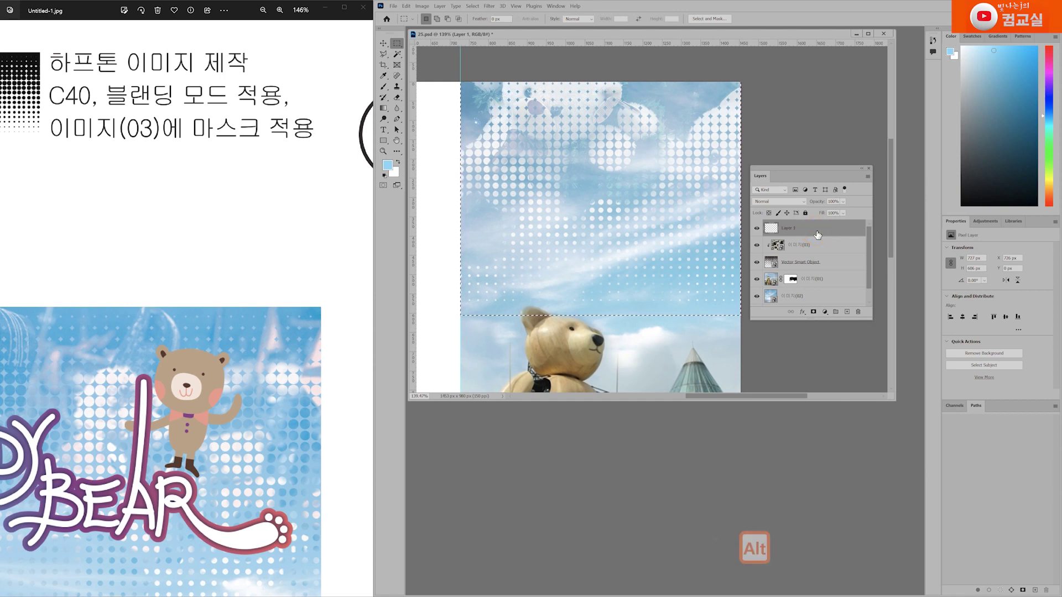
key(alt+Delete)
Clear the selection and move the blue fill layer beneath the halftone Vector Smart Object layer.
click(756, 230)
click(756, 231)
key(ctrl+d)
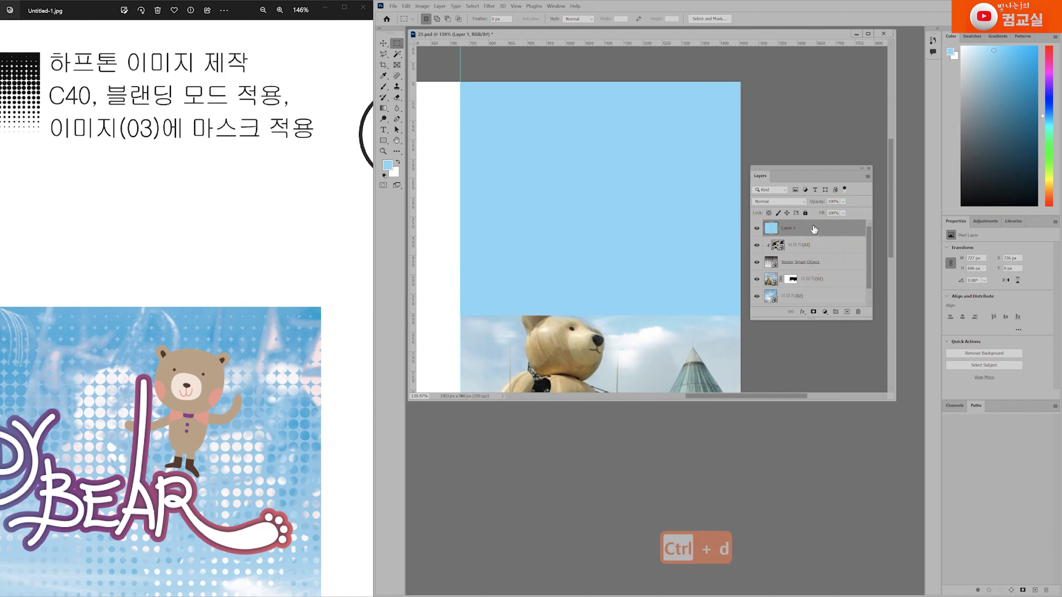
drag(810, 228, 826, 273)
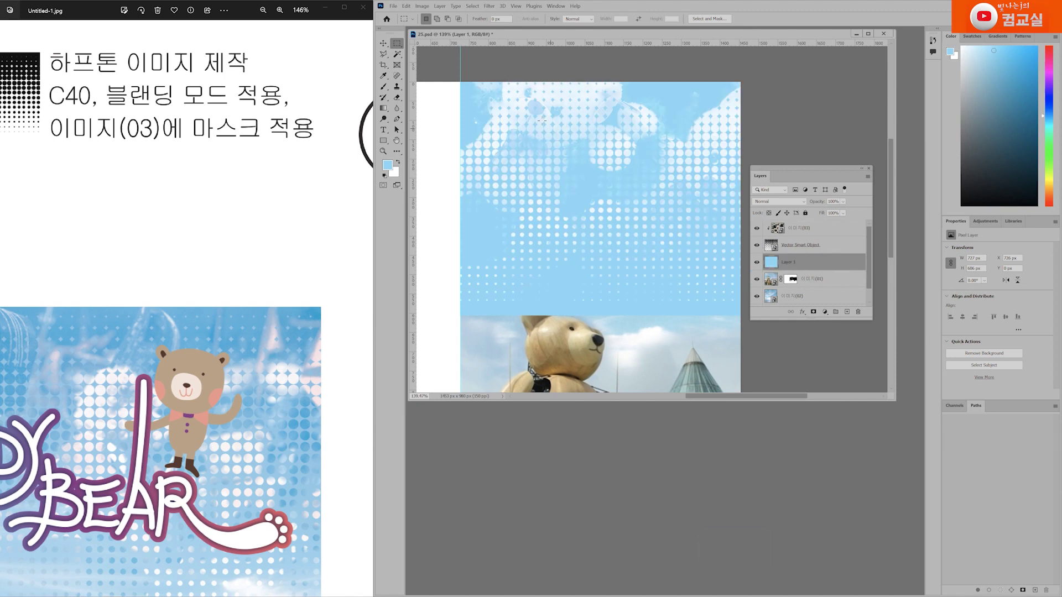
Add a layer mask to the light-blue fill layer beneath the halftone Vector Smart Object layer.
click(382, 151)
click(532, 136)
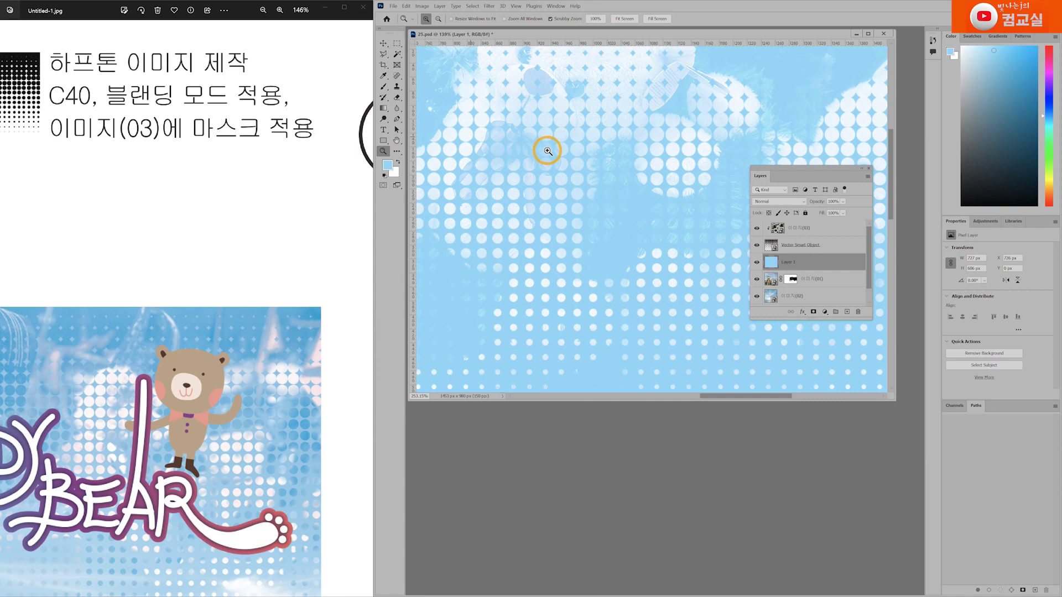
mouse_move(645, 180)
mouse_down()
mouse_move(621, 173)
mouse_move(629, 190)
mouse_up()
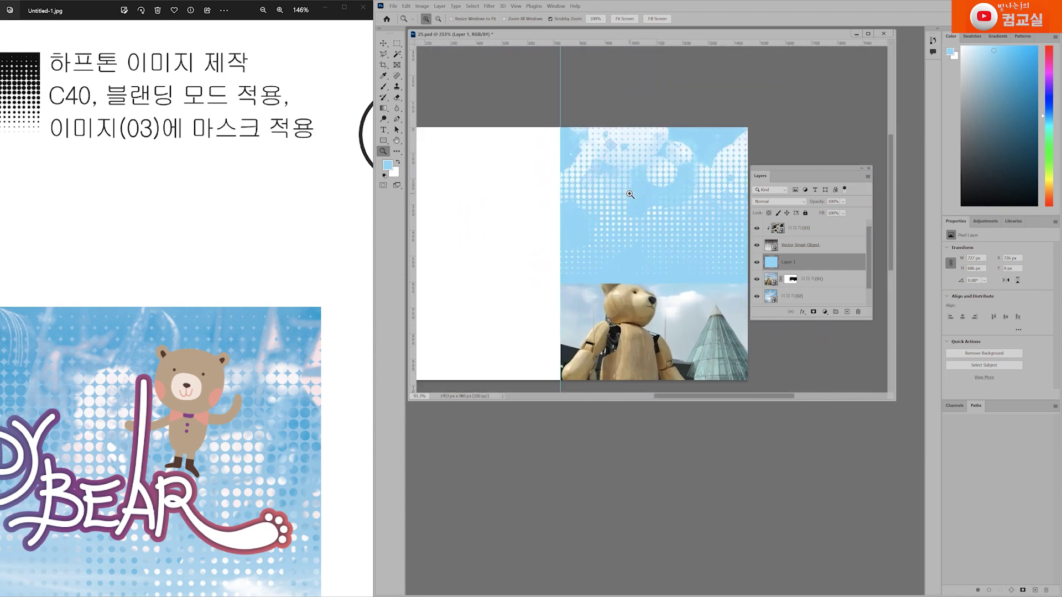
drag(665, 274, 613, 280)
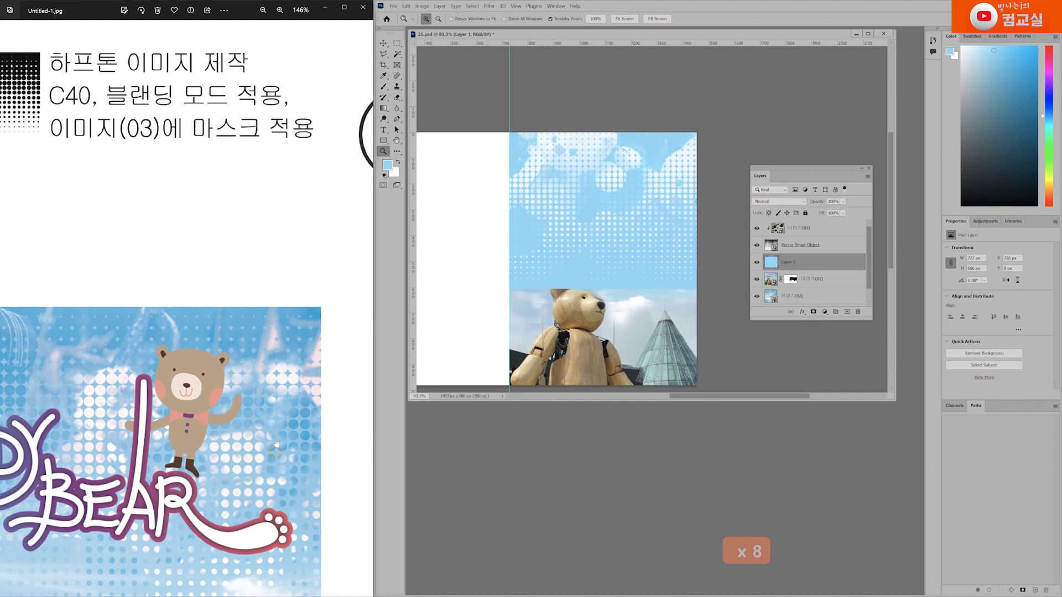
scroll(284, 302, down, 1)
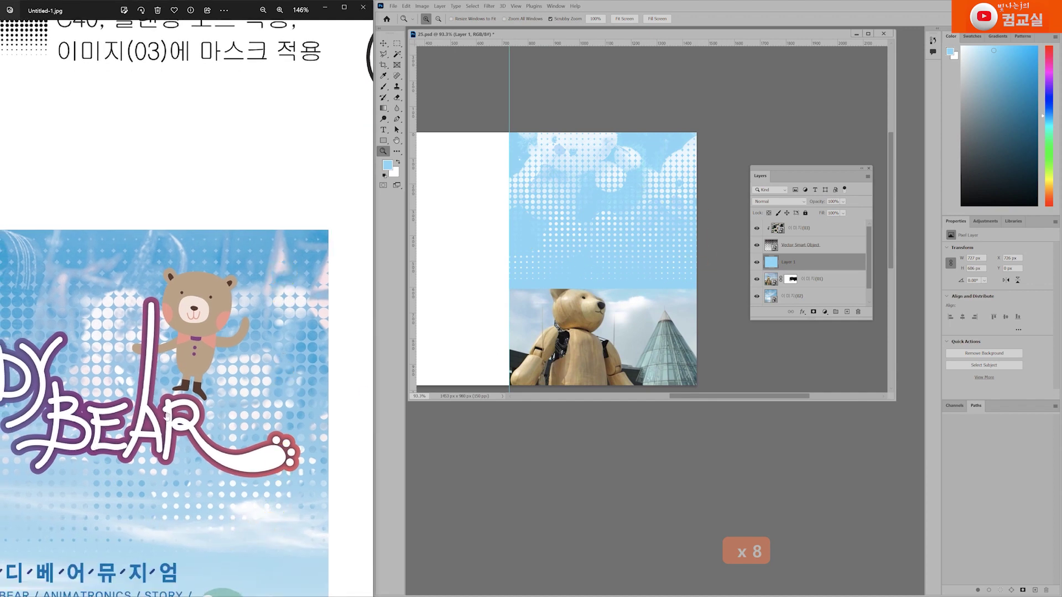
click(792, 259)
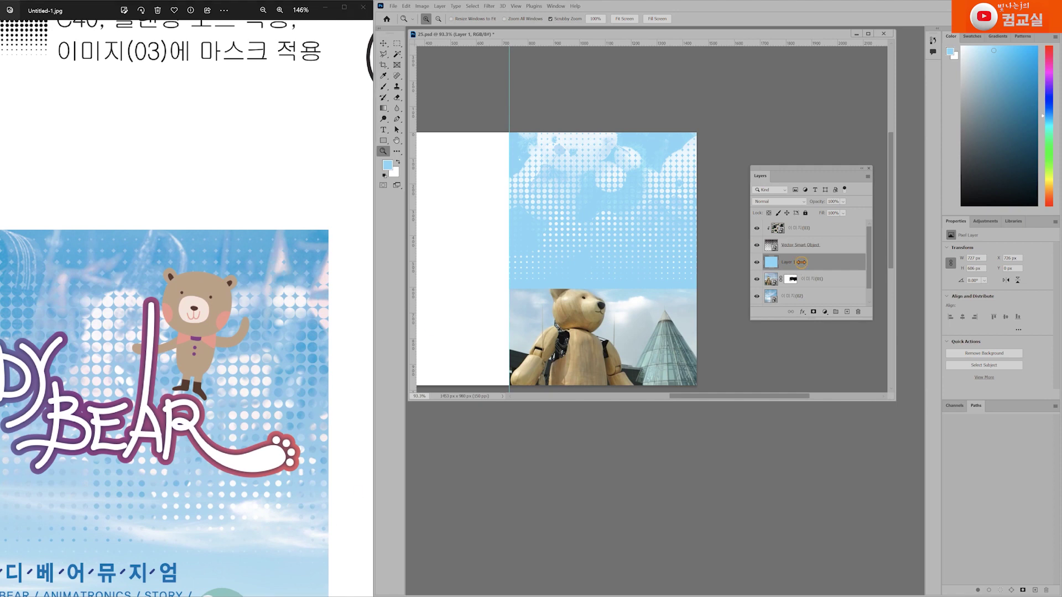
click(813, 312)
Fade out the lower part of the blue fill above the bear's head with a vertical white-to-black linear gradient on its layer mask.
click(382, 110)
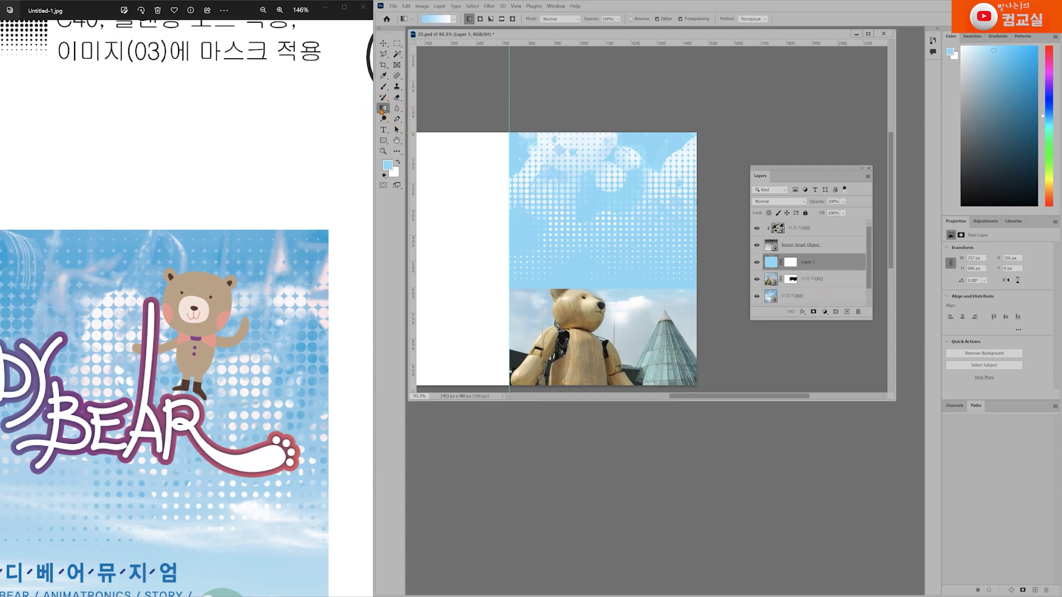
click(791, 264)
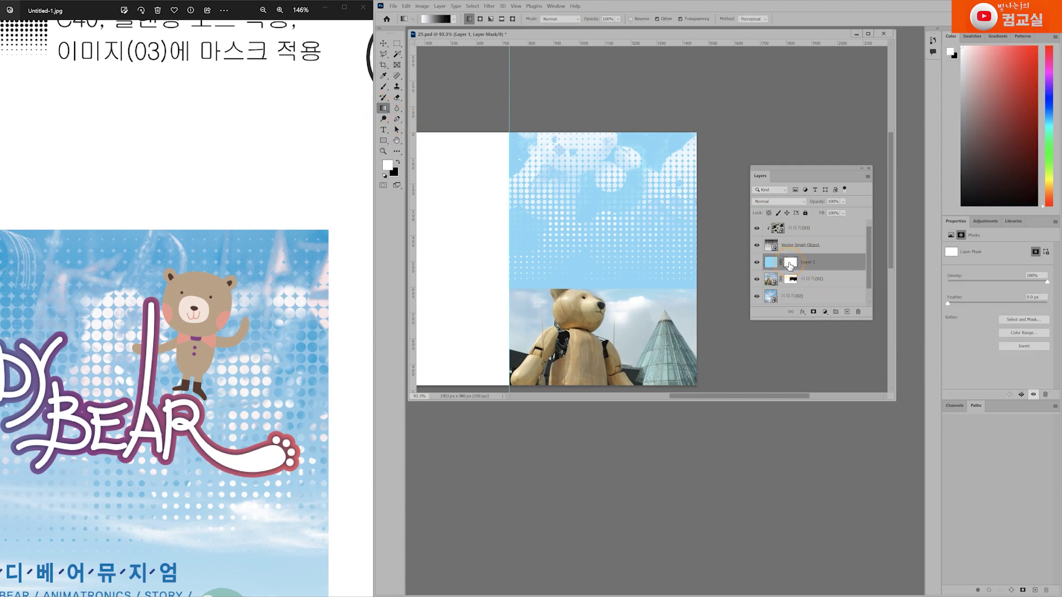
click(792, 264)
click(622, 301)
drag(602, 211, 609, 310)
drag(604, 190, 614, 268)
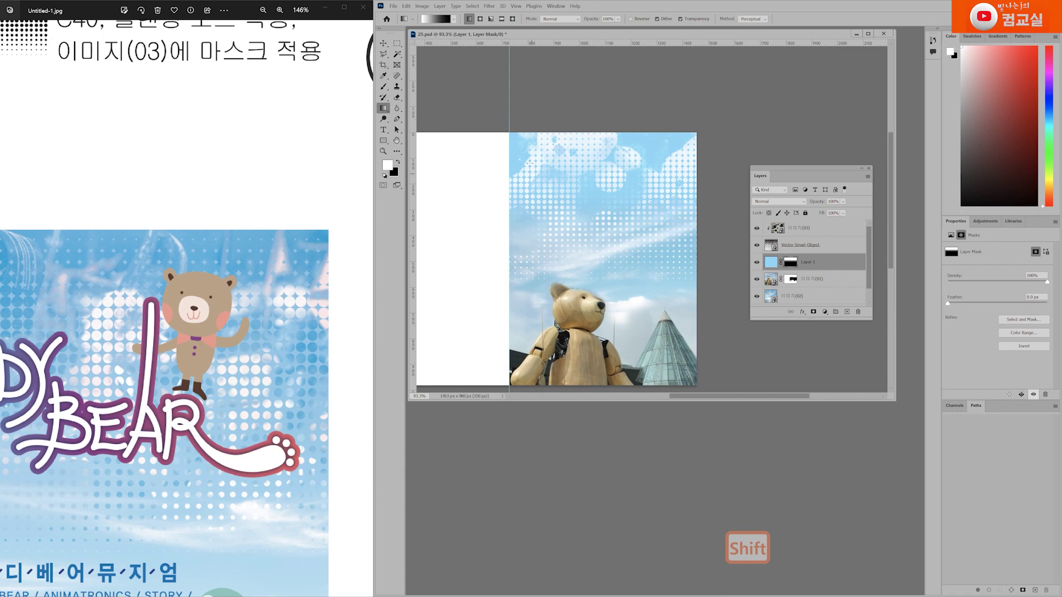
Preview other blend modes, such as Darker Color, on the halftone Vector Smart Object layer.
click(383, 151)
click(622, 190)
drag(622, 189, 619, 189)
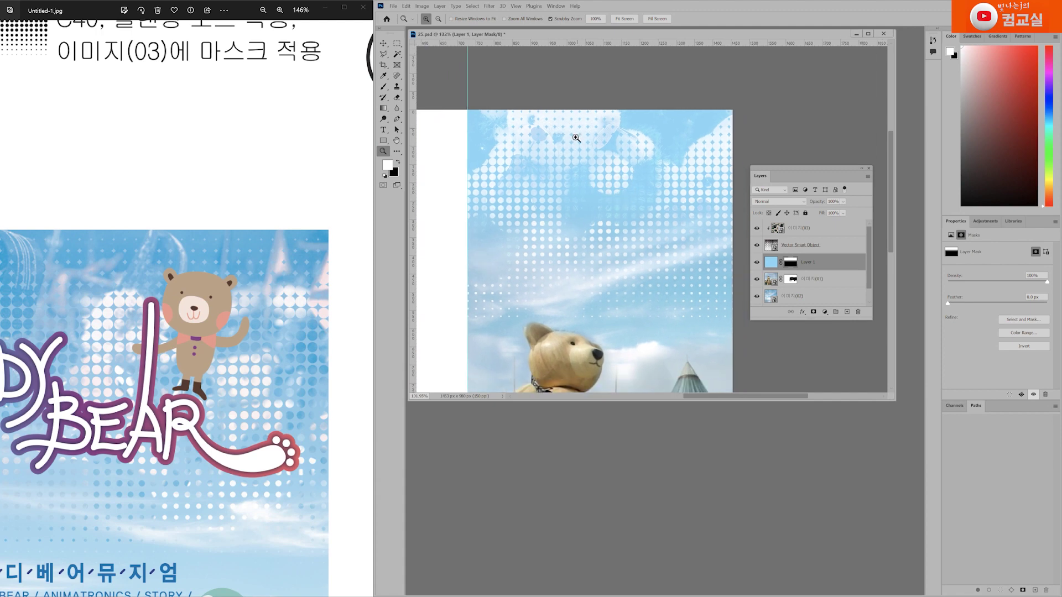
click(842, 245)
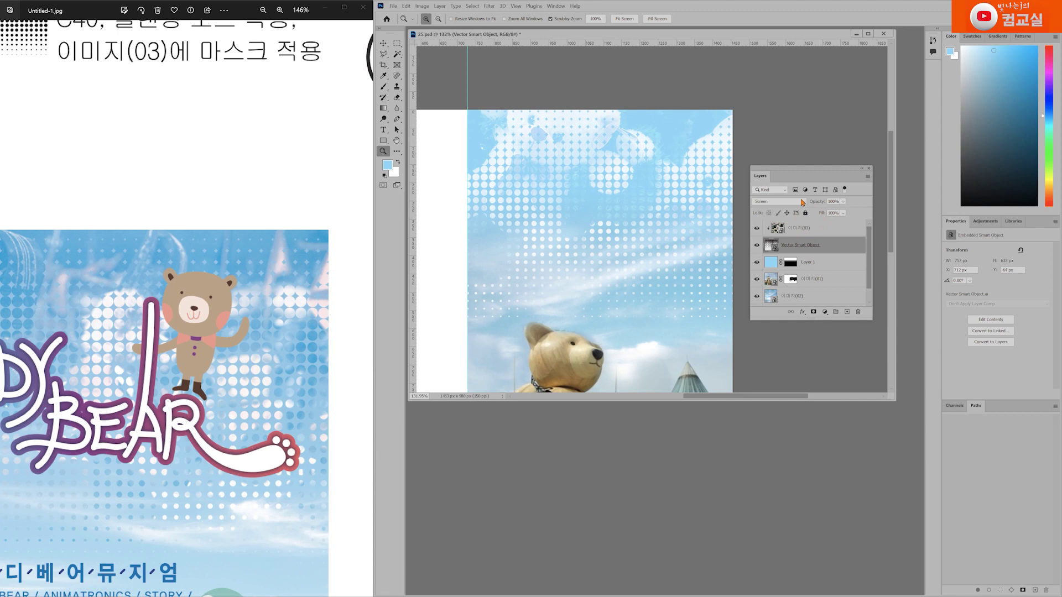
click(803, 203)
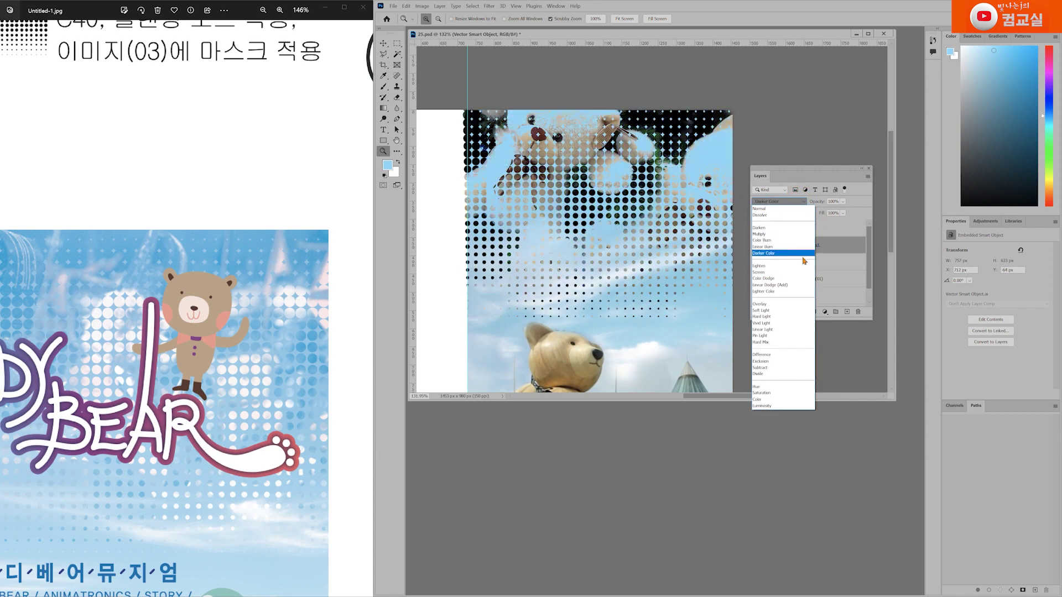